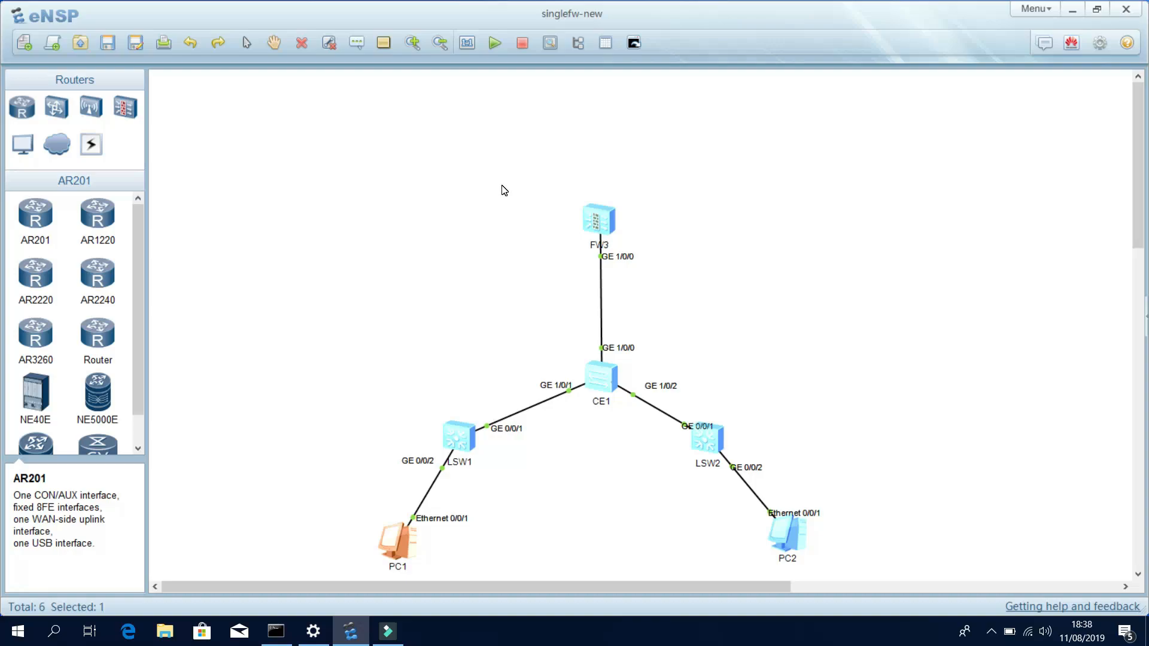
Place a Cloud1 device from the Cloud category on the canvas, below and left of LSW1 and PC1.
click(481, 263)
scroll(428, 266, down, 1)
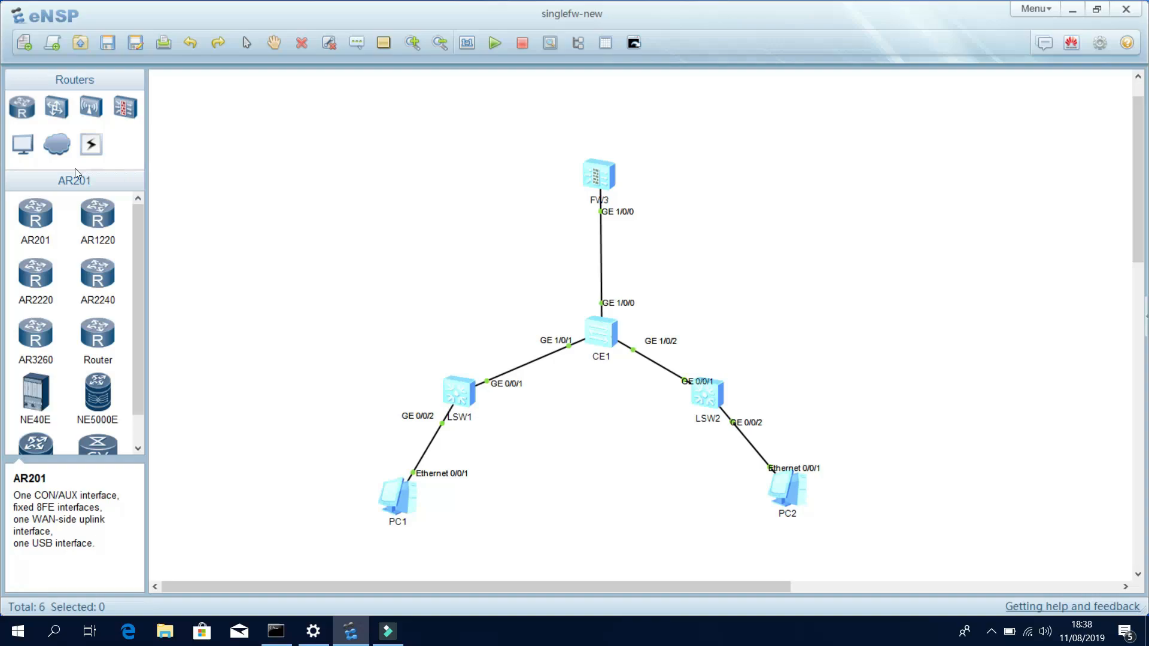
click(60, 144)
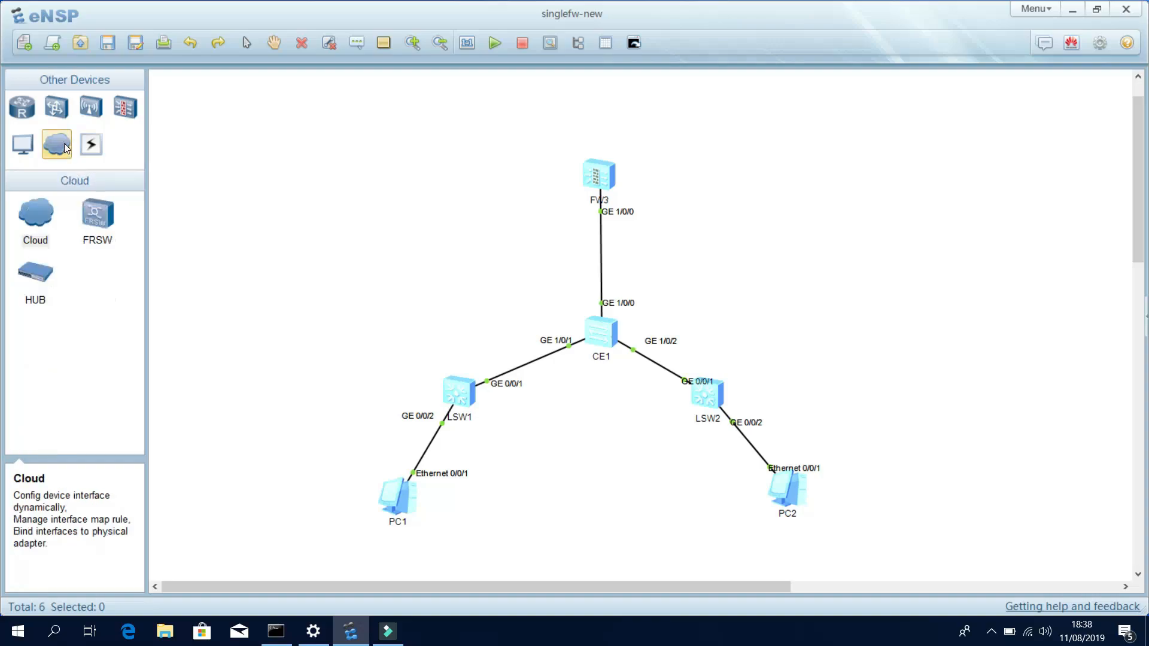
click(36, 212)
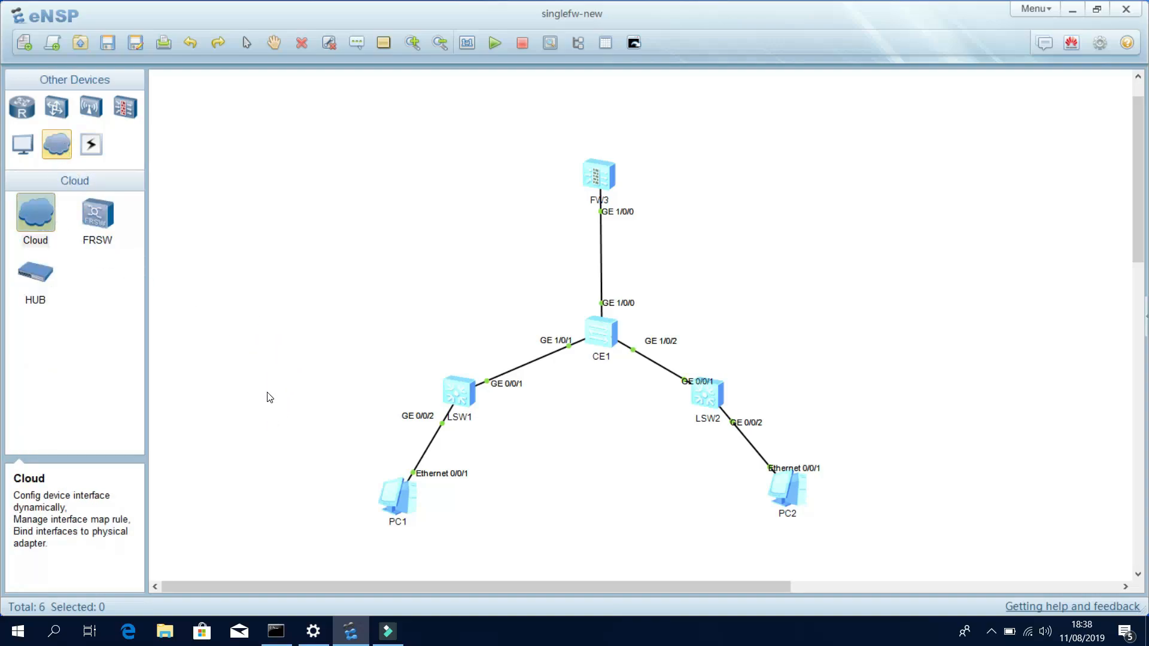
click(270, 398)
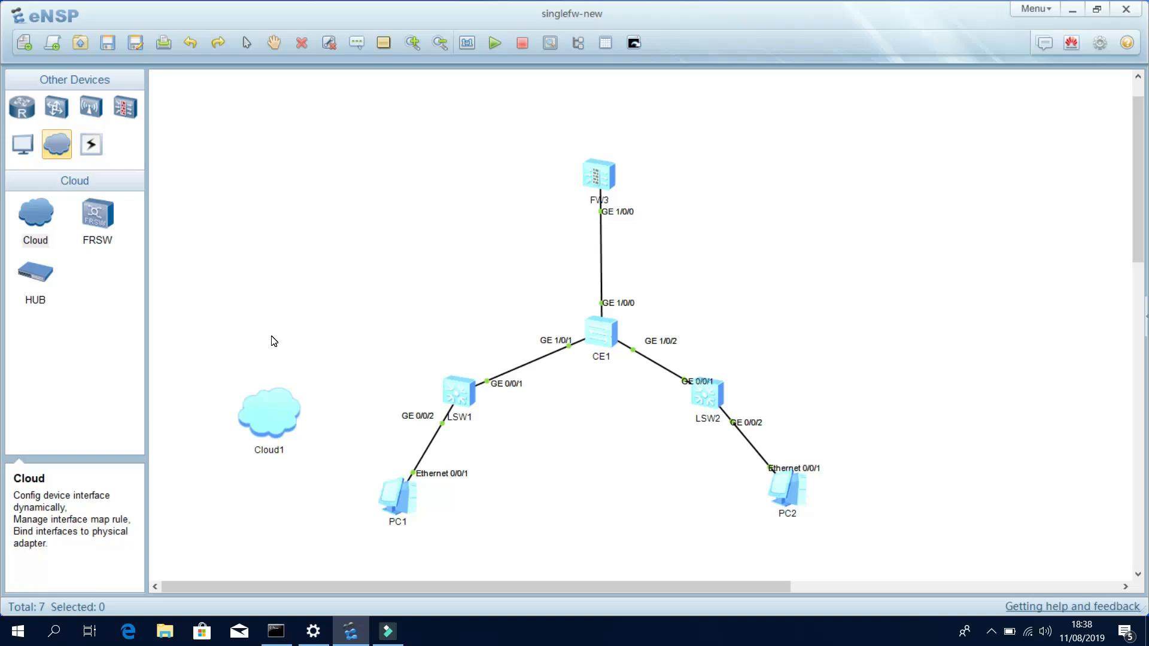
drag(275, 417, 276, 463)
click(273, 347)
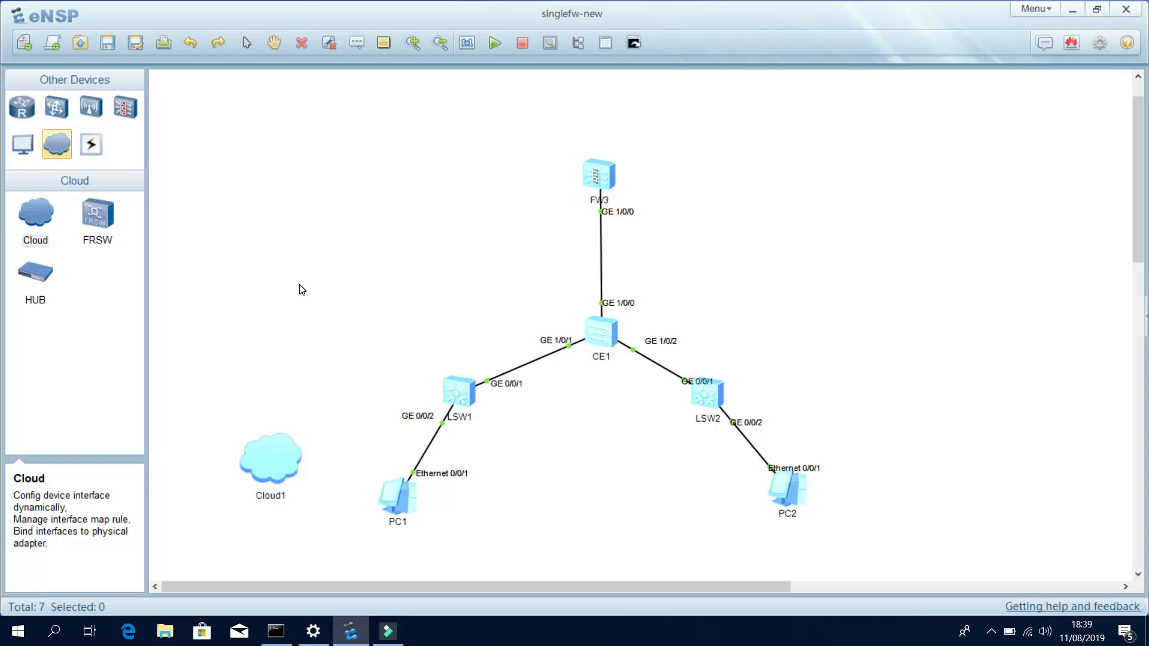
Start a copper cable at LSW1's GE 0/0/3 and drop it on Cloud1, opening its port setup.
click(94, 147)
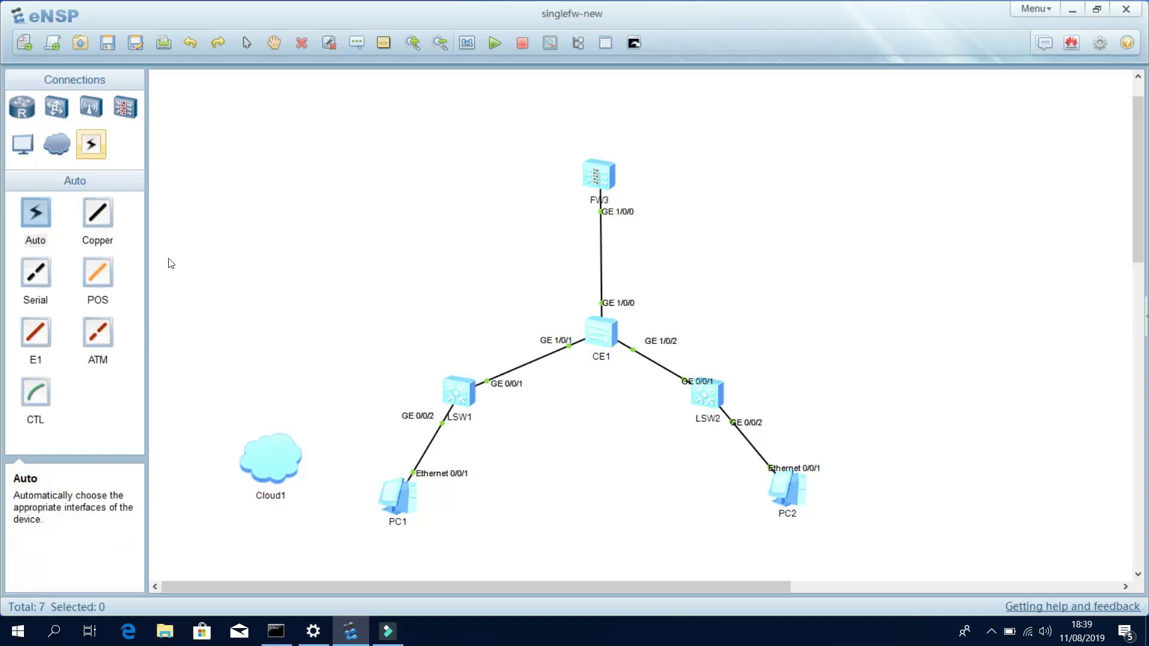
click(103, 216)
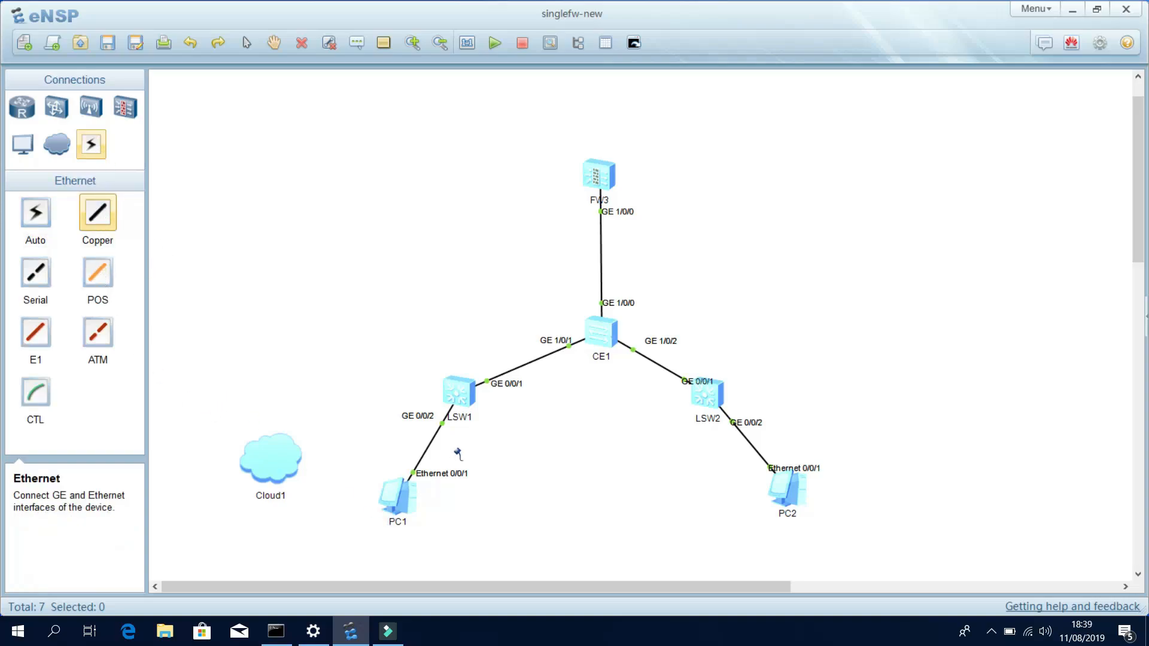
click(462, 400)
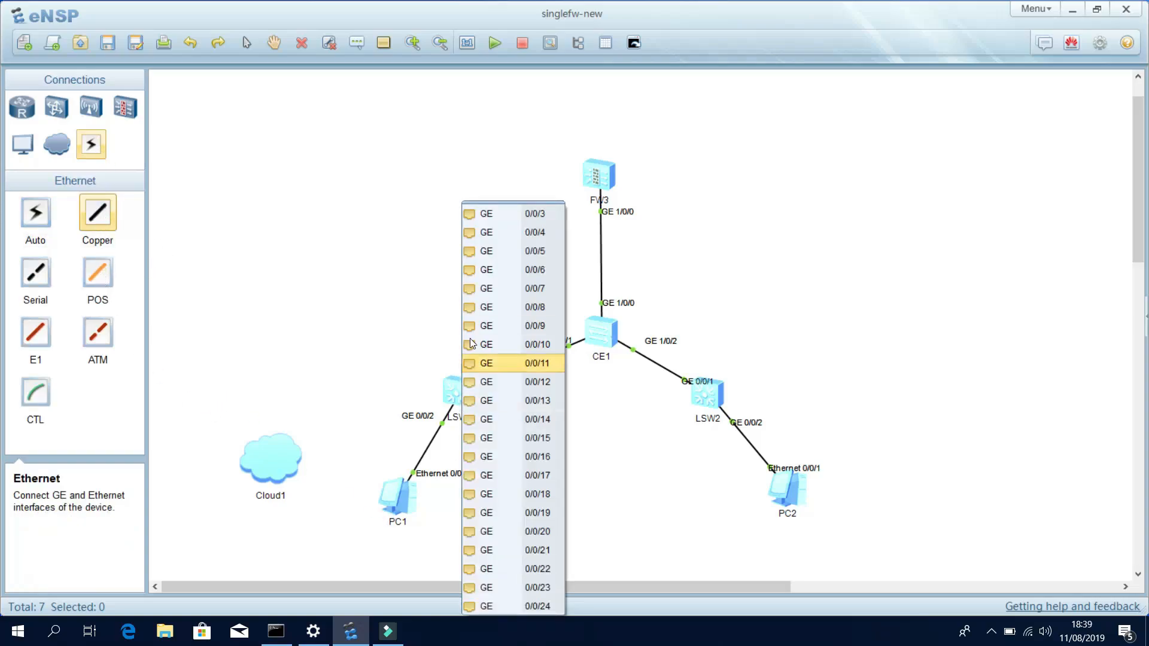
click(503, 219)
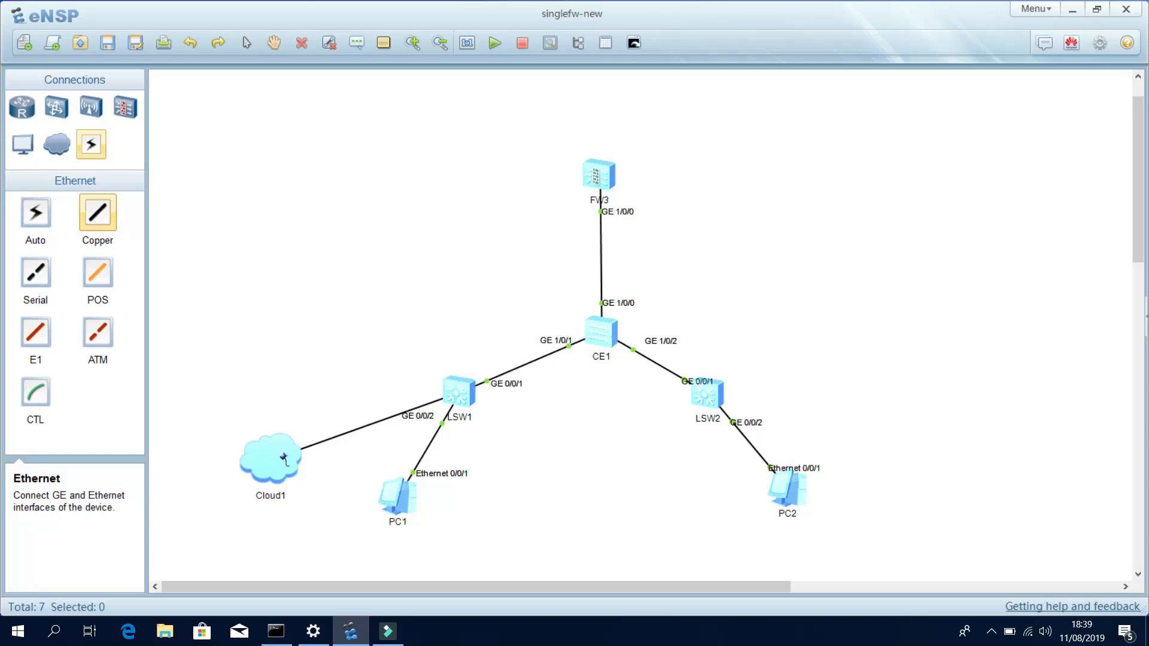
click(284, 459)
click(419, 238)
Add two GE ports to Cloud1: one bound to UDP, one bound to the Wi-Fi adapter.
click(427, 258)
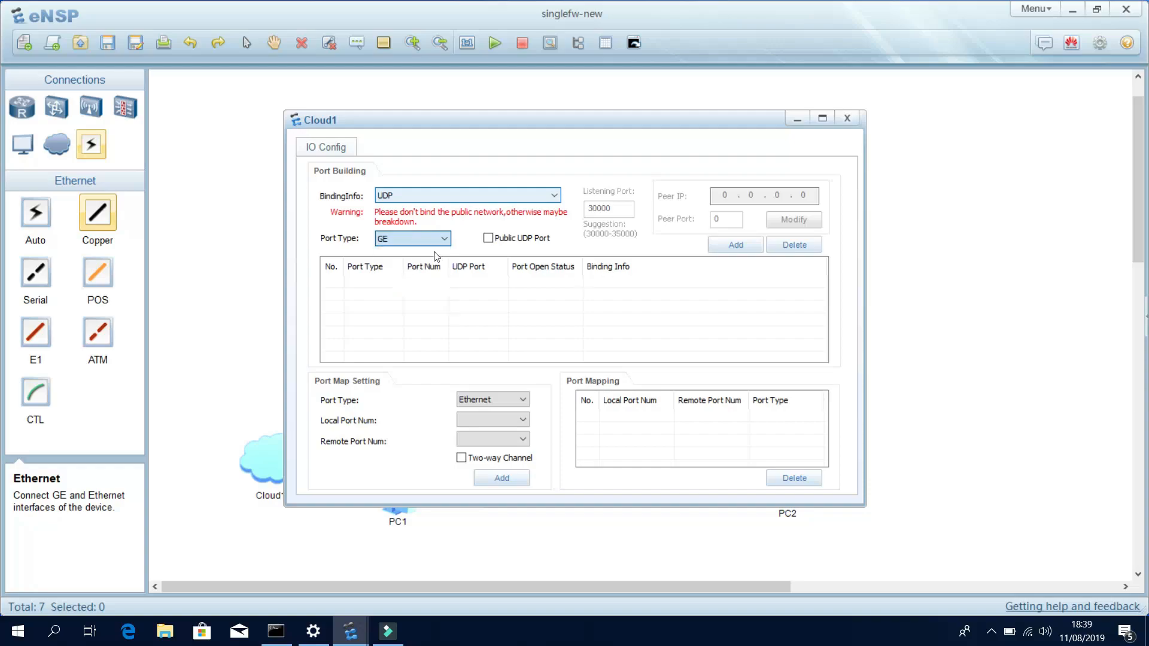
click(731, 247)
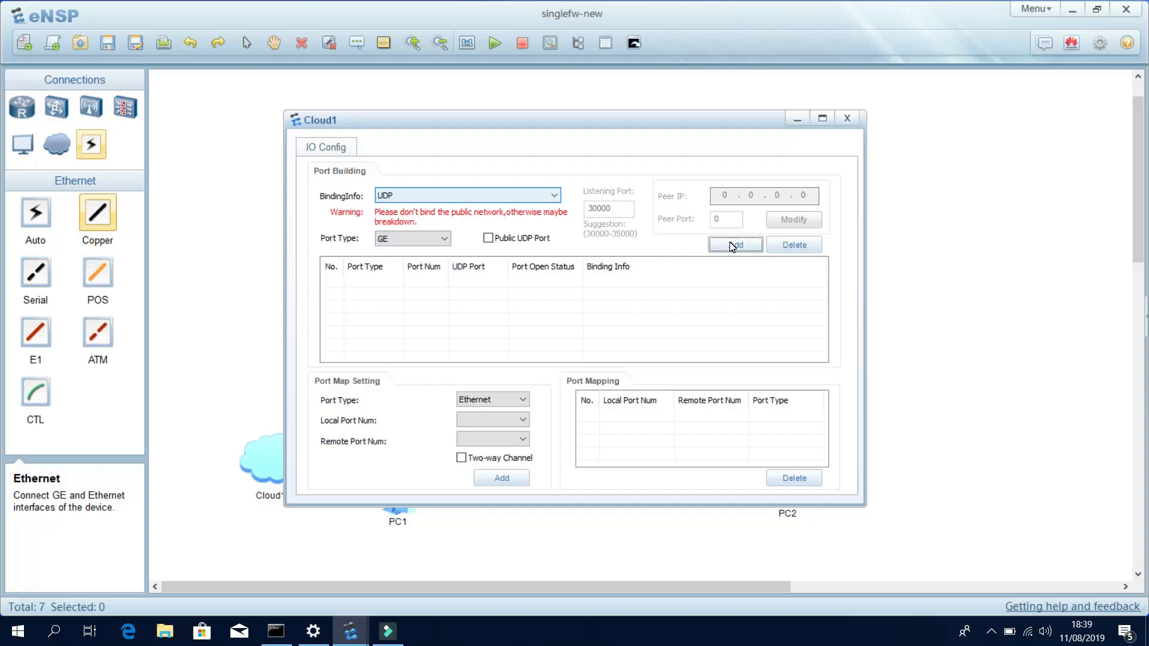
click(439, 196)
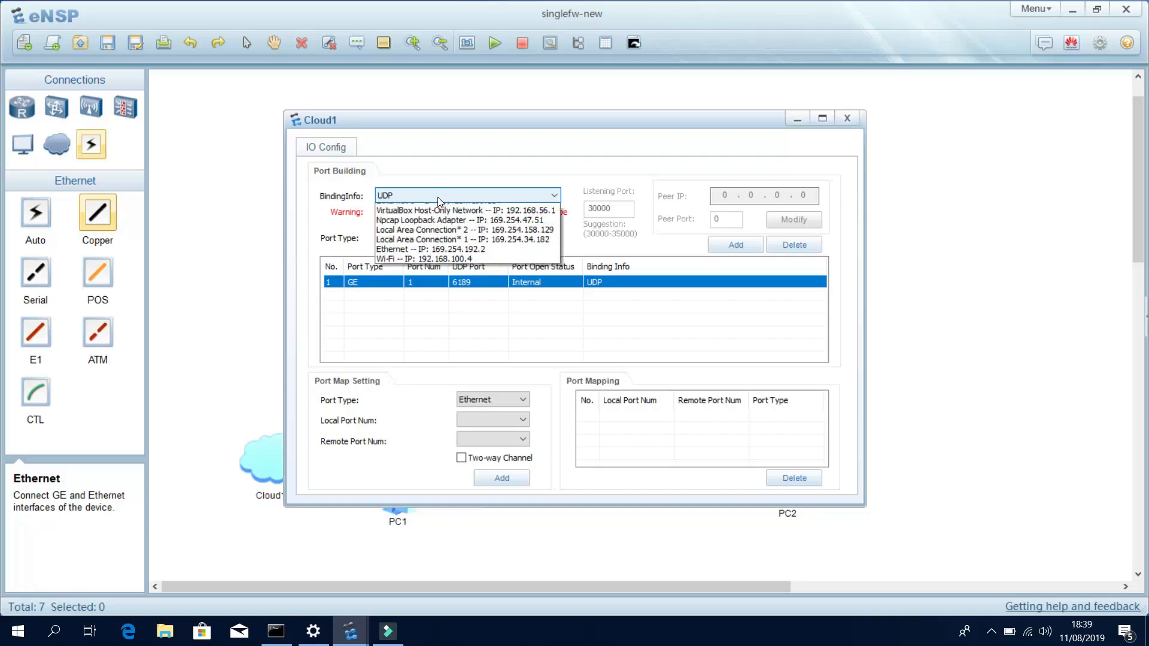
click(408, 306)
click(425, 240)
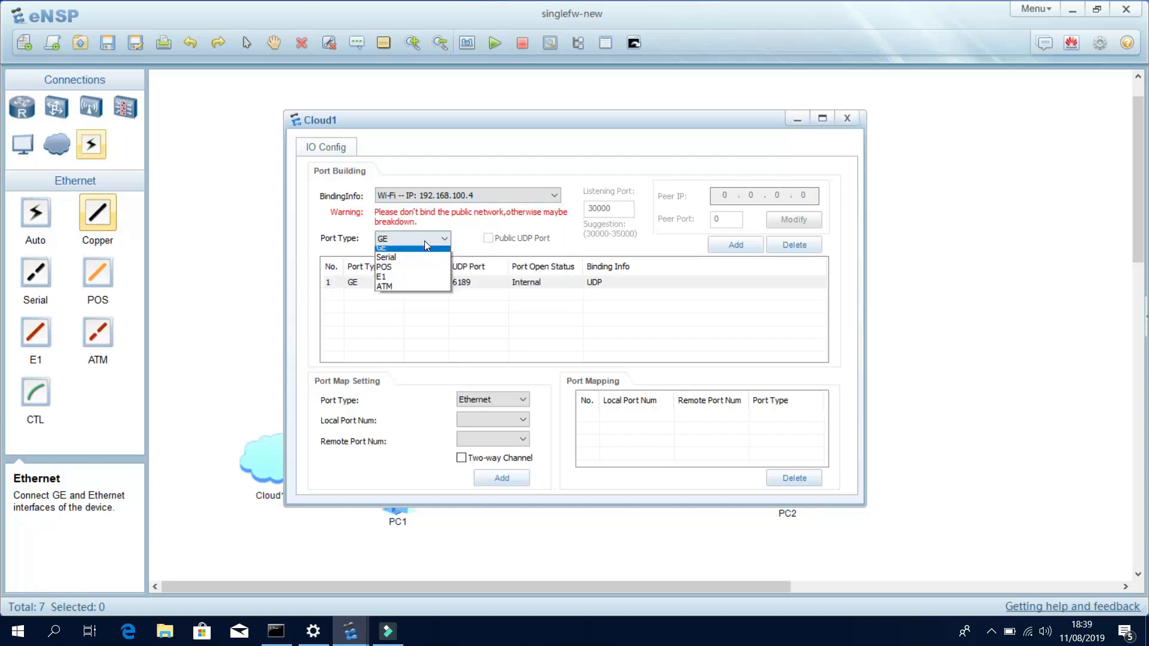
click(425, 247)
click(736, 245)
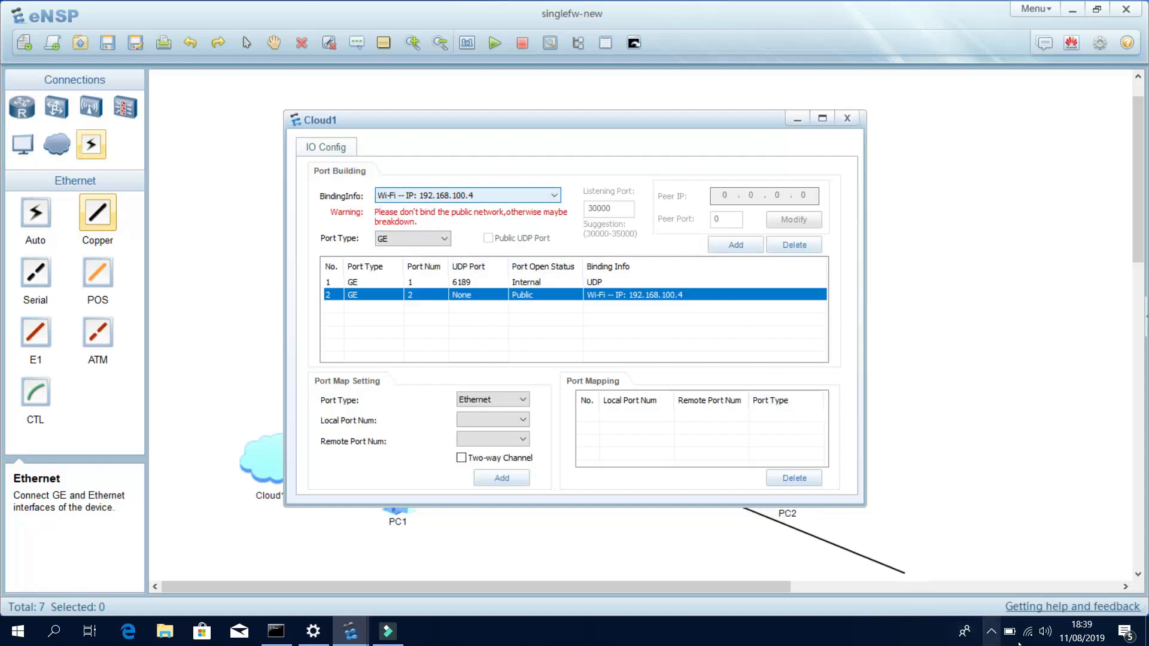
Create a two-way GE port mapping from Cloud1 port 1 to port 2.
click(509, 401)
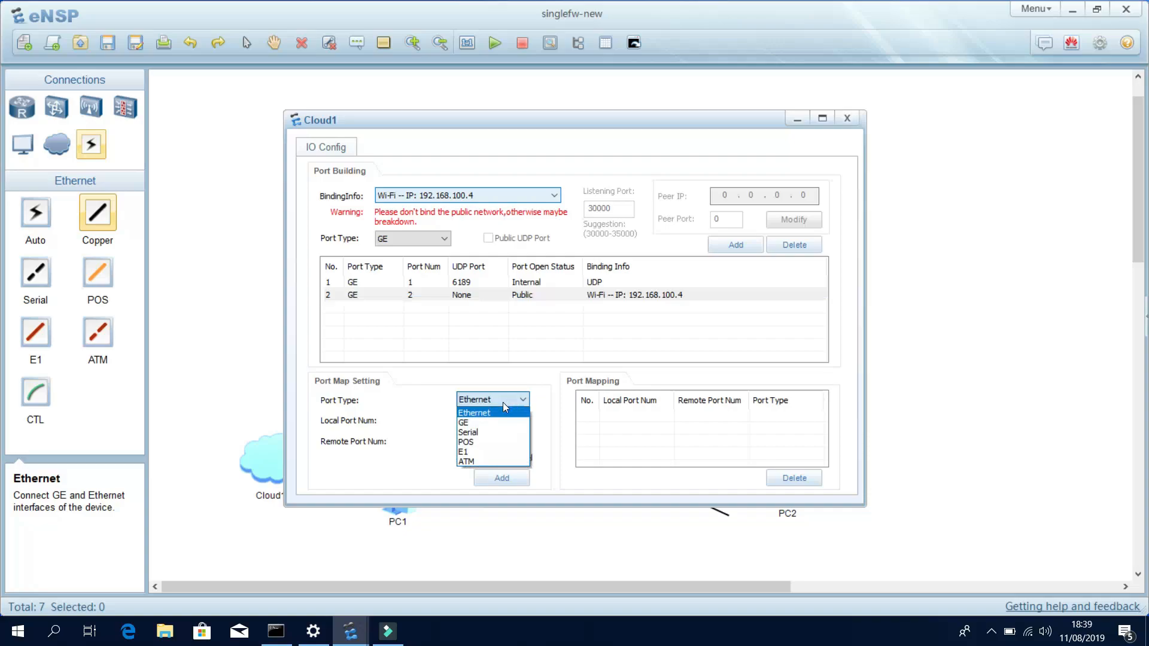
click(482, 423)
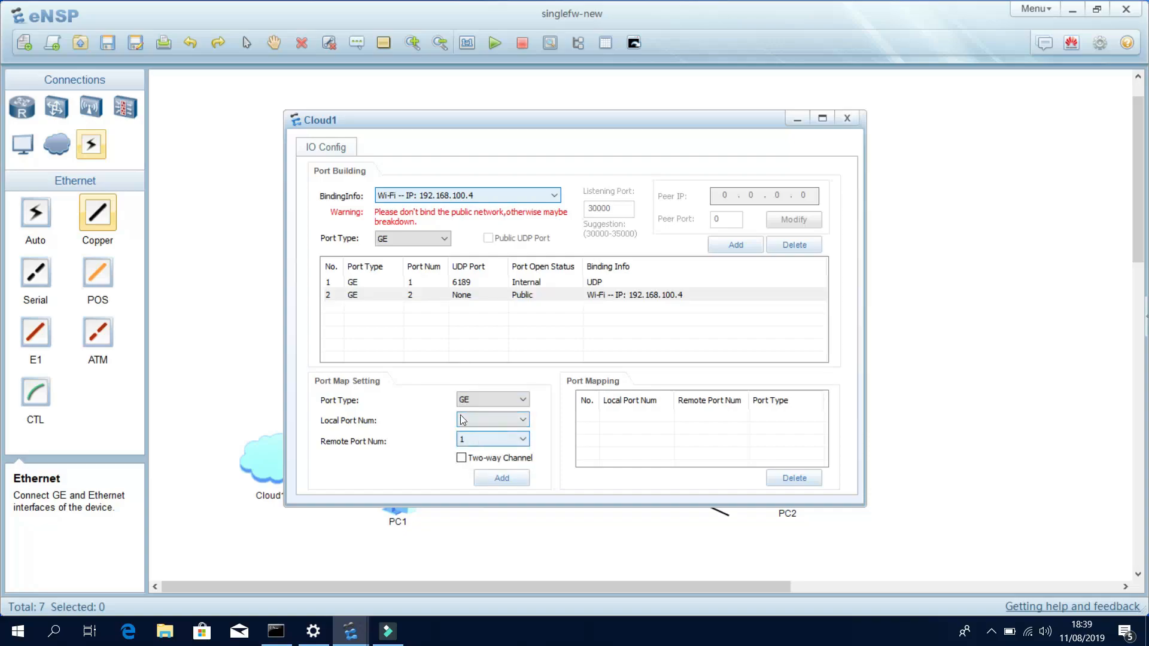
click(416, 198)
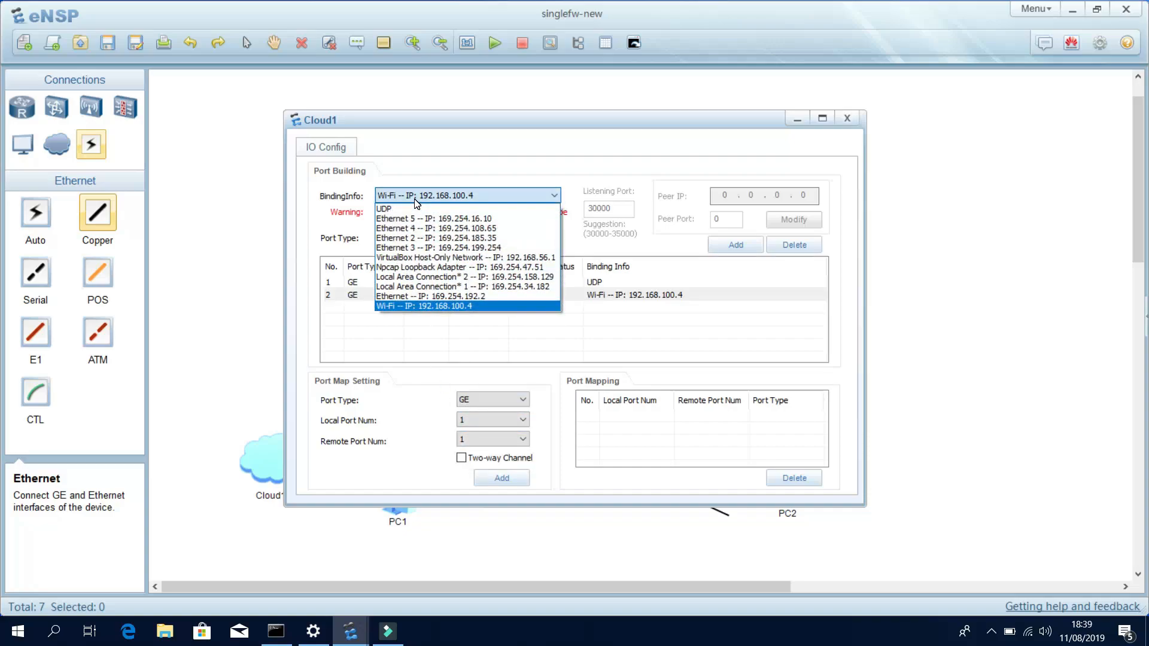
click(416, 200)
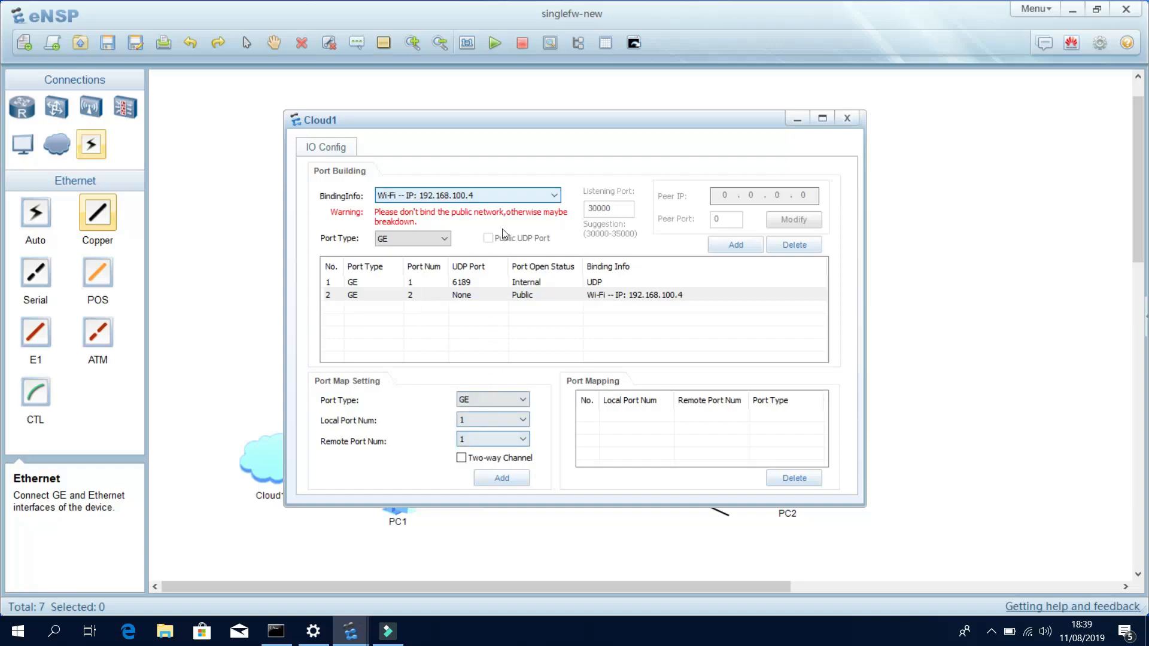
click(503, 440)
click(484, 461)
click(476, 459)
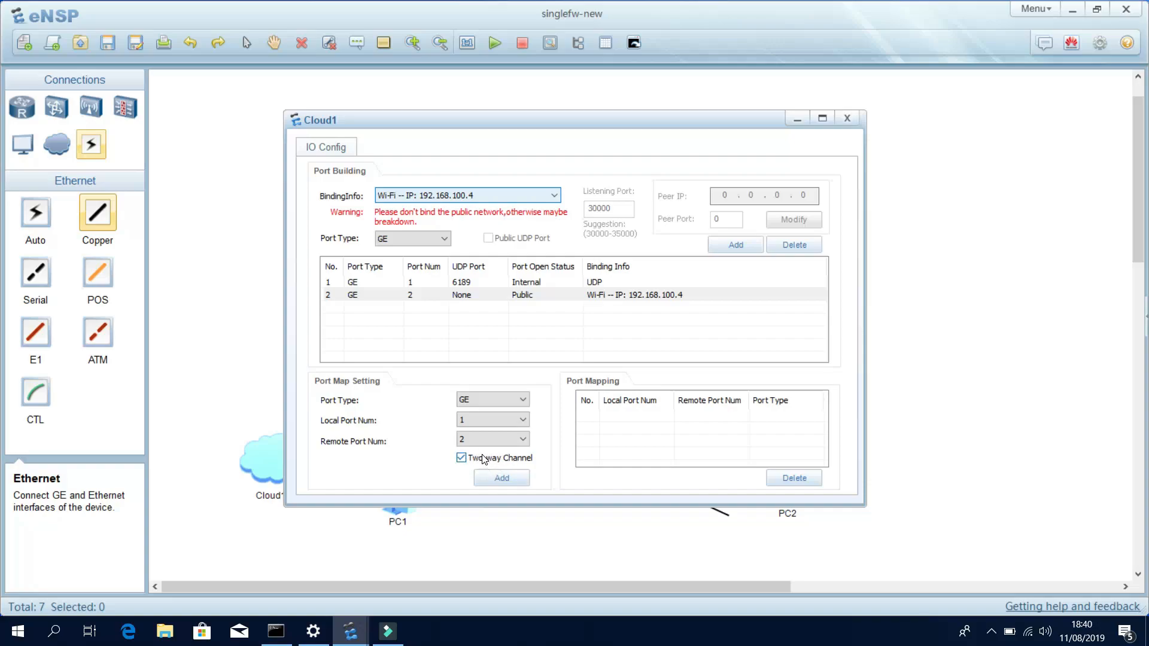
click(496, 477)
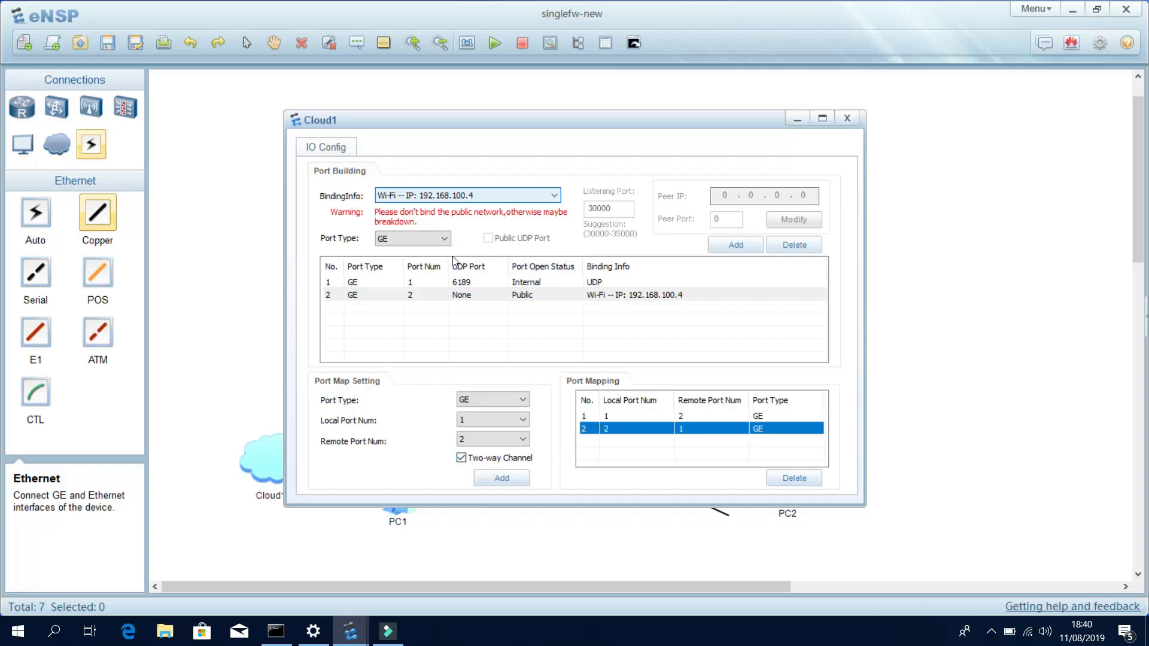
Close Cloud1's configuration and end the LSW1 cable on Cloud1's GE 0/0/1.
click(847, 118)
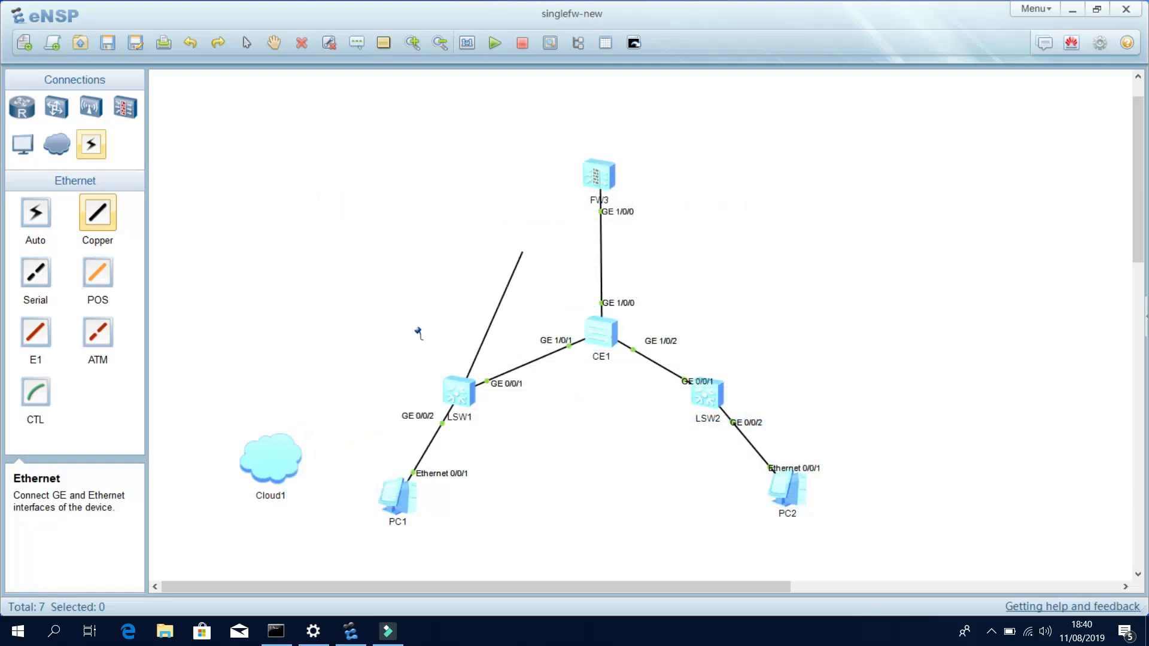
click(288, 453)
click(312, 458)
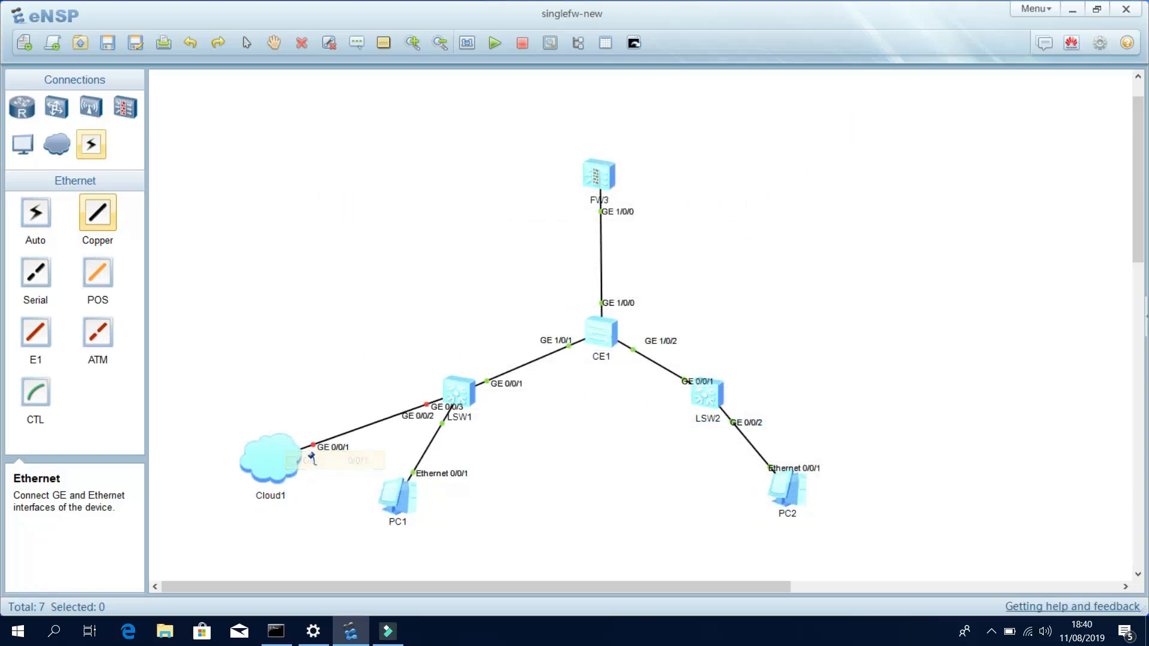
click(245, 43)
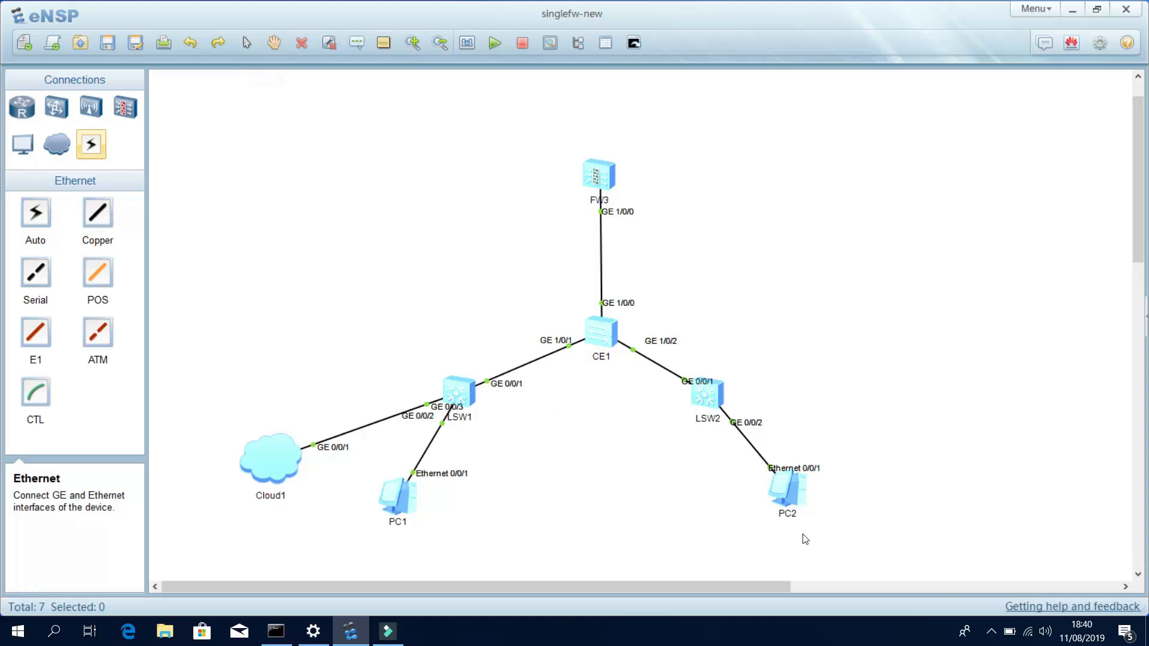
Open the Wi-Fi adapter's properties from the network adapter list.
click(1027, 620)
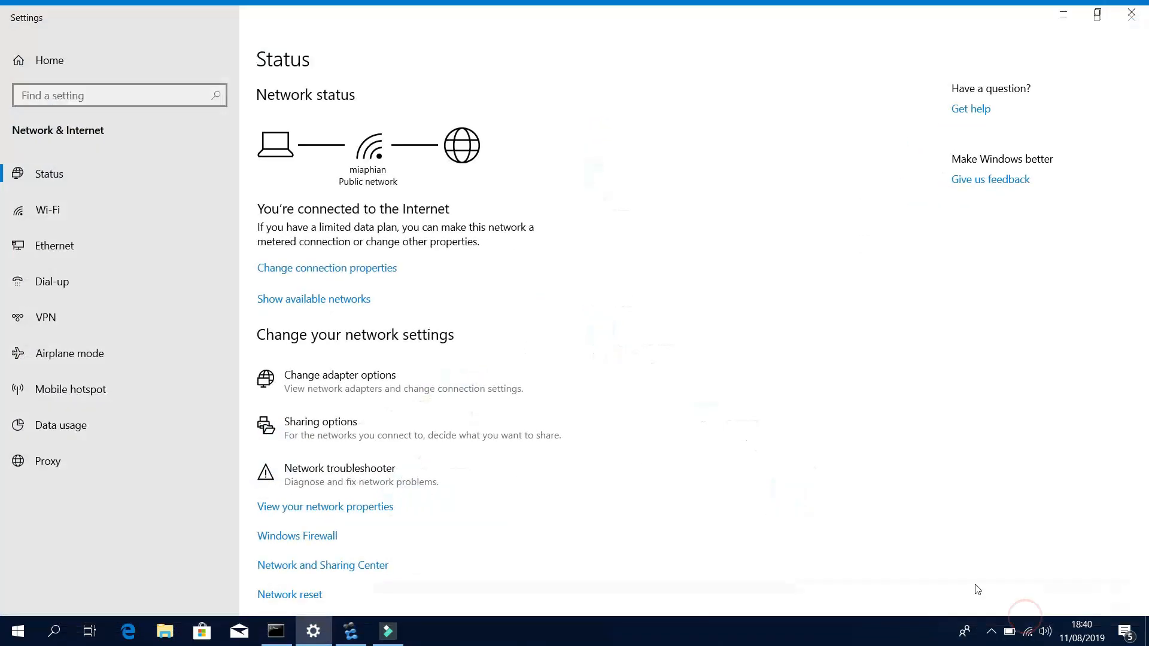
click(354, 359)
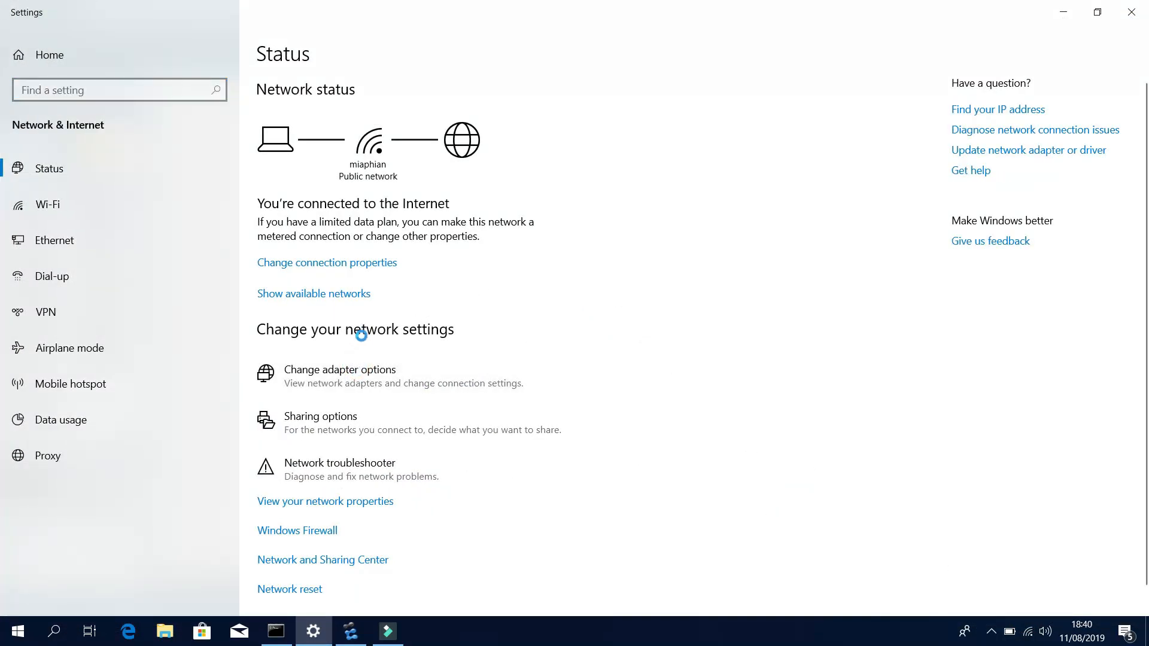
click(361, 281)
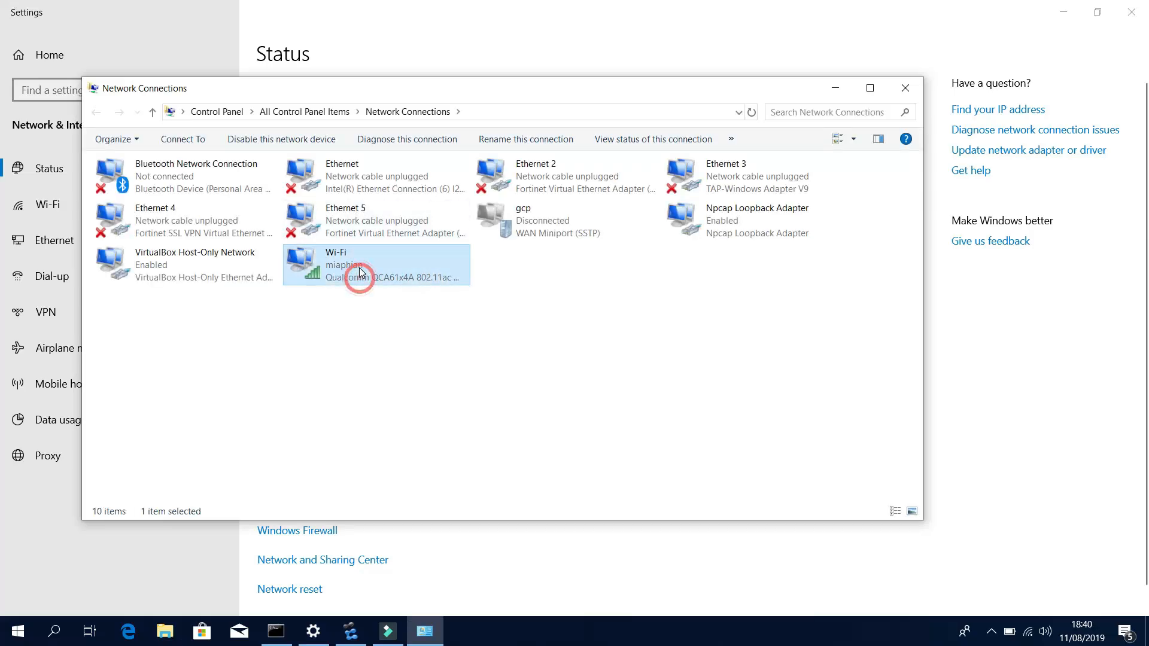
right_click(362, 281)
click(398, 425)
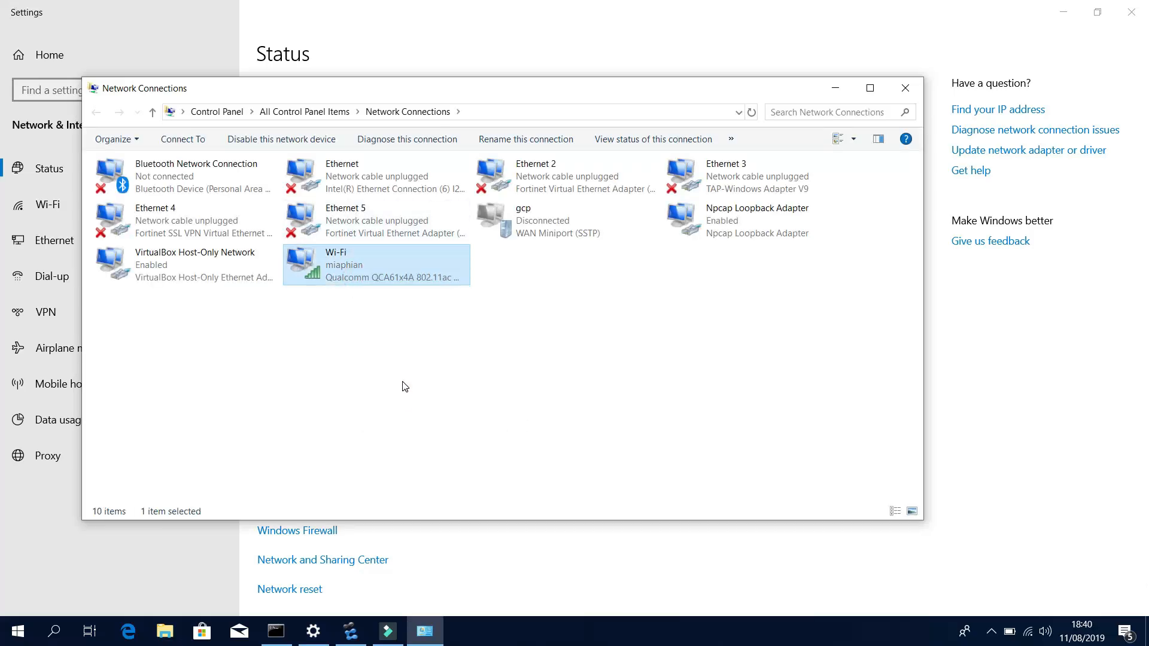
Set Wi-Fi IPv4 to static 10.15.8.44, mask 255.255.255.0, gateway 10.15.8.1, then close the windows.
click(235, 357)
double_click(240, 347)
click(200, 317)
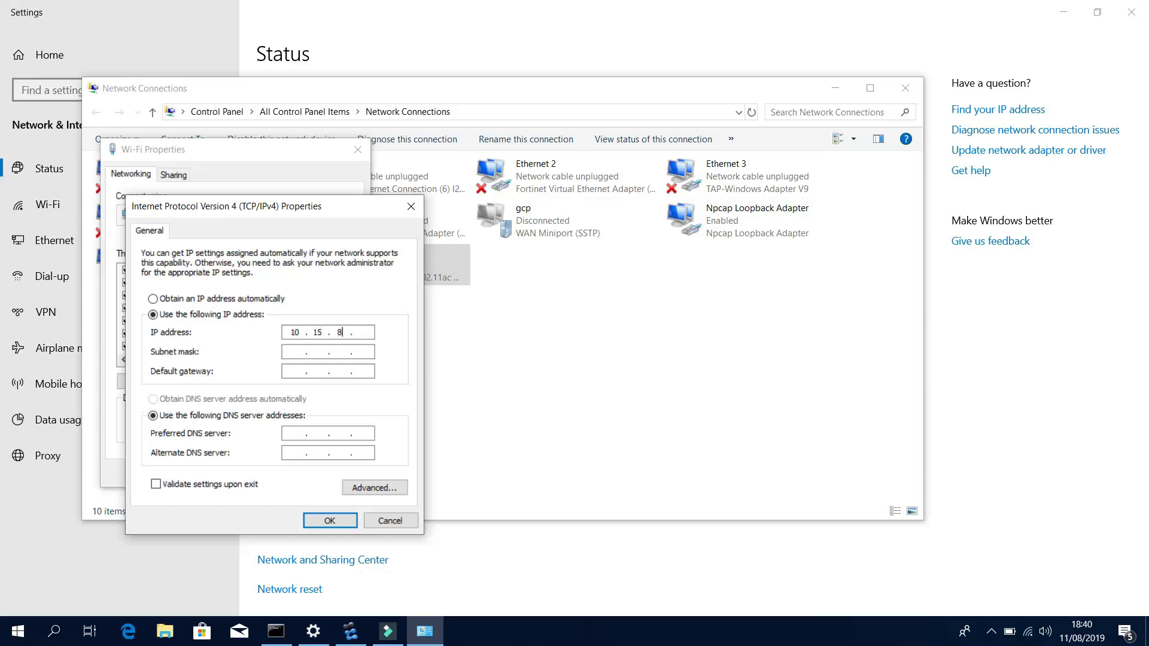
key(Tab)
text(255.255.255)
click(330, 521)
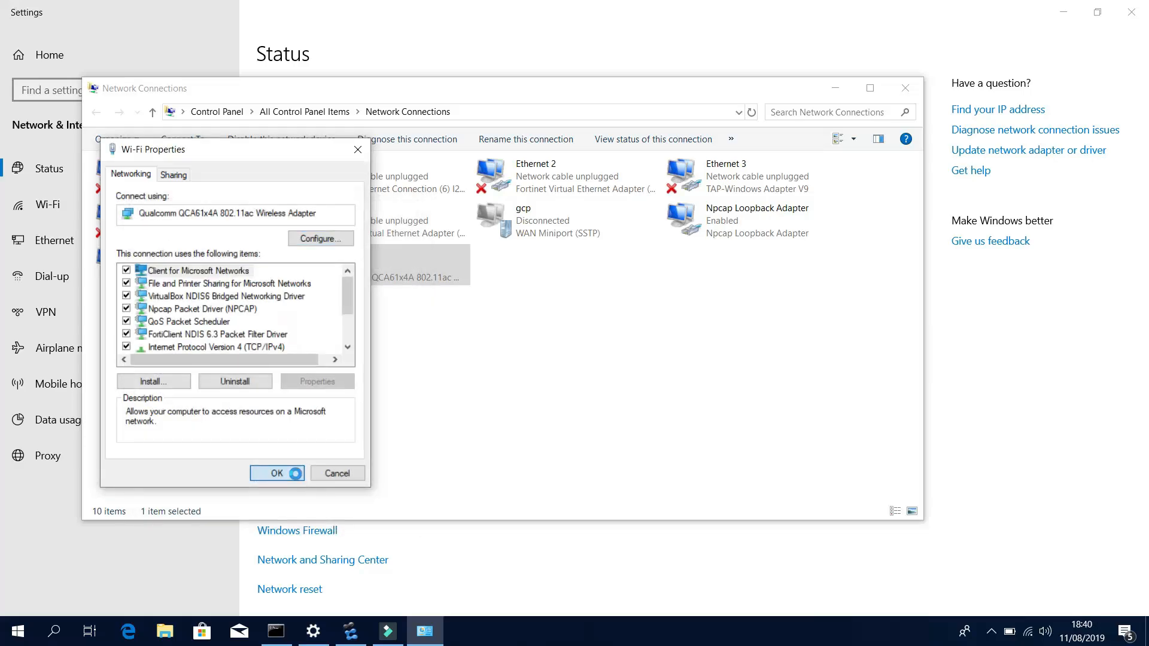
click(264, 471)
click(906, 88)
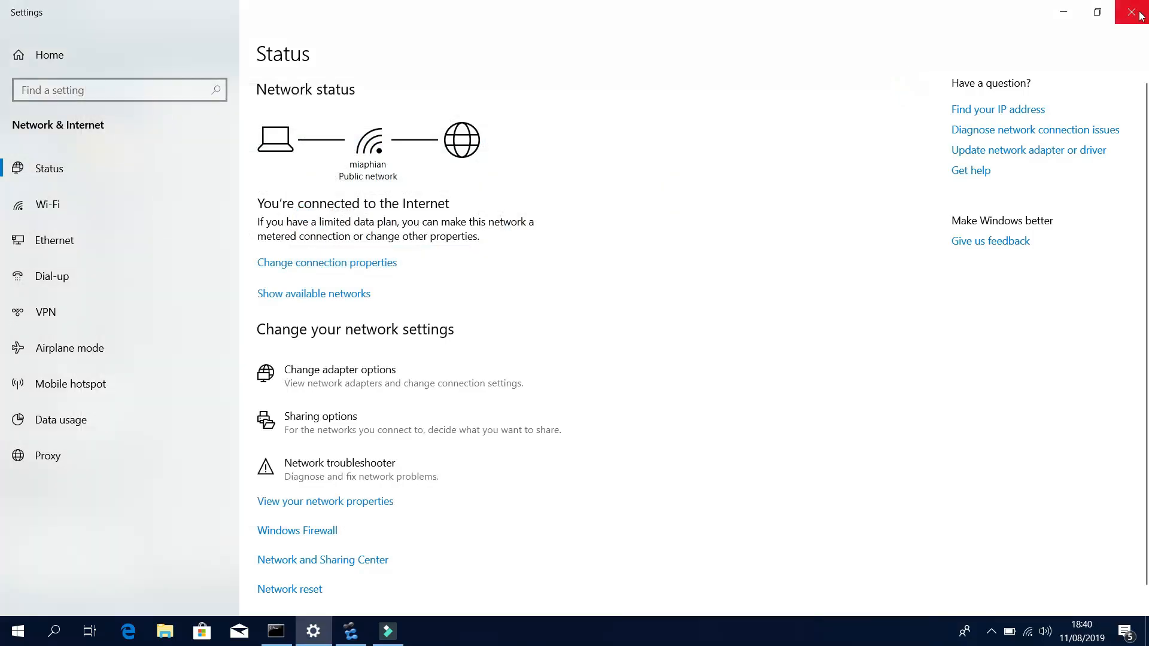
click(1131, 12)
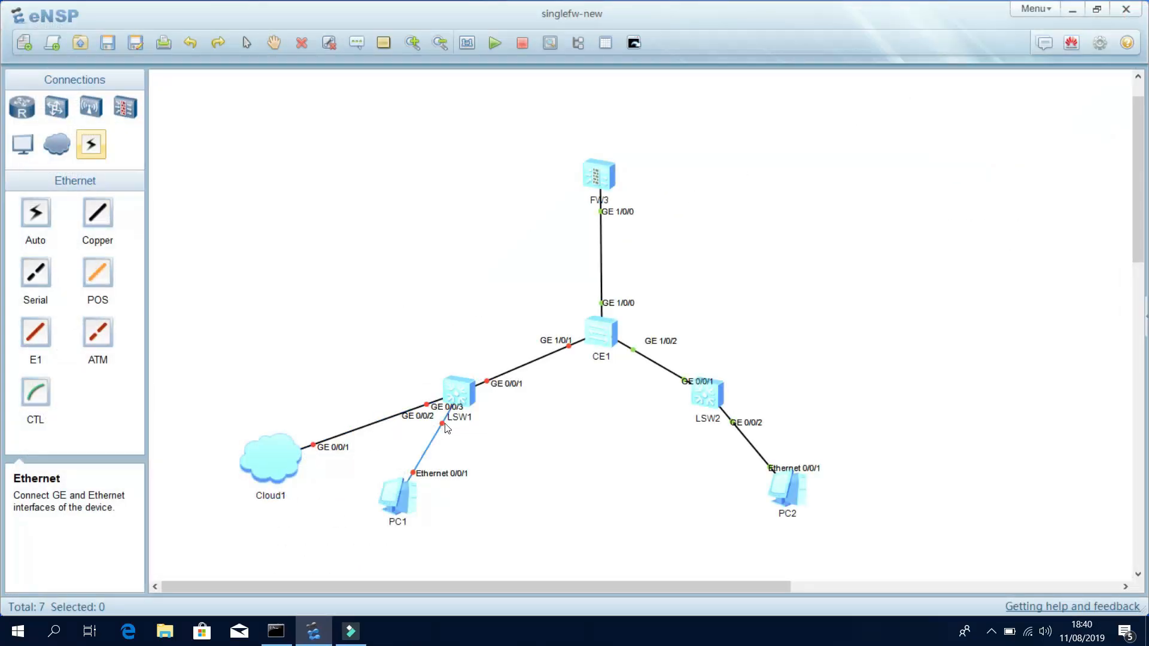
Open LSW1's console and enter the interface view for GE0/0/3.
double_click(458, 392)
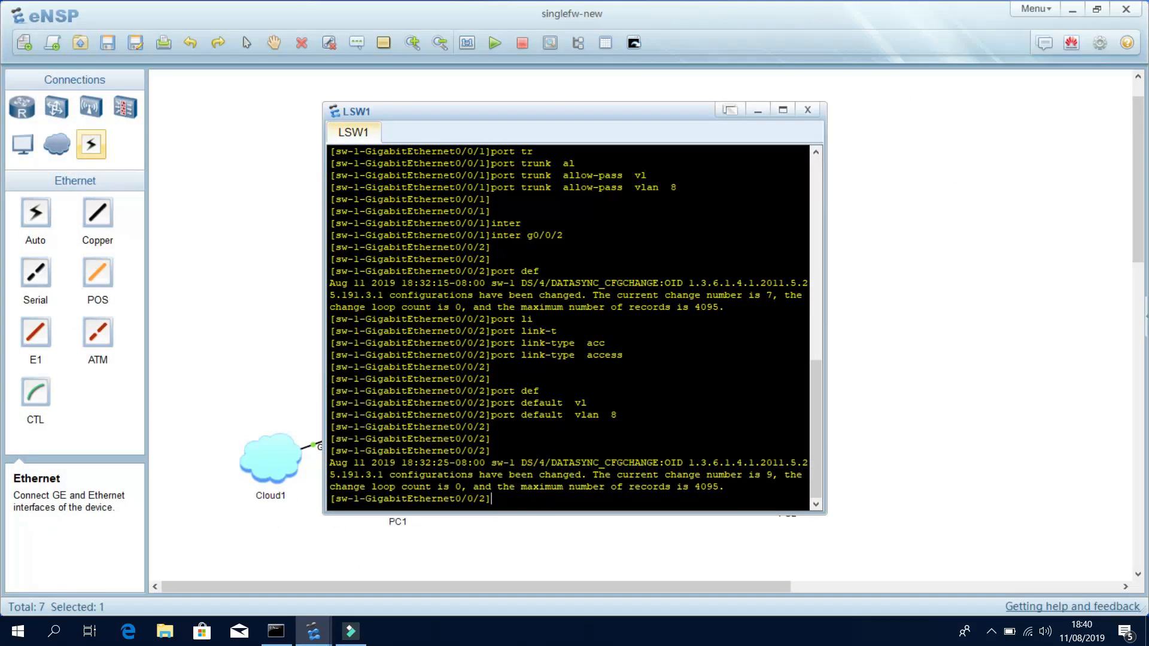
drag(445, 121, 670, 126)
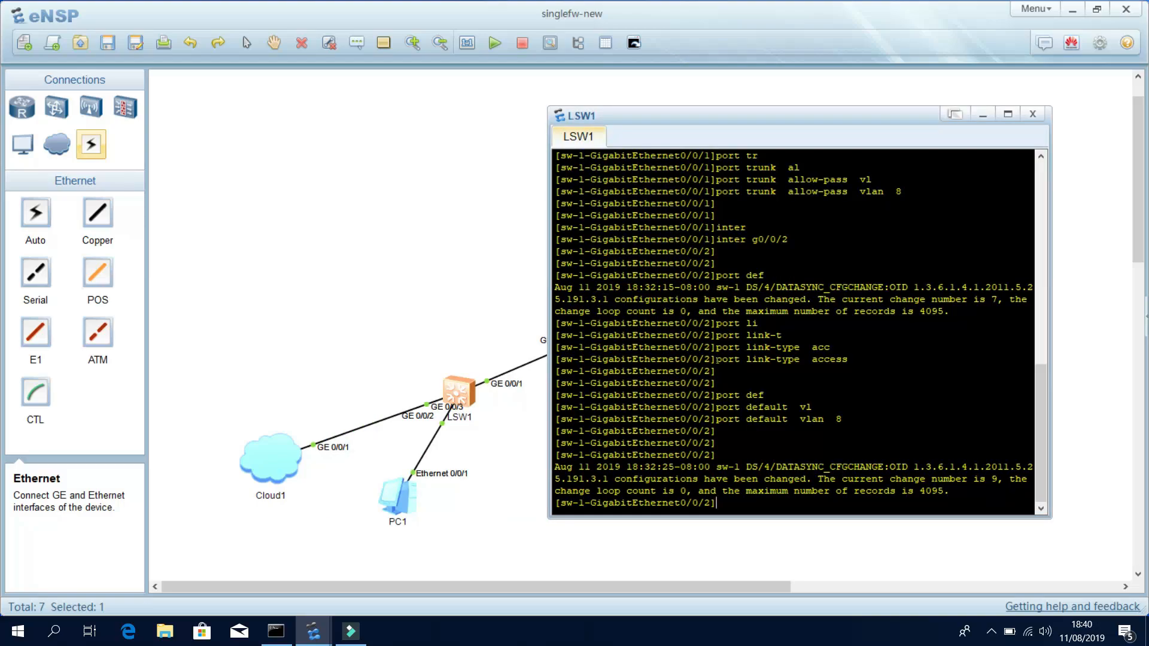
key(Return)
key(Return)
key(Return)
key(Return)
key(Return)
key(Return)
key(Return)
key(Return)
key(Return)
key(Return)
key(Return)
key(Return)
key(Return)
key(Return)
key(Return)
key(Return)
key(Return)
key(Return)
key(Return)
key(Return)
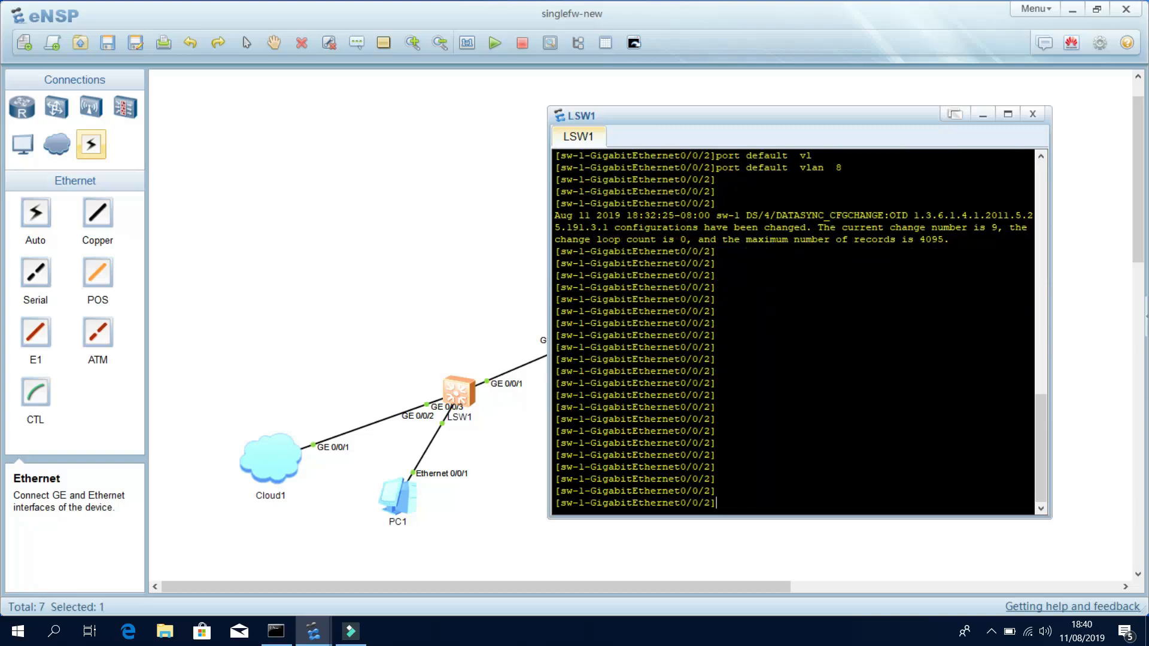
text(omt g0/0/3)
key(Return)
key(Return)
key(Return)
key(Return)
text(inter g0/0/3)
key(Return)
key(Return)
key(Return)
key(Return)
Make GE0/0/3 an access port with default VLAN 8.
text(port li)
key(Tab)
text(t)
key(Tab)
text(acc)
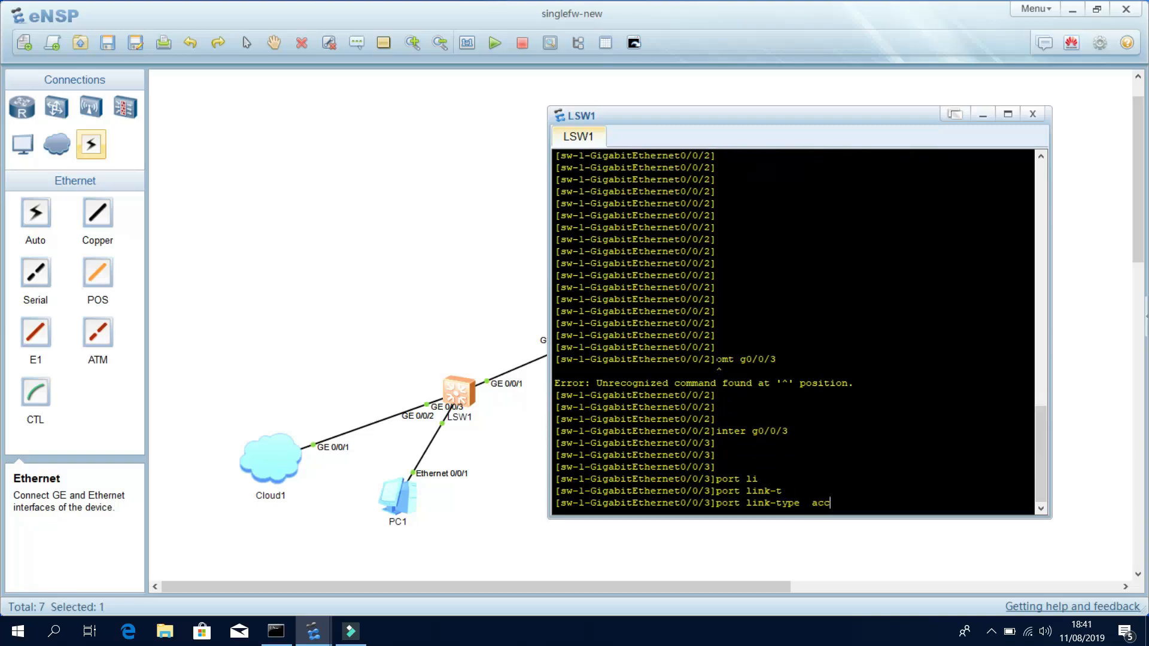
key(Tab)
key(Return)
key(Return)
key(Return)
text(port de)
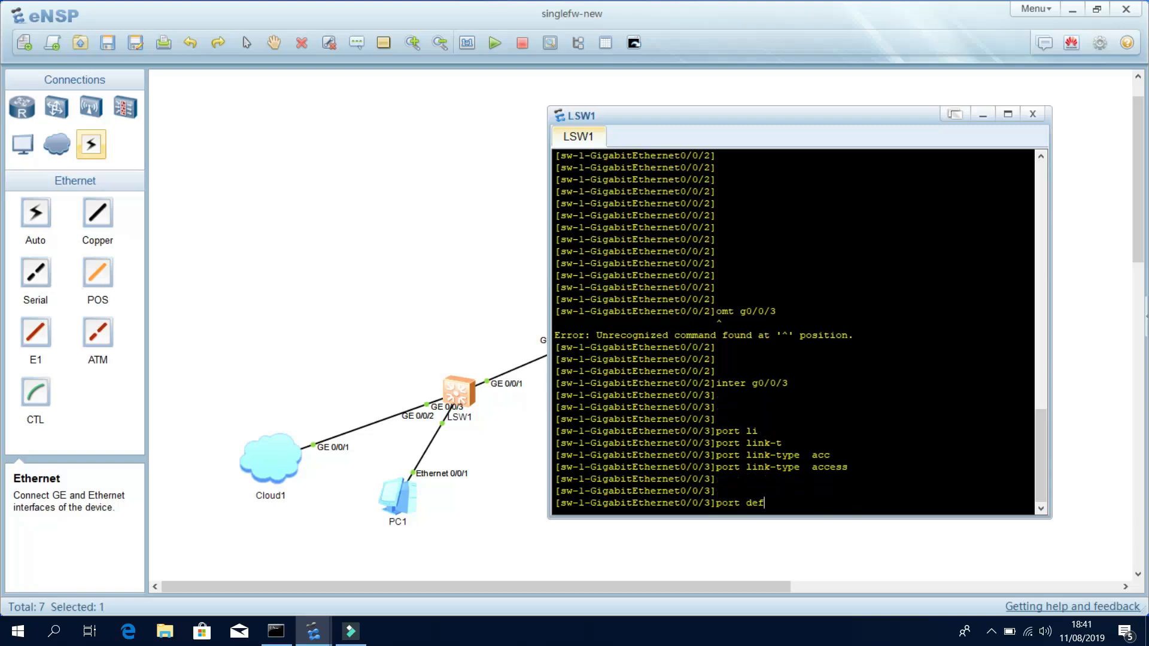
text(f)
key(Tab)
text(vl)
key(Tab)
text(8)
key(Return)
key(Return)
key(Return)
key(Return)
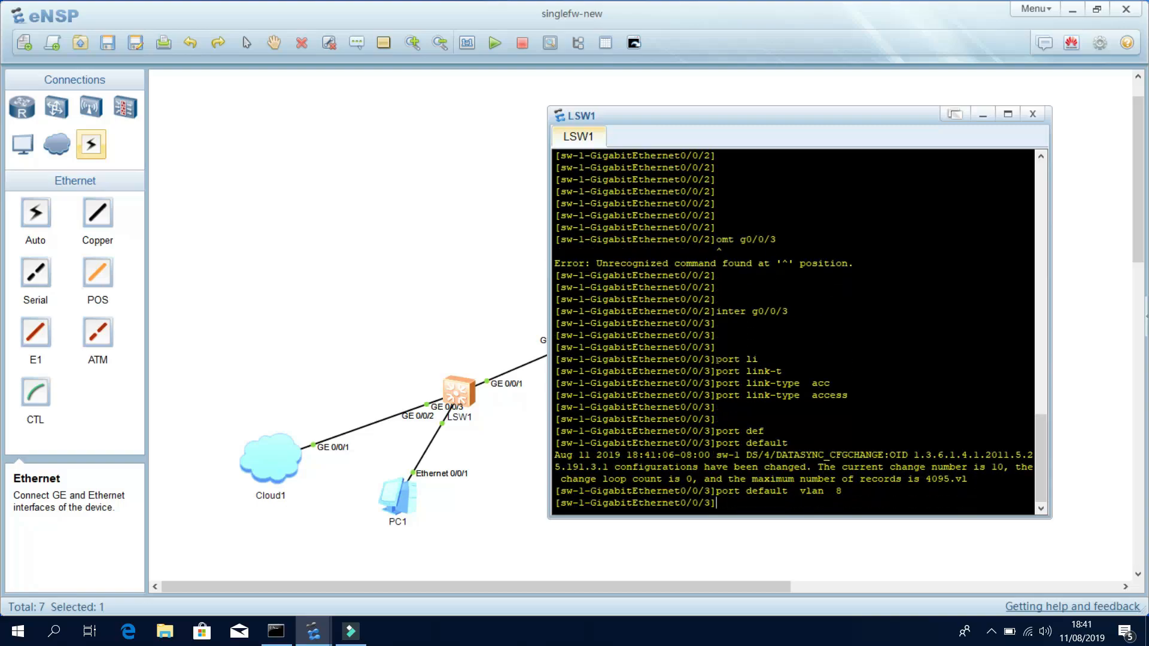
Quit back to user view and save the switch configuration, confirming with y.
text(quit)
key(Return)
key(Return)
text(qui)
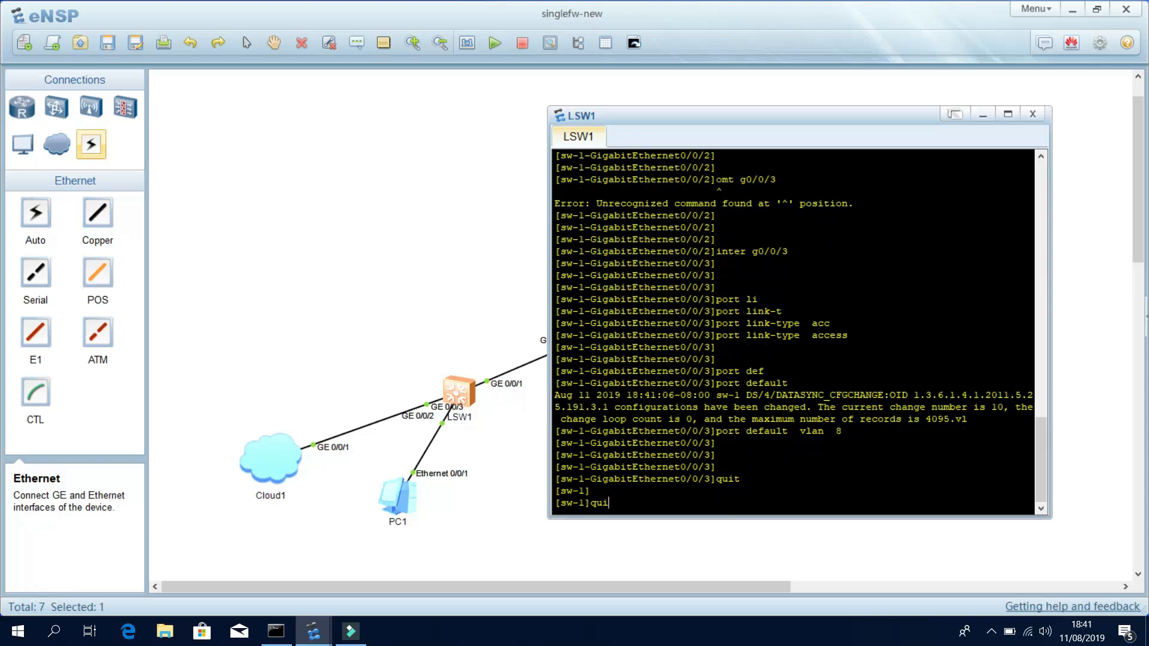
text(t)
key(Return)
key(Return)
key(Return)
text(save)
key(Return)
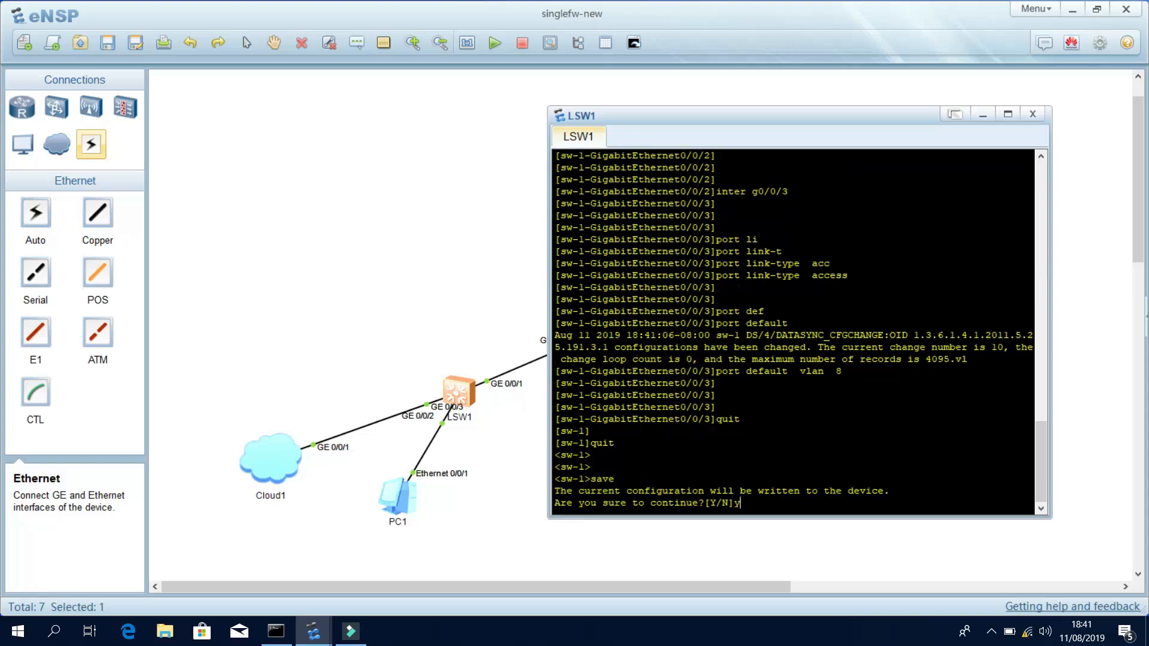
text(y)
click(506, 303)
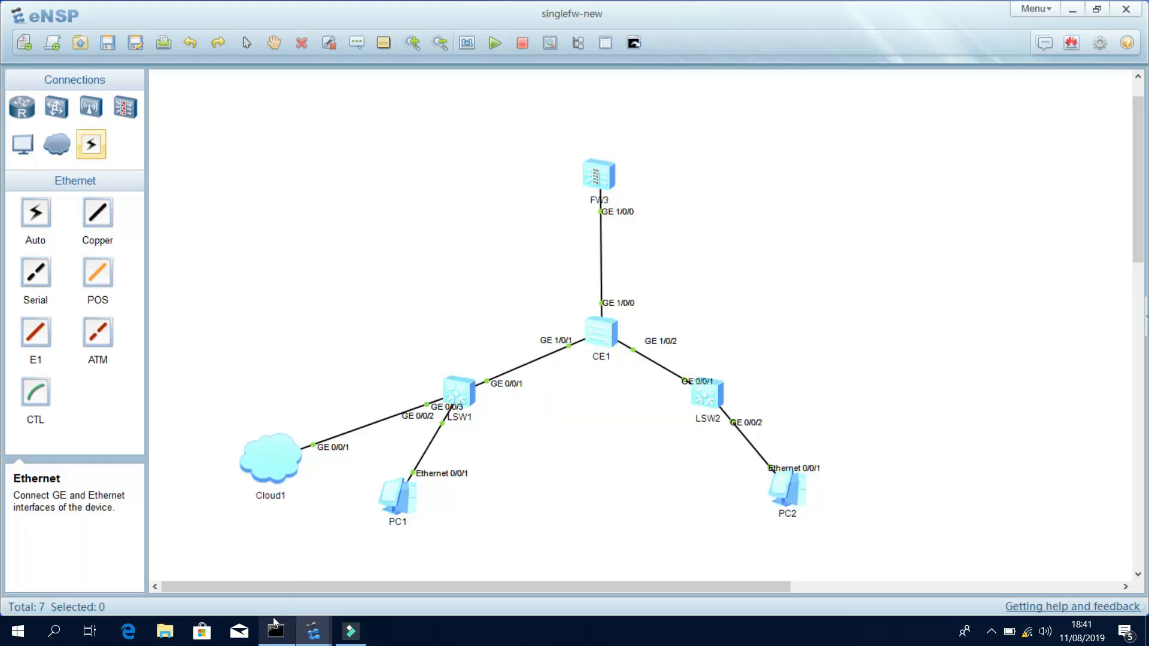
Launch Command Prompt as administrator.
click(54, 632)
text(cmd)
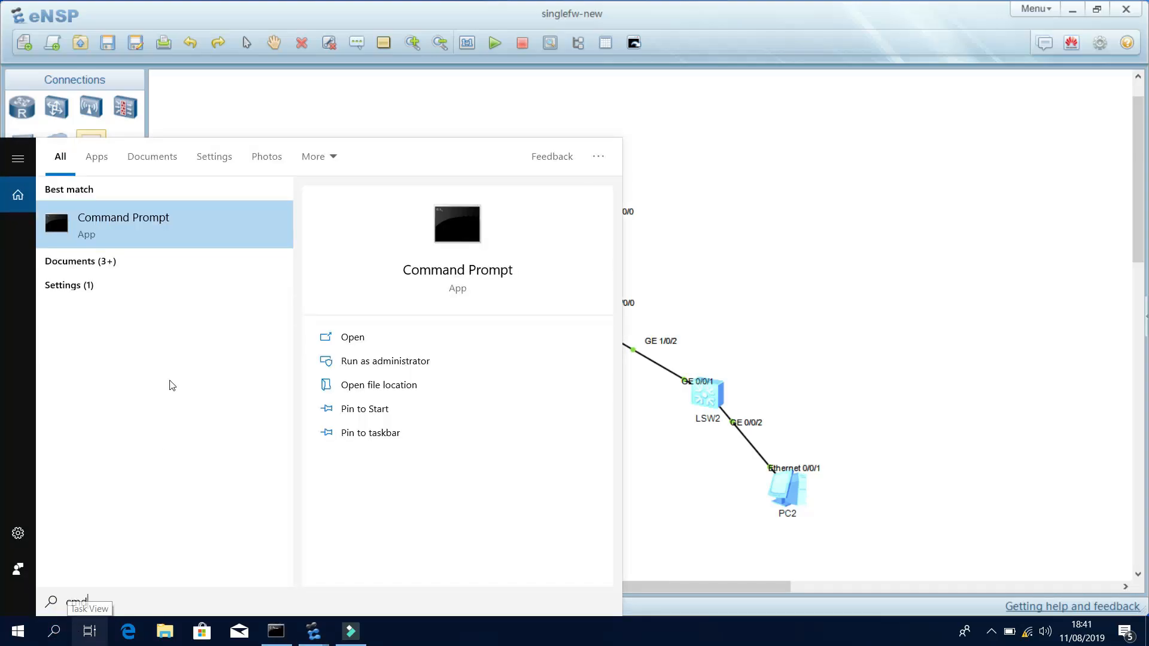
right_click(180, 230)
click(224, 236)
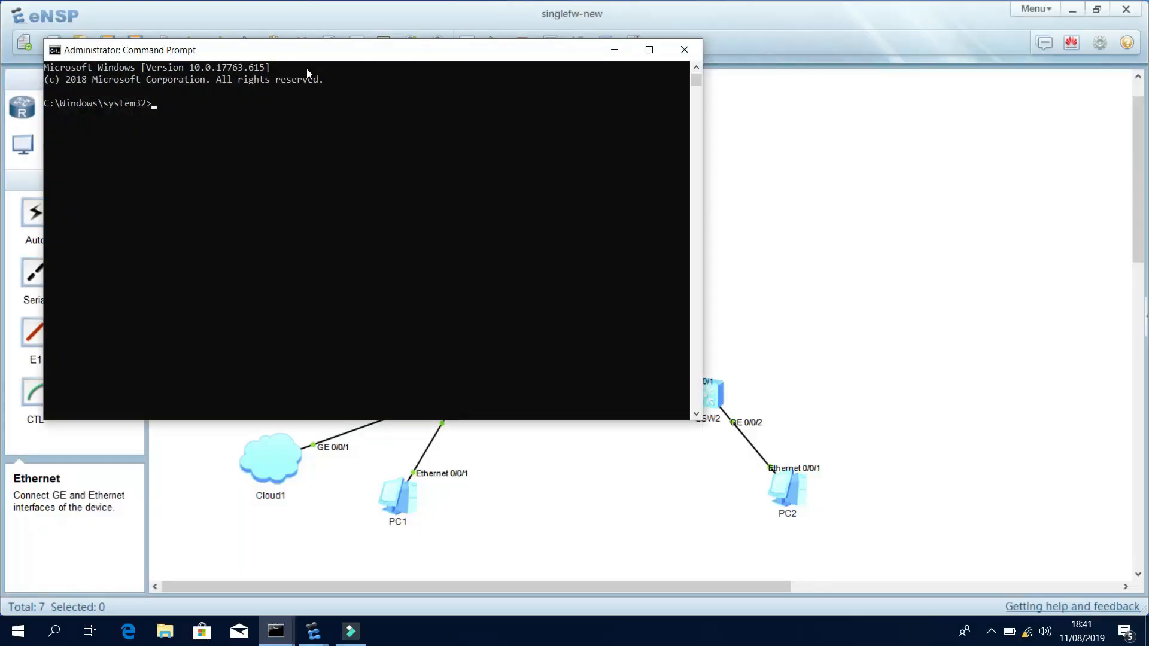
drag(277, 65, 836, 183)
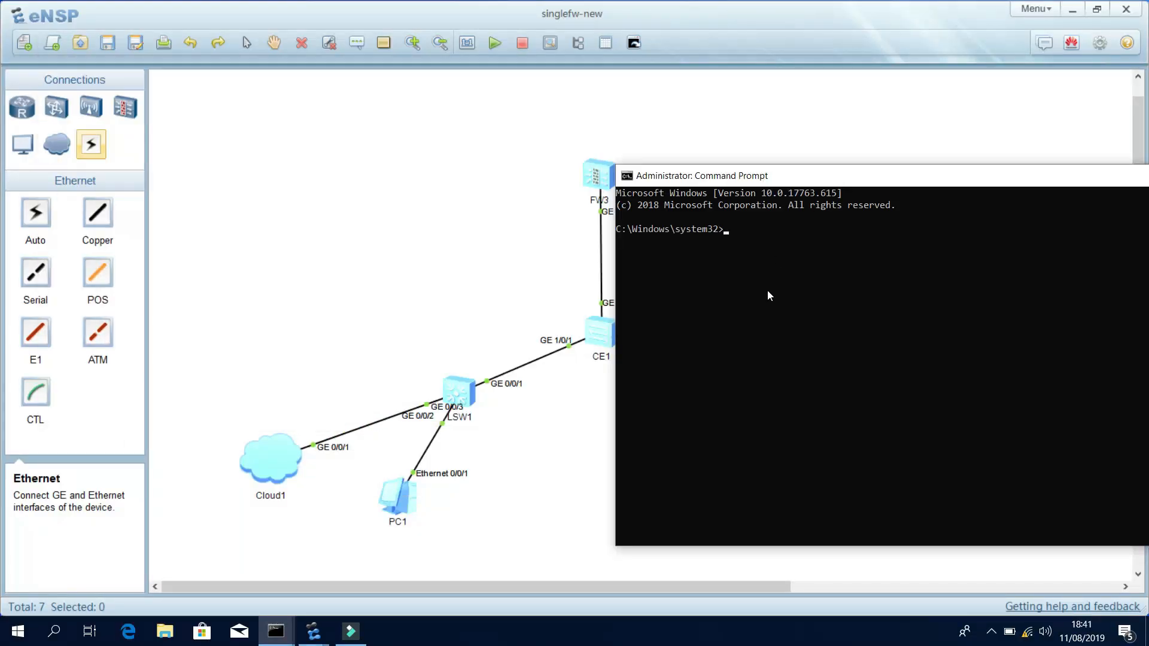
Ping 10.15.8.1 continuously, stop it with Ctrl+C, then ping the firewall at 10.0.0.1.
text(ping 10.15.8.1 -t)
key(Return)
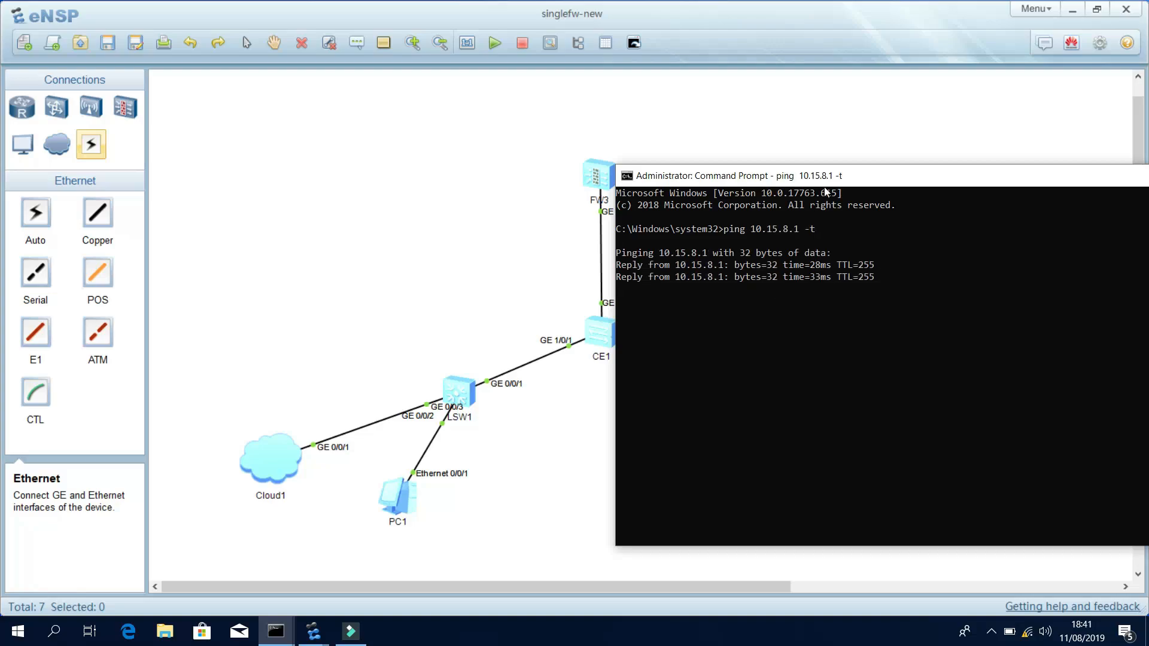
key(ctrl+c)
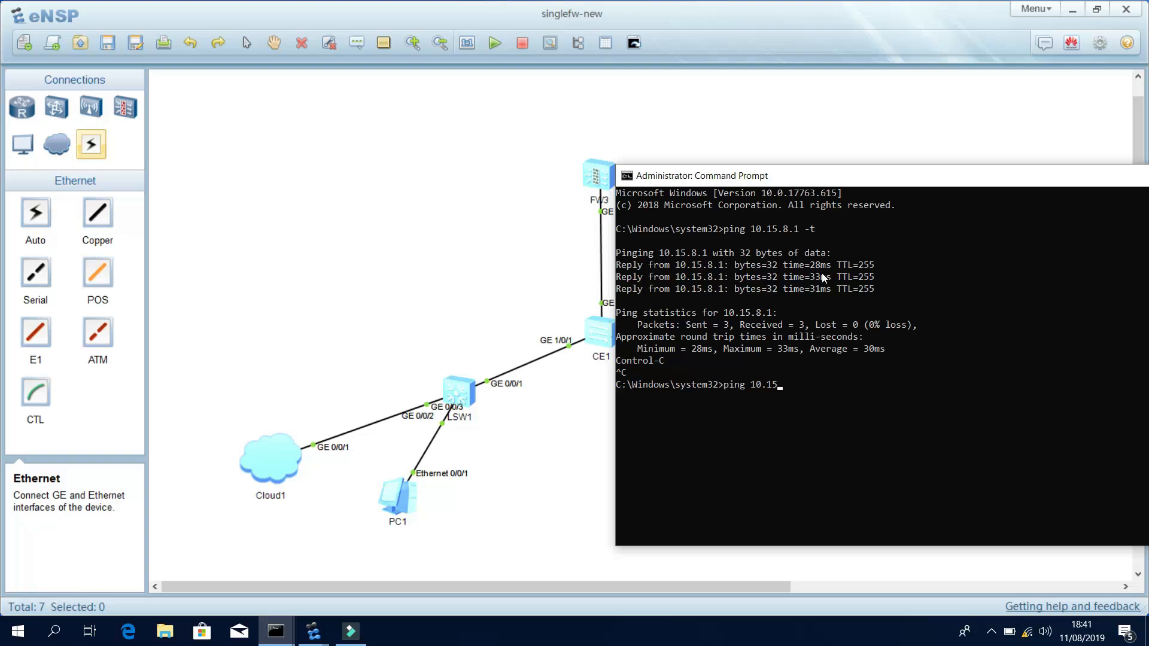
text(ping 10.0.0.1)
key(Return)
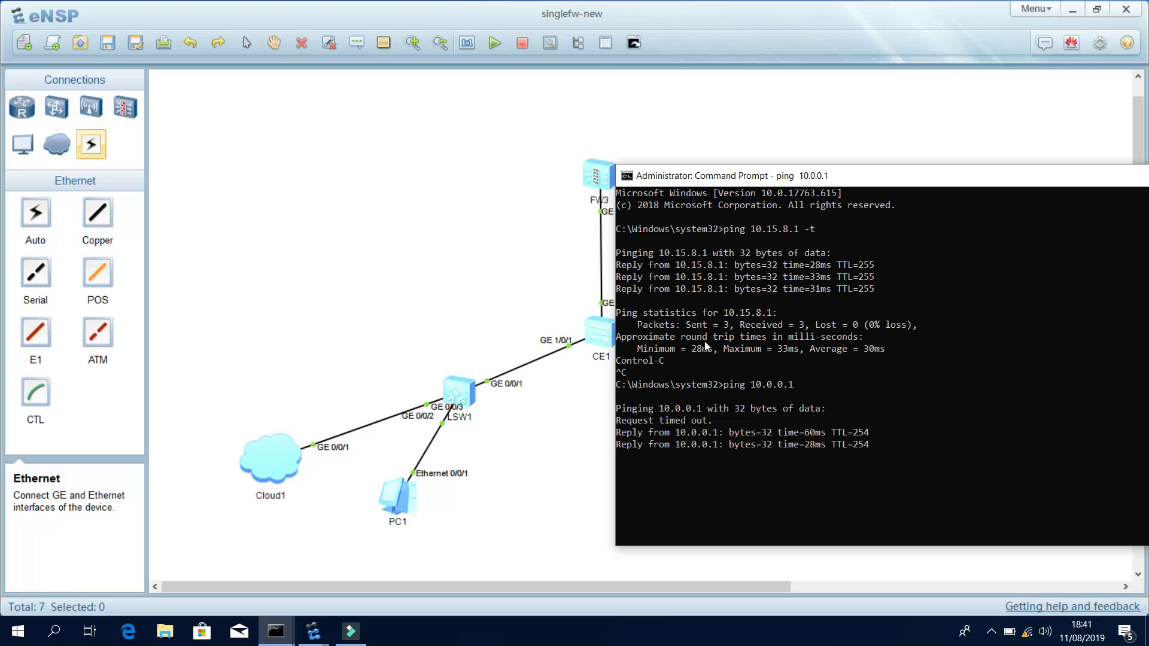
drag(787, 183, 920, 177)
click(389, 229)
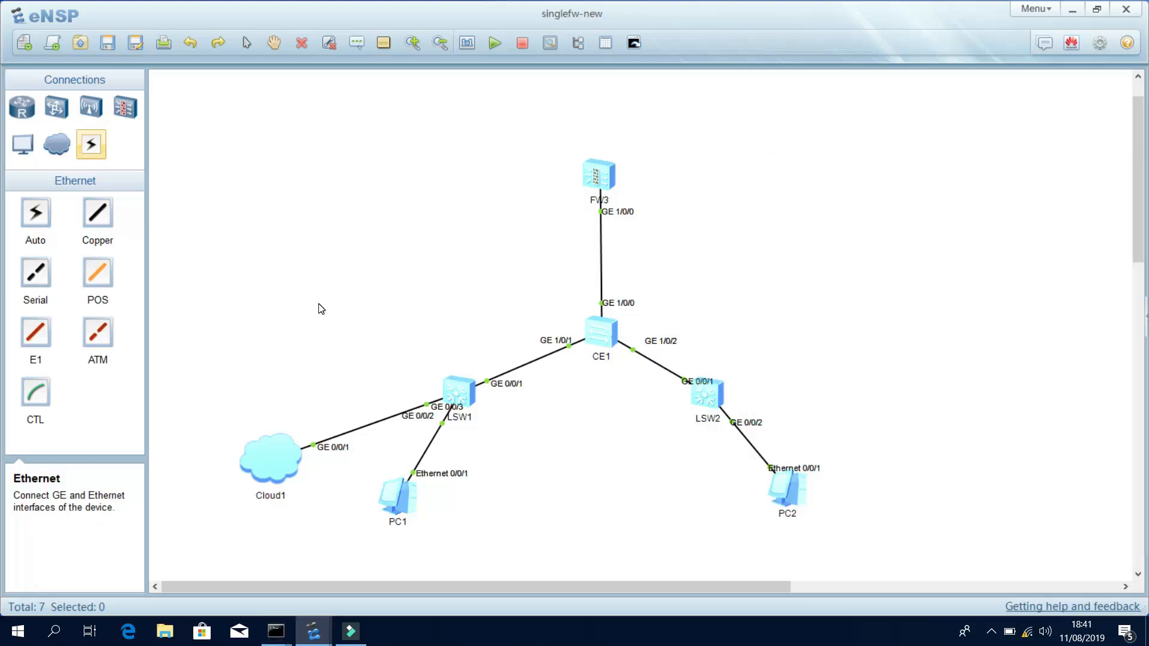
click(43, 638)
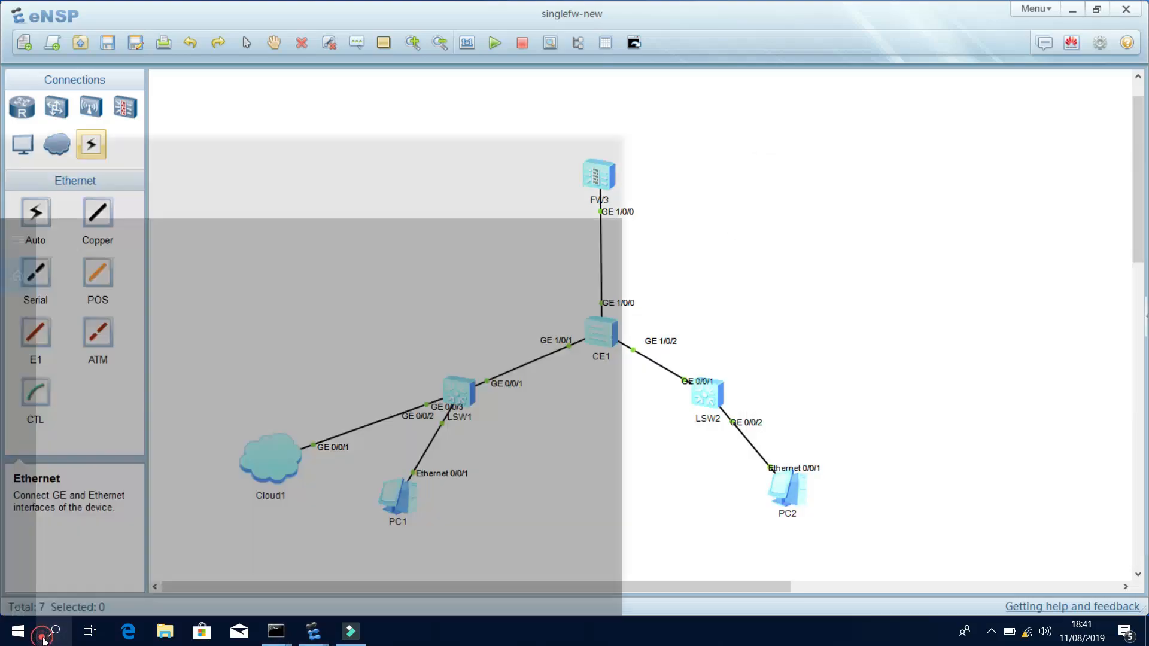
text(crom)
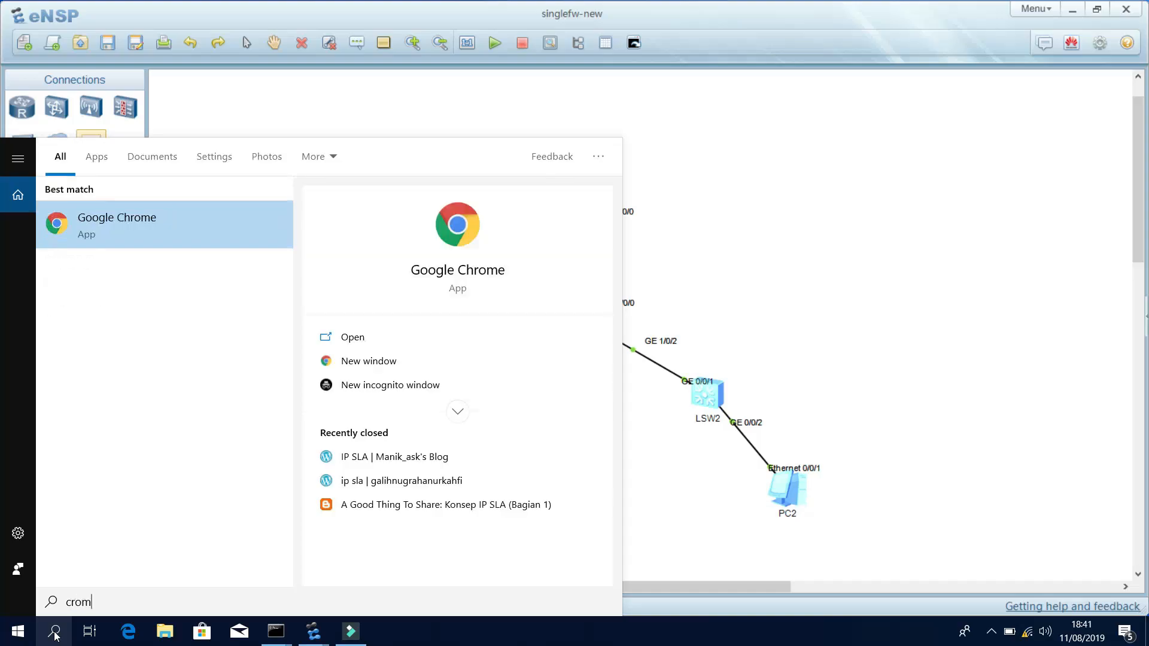
click(173, 239)
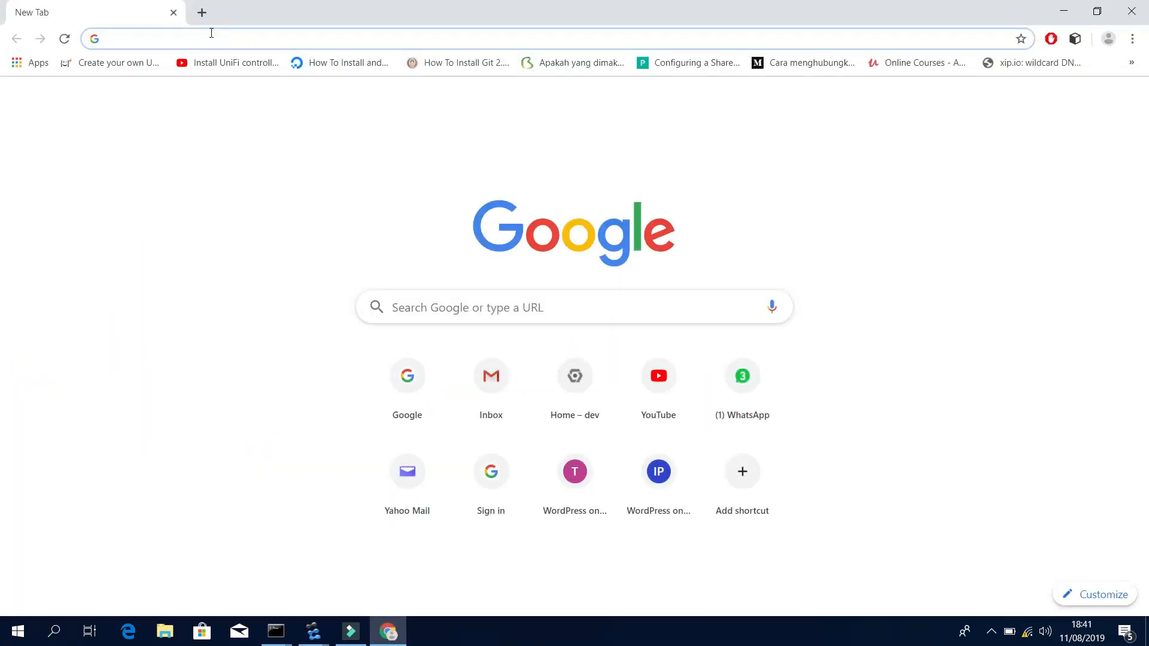
text(https)
text(://10)
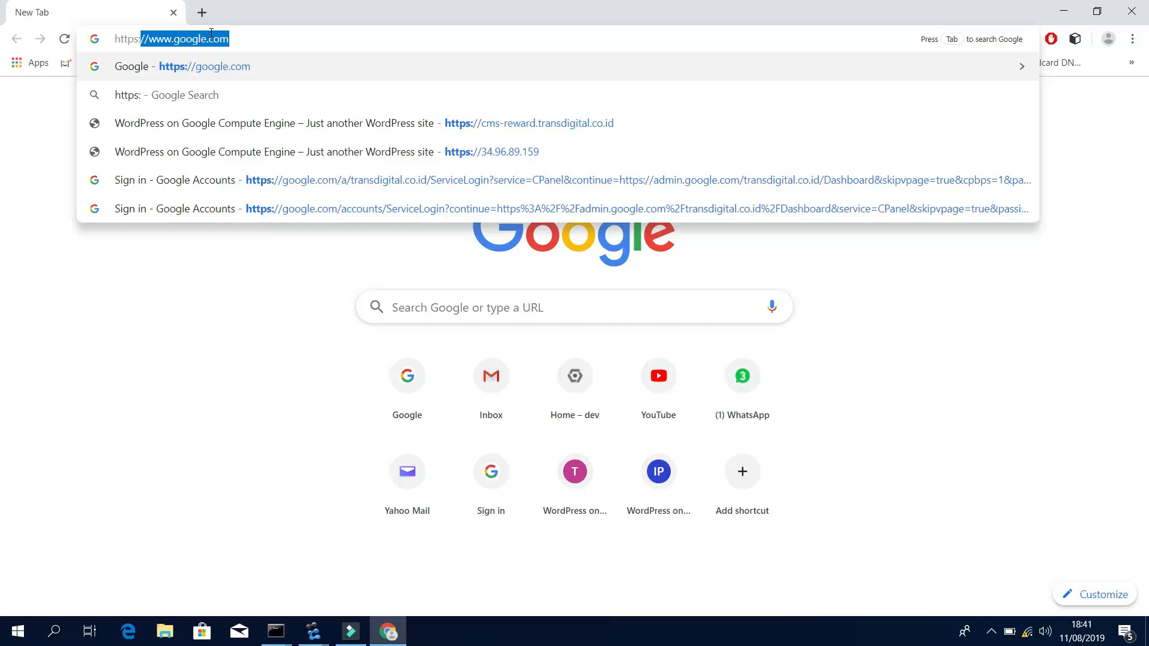
text(.0)
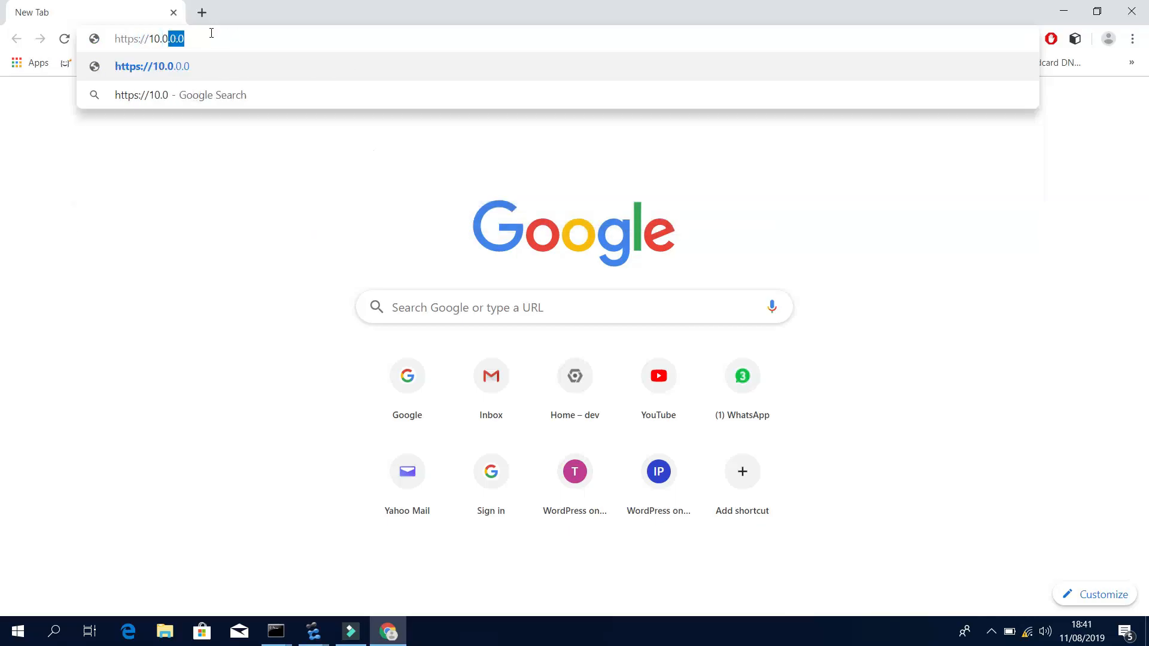
text(.0.1:8443)
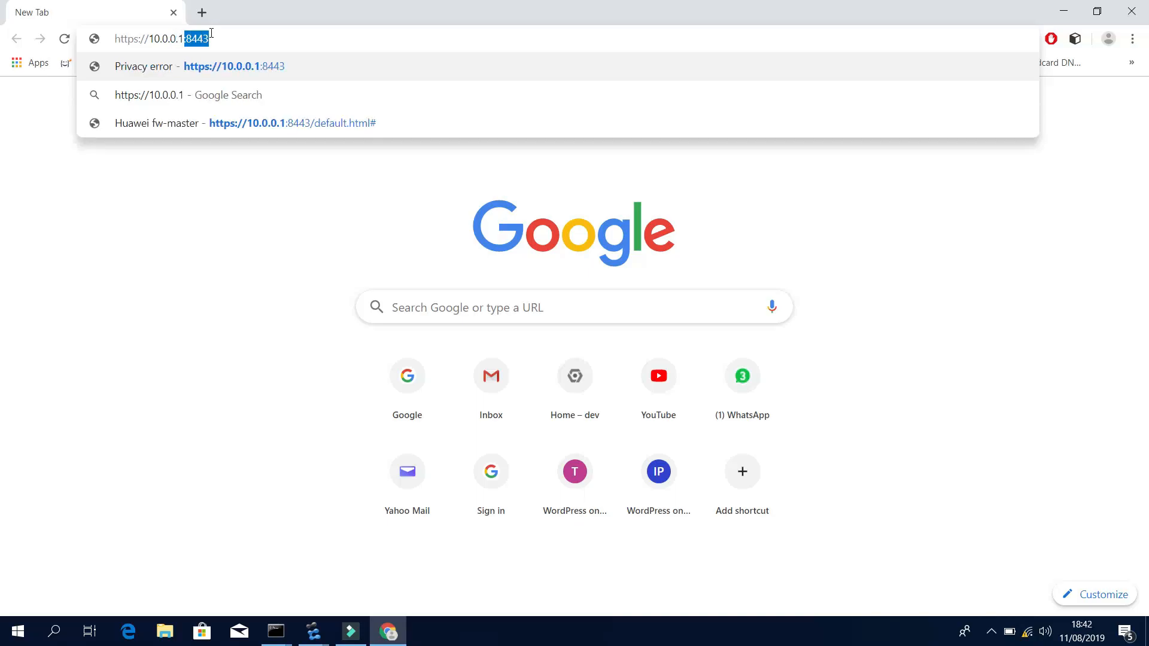
click(213, 65)
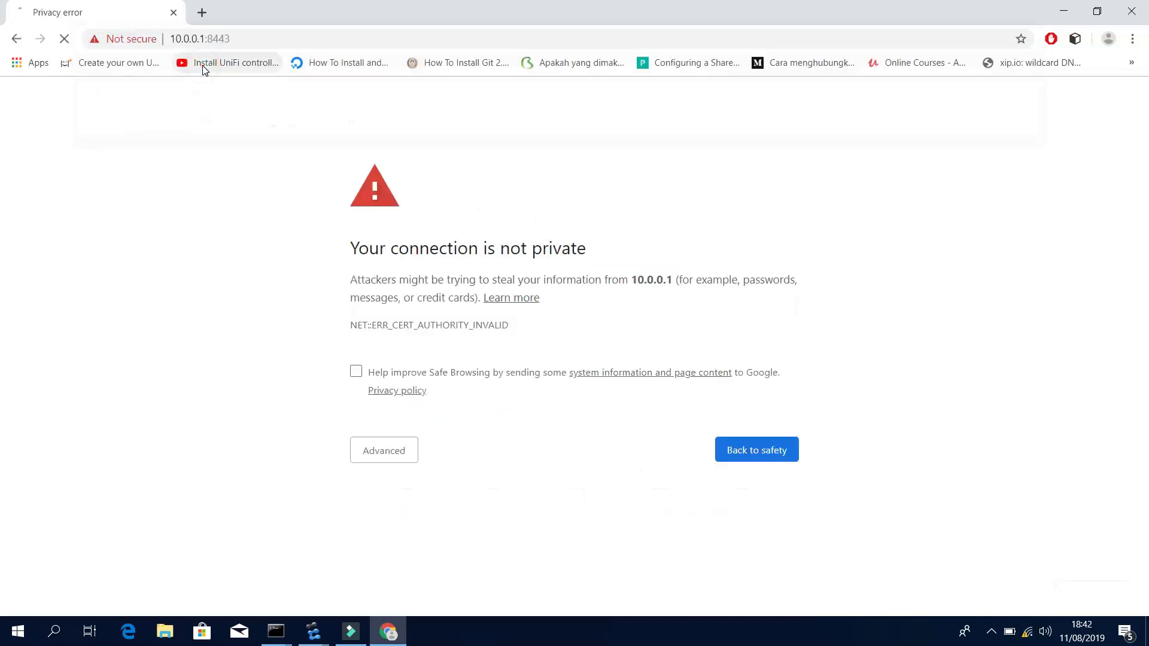
click(372, 445)
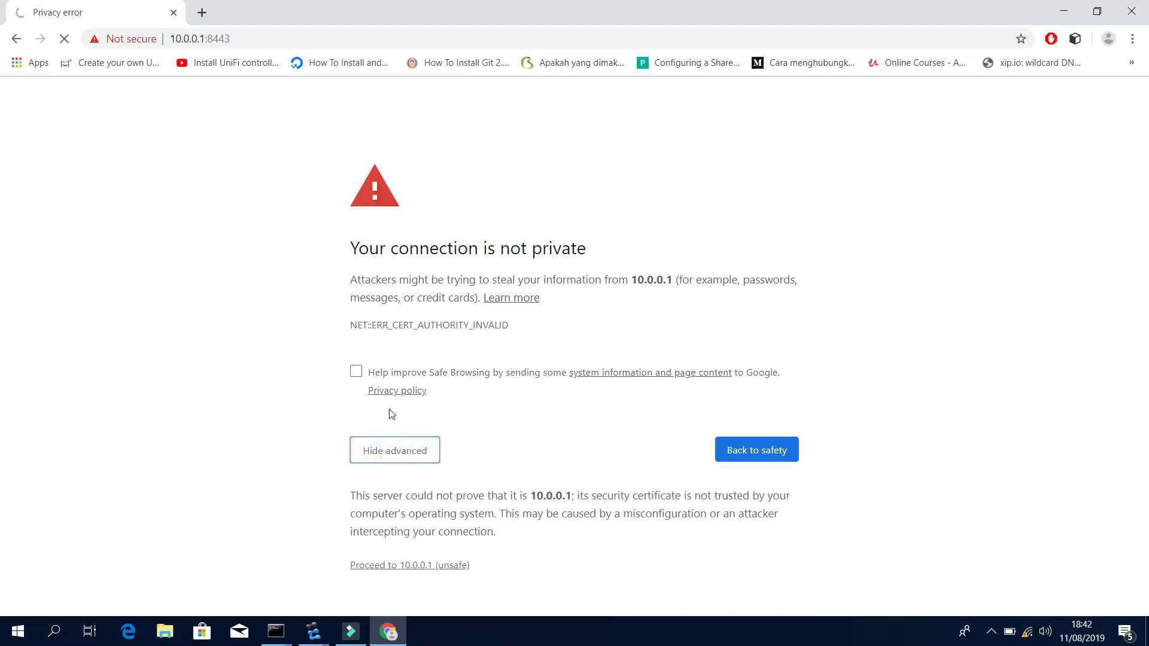
click(395, 565)
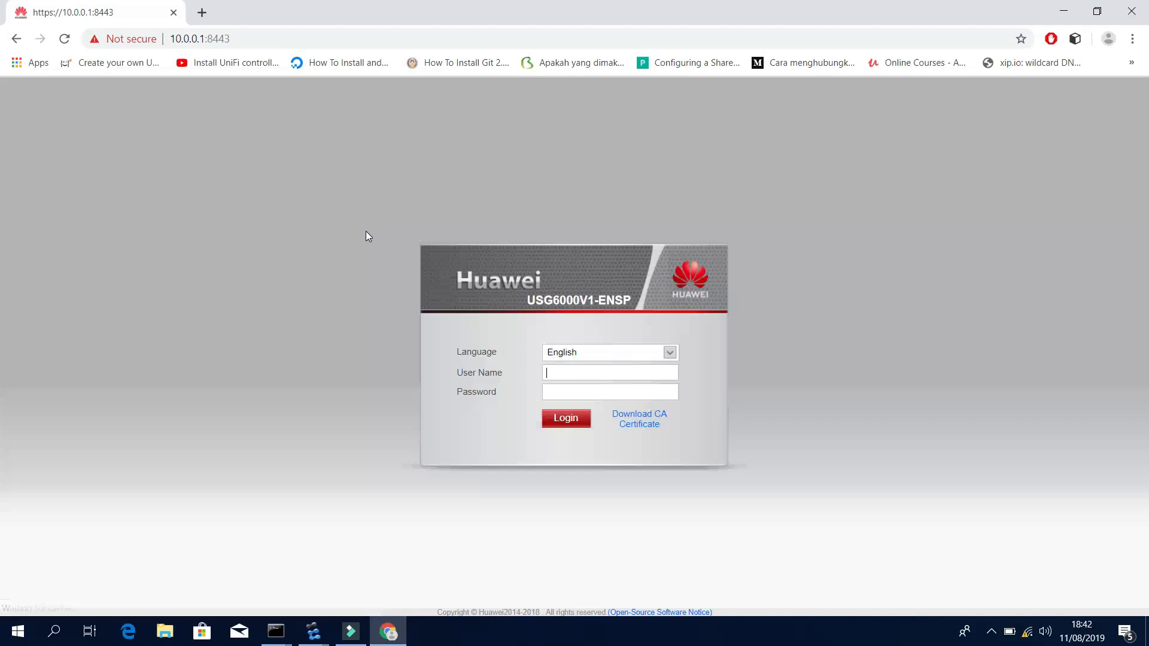
Log in to the USG6000V web UI with the admin account.
click(608, 370)
text(admin)
key(Return)
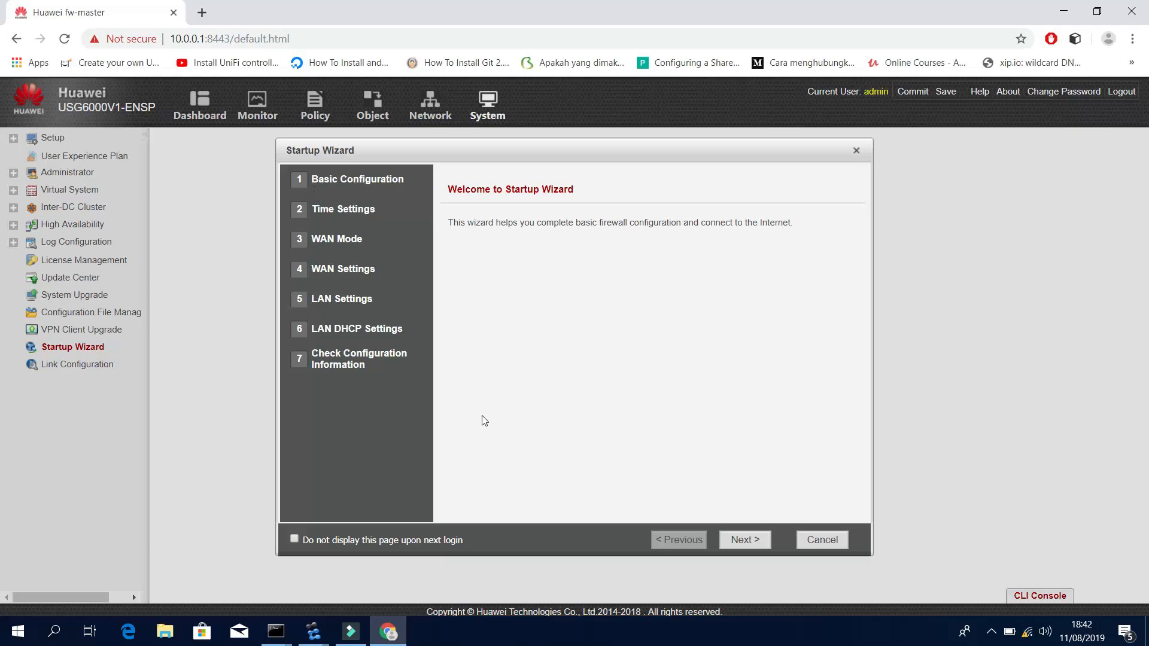
Cancel the Startup Wizard (do not display) and User Experience Plan, then open Network > Interface.
click(295, 540)
click(821, 541)
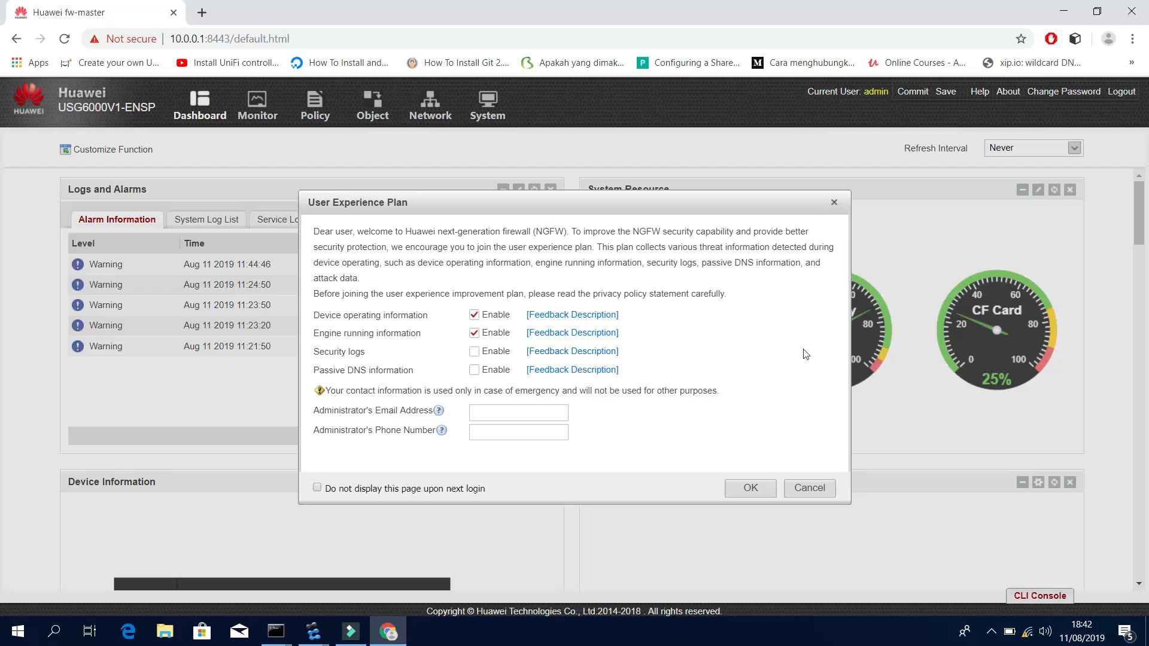
click(804, 487)
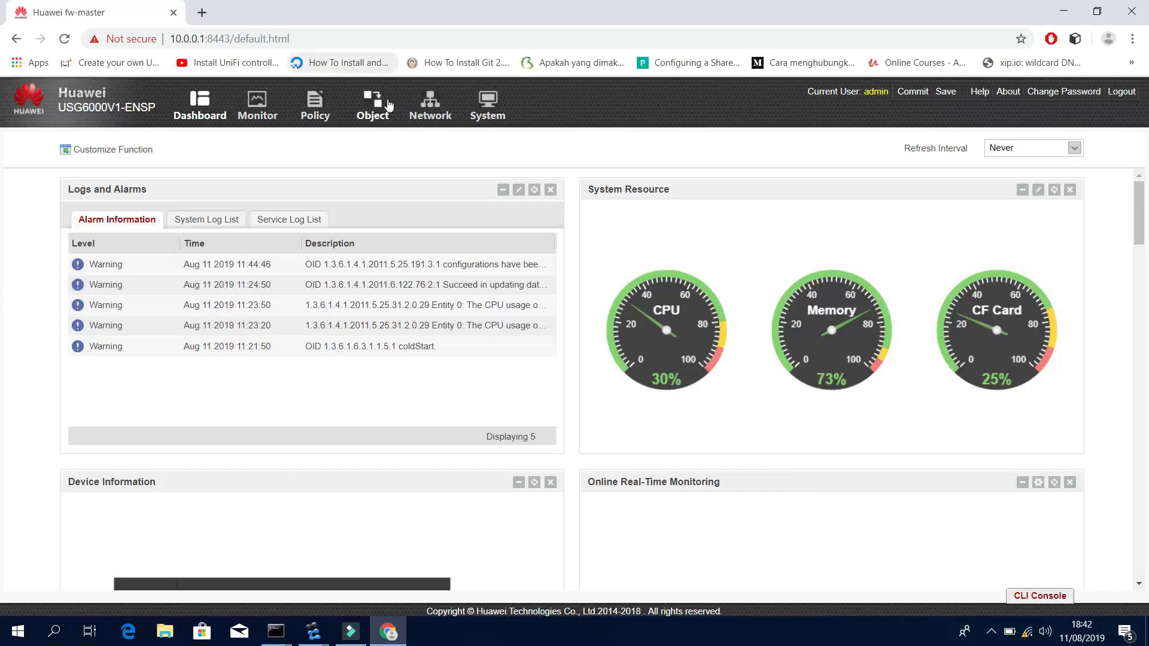
click(390, 105)
click(429, 107)
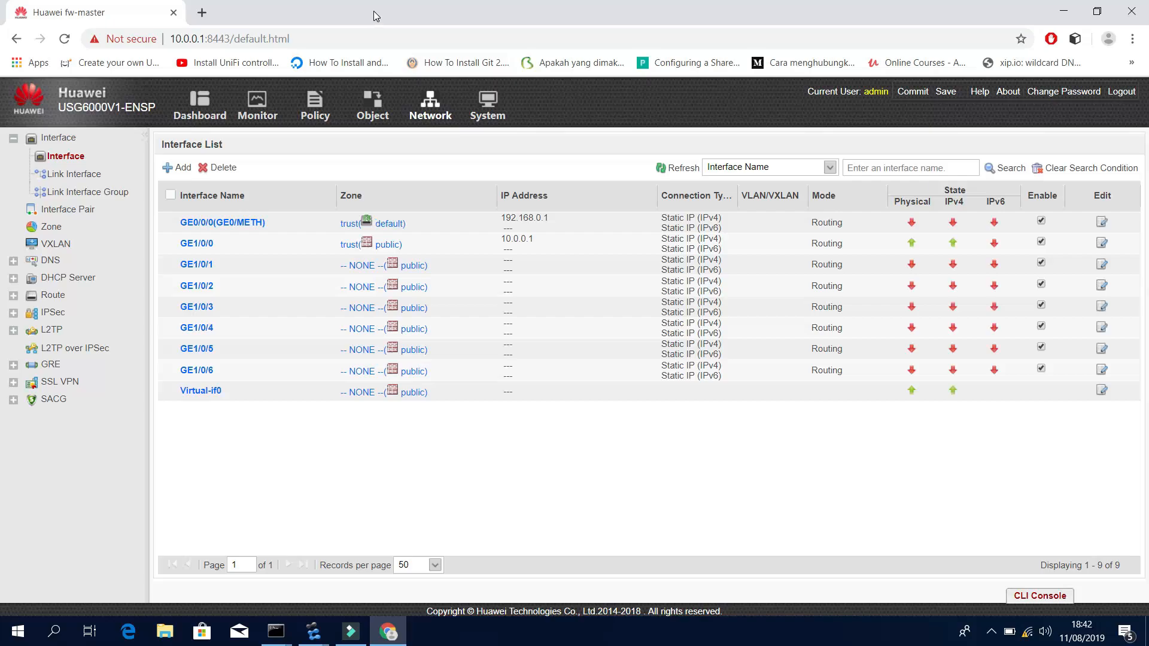
drag(373, 11, 856, 250)
Drag in routers R1, R2 and R3, with R1 and R2 flanking FW3 and R3 on top.
click(441, 190)
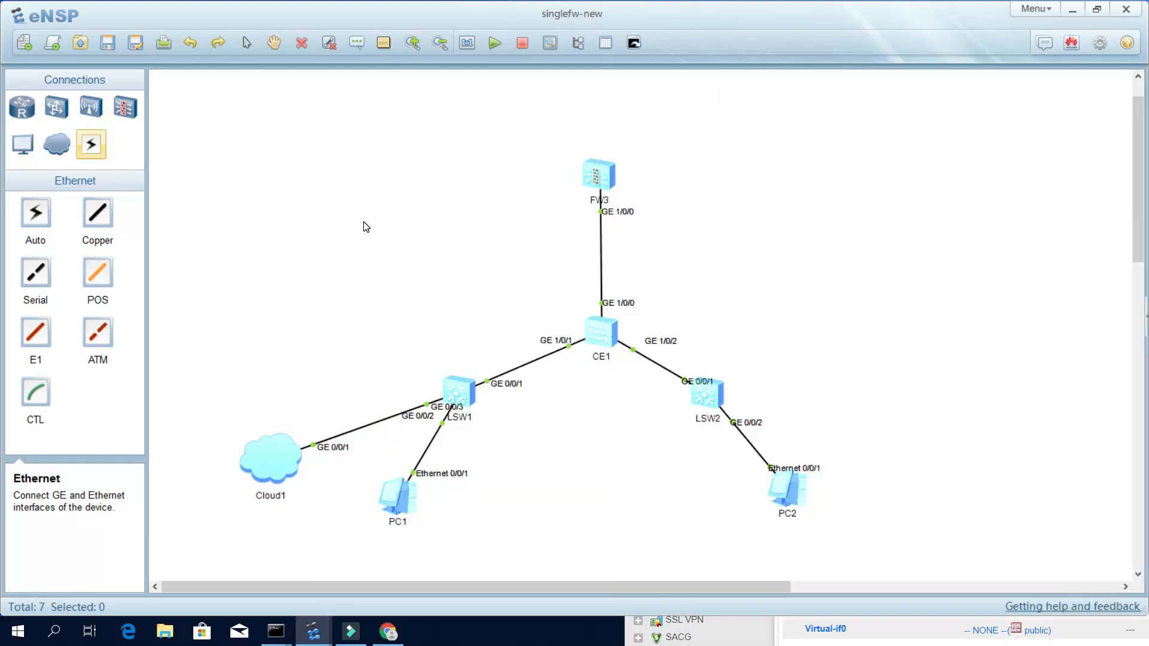
scroll(399, 254, up, 1)
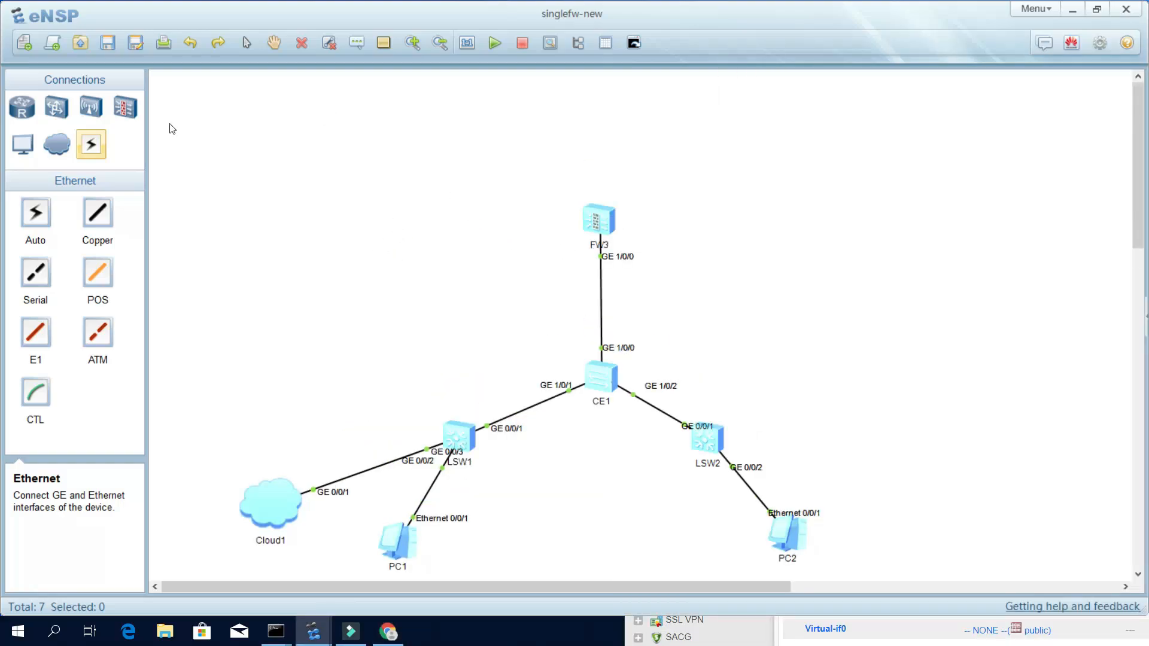
click(21, 112)
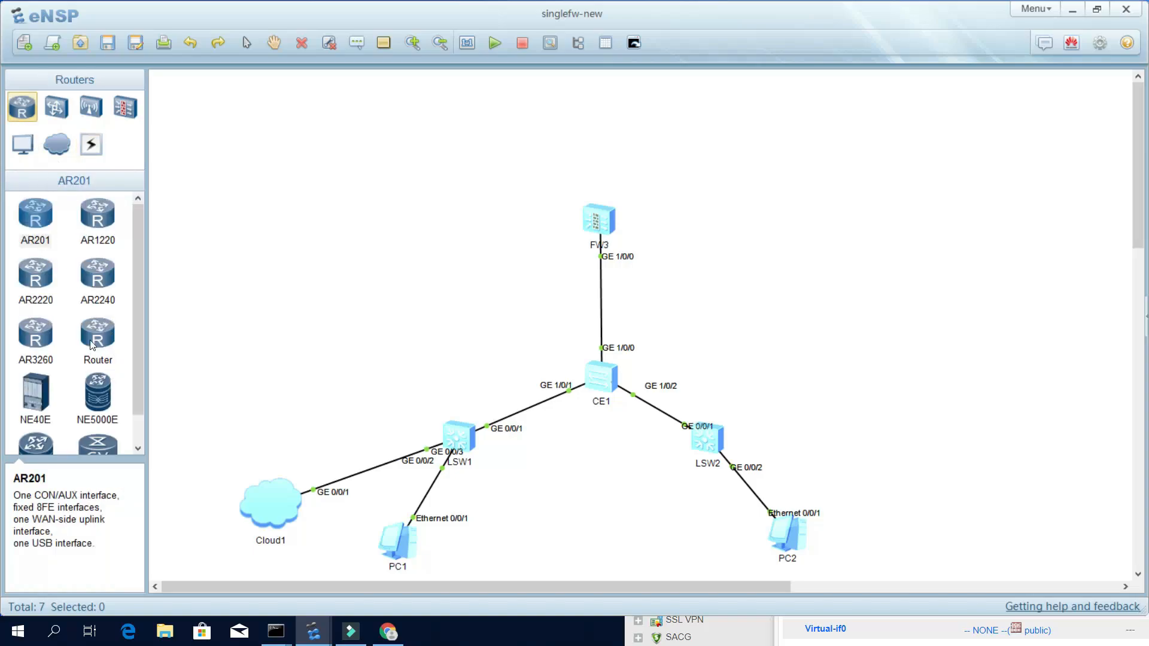
drag(105, 343, 436, 145)
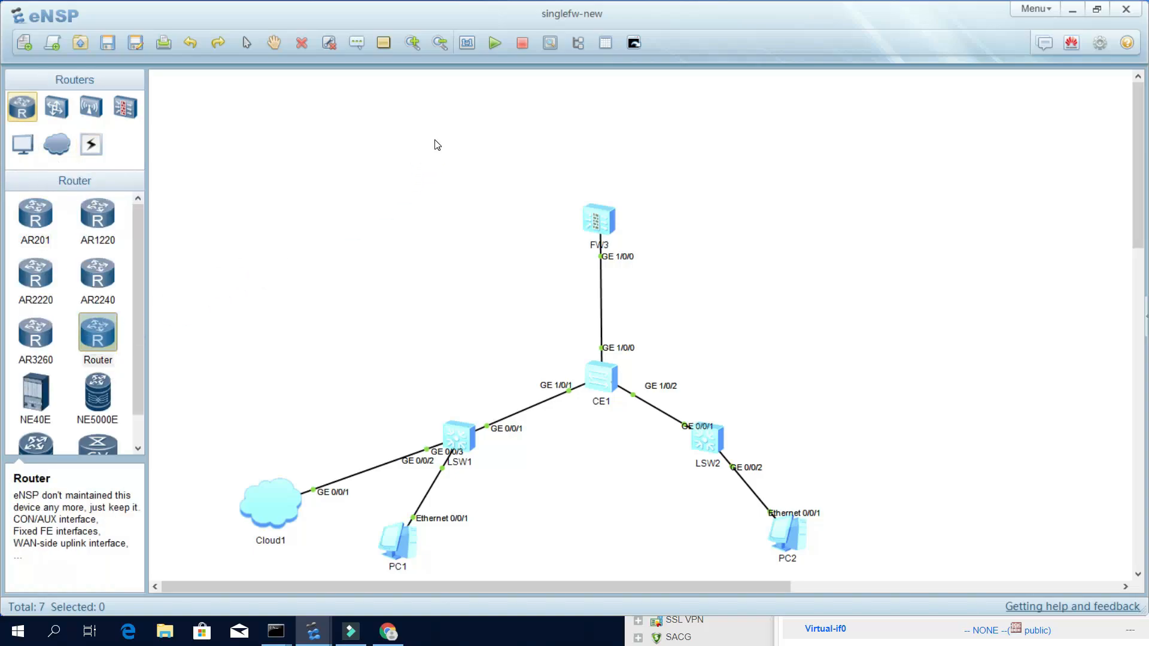
drag(91, 334, 782, 156)
drag(87, 344, 622, 85)
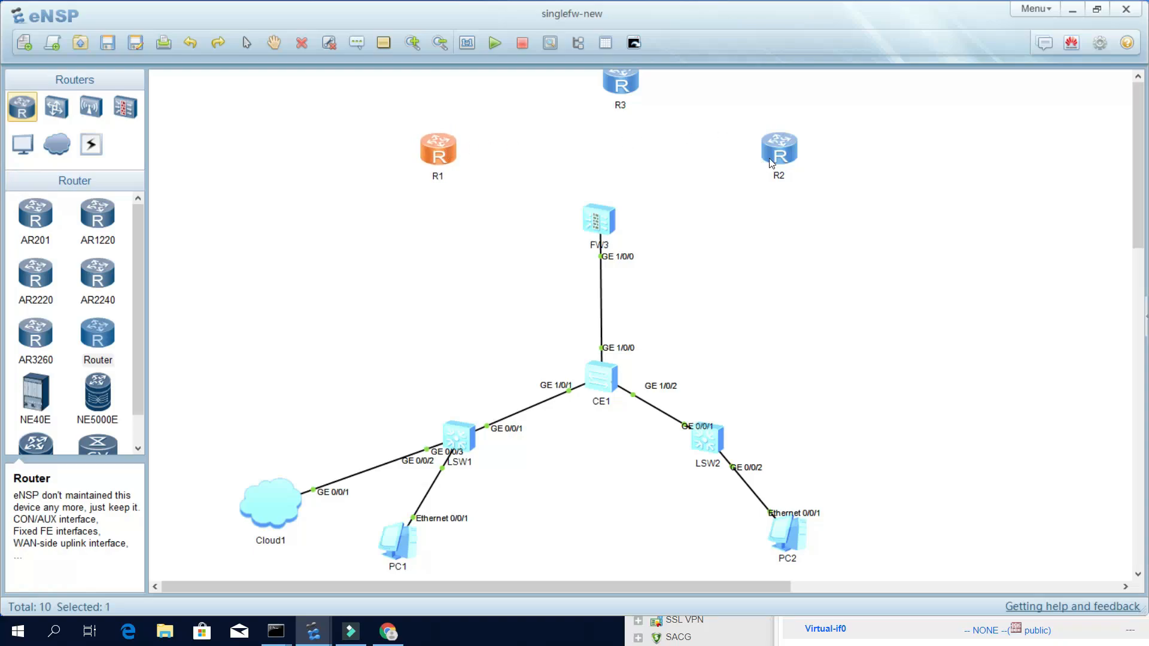
drag(778, 151, 776, 156)
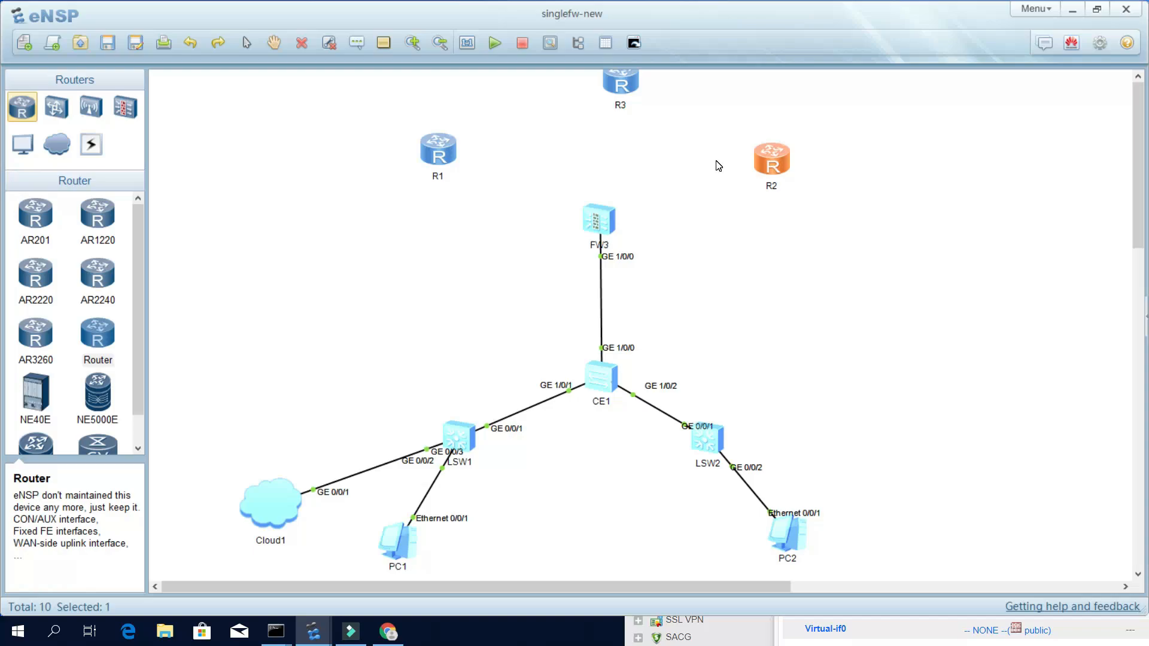
drag(431, 148, 437, 154)
Cable FW3 GE1/0/1 to R1 GE0/0/0 and FW3 GE1/0/2 to R2 GE0/0/0 with copper.
click(466, 102)
click(91, 144)
click(98, 212)
click(598, 220)
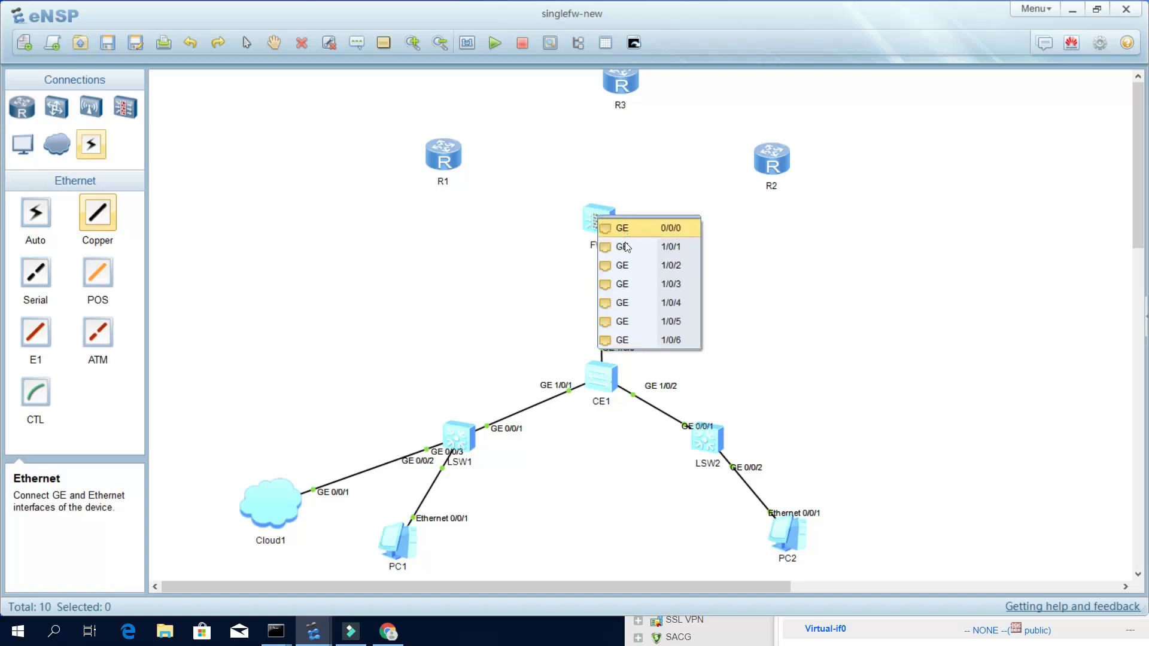
click(611, 246)
click(450, 155)
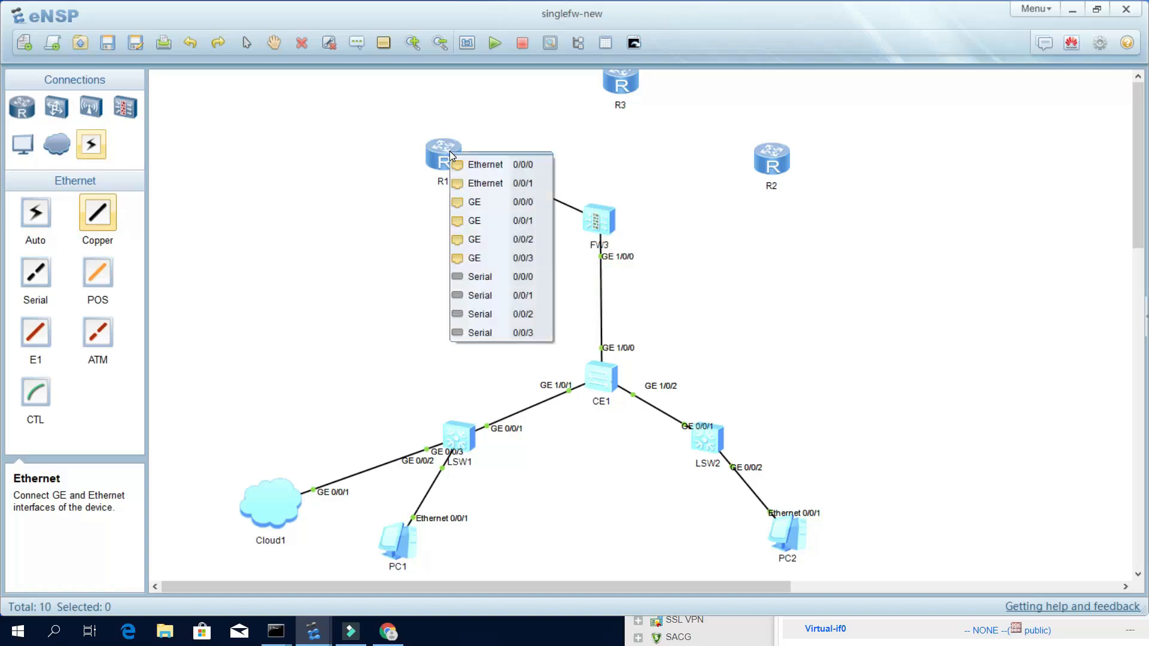
click(474, 202)
click(611, 227)
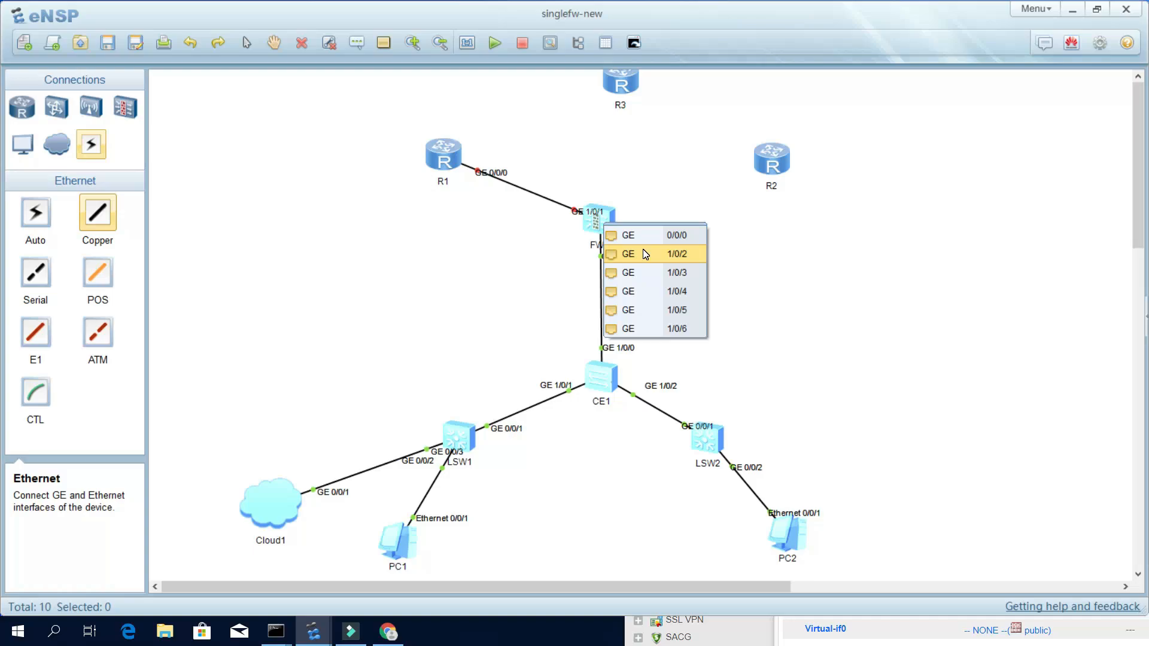
click(641, 254)
click(773, 158)
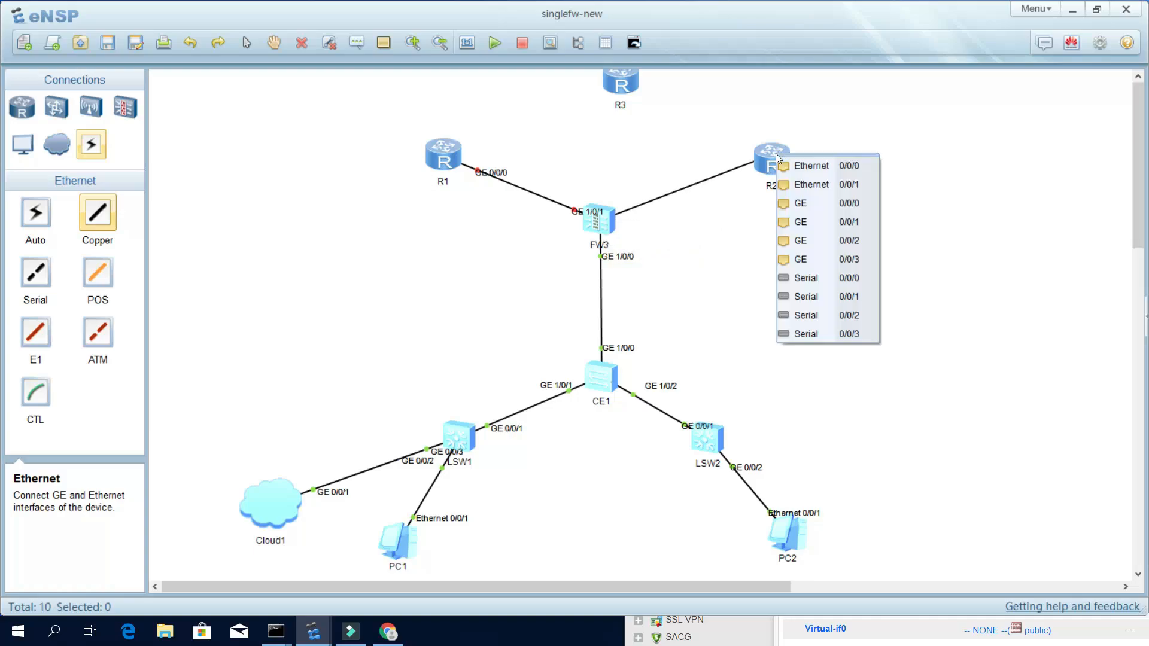
click(813, 202)
Connect R1 GE0/0/1 to R3 GE0/0/0 and R2 GE0/0/1 to R3 GE0/0/1.
click(441, 157)
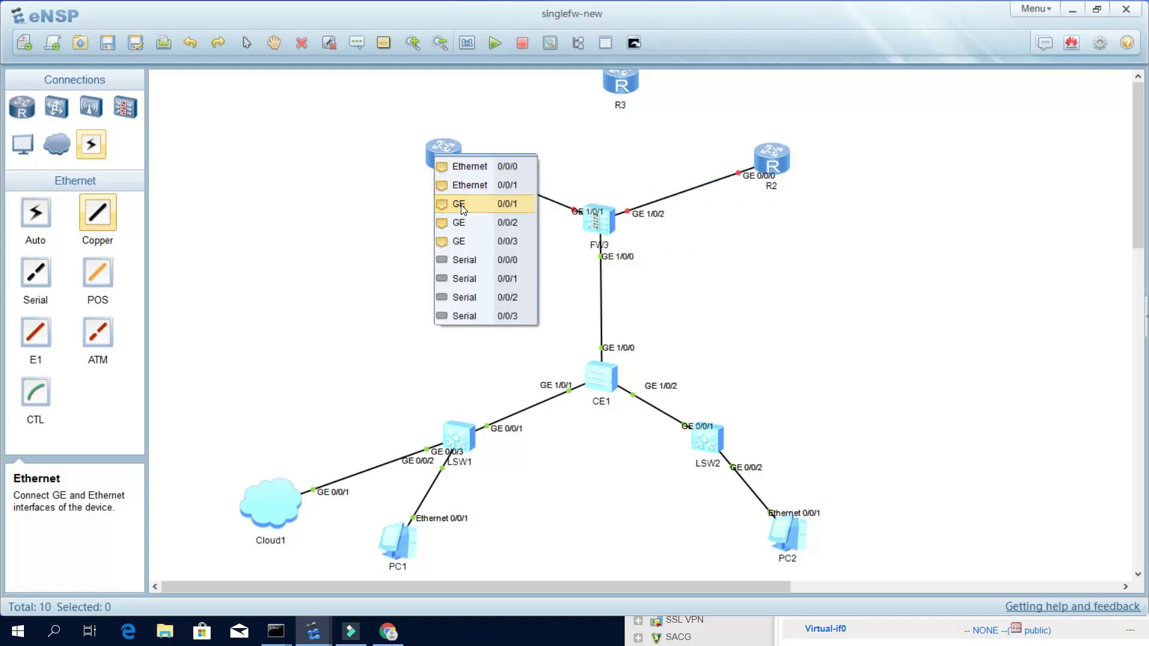
click(460, 204)
click(617, 84)
click(638, 131)
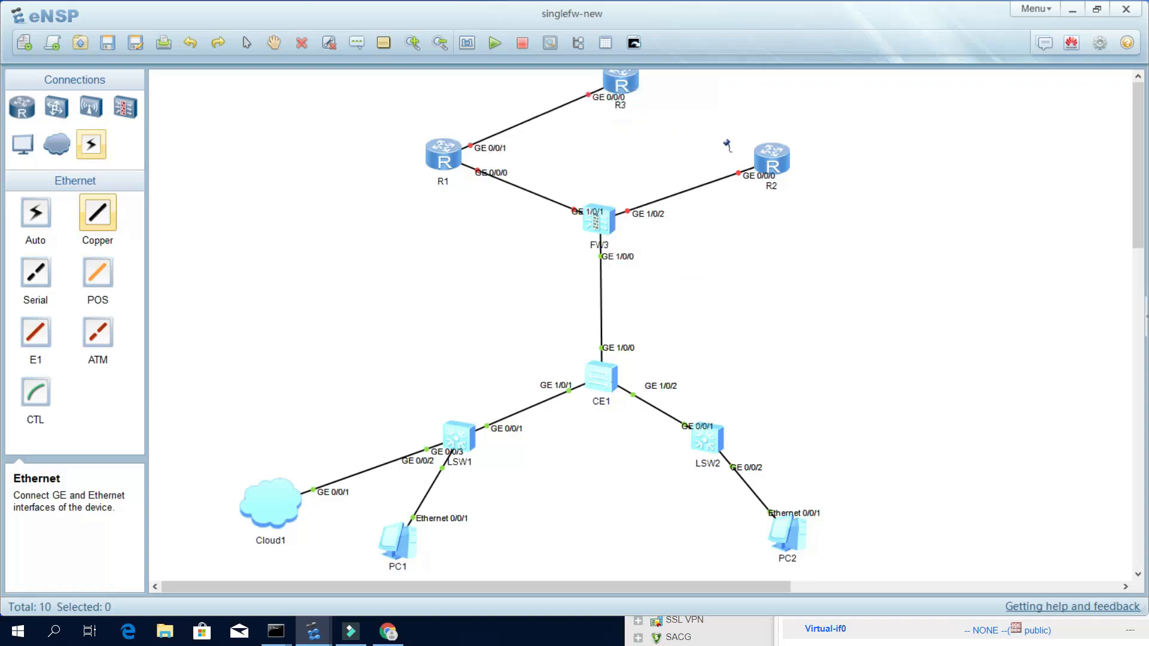
click(772, 160)
click(818, 210)
click(620, 85)
click(645, 129)
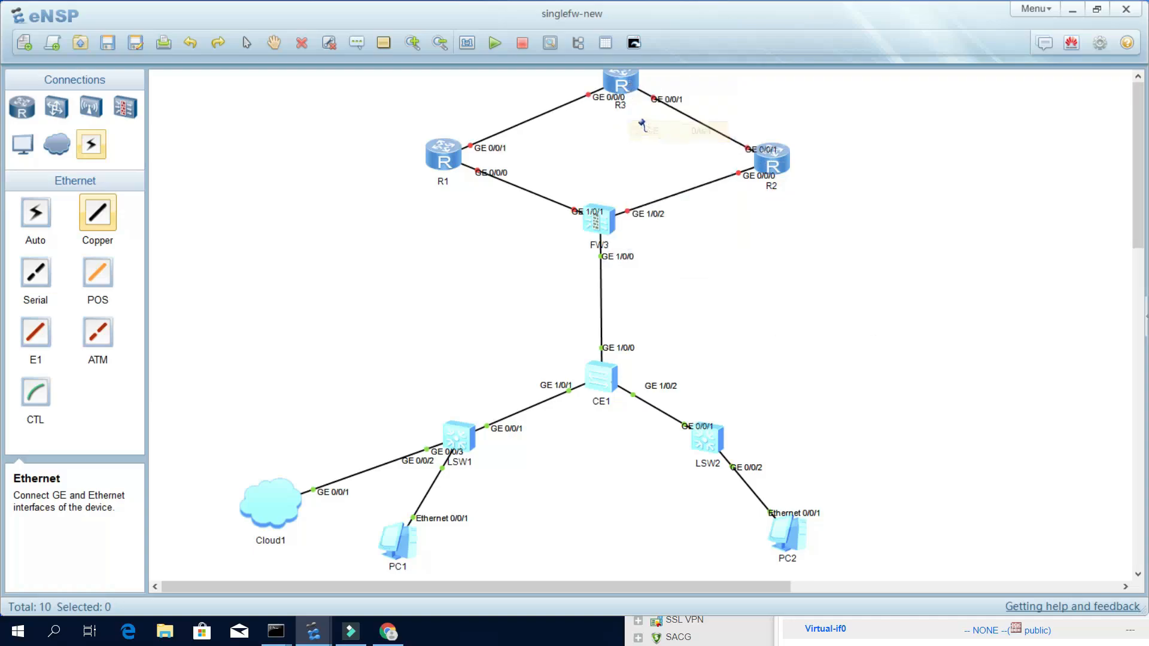
click(244, 40)
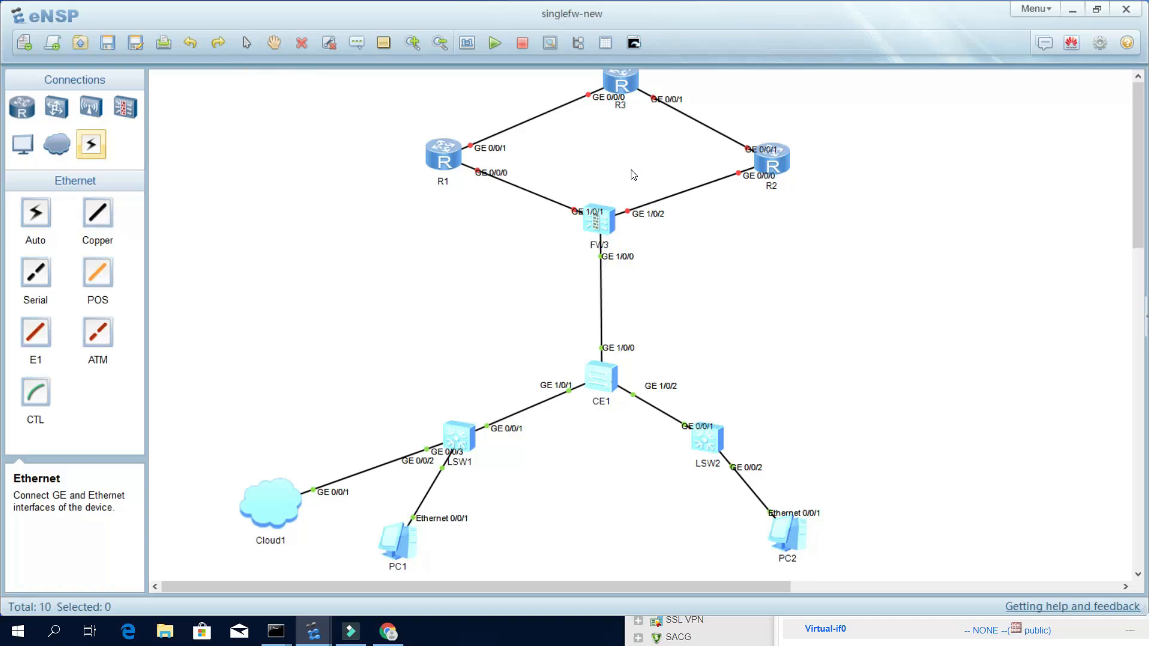
Nudge R3 down-left and reposition the GE 0/0/0 port labels on R3, R1 and R2.
drag(628, 81, 551, 103)
click(683, 84)
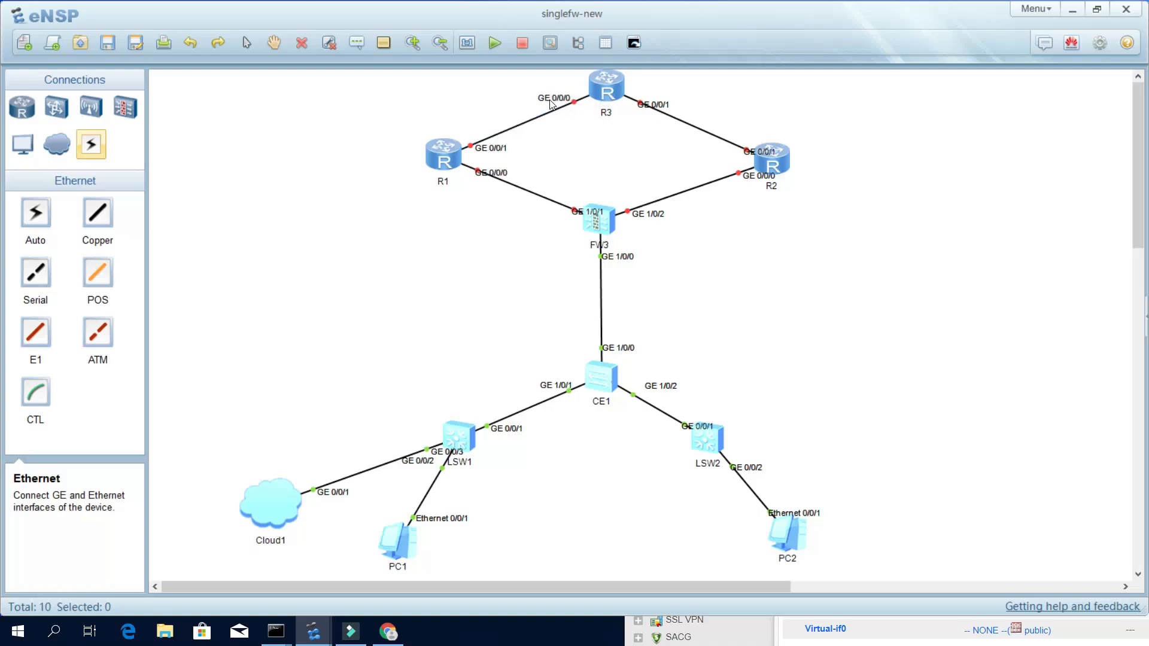
drag(495, 173, 475, 184)
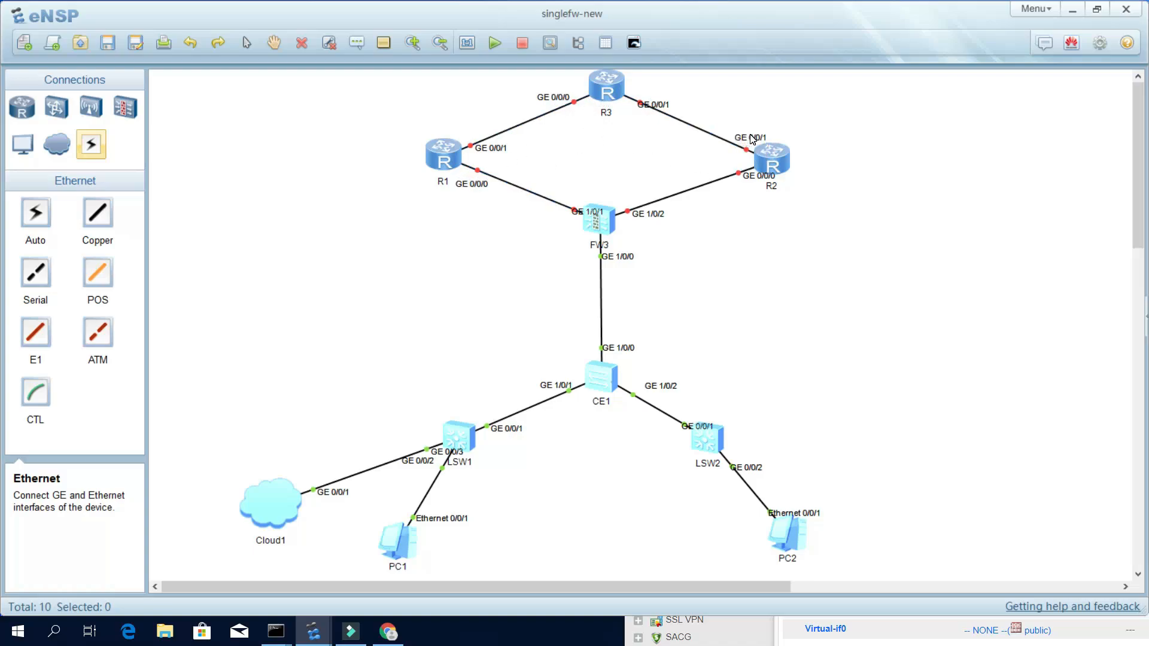
drag(757, 176, 750, 186)
Start routers R1, R2 and R3 together.
drag(341, 89, 826, 189)
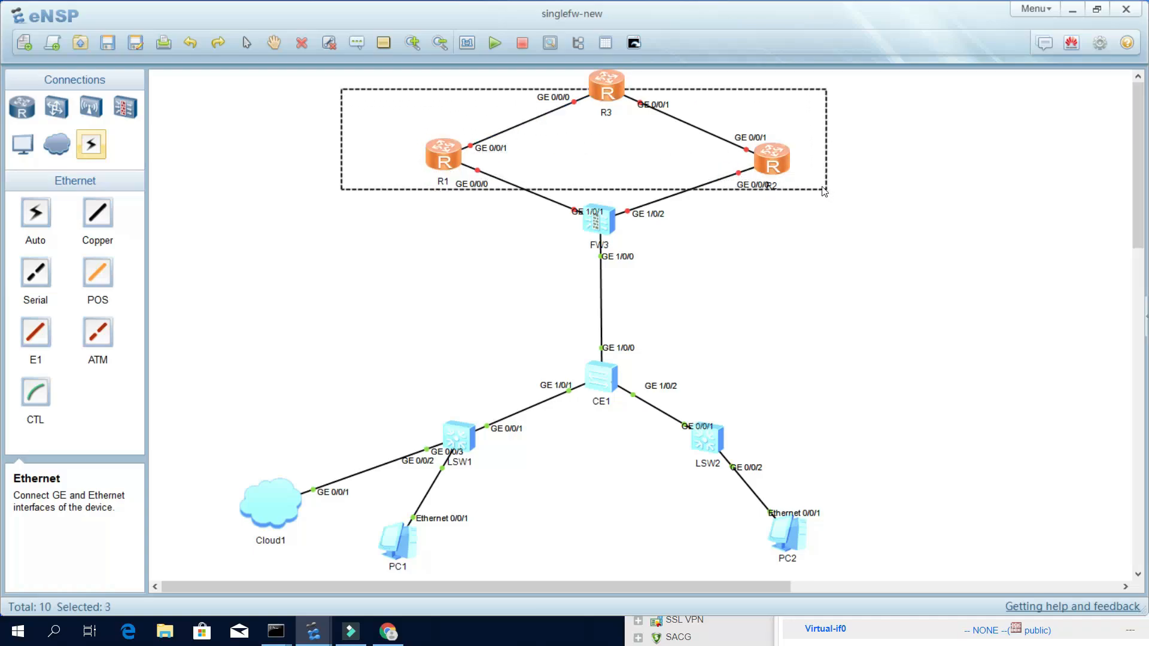
click(491, 43)
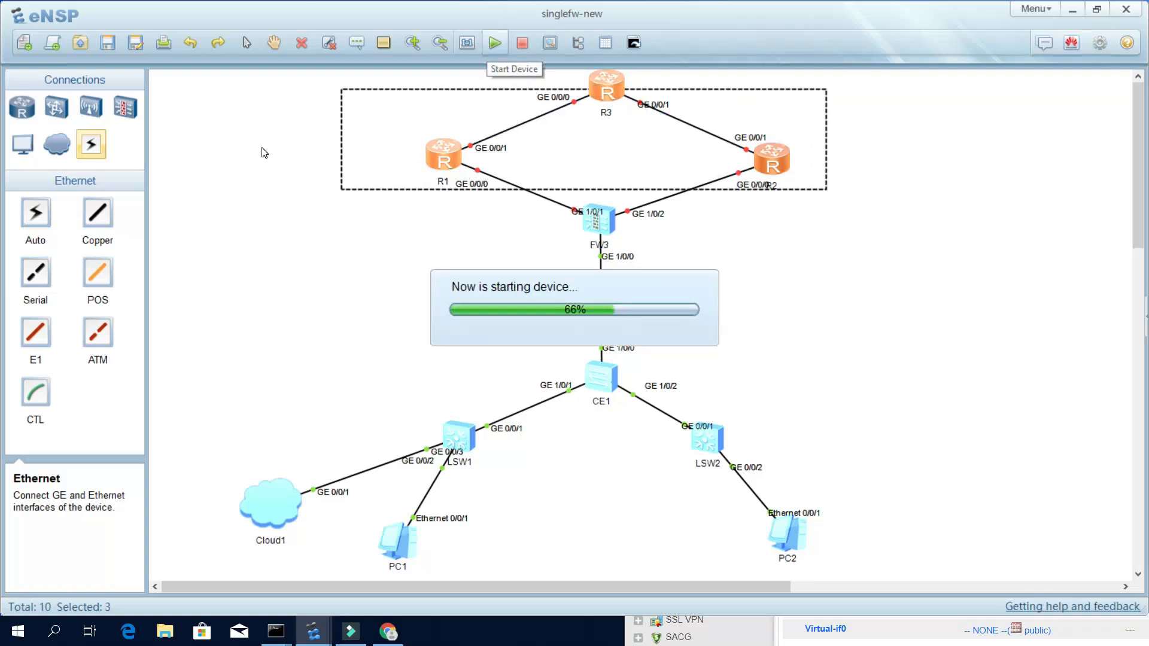
click(277, 142)
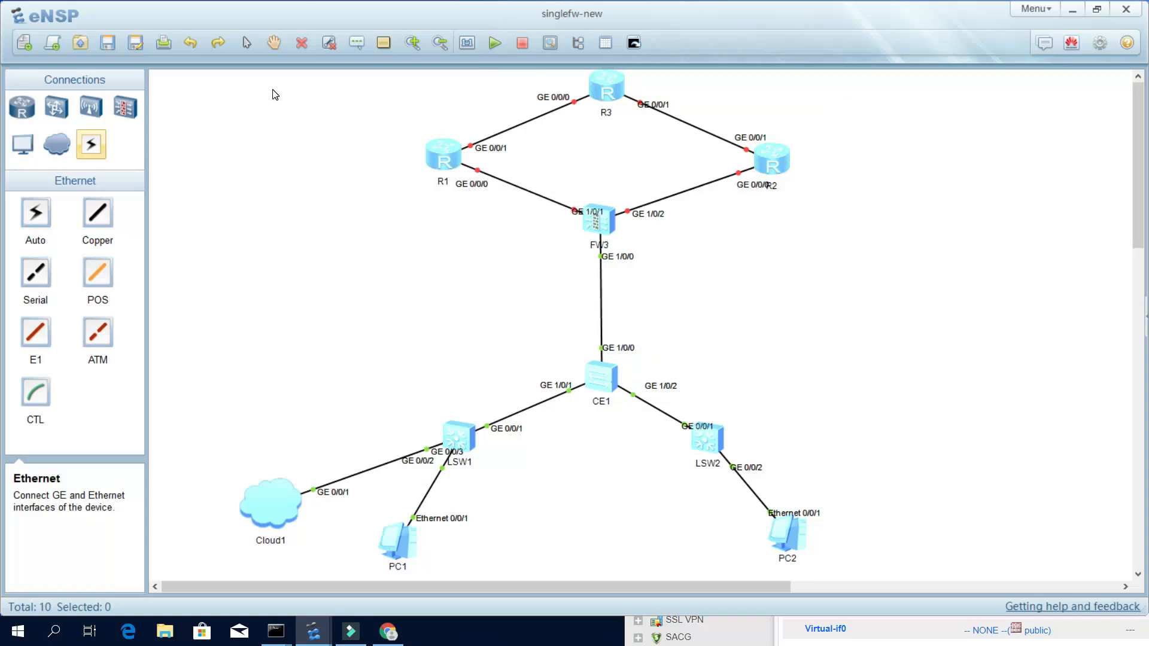
Add text labels 'isp-a' near R1 and 'isp-b' near R2 on the topology.
click(355, 42)
click(419, 215)
text(isp-a)
click(339, 139)
click(357, 43)
click(778, 218)
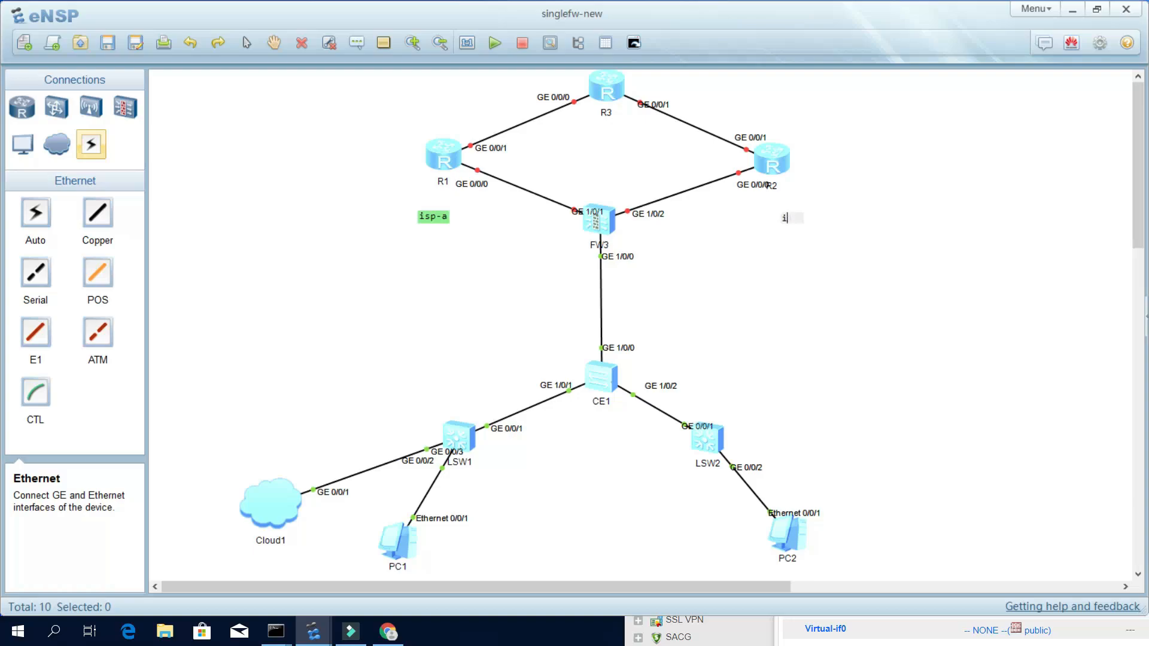
text(isp-b)
click(782, 203)
click(410, 114)
Tidy the isp-a and isp-b labels and the R2, R3 and FW3 interface labels.
drag(432, 218, 398, 199)
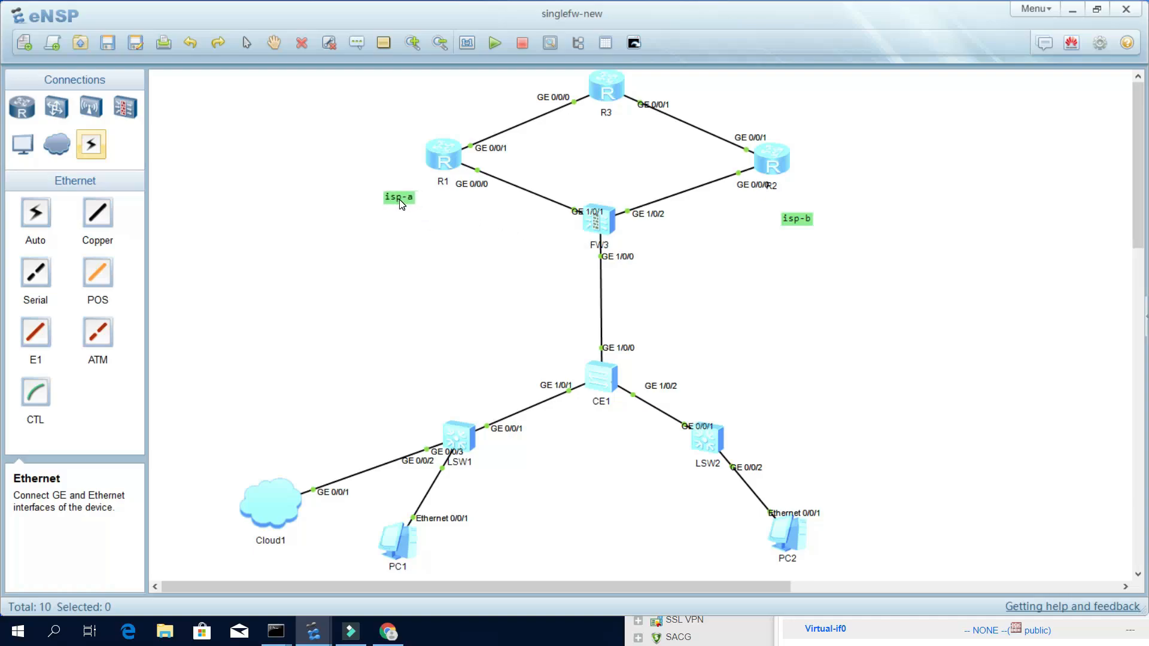
drag(808, 215, 829, 188)
drag(756, 187, 743, 191)
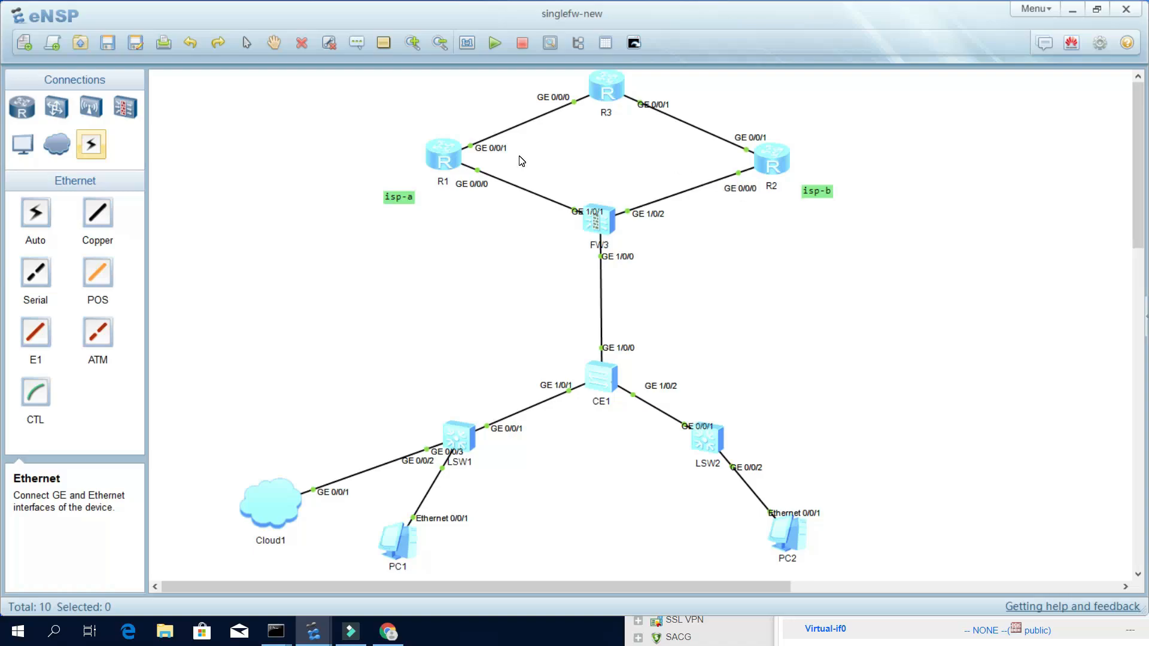
drag(655, 107, 657, 98)
drag(600, 220, 631, 225)
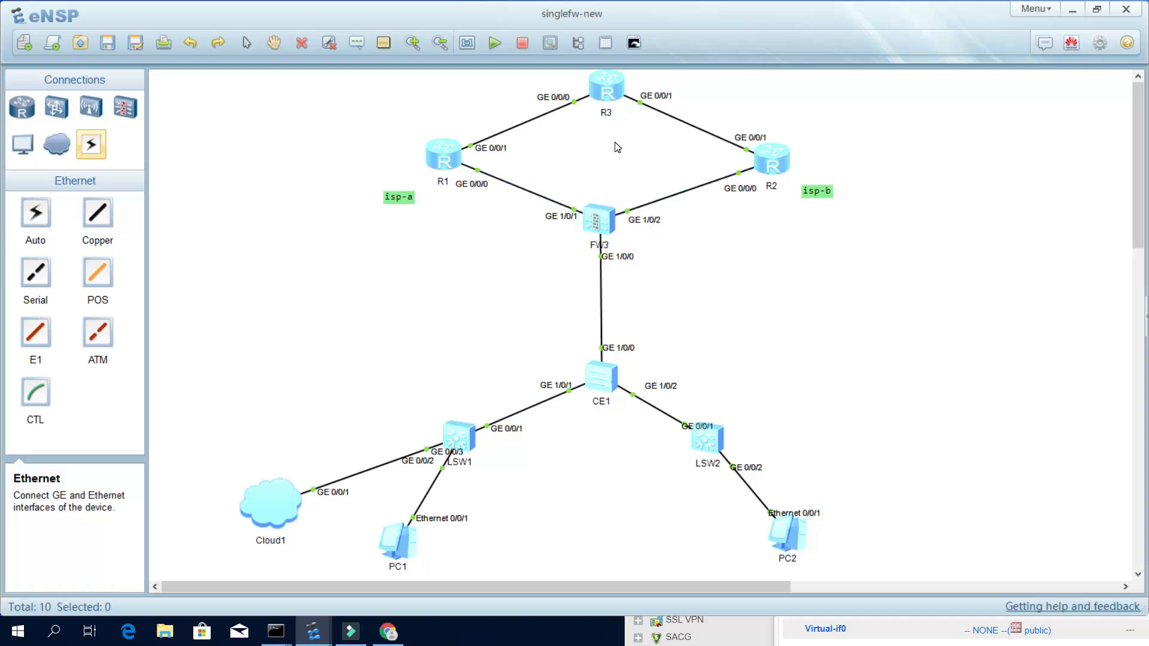
Open the R1 and R2 consoles and bring R1's session into view.
double_click(451, 152)
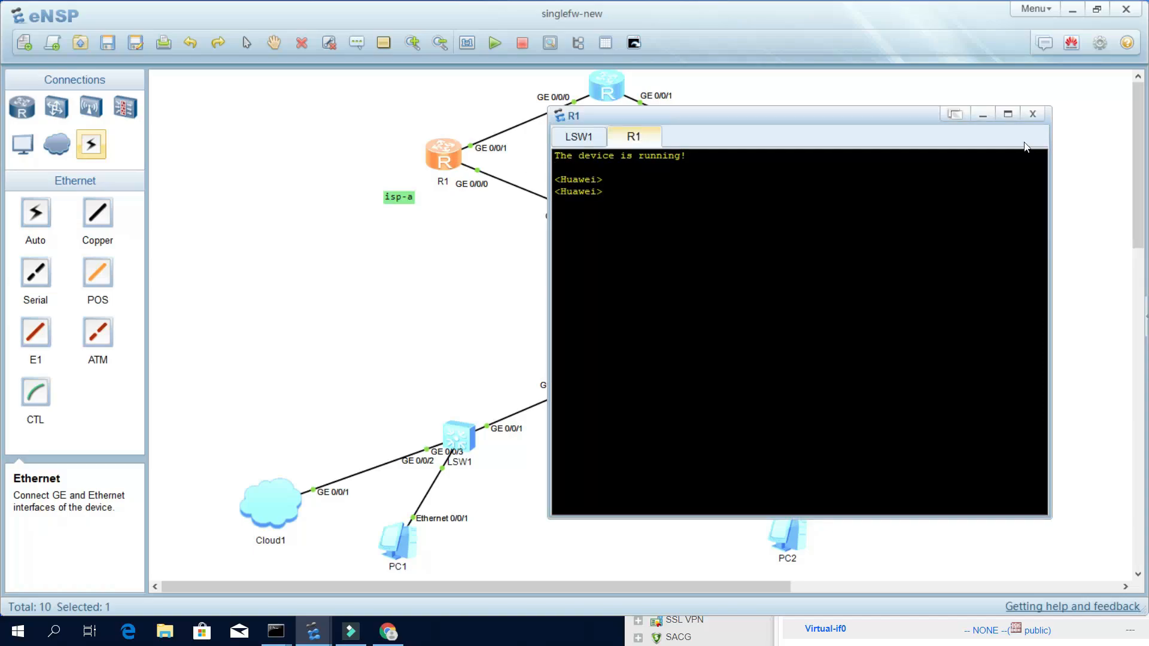
click(457, 228)
double_click(778, 159)
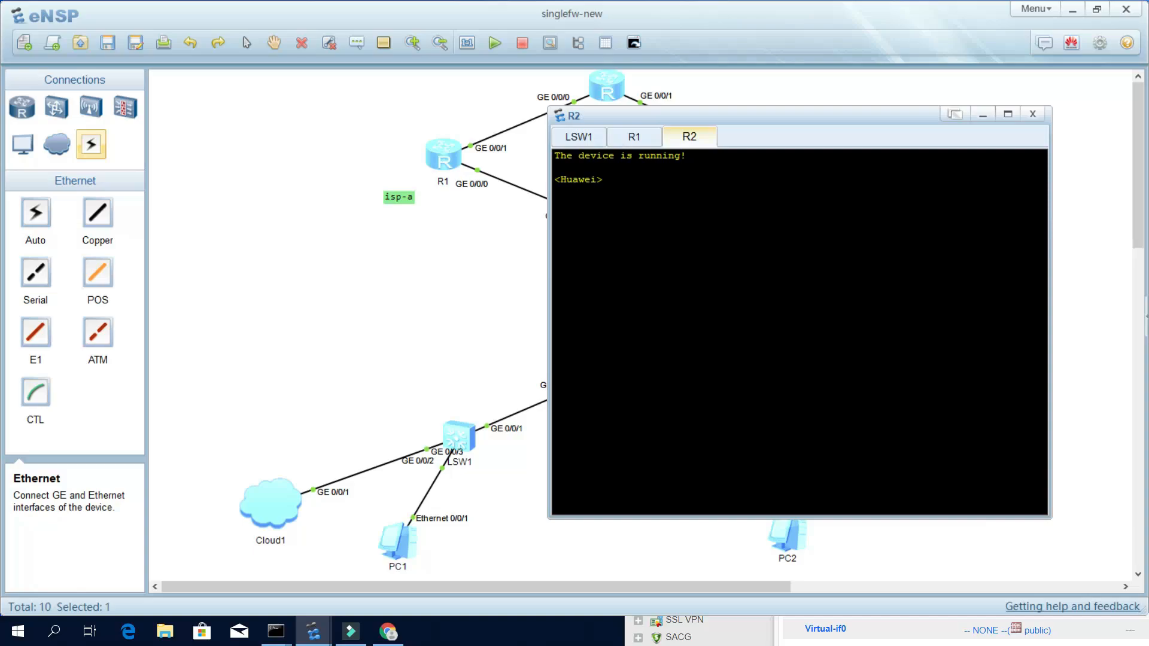
click(635, 138)
drag(654, 116, 890, 115)
Enter system view on R1 and change its hostname to isp-a.
text(sy)
key(Tab)
key(Return)
key(Return)
key(Return)
text(sy)
key(Tab)
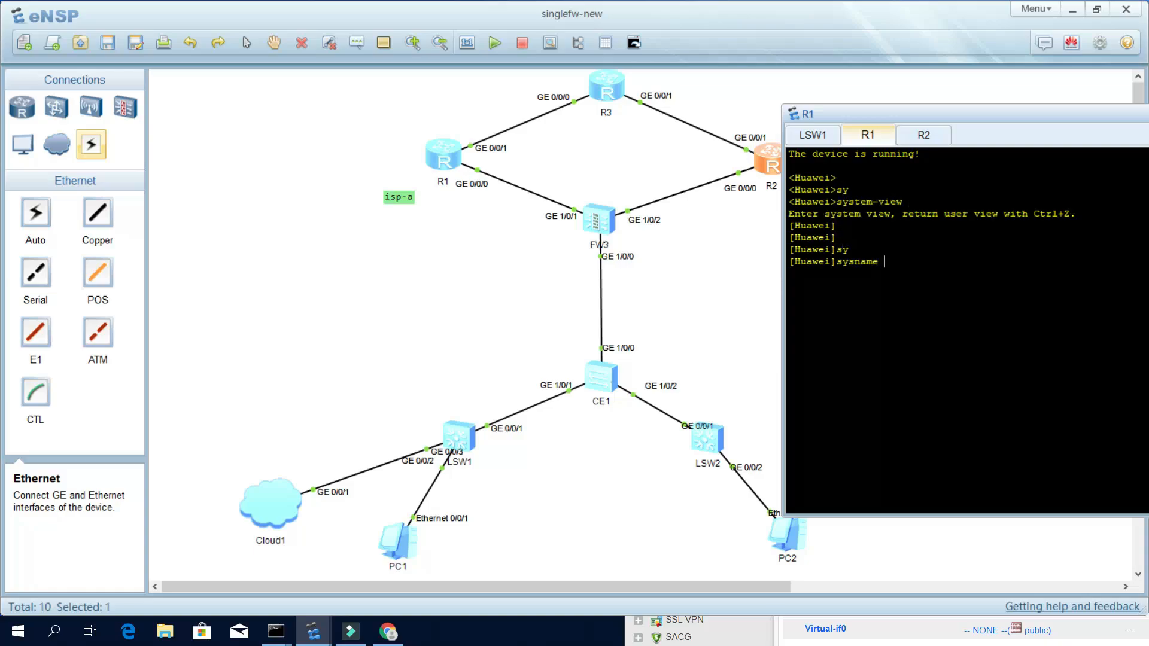
text(isp-a)
key(Return)
key(Return)
key(Return)
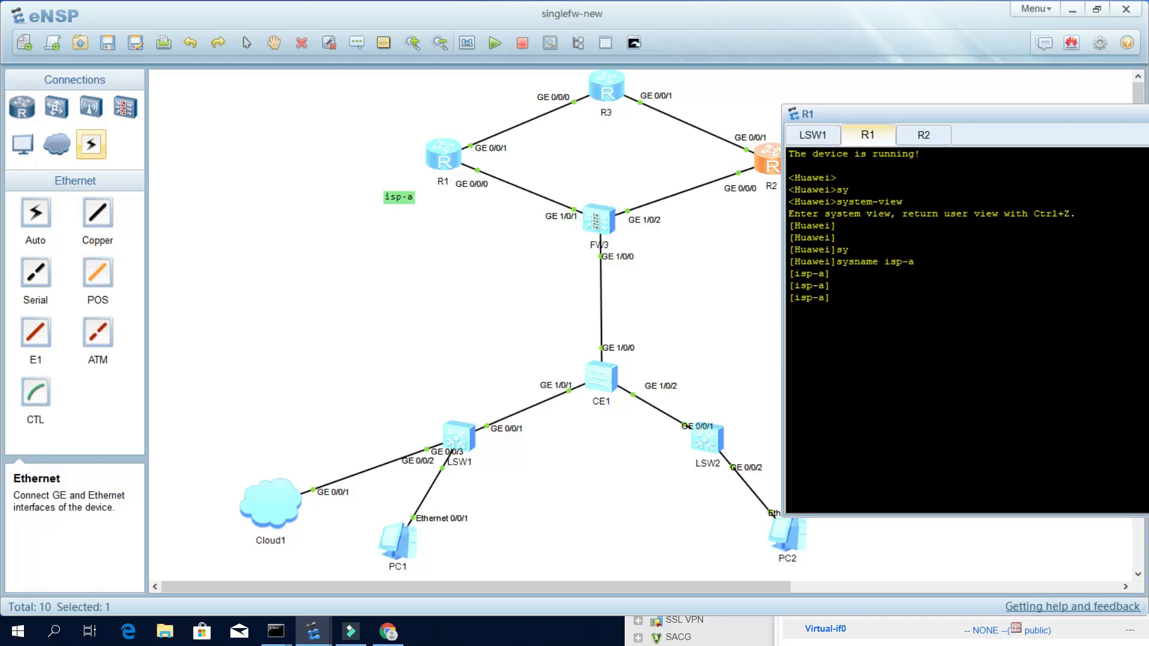
Assign 10.10.10.1/29 to GigabitEthernet0/0/0, nudging the isp-a label beside R1 meanwhile.
text(int)
key(Tab)
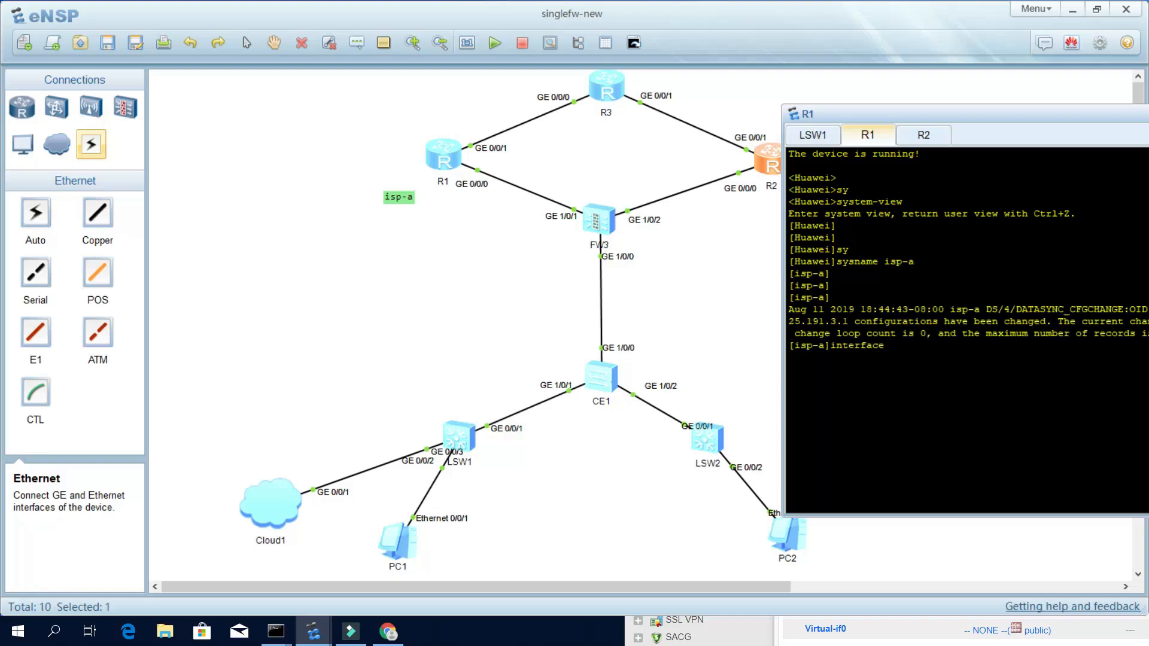
text(g0)
click(412, 201)
drag(412, 201, 416, 179)
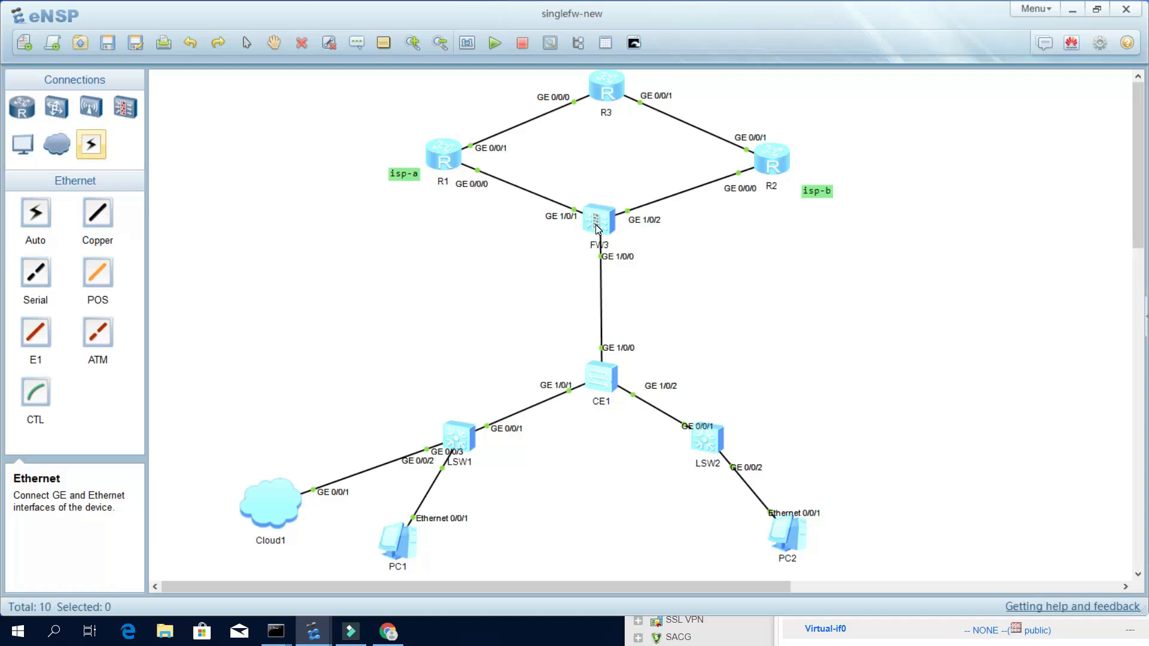
double_click(452, 161)
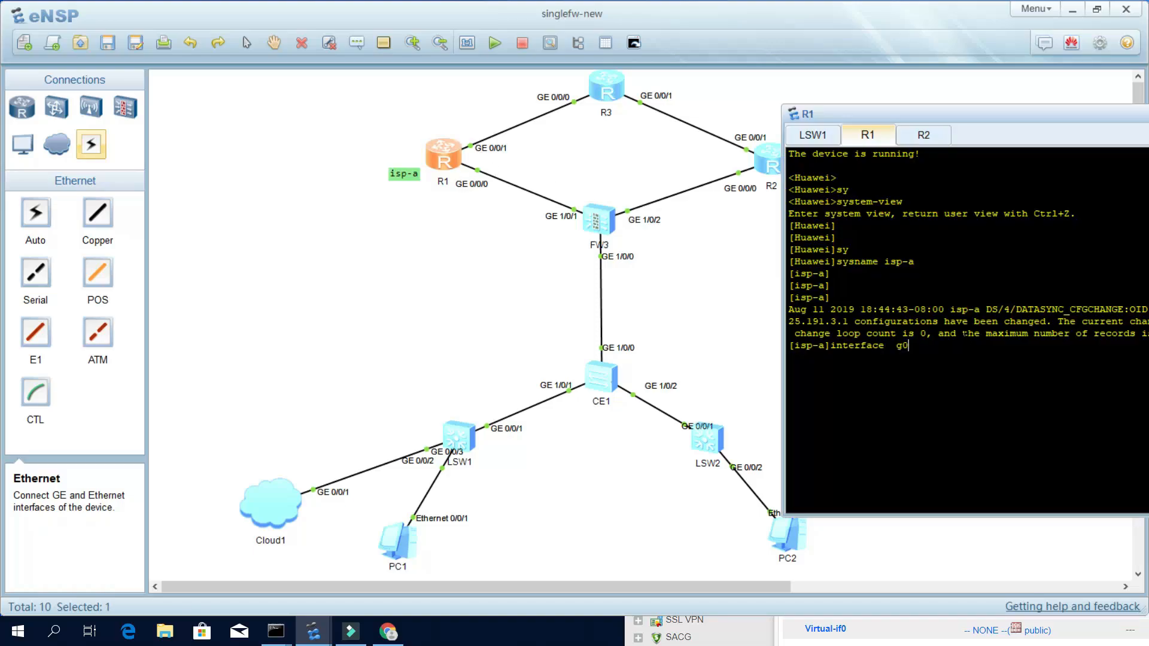
text(0/0)
key(Return)
key(Return)
key(Return)
text(ip add)
key(Tab)
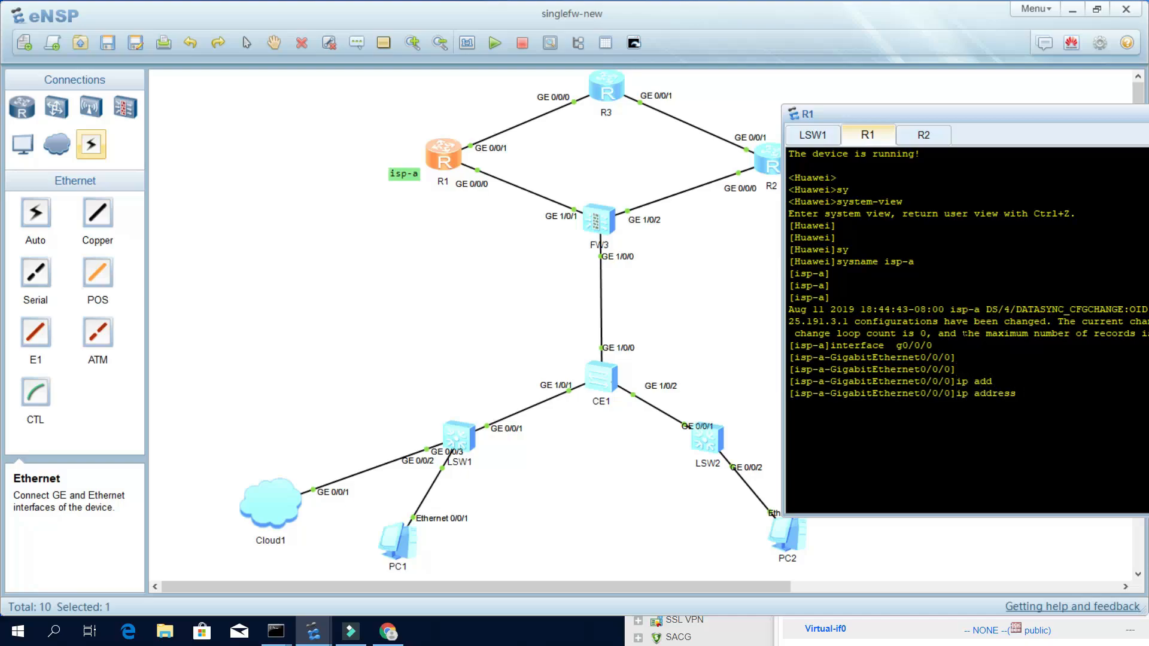
text(10.10.10.1 29)
key(Return)
key(Return)
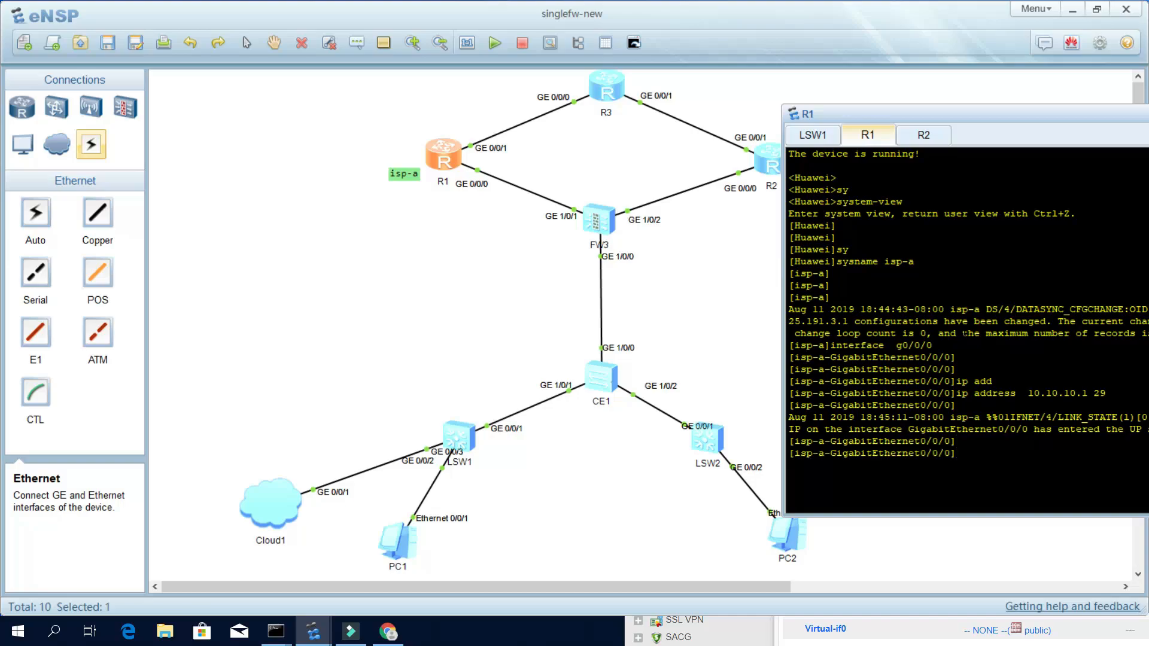
Highlight the /29 mask length in R1's console output.
drag(1107, 393, 1102, 393)
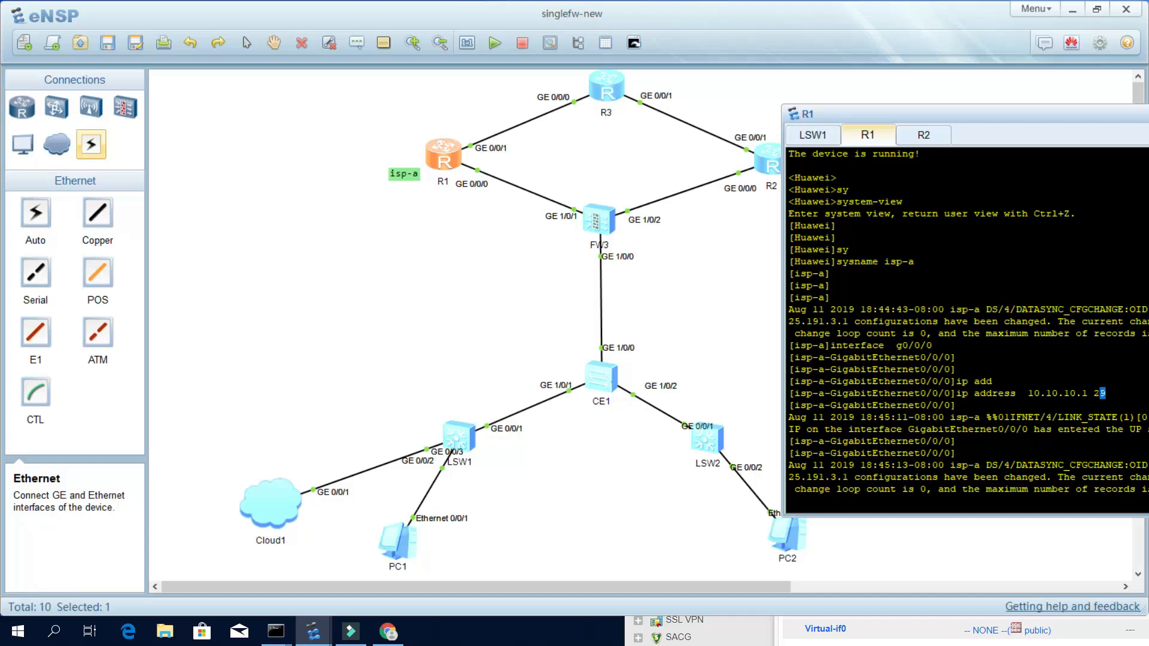
click(1103, 397)
double_click(1095, 393)
key(Return)
key(Return)
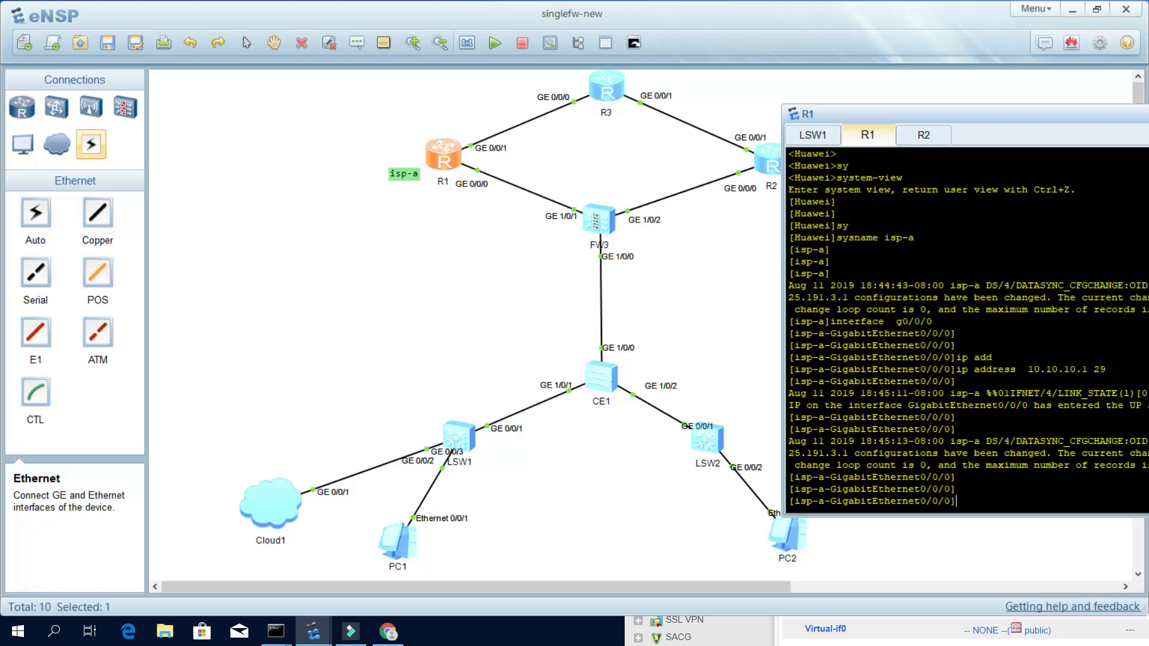
Log into the FW3 console as admin, then bring the firewall's web Interface List forward.
double_click(596, 230)
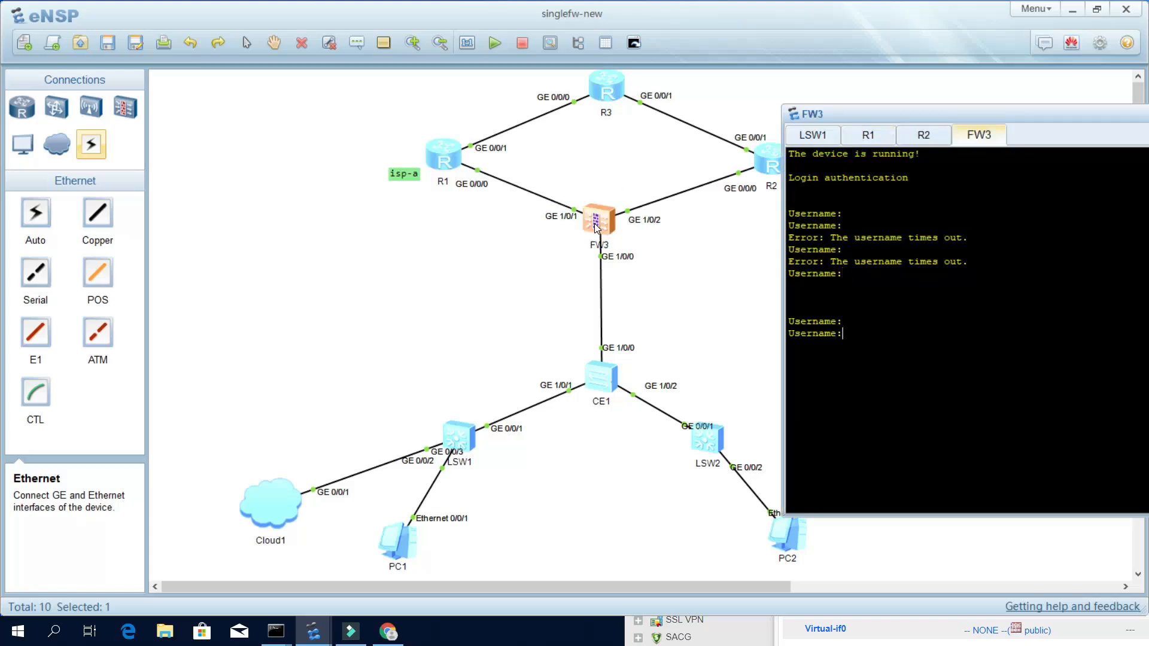
text(admin)
key(Return)
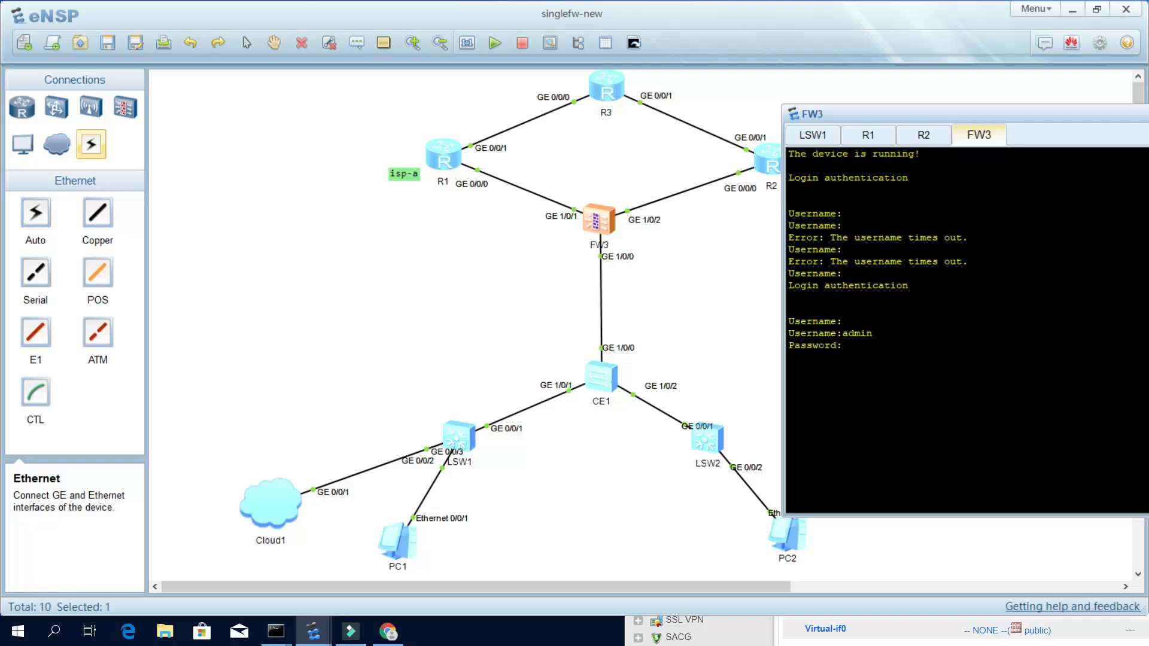
key(Return)
key(Return)
key(Return)
key(Return)
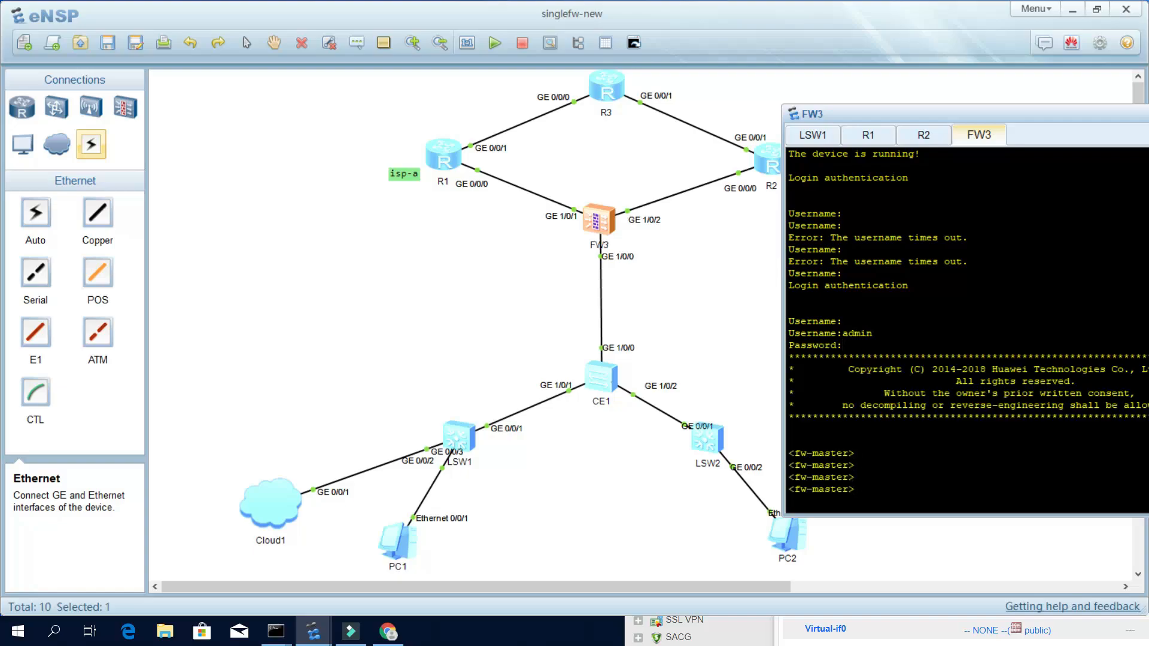
click(388, 632)
drag(917, 255, 921, 64)
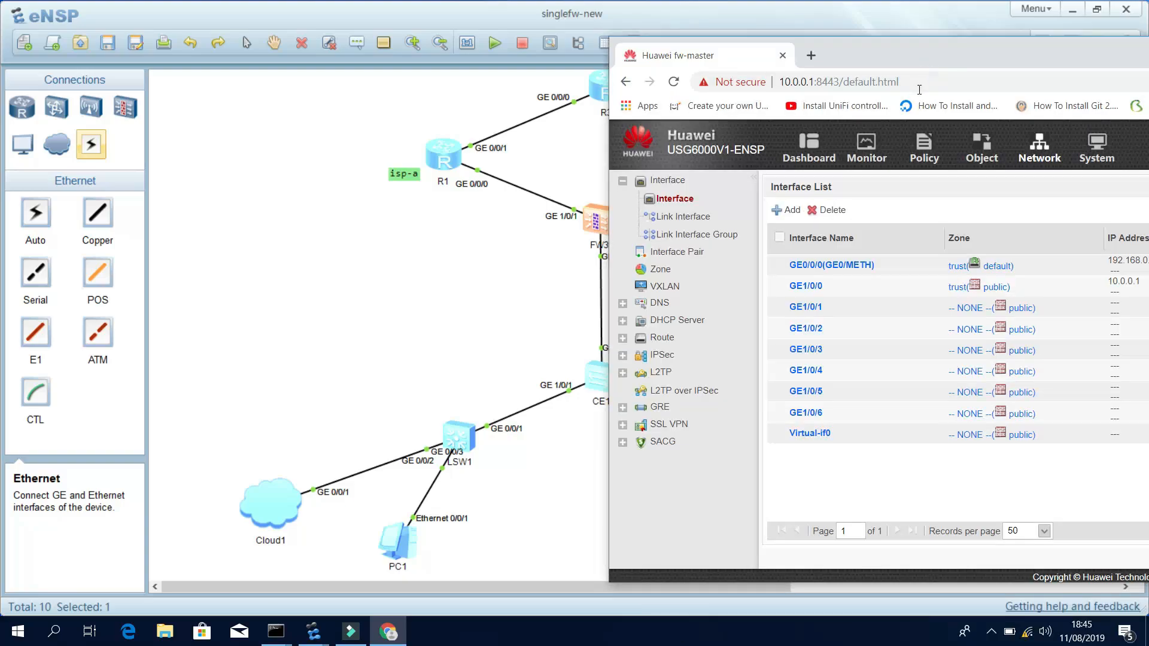
Set GE1/0/1 to untrust zone, alias isp-a, IP 10.10.10.2/29, gateway 10.10.10.1.
click(807, 309)
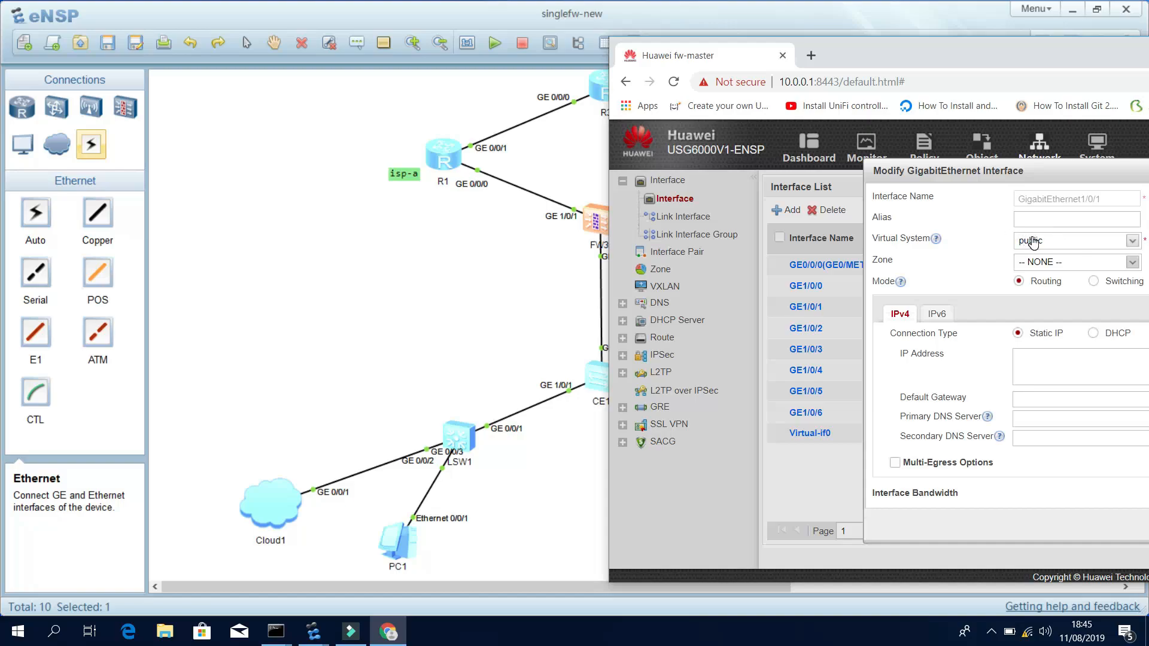
click(1132, 262)
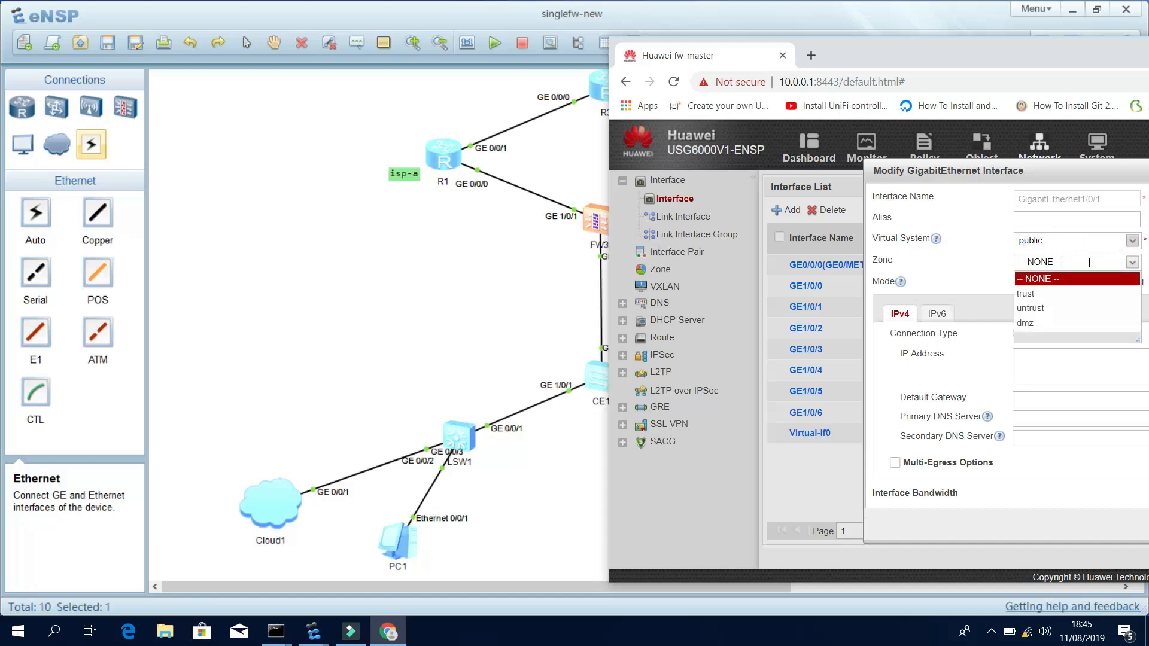
click(1030, 308)
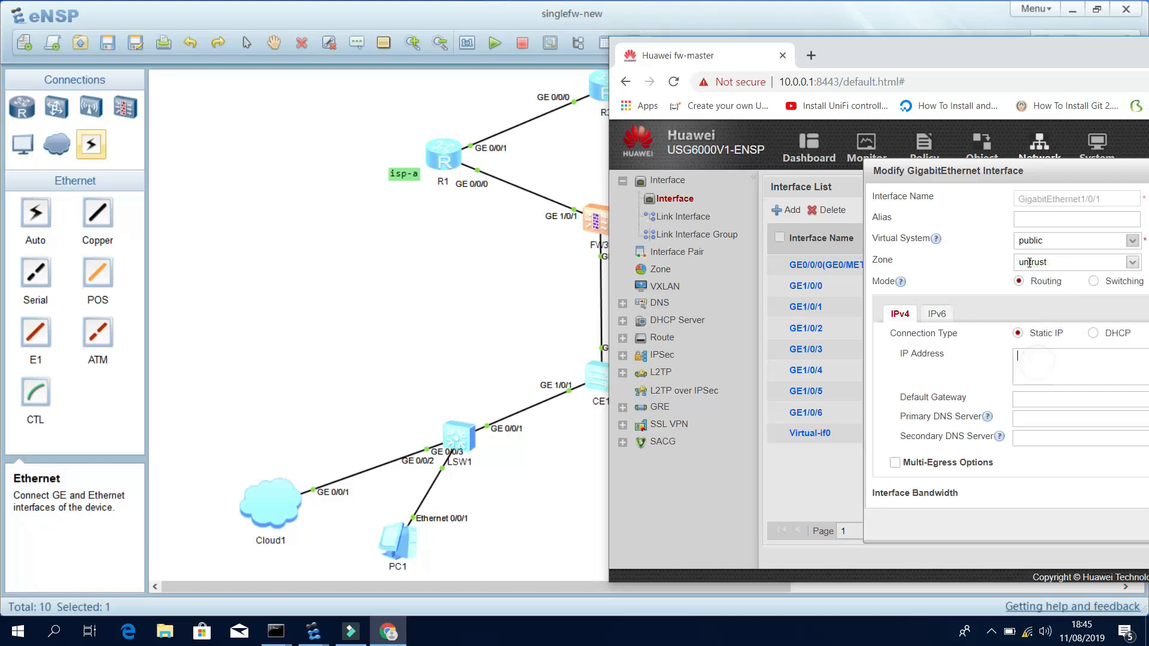
click(1030, 219)
text(isp-a)
click(1048, 370)
text(10.10.10)
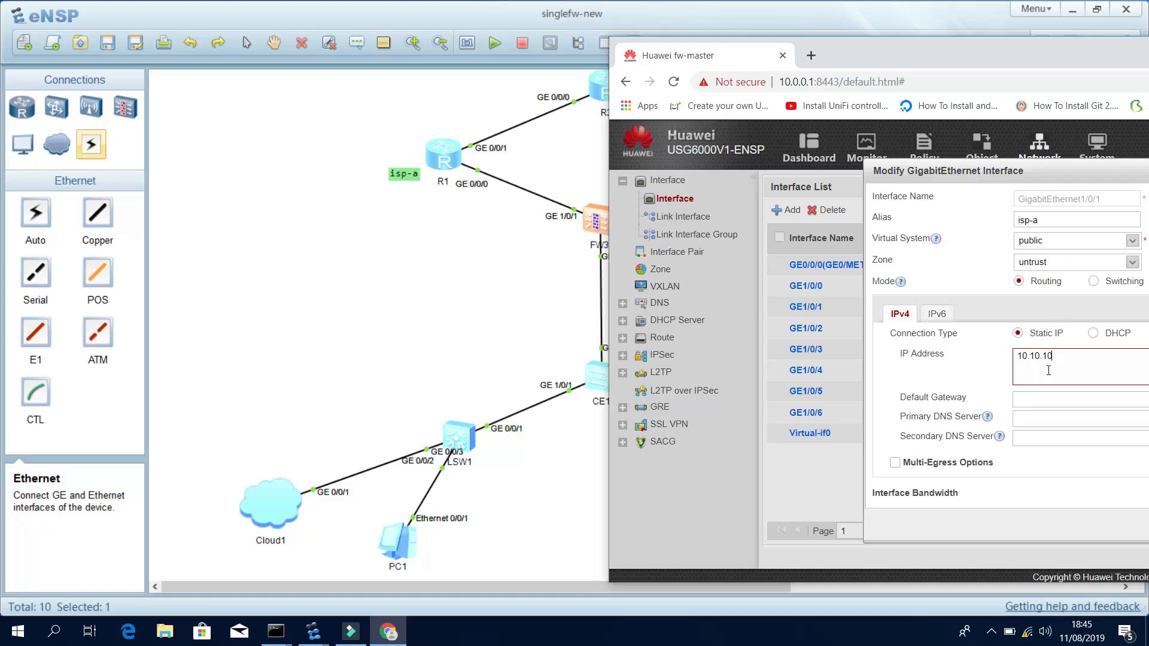
text(.2/29)
click(1047, 397)
text(10.10.10.1)
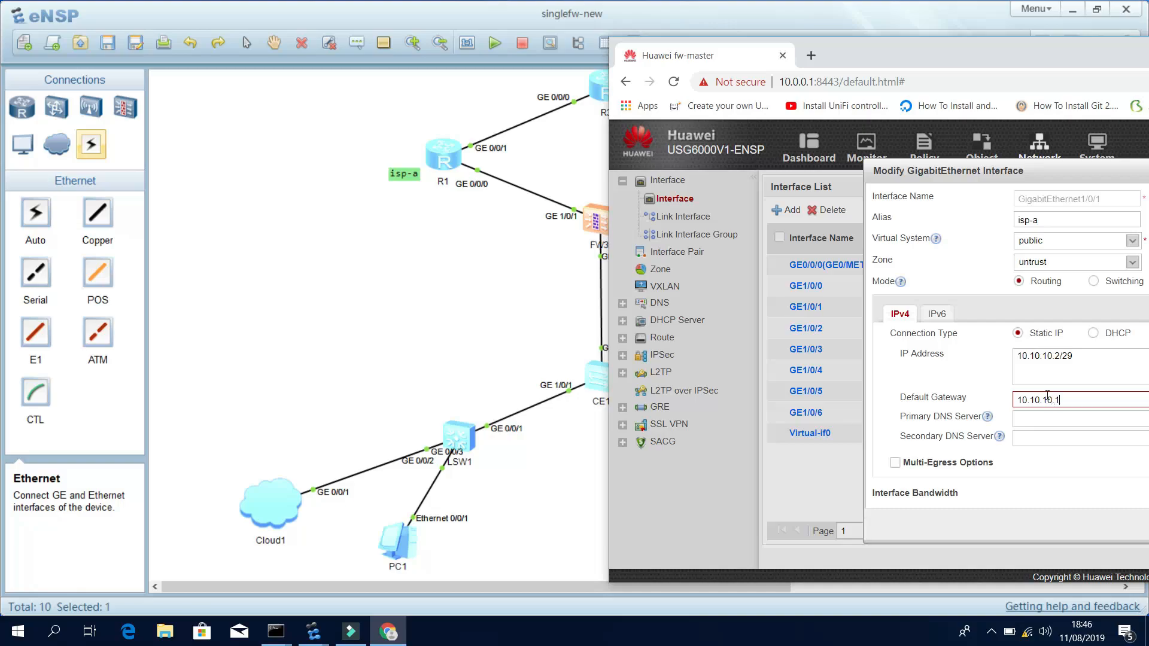
drag(1069, 62, 643, 43)
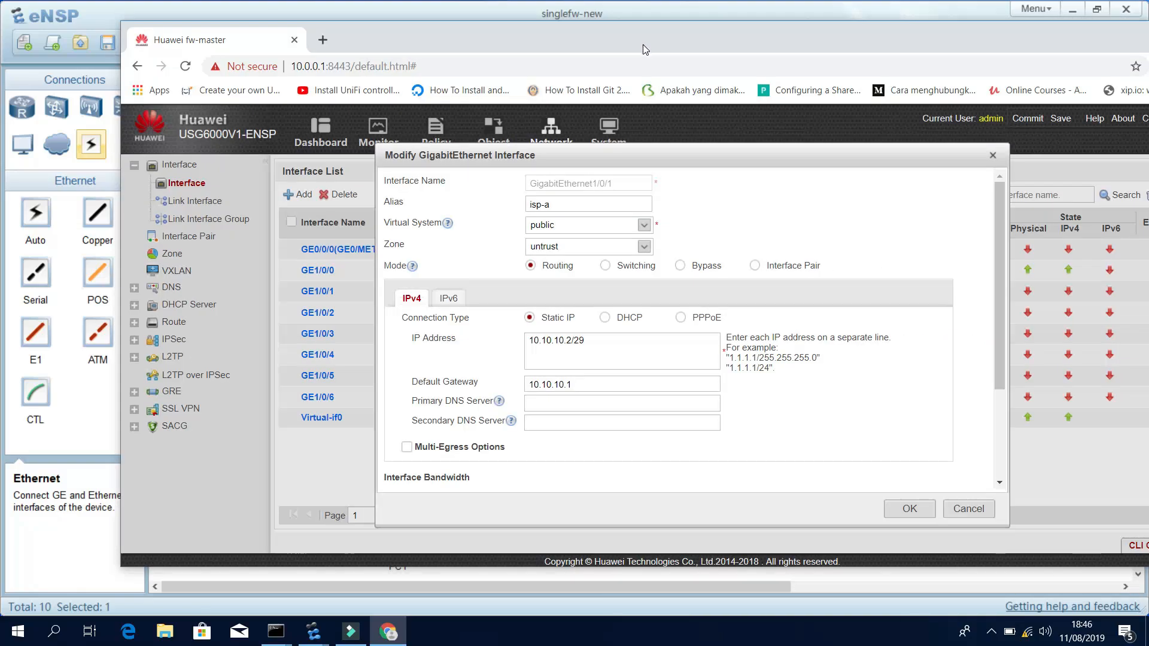
Allow Ping access on GE1/0/1 and save the interface settings.
click(545, 402)
click(537, 428)
click(541, 409)
scroll(640, 447, down, 3)
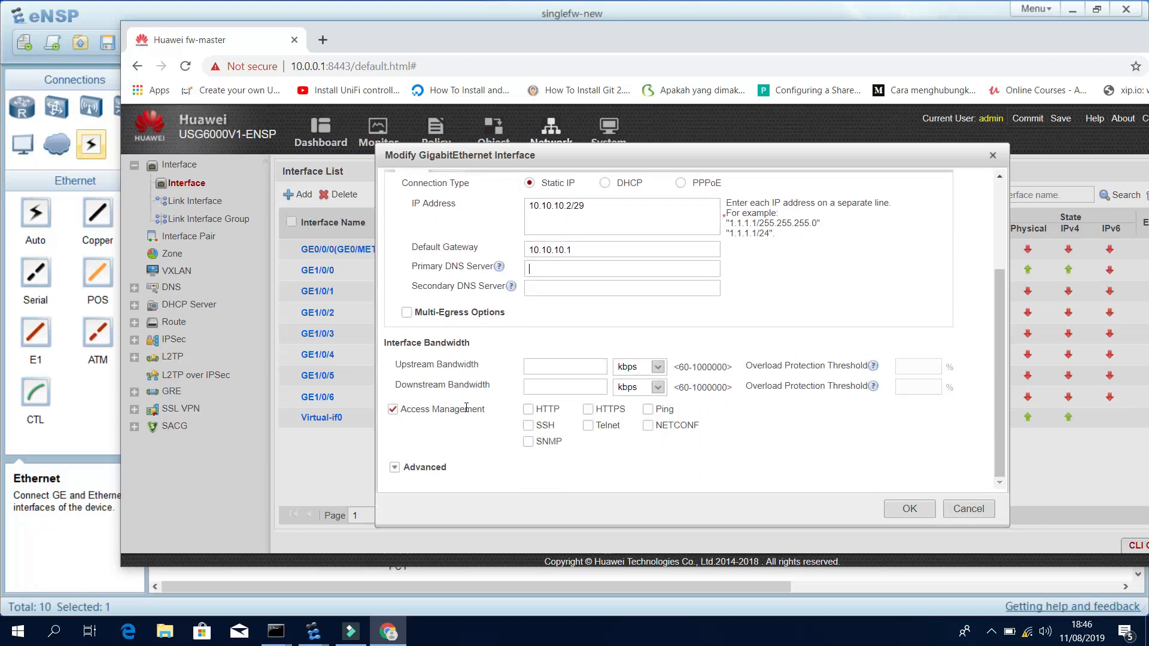
click(652, 412)
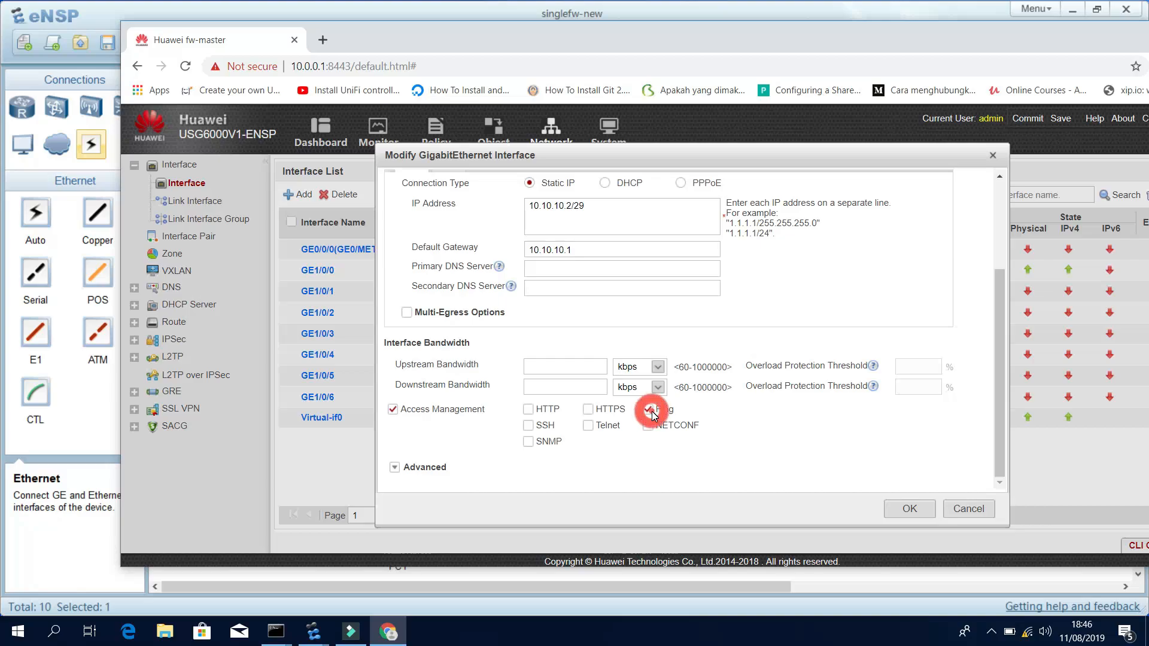
click(394, 467)
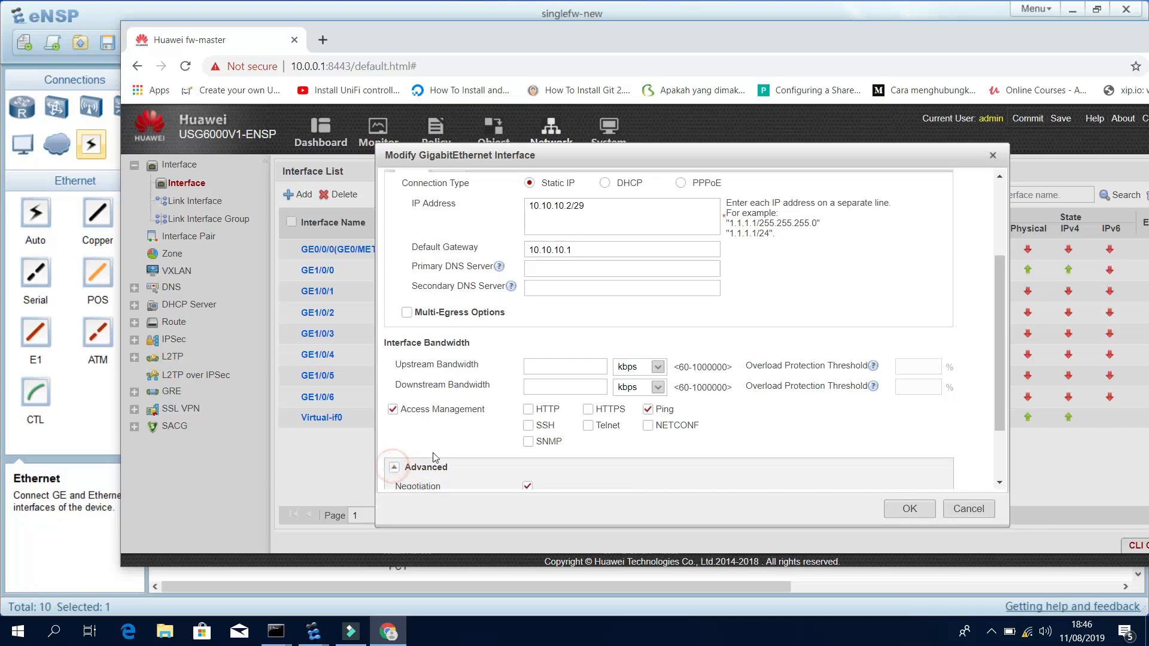
scroll(435, 457, down, 2)
scroll(455, 446, up, 3)
scroll(537, 442, down, 2)
scroll(537, 442, down, 1)
click(911, 512)
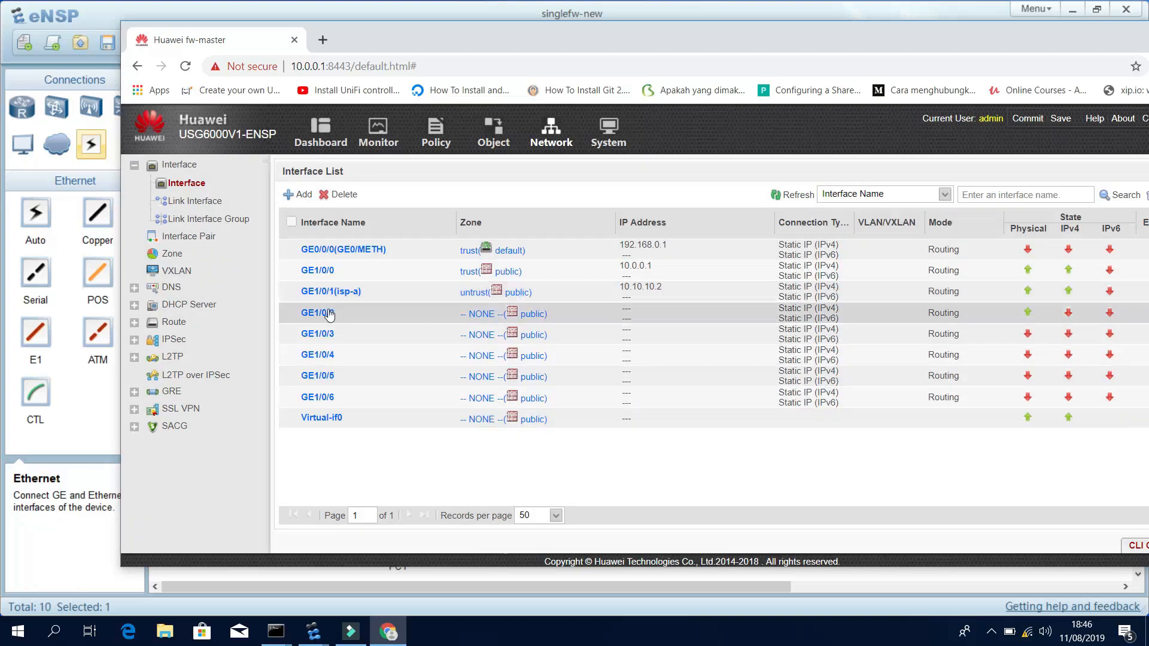
Check GE1/0/2's settings, close them unchanged, and move the browser aside.
click(328, 313)
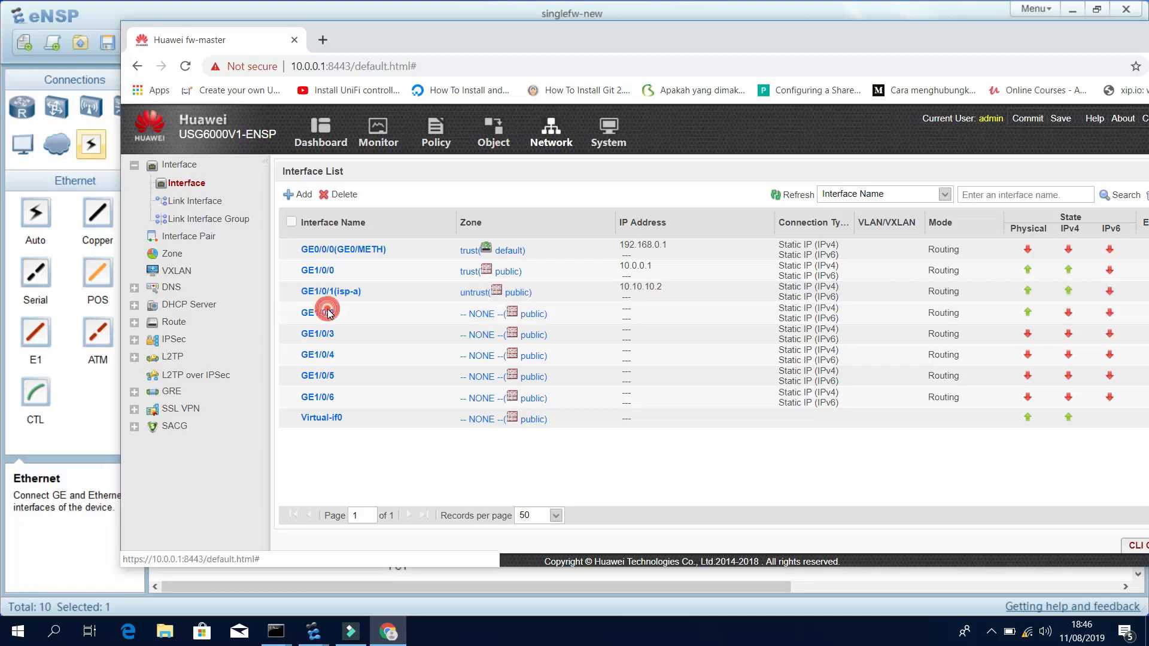
drag(440, 25, 512, 73)
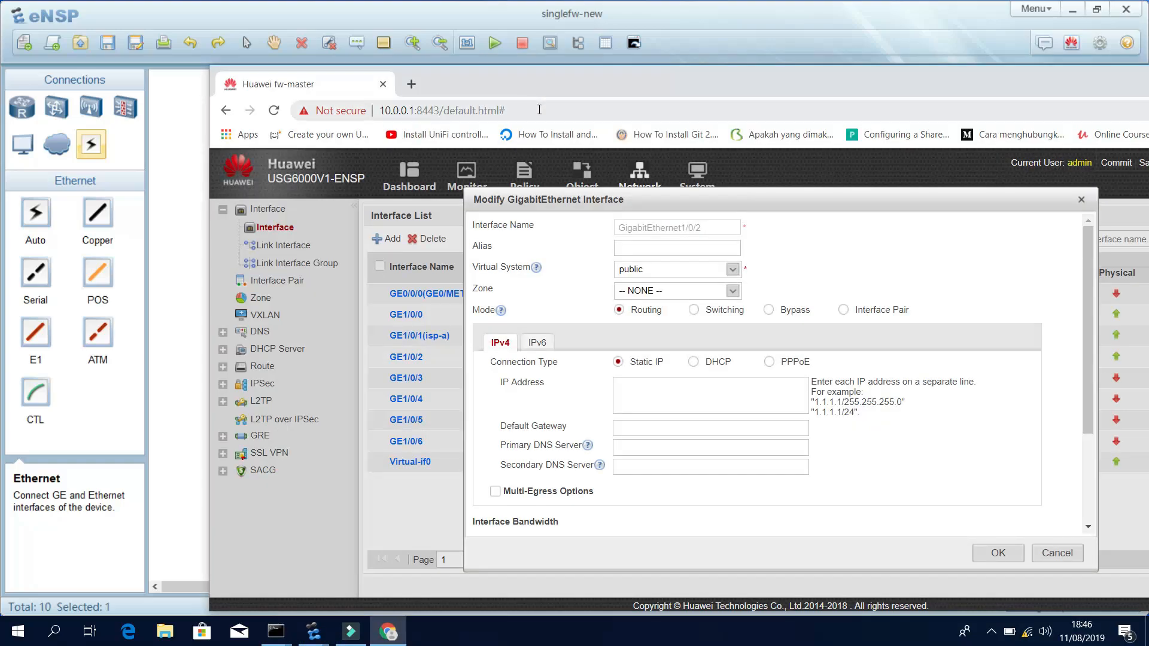
click(1057, 552)
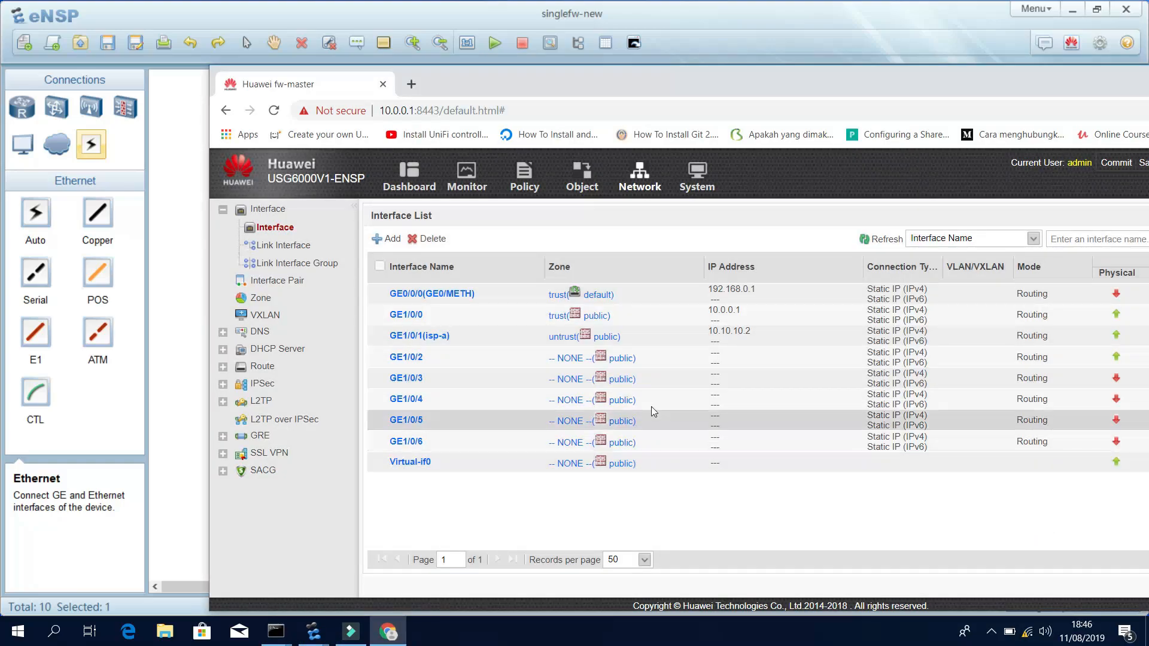
drag(959, 90, 1115, 314)
From R1, leave interface view and ping 10.10.10.2, then 10.10.10.1.
click(422, 224)
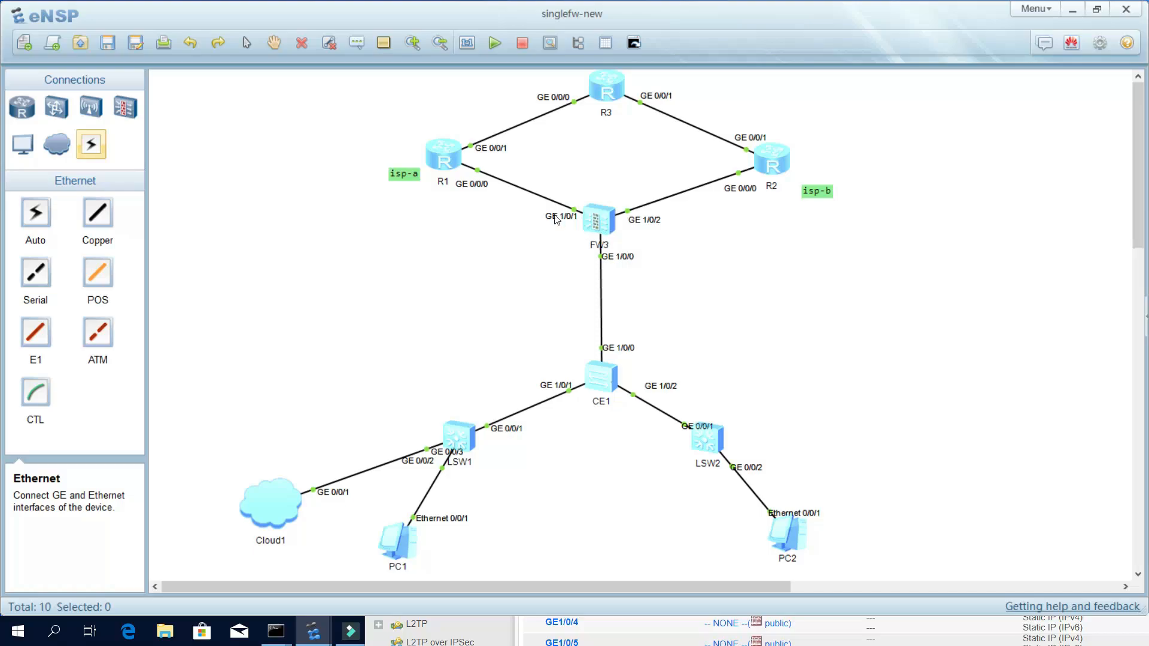
double_click(448, 162)
text(quit)
key(Return)
key(Return)
text(ping 10.1)
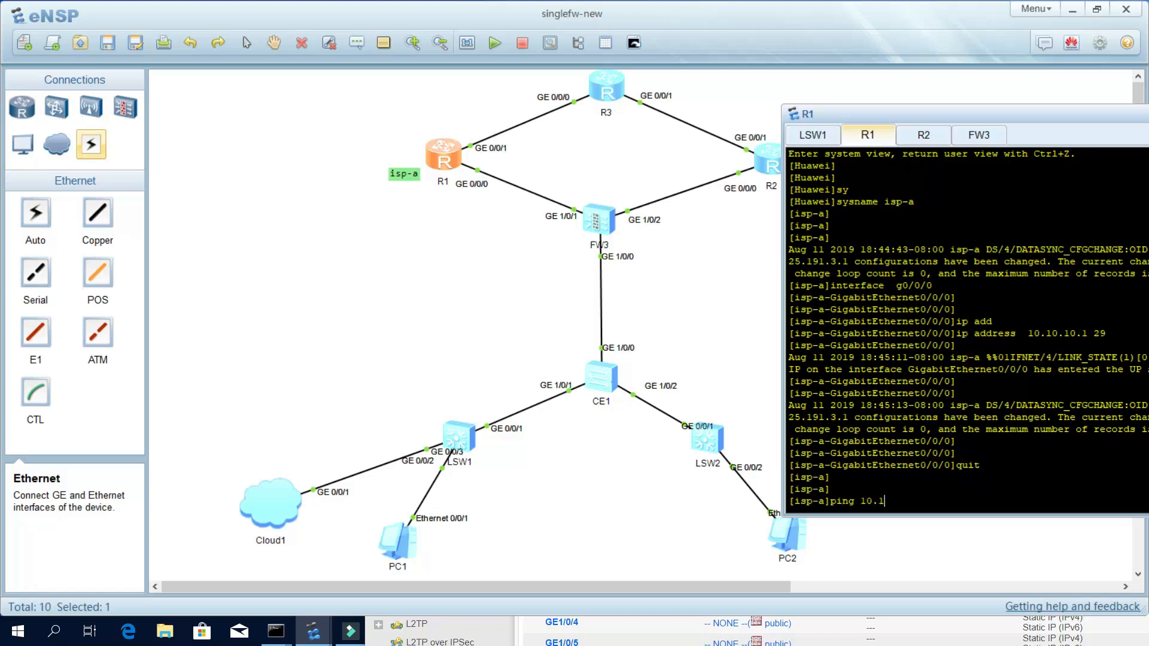
text(0.2)
key(Return)
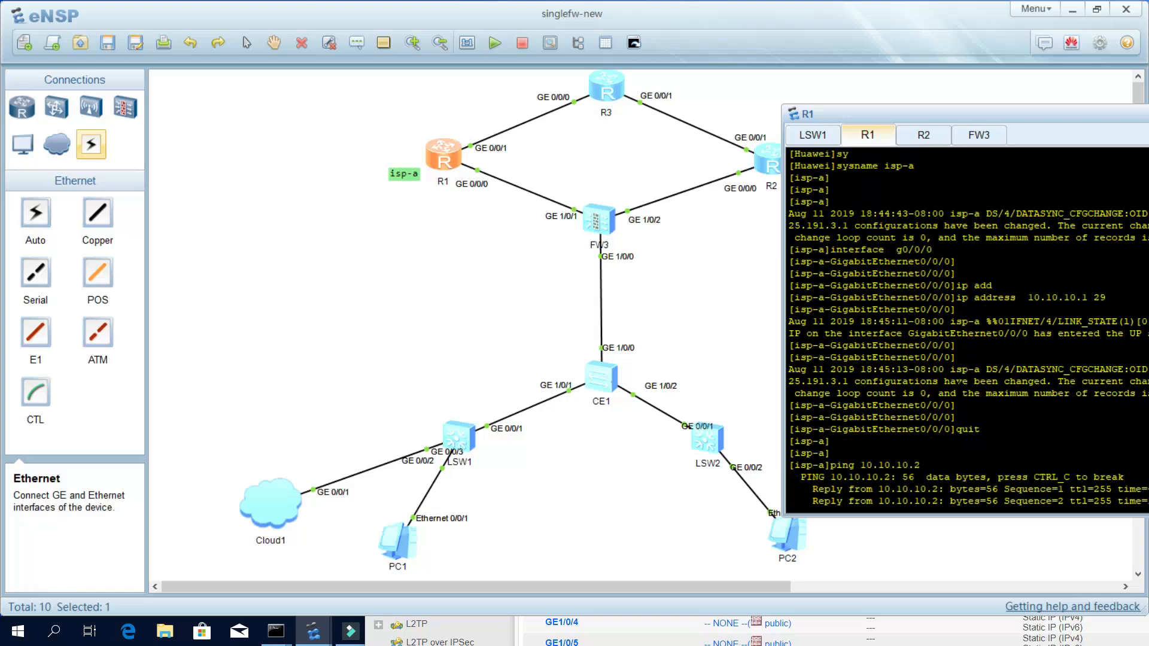
key(Up)
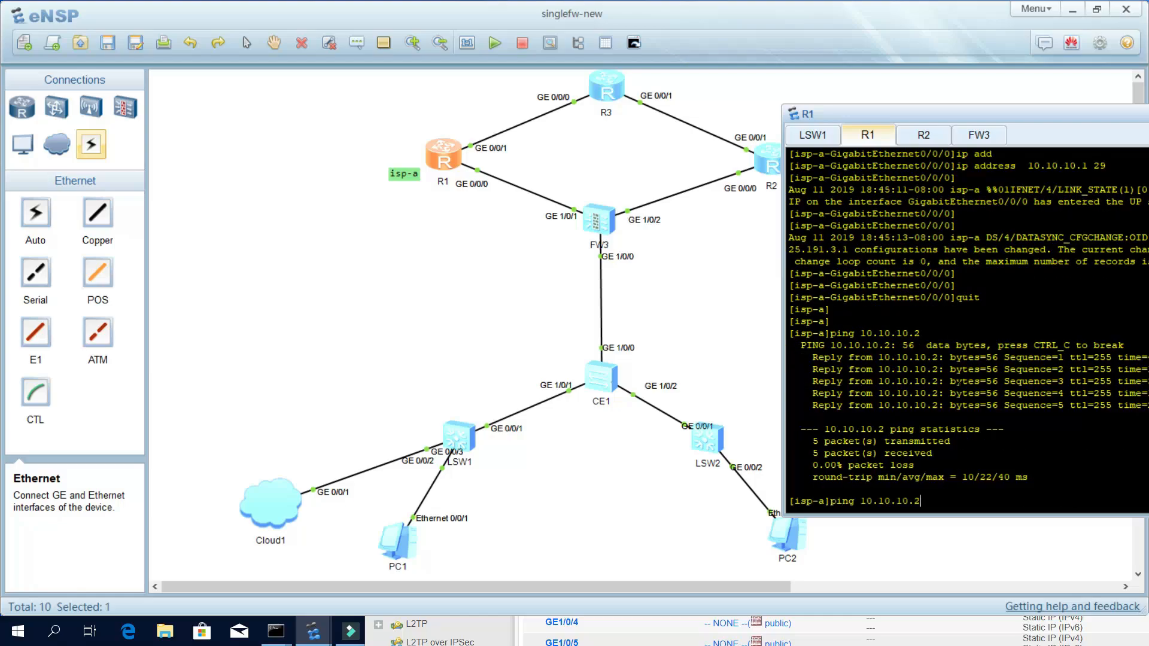
text(1)
key(Return)
key(ctrl+c)
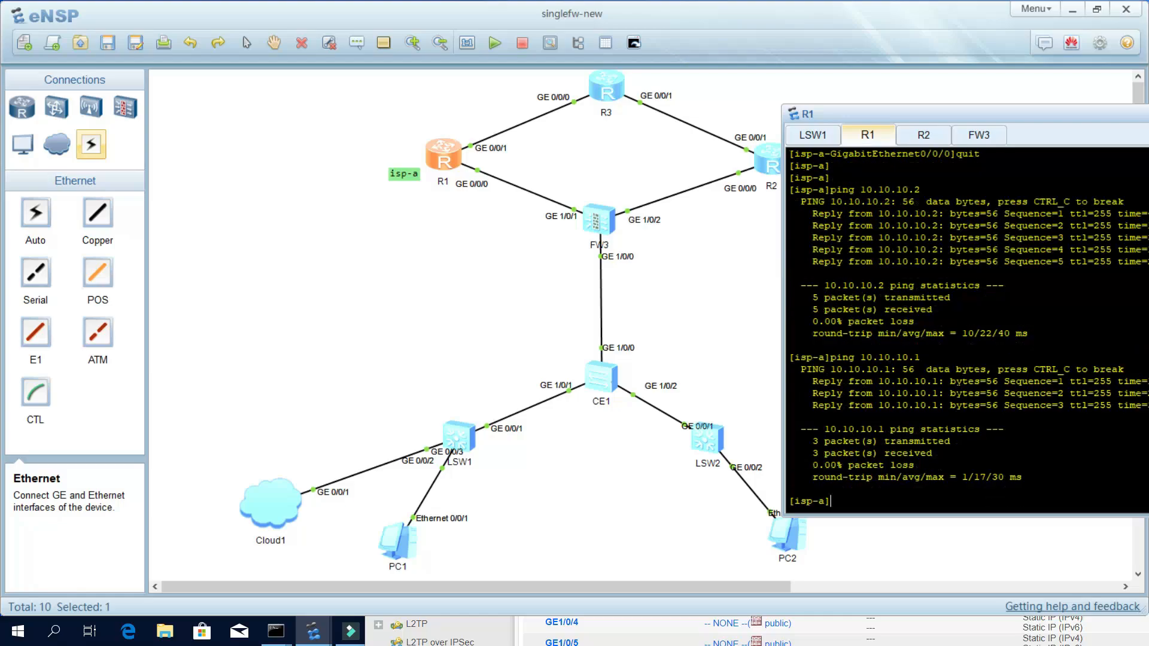
click(664, 294)
On FW3, enter system view and test pings to 10.10.10.2 and 10.10.10.1.
double_click(594, 217)
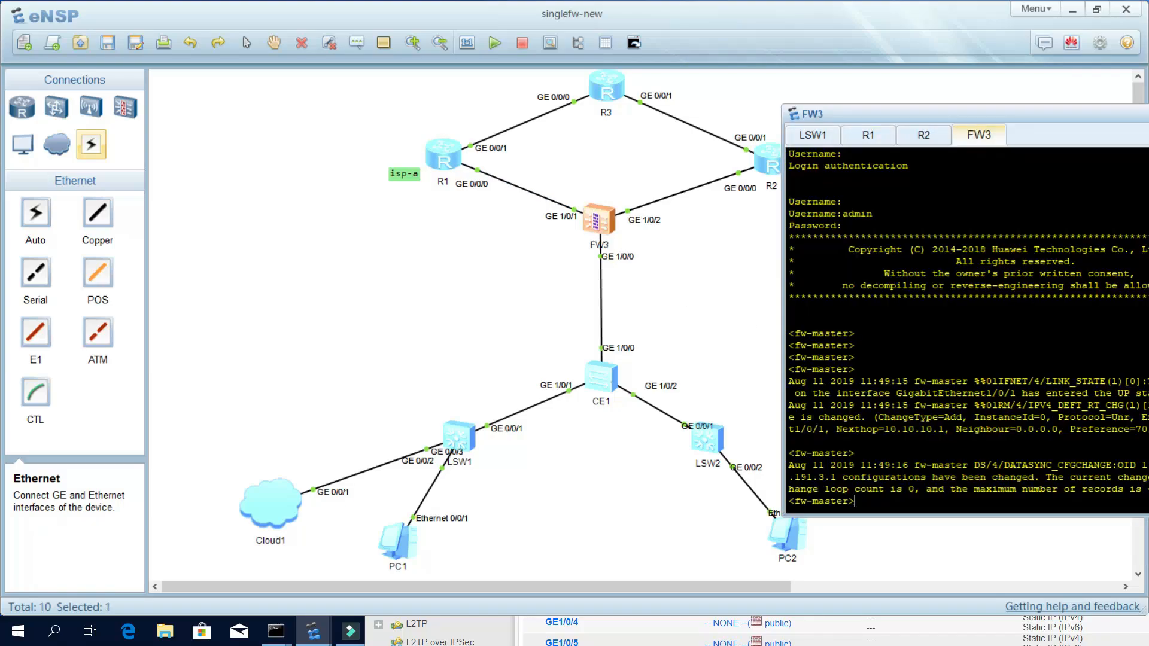
text(sy)
key(Return)
key(Return)
text(p)
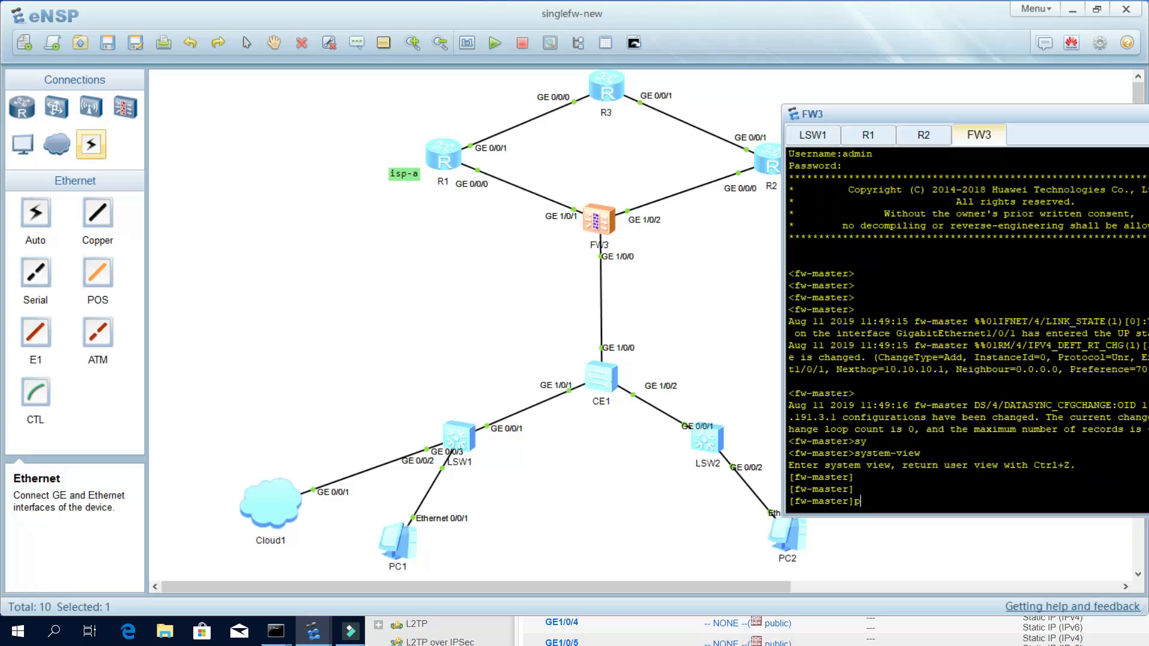
text(ing 10.10.10.2)
key(Return)
key(ctrl+c)
key(Up)
key(BackSpace)
text(10.1)
key(Return)
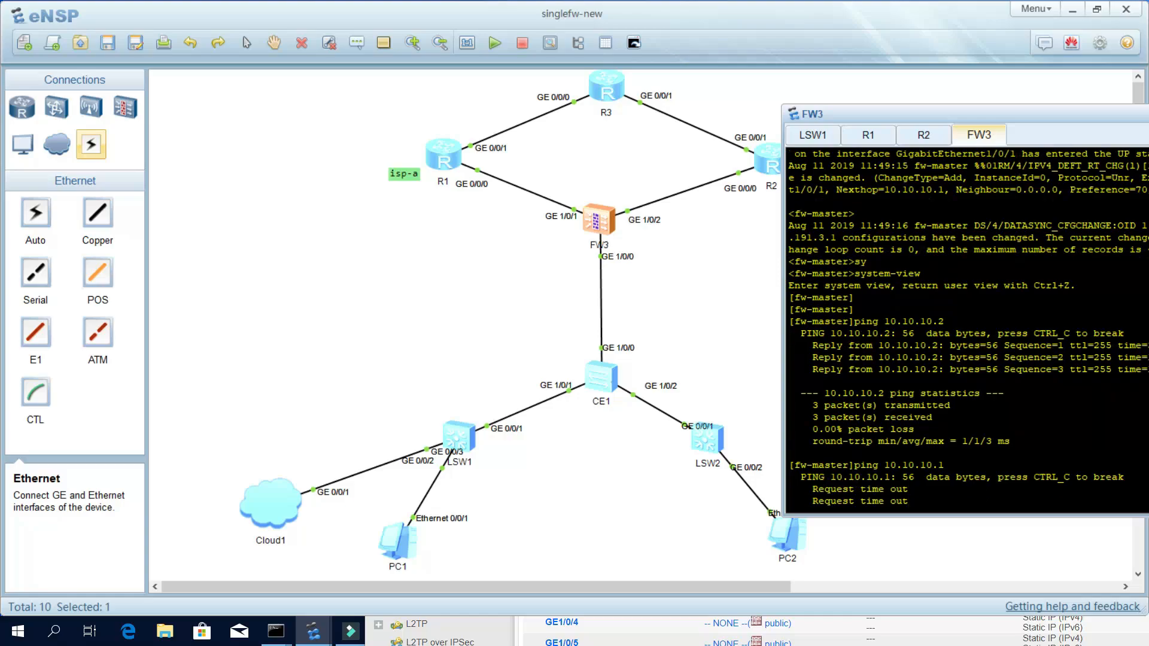
double_click(612, 225)
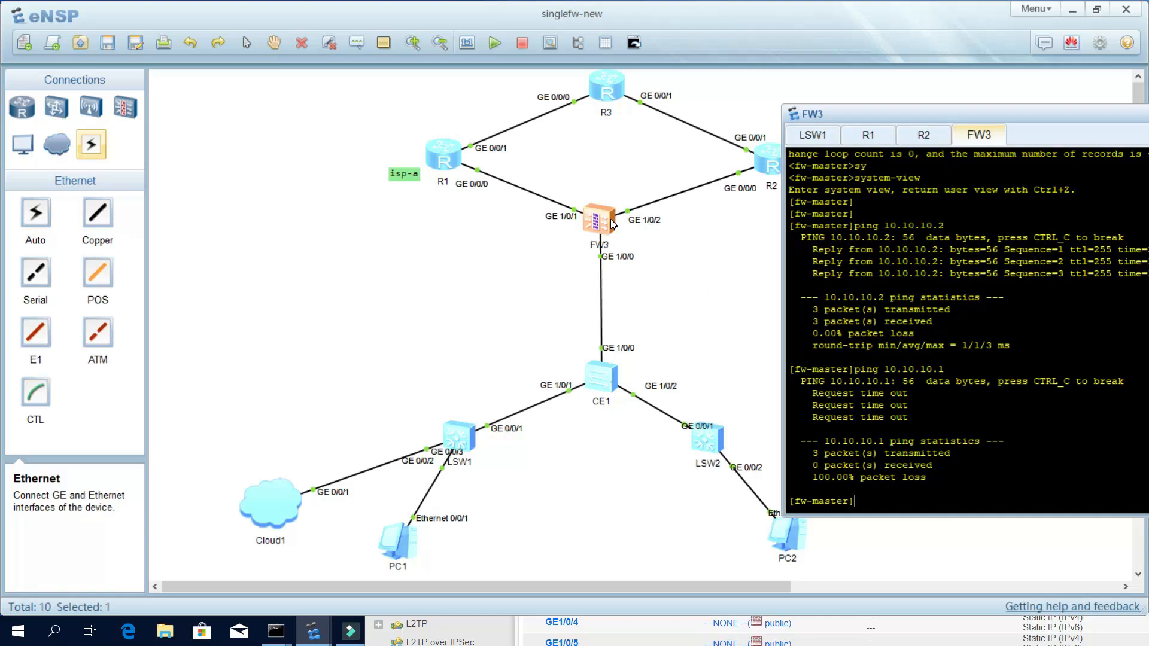
Create security-policy rule untrust_isp_a on the firewall.
text(secu)
key(Tab)
key(Return)
key(Return)
key(Return)
text(rule nam)
key(Tab)
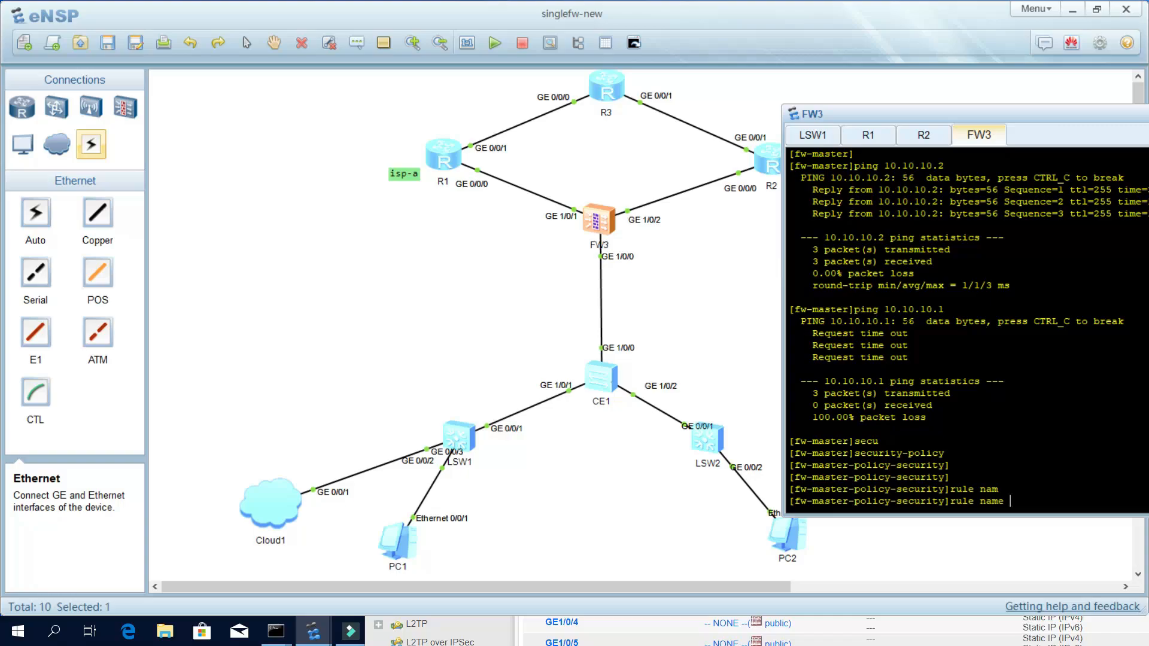
text(untrust_isp_a)
key(Return)
key(Return)
key(Return)
key(Return)
key(Return)
key(Return)
Give the rule source zone local and source address 10.10.10.2/29.
text(so)
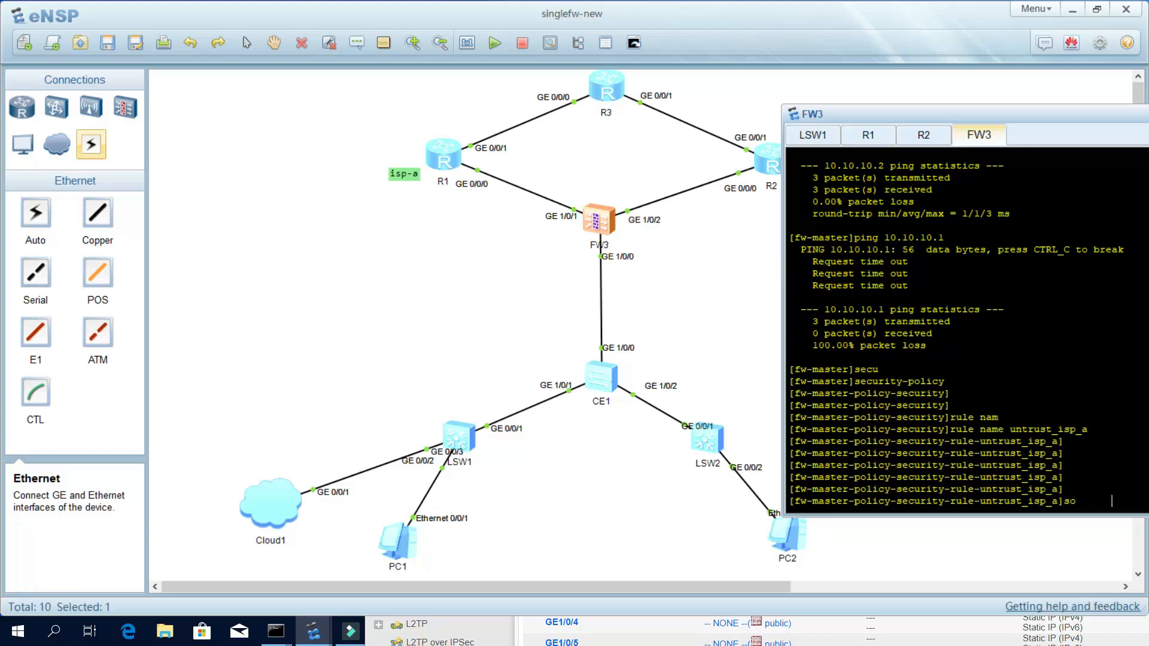
key(Tab)
drag(1065, 113, 894, 93)
text(zo)
key(Tab)
text(local)
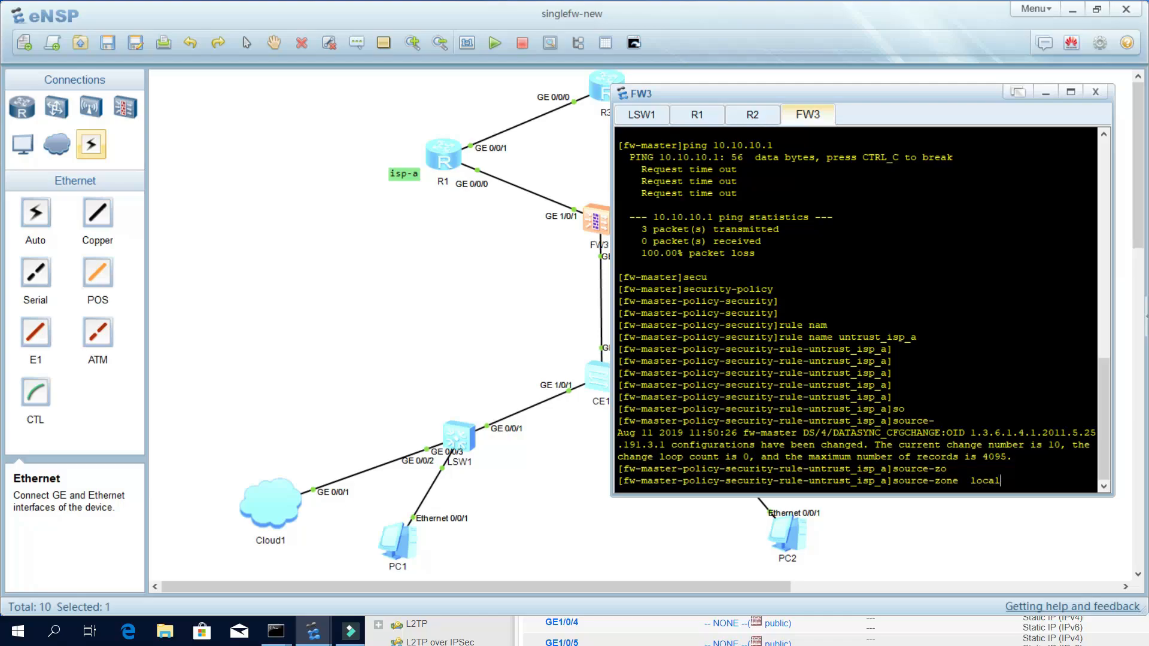
key(Return)
key(Return)
key(Return)
text(so)
key(Tab)
text(ad)
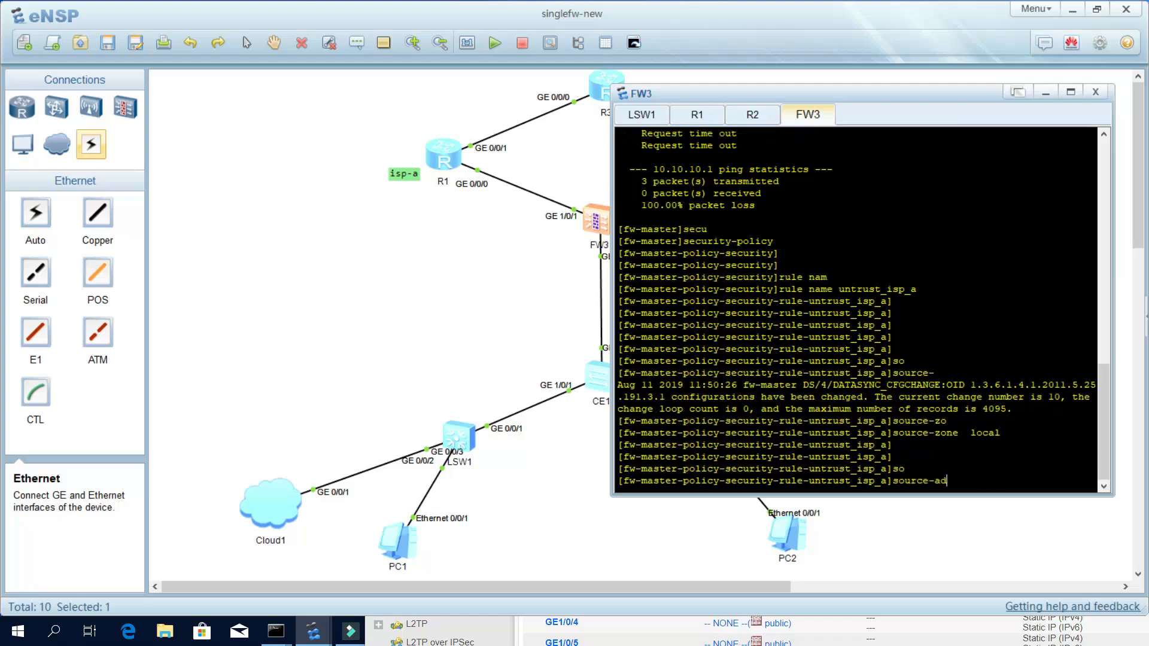
key(Tab)
text(10.10.10.)
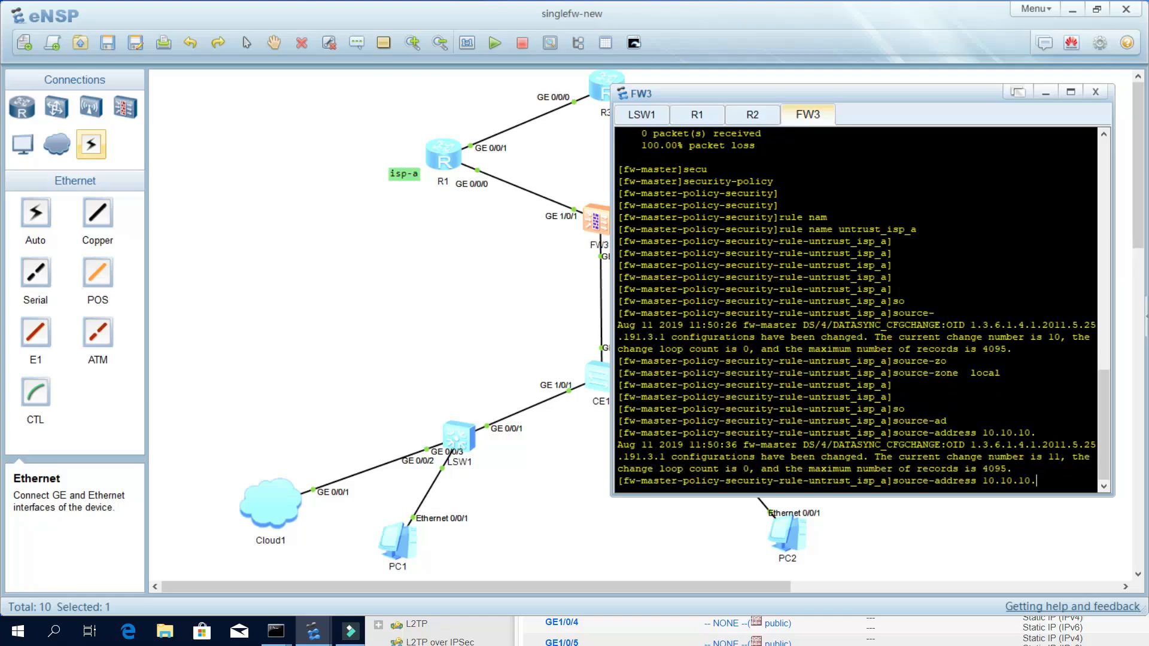
text(2 29)
key(Return)
key(Return)
key(Return)
Set the rule's destination zone to untrust and its action to permit.
text(des)
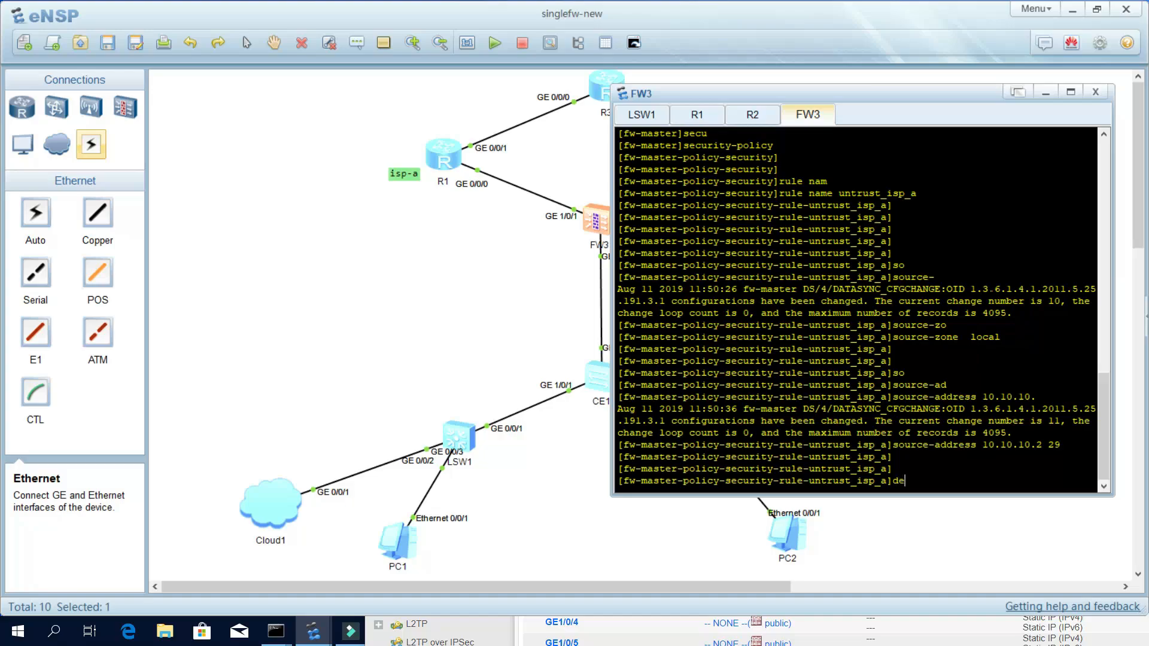
key(Tab)
text(untr)
key(Tab)
key(Return)
key(Return)
key(Return)
key(Return)
text(act)
key(Tab)
text(per)
key(Tab)
key(Return)
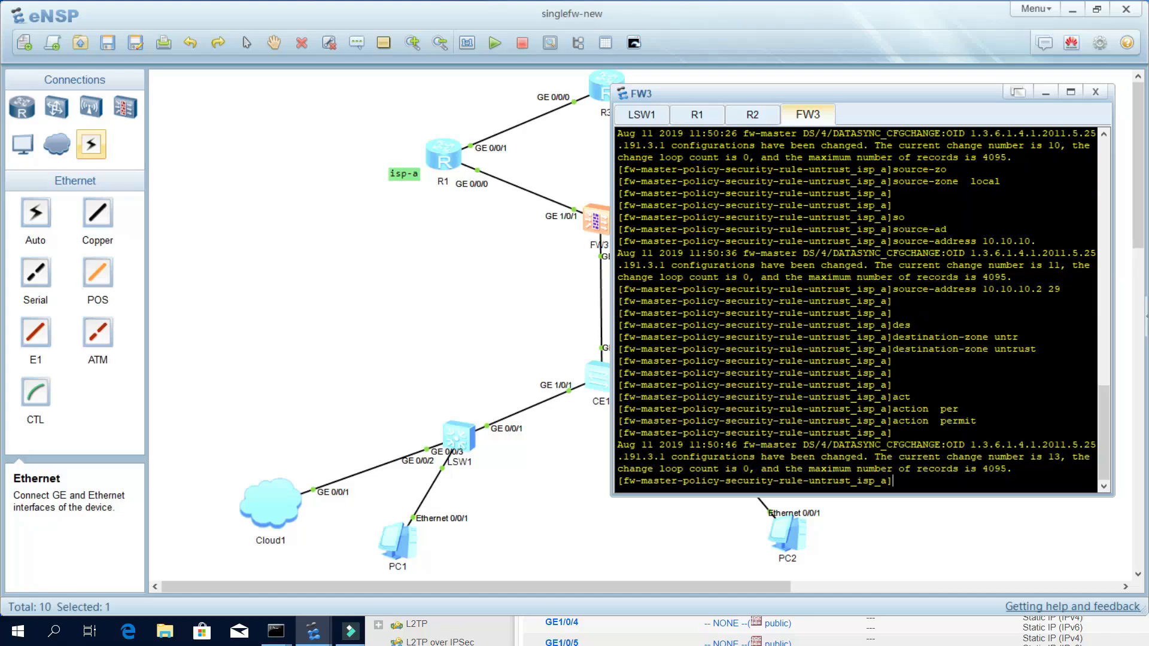
text(ping 10.10.10.)
Run the firewall's ping to 10.10.10.1, then ping 10.10.10.2 from R1's console.
key(Return)
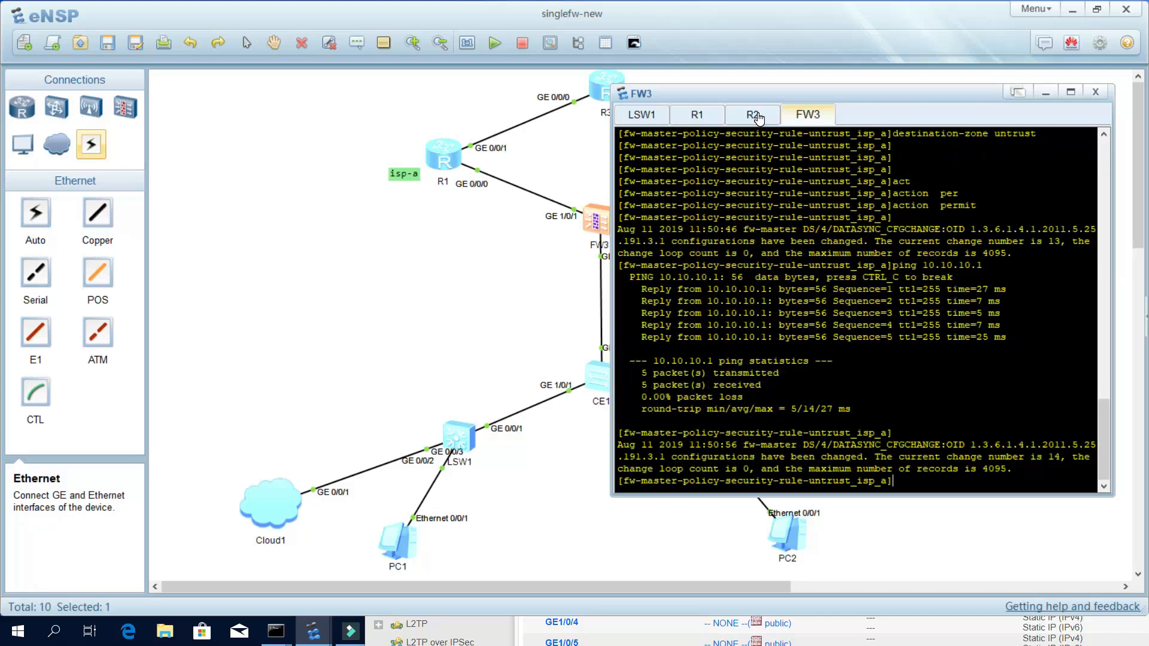
click(710, 120)
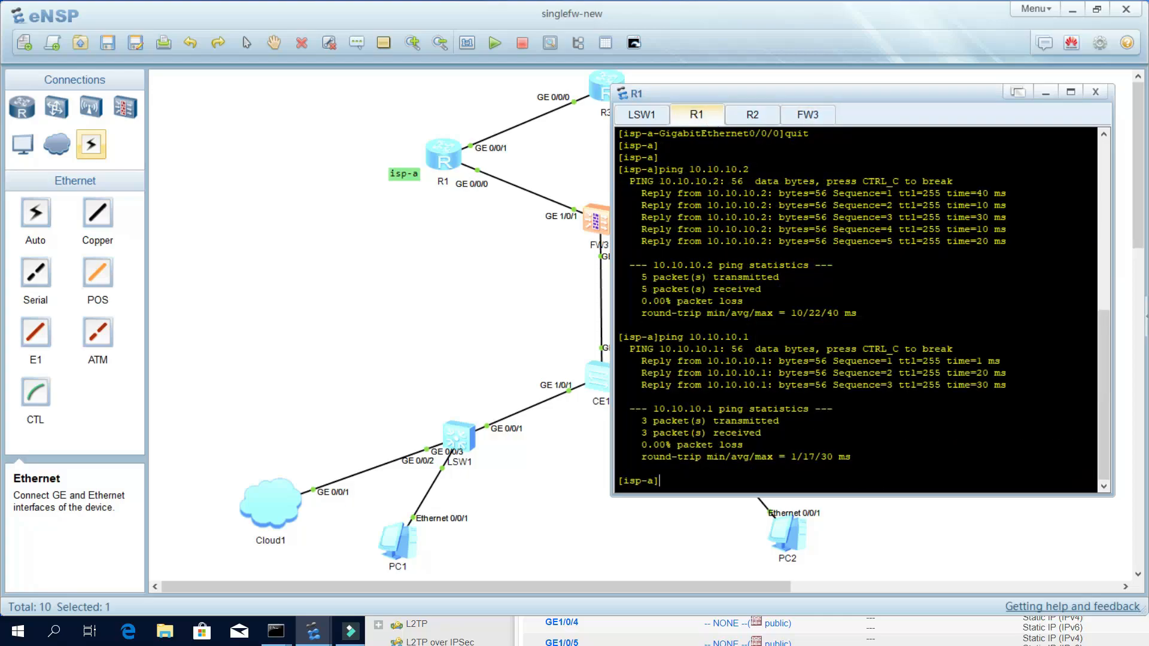
text(pin g)
key(BackSpace)
key(BackSpace)
text(g 10.10.10.2)
key(Return)
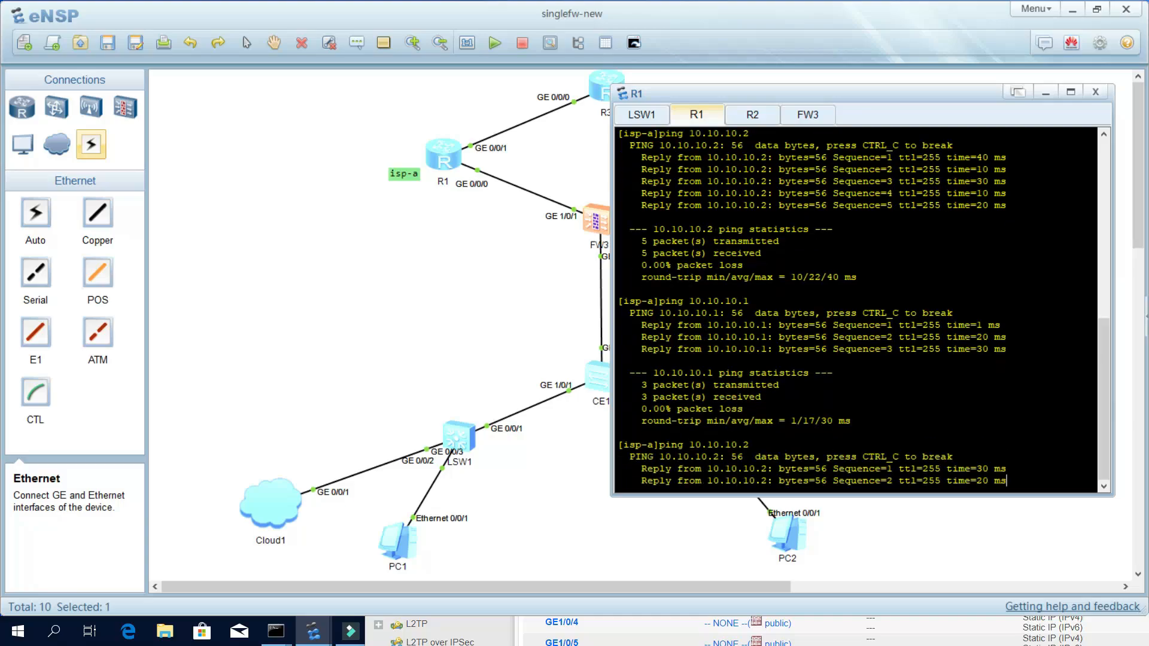
drag(750, 313, 682, 312)
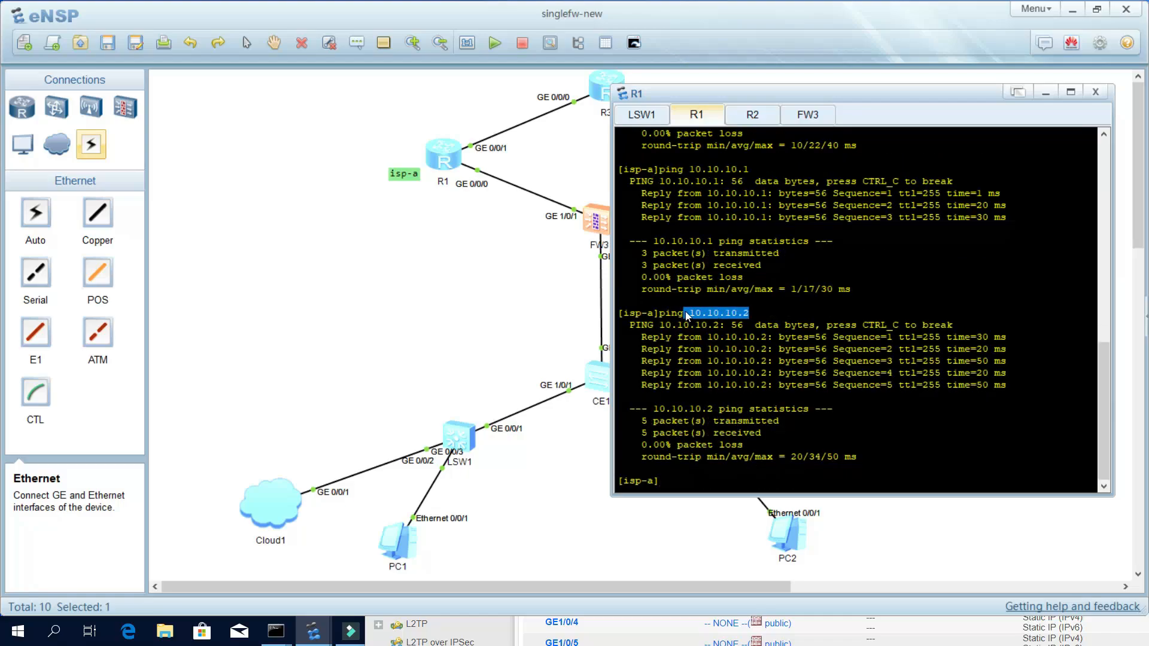
Review FW3's ping output, then minimise the console to show the full topology.
click(804, 119)
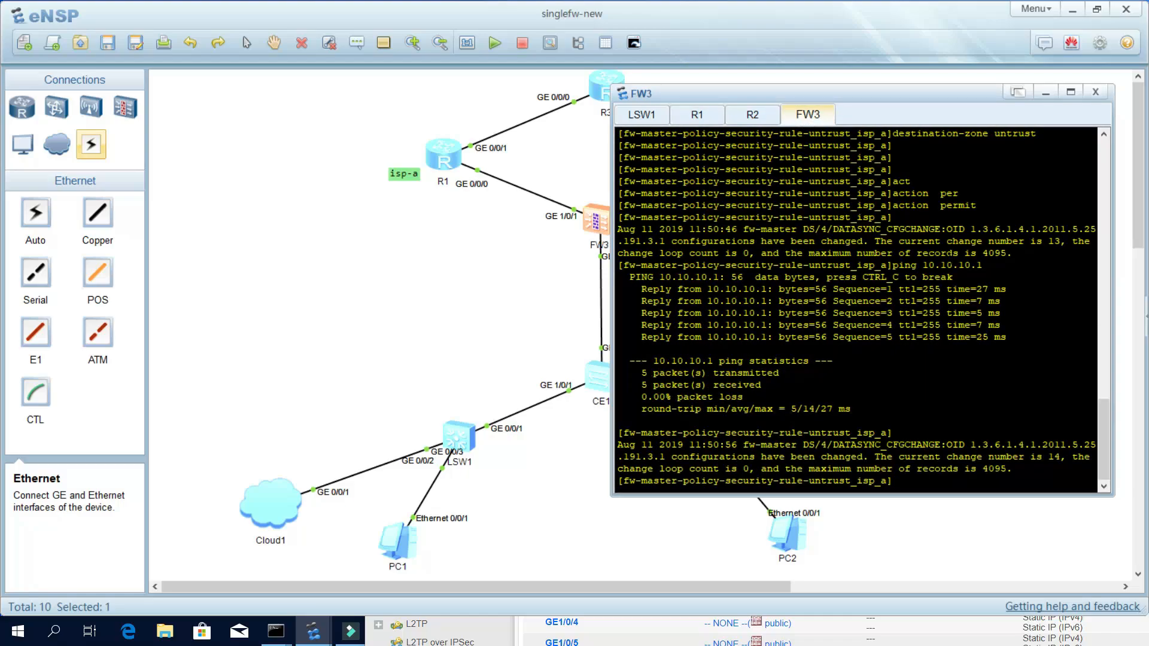
drag(923, 265, 977, 266)
click(557, 252)
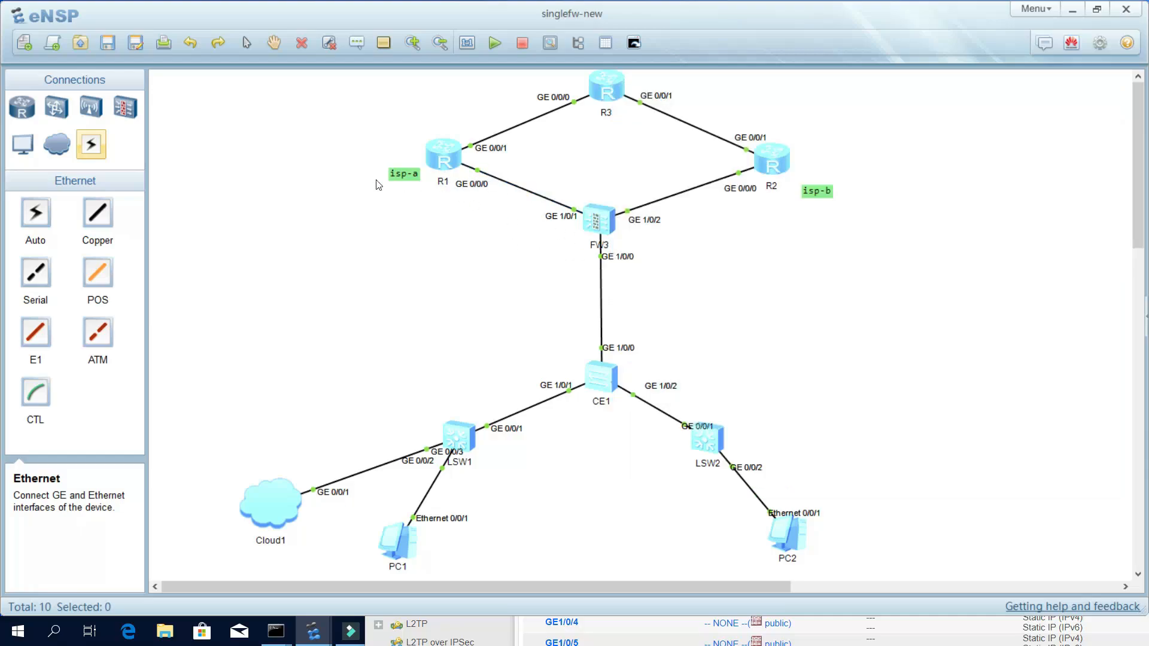
Add a 10.10.10.1/29 text label to the left of R1.
click(363, 49)
click(366, 145)
text(10.10.10.1/29)
click(429, 111)
Add a 10.10.10.2/29 label beside FW3's GE 1/0/1 and nudge the link labels into place.
click(362, 41)
click(473, 236)
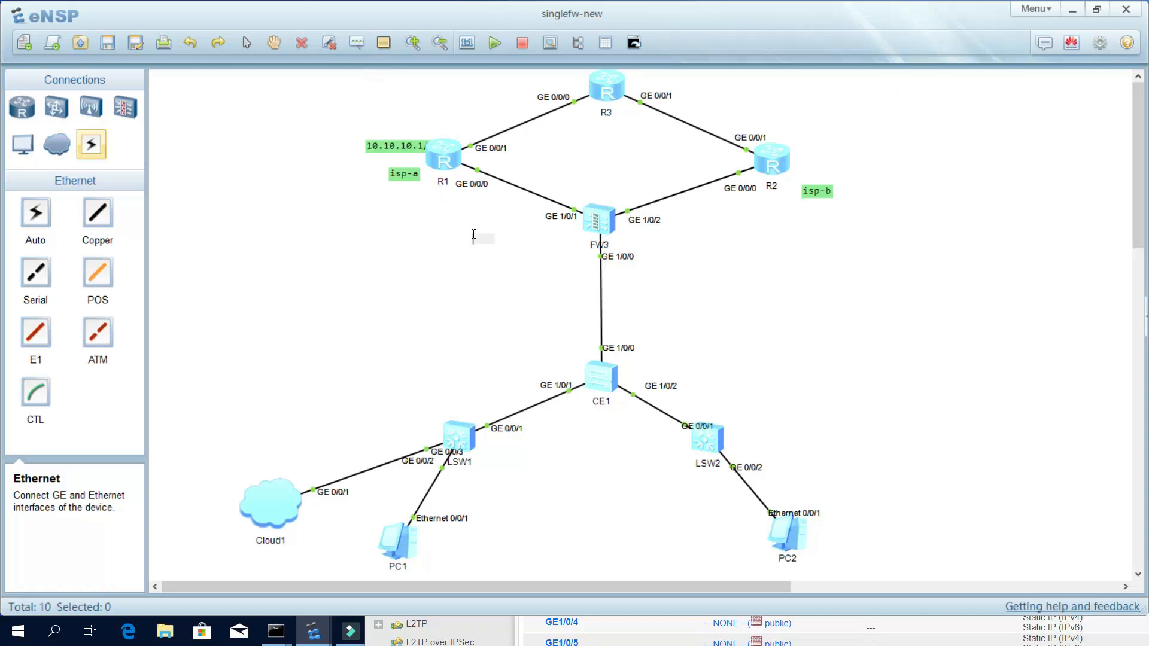
text(10.10.10.2/29)
drag(510, 238, 531, 230)
drag(412, 146, 386, 150)
double_click(386, 149)
click(444, 259)
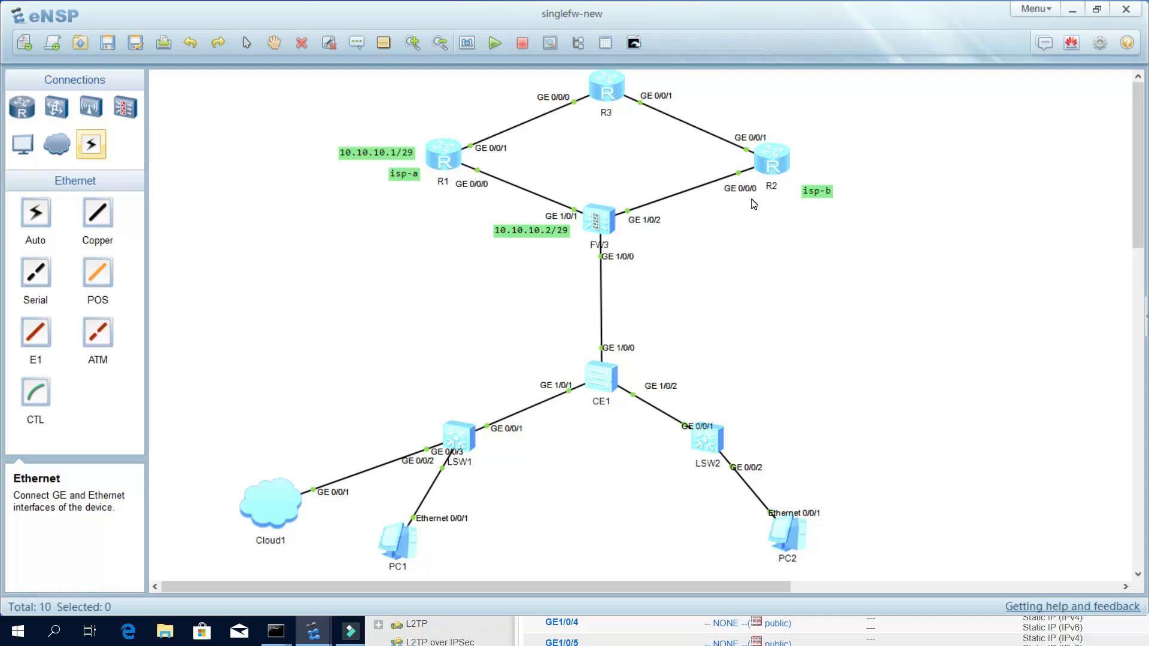
drag(815, 193, 815, 182)
On FW3's console, leave rule isp_a and create security rule isp_b.
double_click(606, 218)
text(qui)
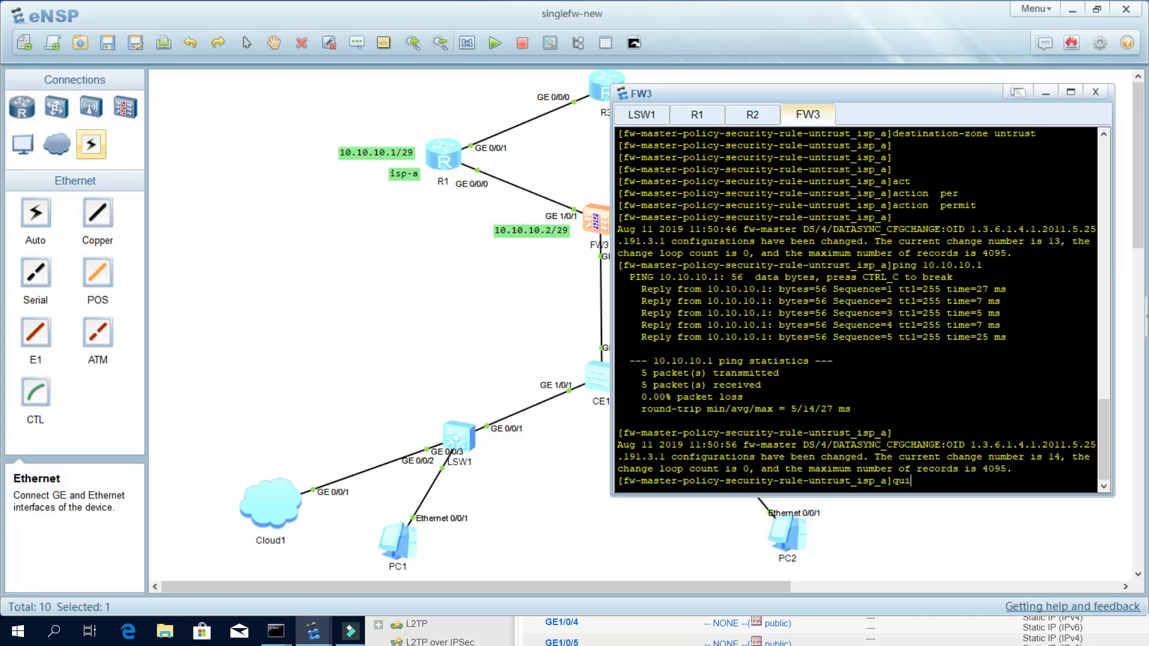
text(t)
key(Return)
key(Return)
key(Return)
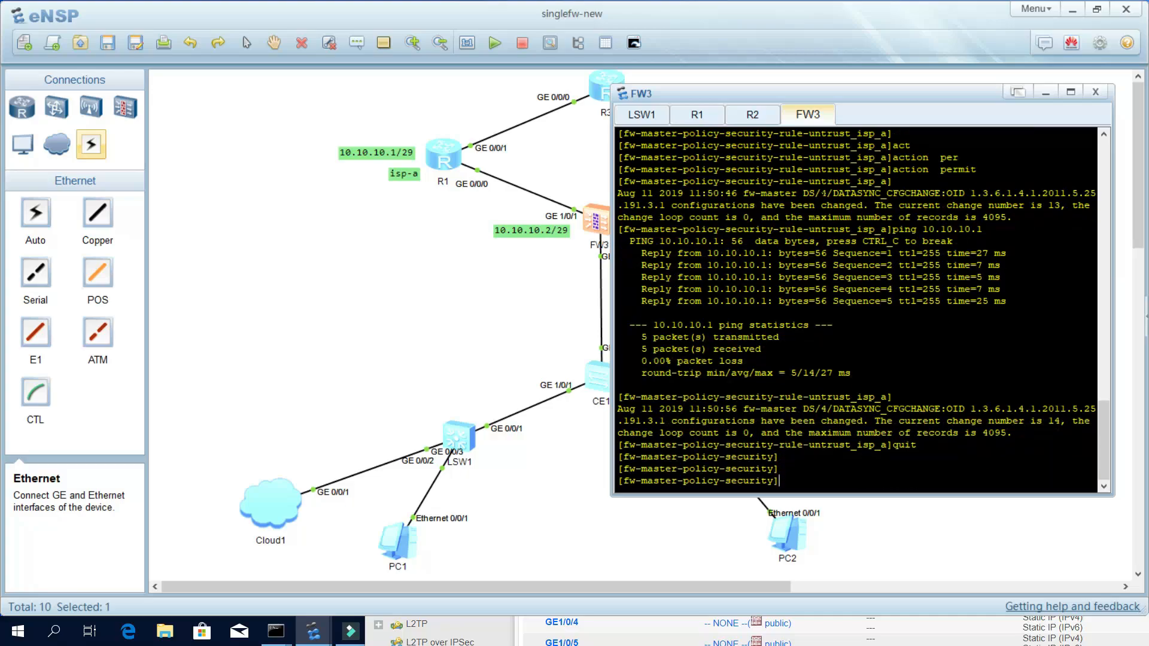
drag(817, 99, 982, 155)
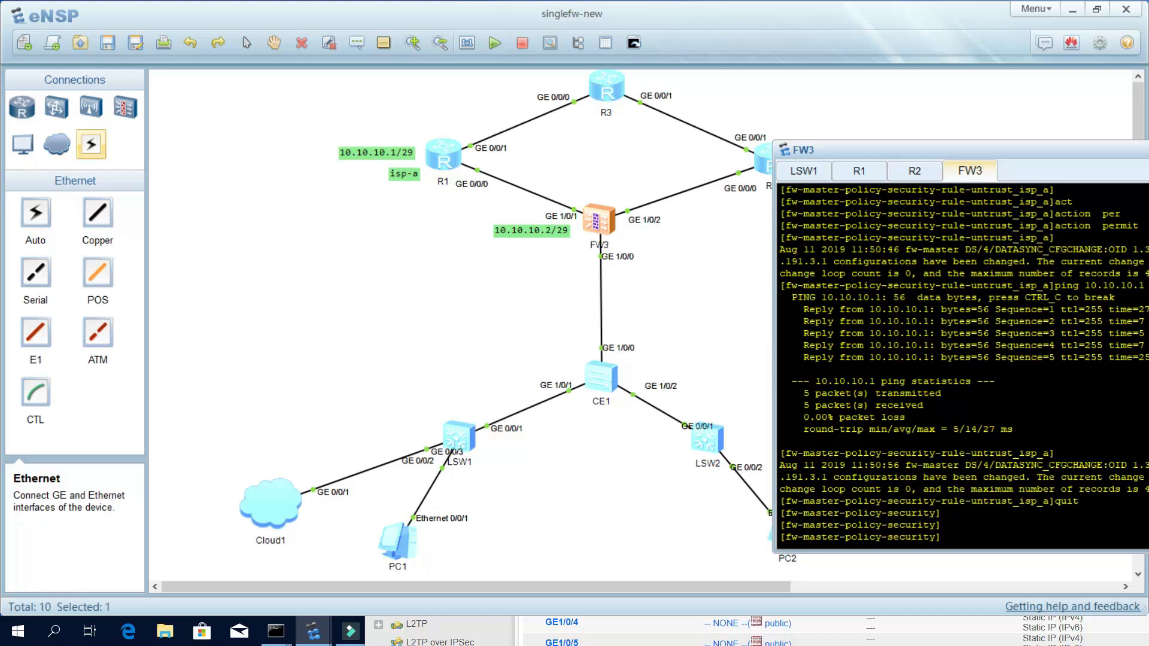
text(rule)
key(Tab)
text(nam)
key(Tab)
text(isp_)
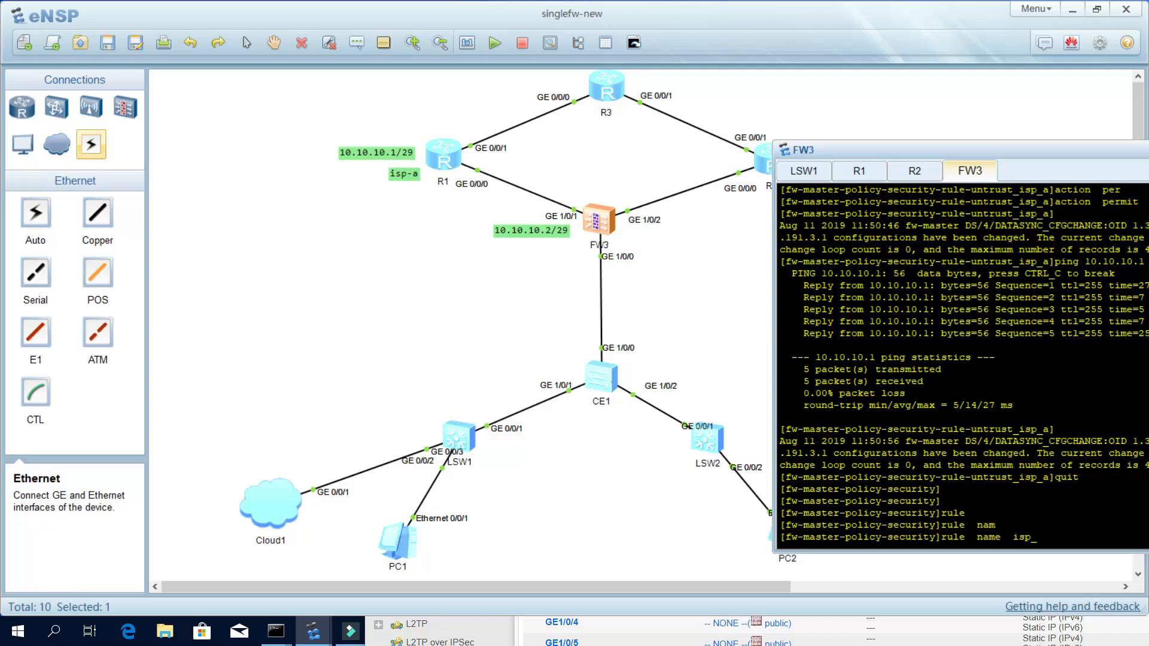
text(bb)
key(Return)
key(Return)
key(Return)
key(Return)
Set rule isp_b's source zone to local and its source address to 11.11.x.
text(so)
key(Tab)
text(z)
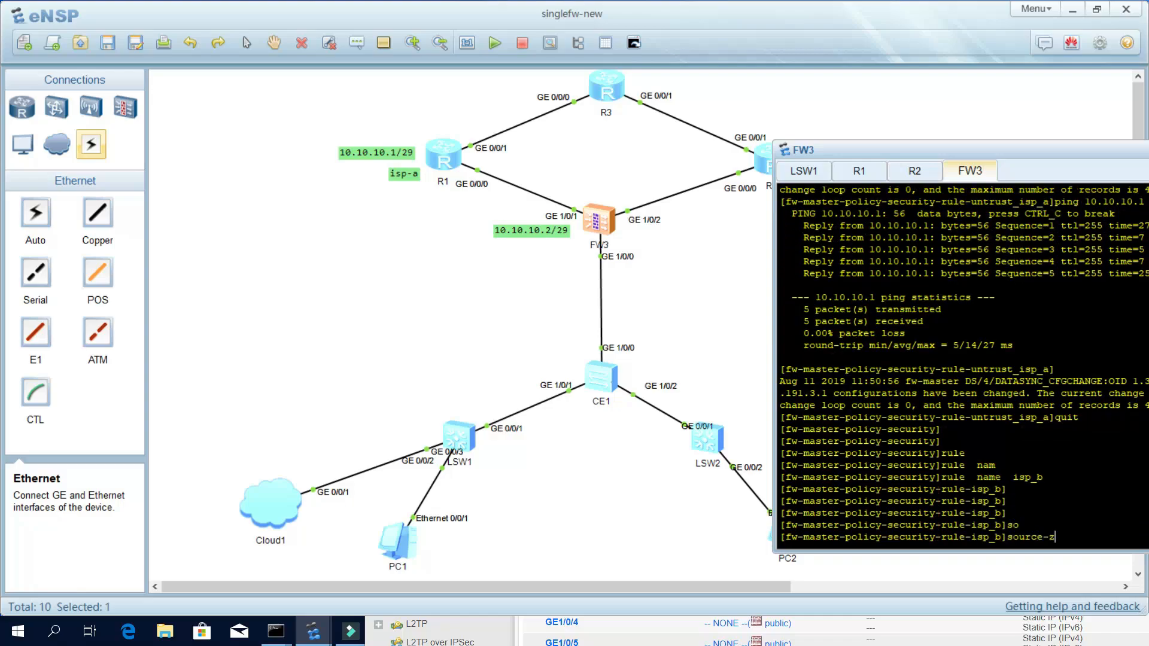
text(o)
key(Tab)
text(local)
key(Return)
key(Return)
key(Return)
text(so)
key(Tab)
text(add)
key(Tab)
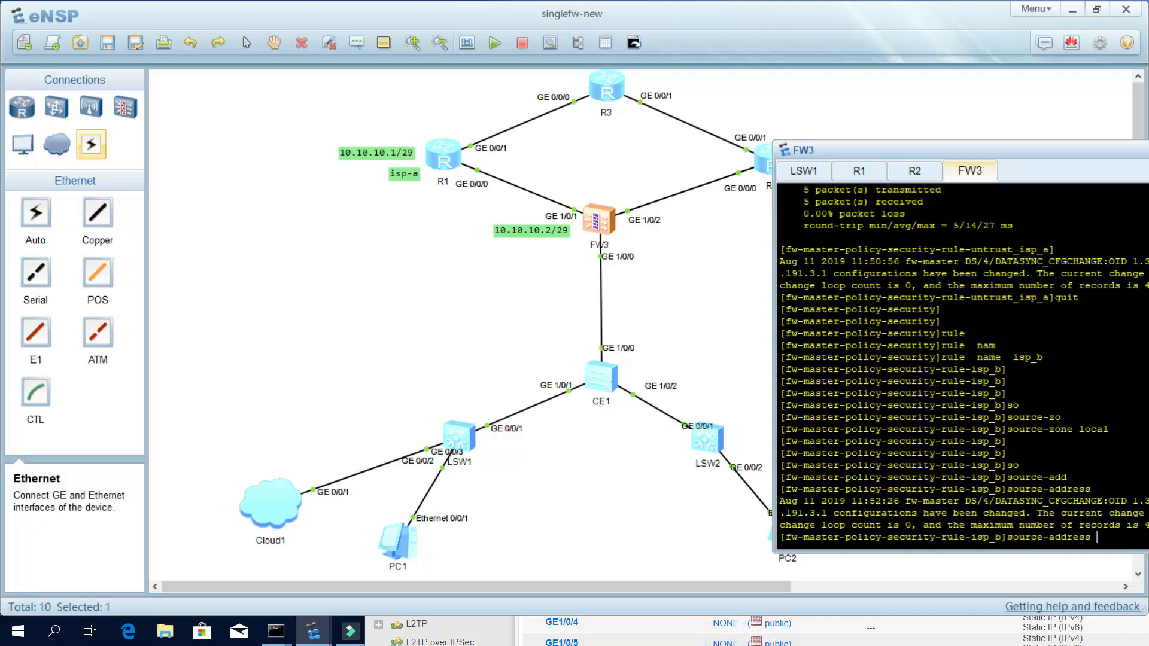
text(11.11)
key(Return)
key(Return)
key(Return)
Set rule isp_b's destination zone to untrust and its action to permit.
text(des)
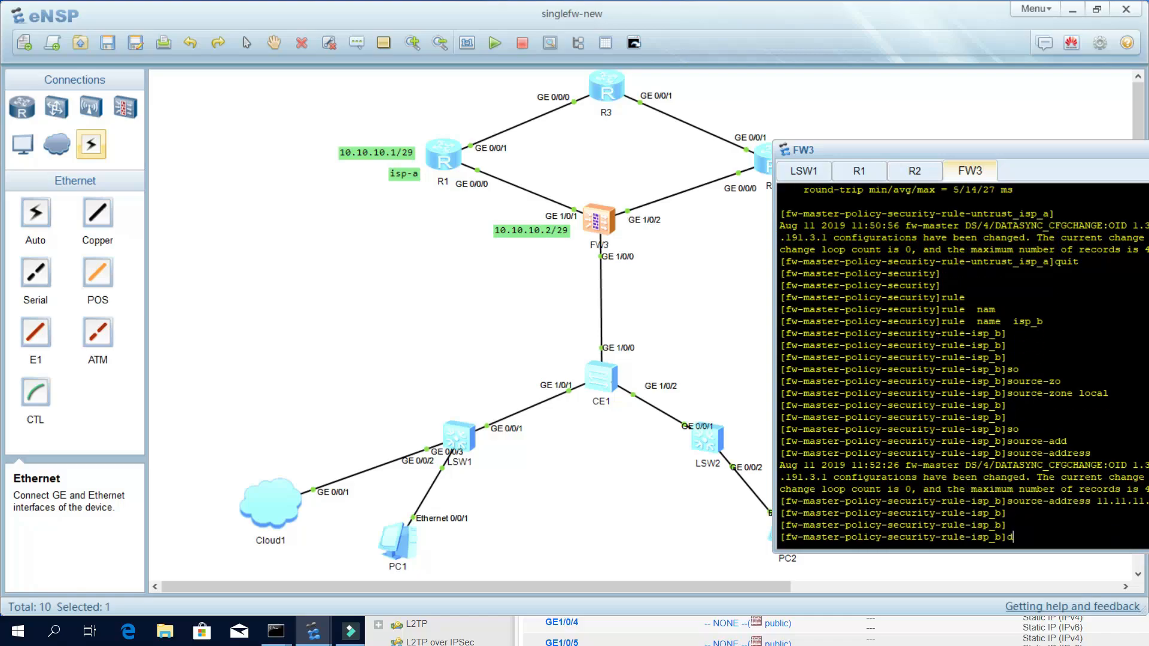
key(Tab)
text(untr)
key(Tab)
key(Return)
key(Return)
key(Return)
text(act)
key(Tab)
text(per)
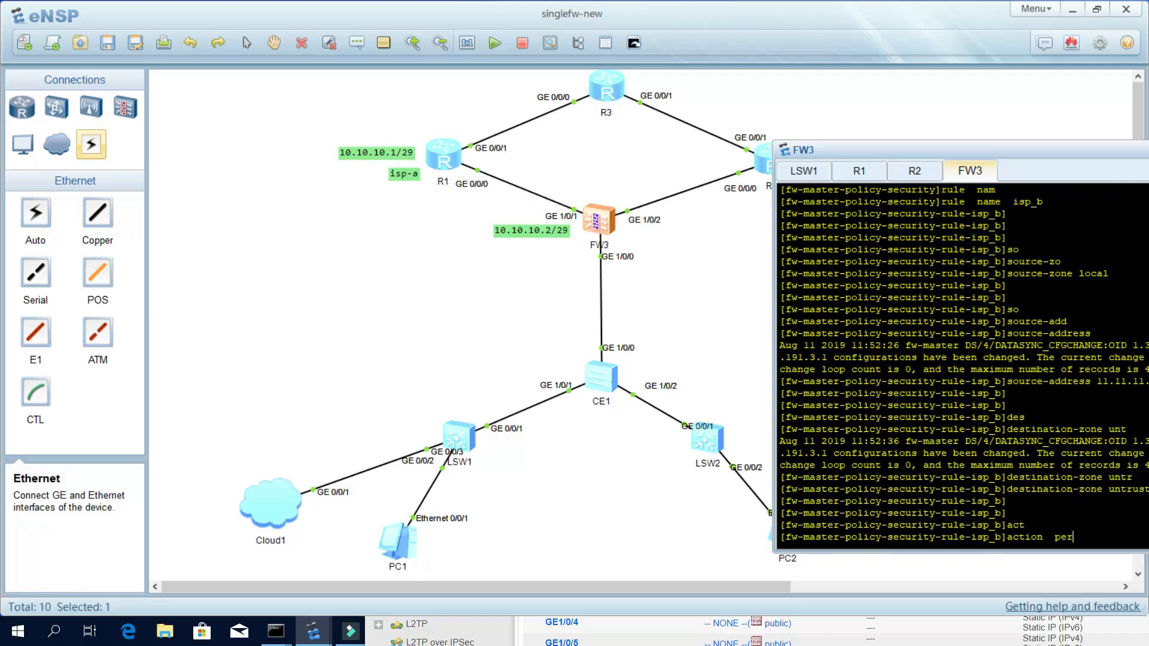
key(Tab)
key(Return)
key(Return)
key(Return)
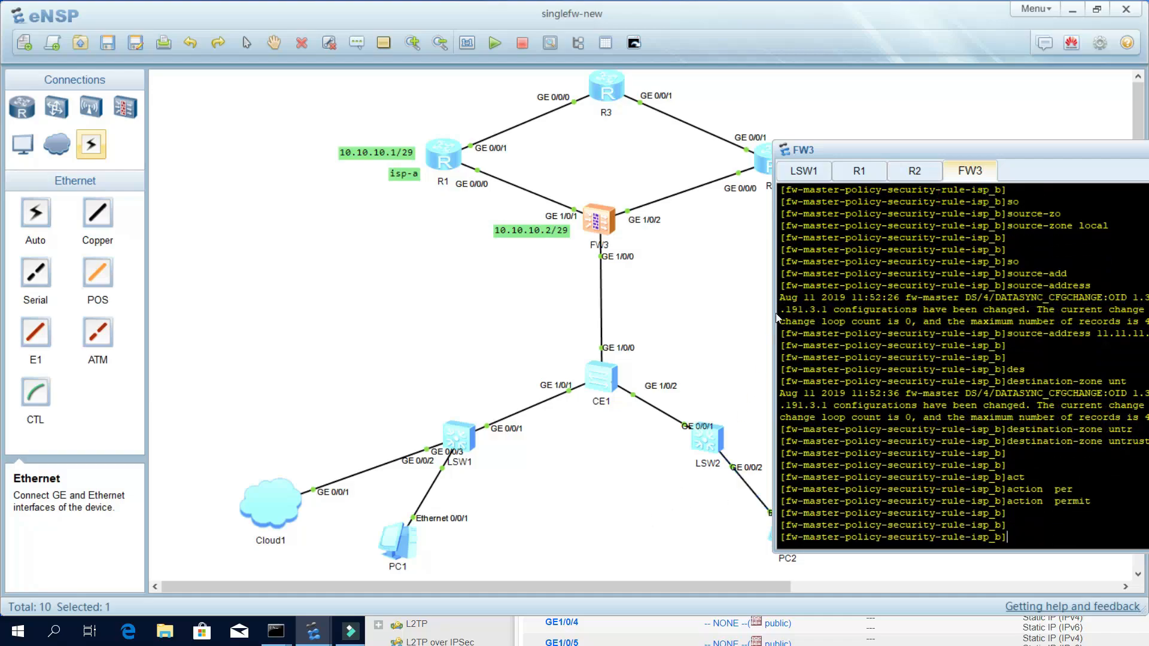
On R2's console, enter system view and rename the router to isp-b.
click(922, 172)
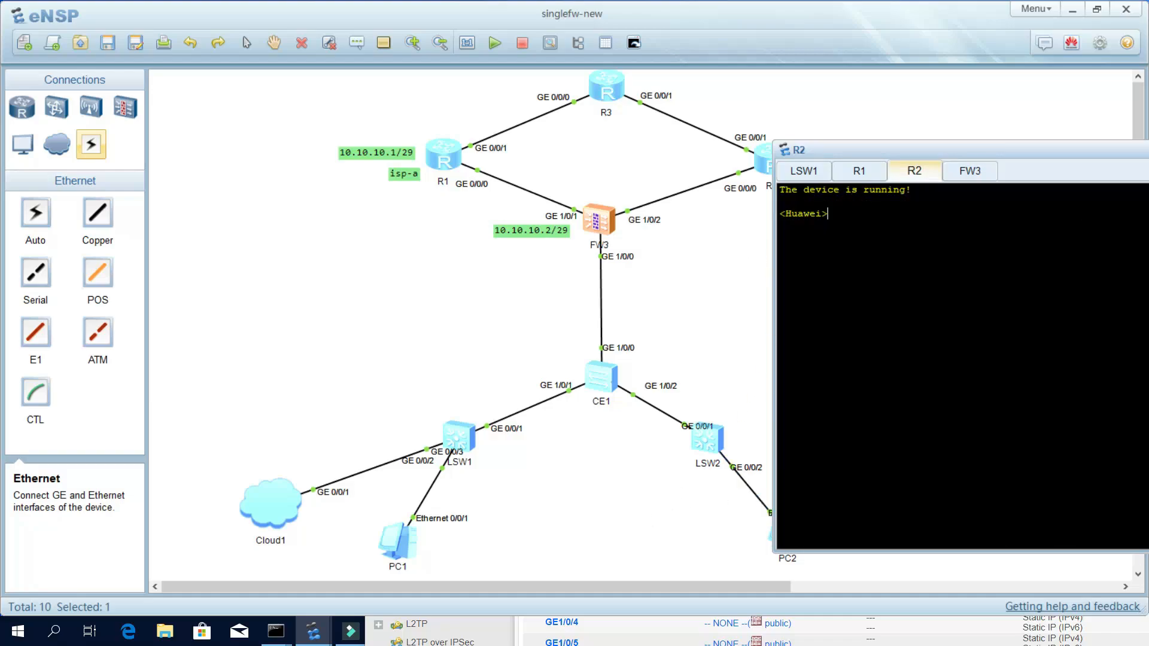
text(sy)
key(Tab)
key(Return)
key(Return)
key(Return)
text(sy)
key(Tab)
text(isp-b)
key(Return)
key(Return)
key(Return)
Assign IP address 11.11.11.1/29 to interface GE0/0/0.
text(int)
key(Tab)
text(g0/0/)
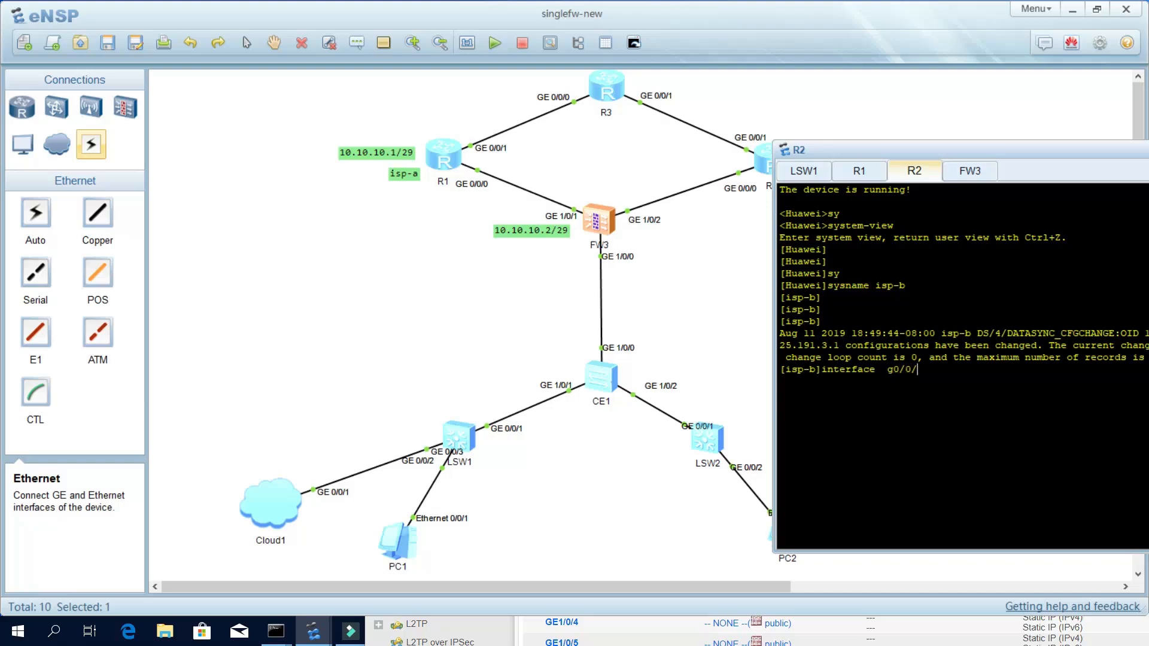
text(0)
key(Return)
key(Return)
key(Return)
key(Return)
text(ip add)
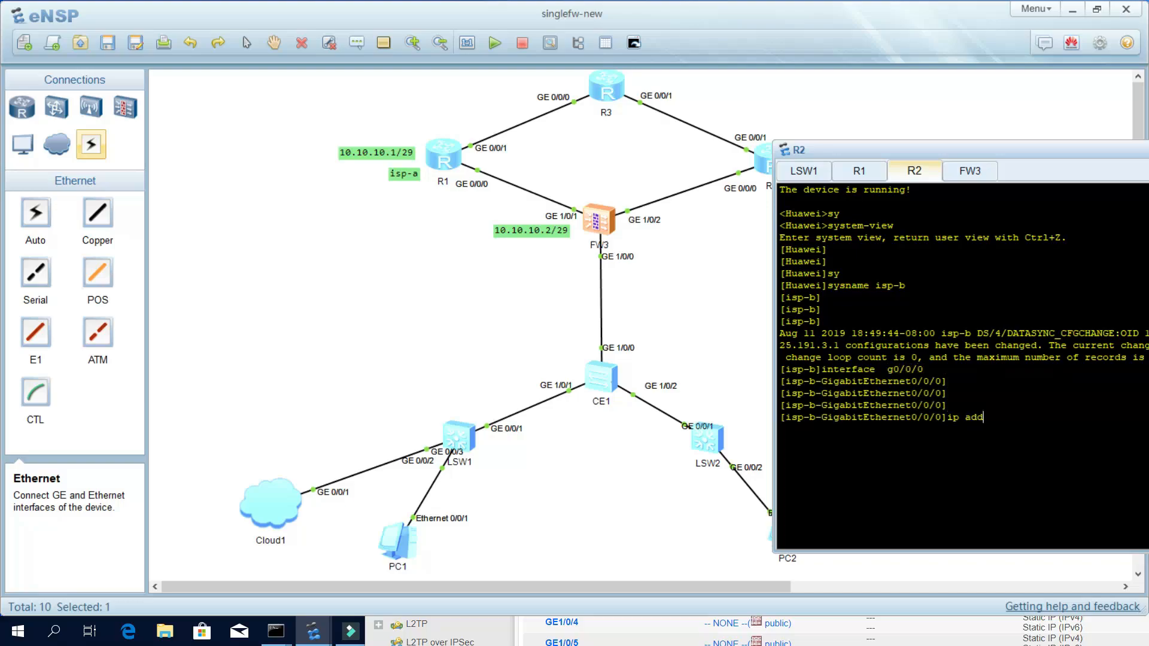
key(Tab)
text(11.1)
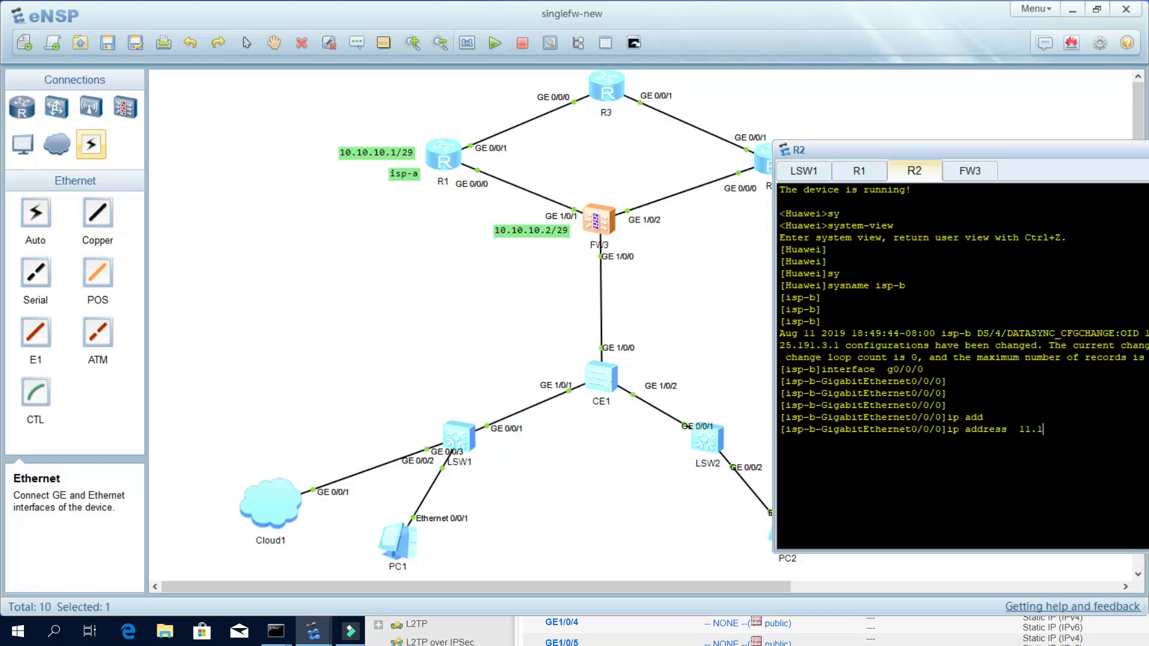
text(1.11.1 29)
key(Return)
key(Return)
key(Return)
key(Return)
Ping the firewall at 11.11.11.2 from isp-b.
text(p)
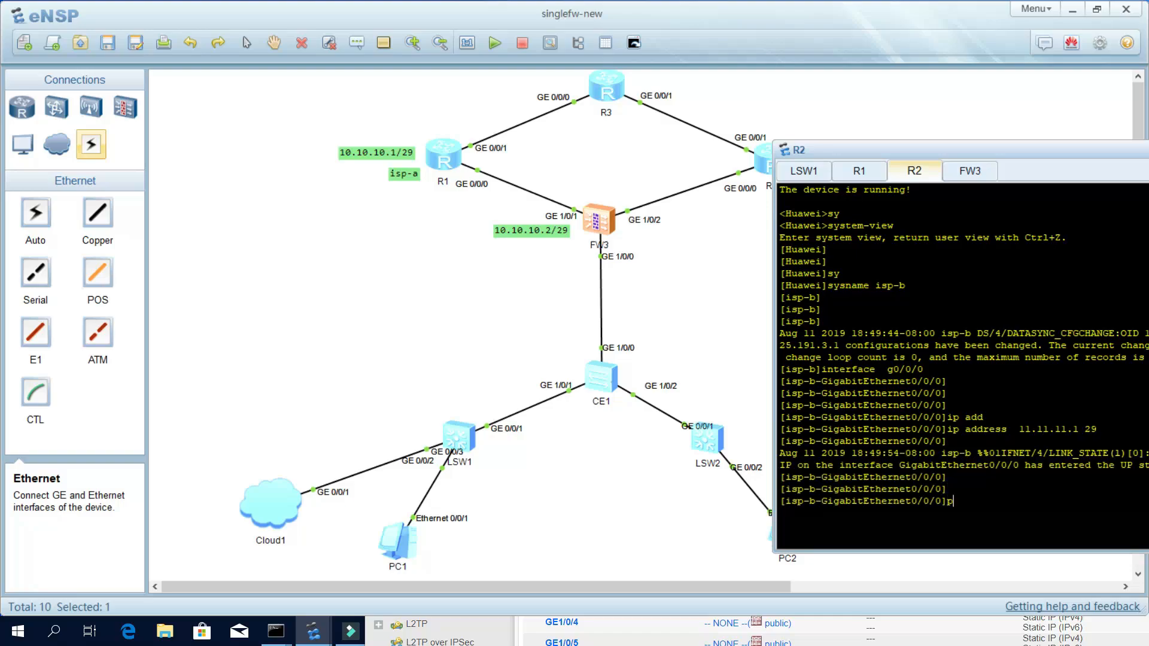
text(ing 11.11.11.2)
key(Return)
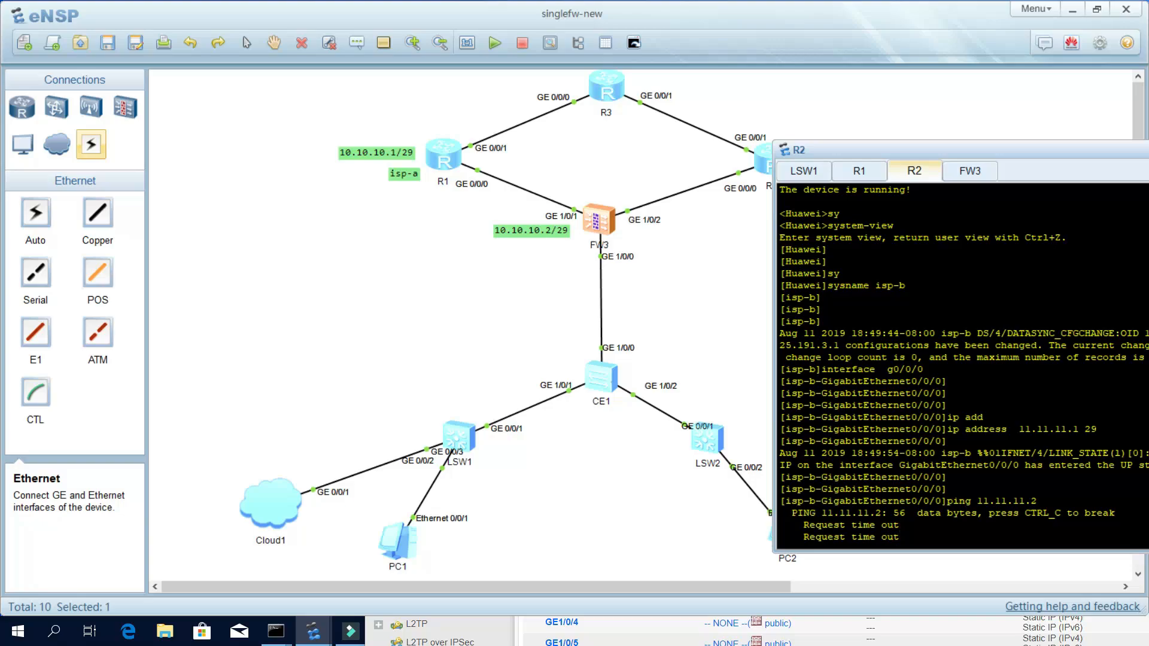
click(970, 173)
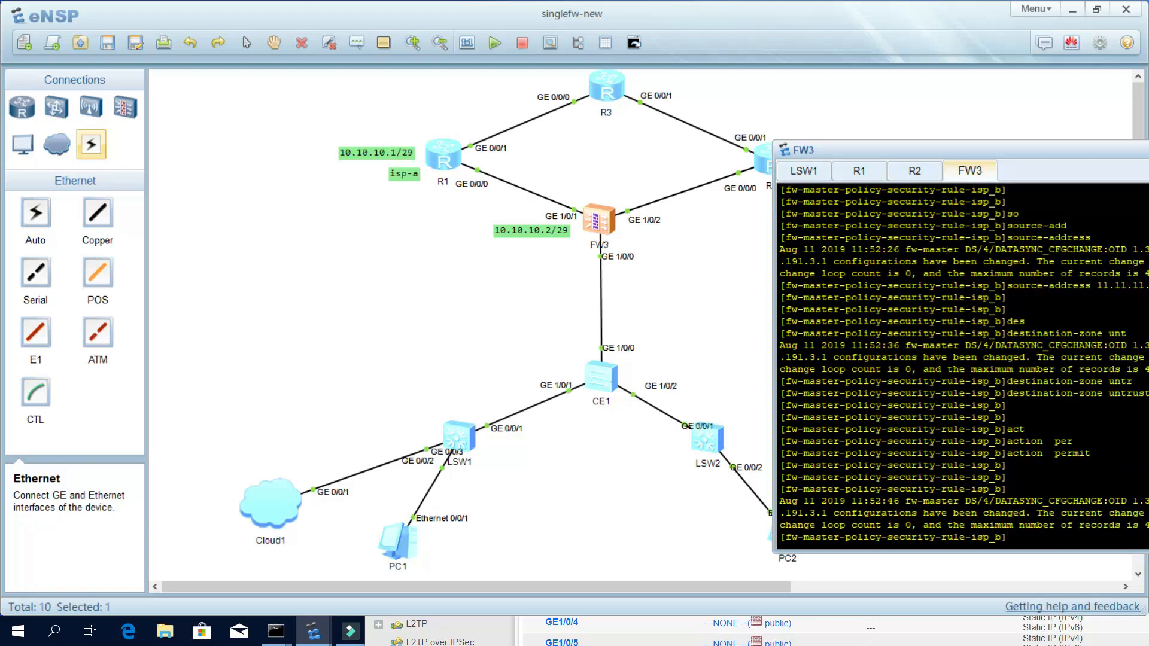
On FW3, leave rule isp_b, enter interface GE1/0/2 and display its current configuration.
key(Return)
key(Return)
text(quit)
key(Return)
key(Return)
key(Return)
text(int)
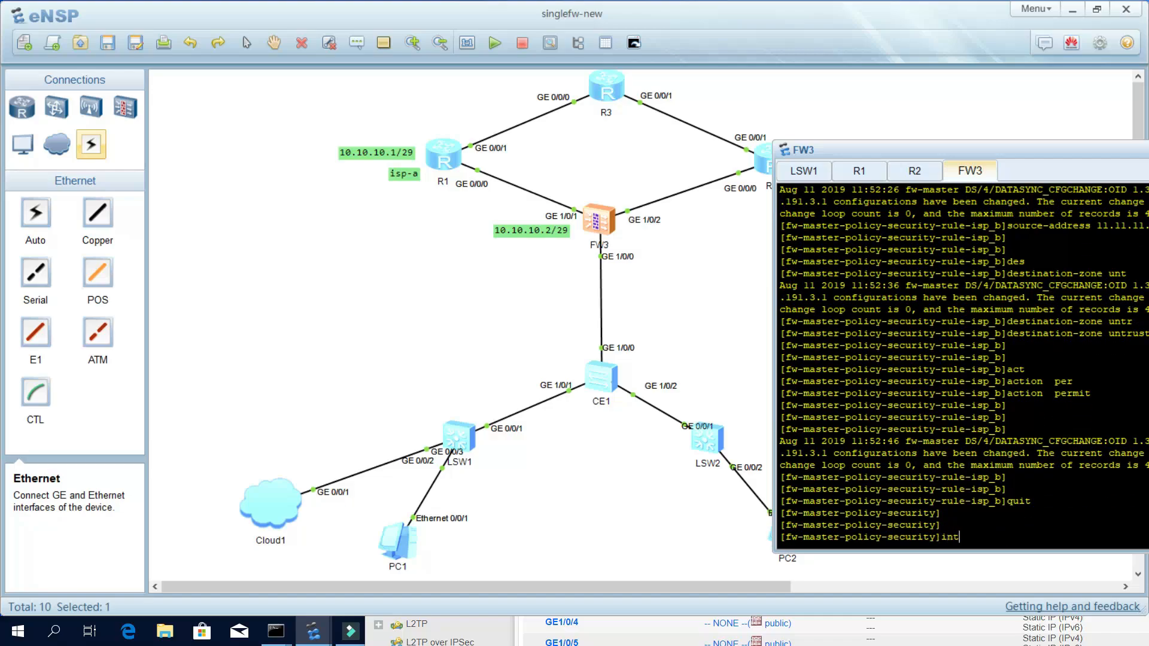
text(er)
key(Return)
text(inter g1/0/2)
key(Return)
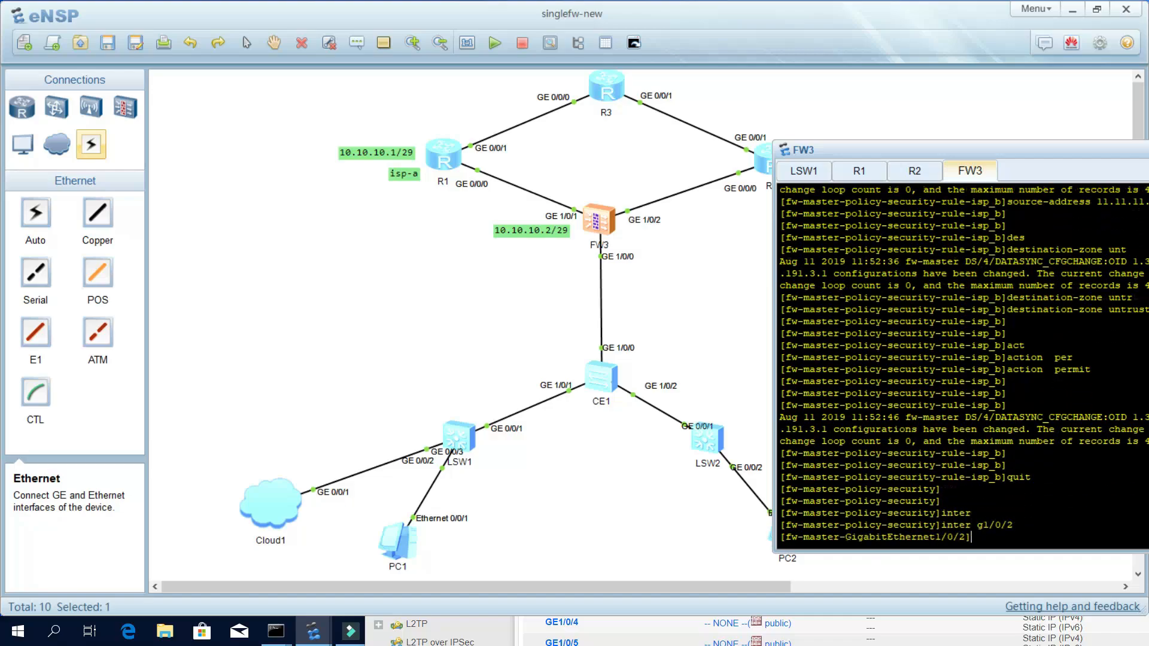
key(Return)
key(Return)
text(di this)
key(Return)
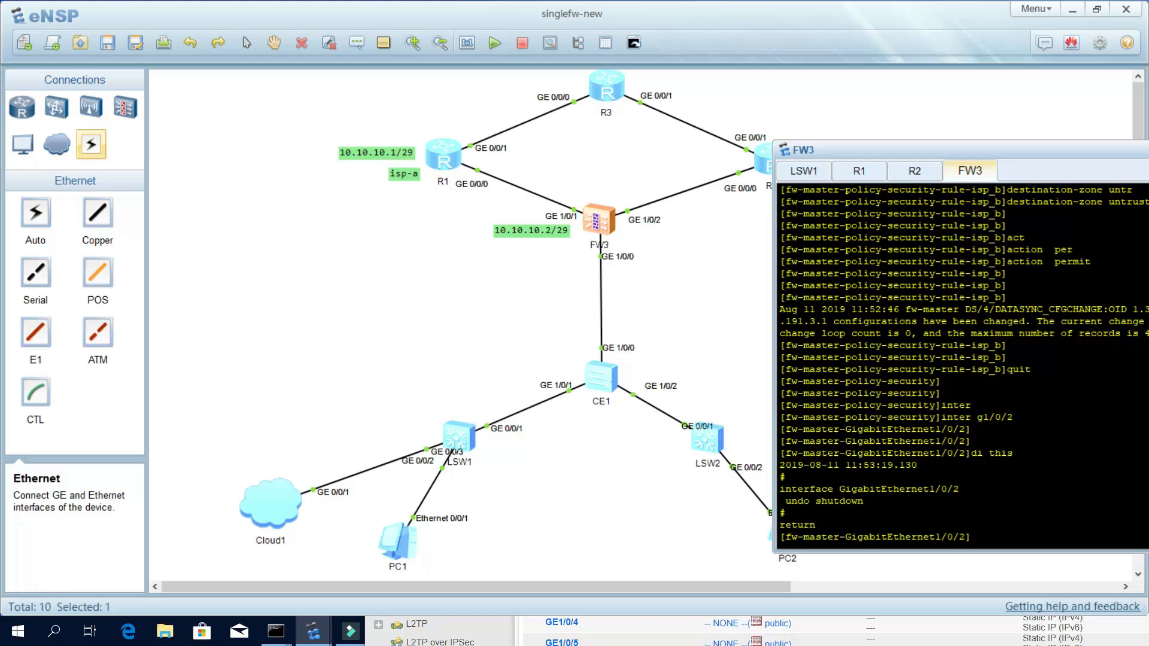
key(Return)
key(Return)
key(Return)
key(Return)
Give GE1/0/2 the address 11.11.11.2/29 and enable service management.
text(ip add)
key(Tab)
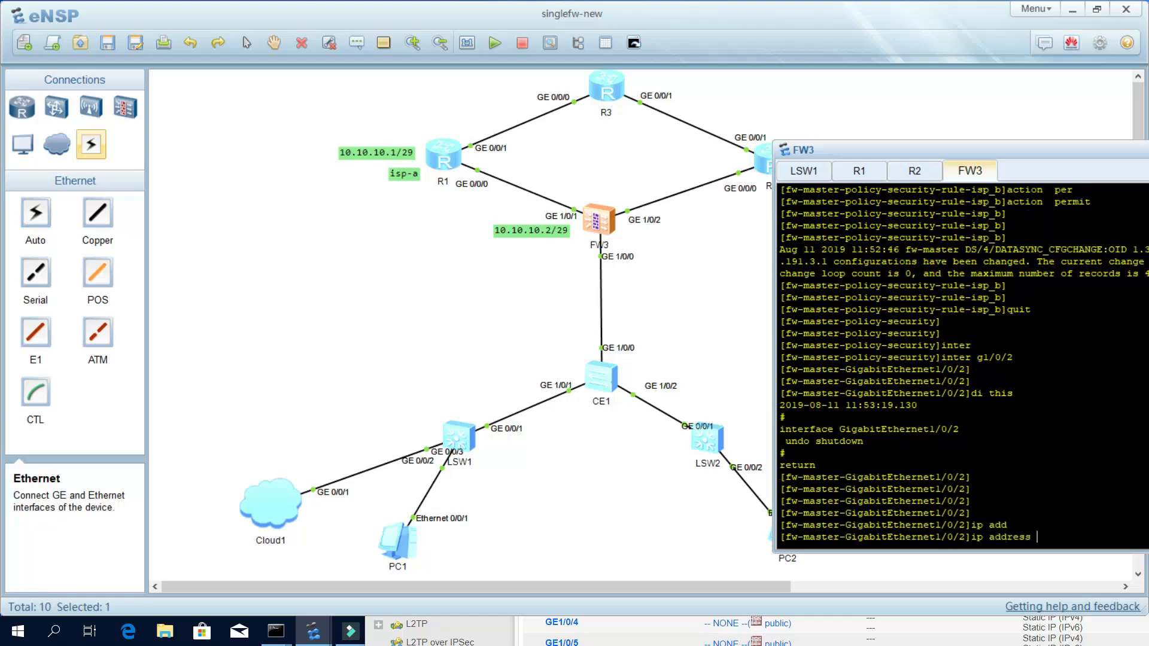
text(1.11.1.2 29)
key(Return)
key(Return)
key(Return)
key(Return)
text(ser)
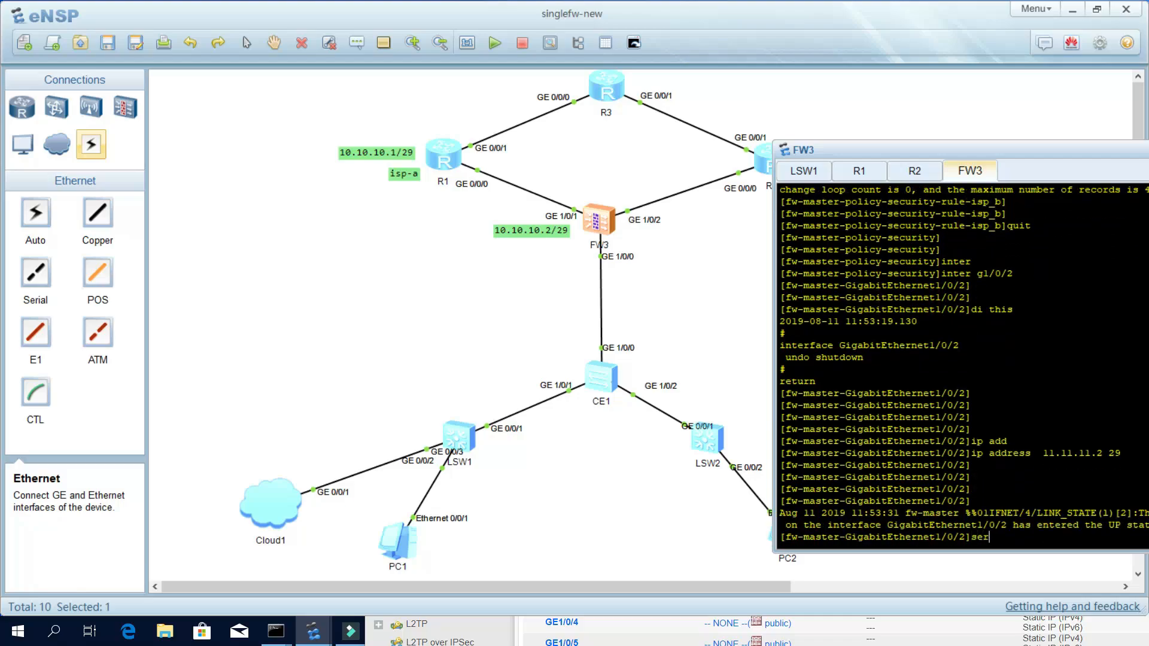
key(Tab)
text(m)
key(Tab)
text(en)
key(Tab)
key(Return)
key(Return)
key(Return)
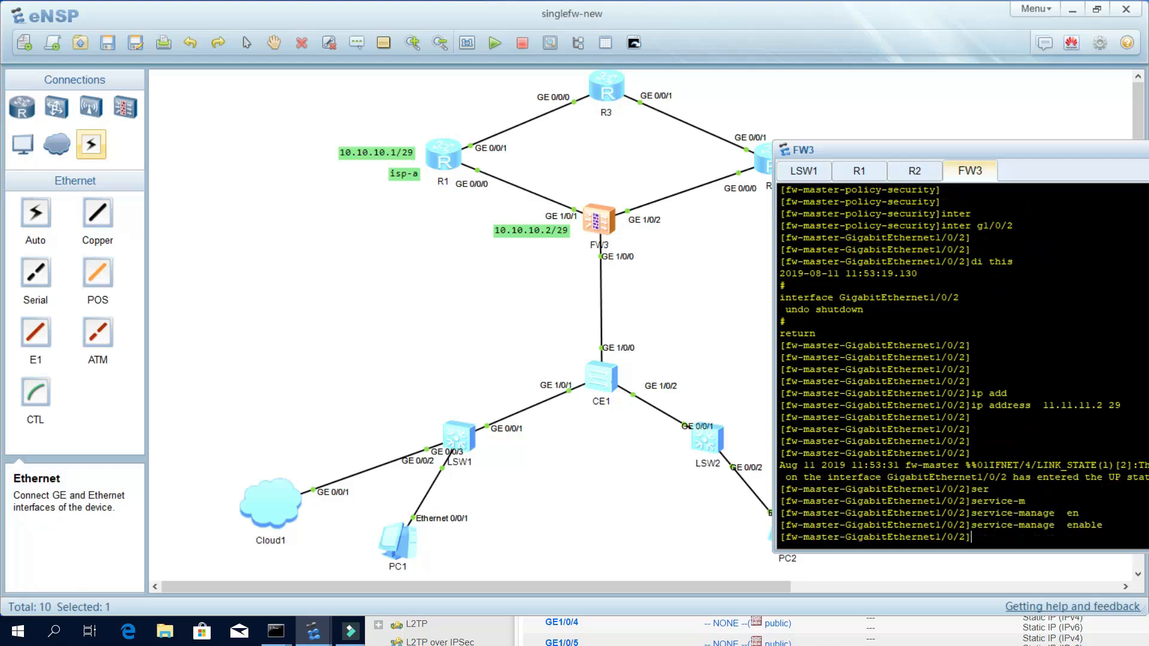
Permit ping on GE1/0/2 with service-manage and display the interface configuration.
text(ser)
key(Tab)
text(m)
key(Tab)
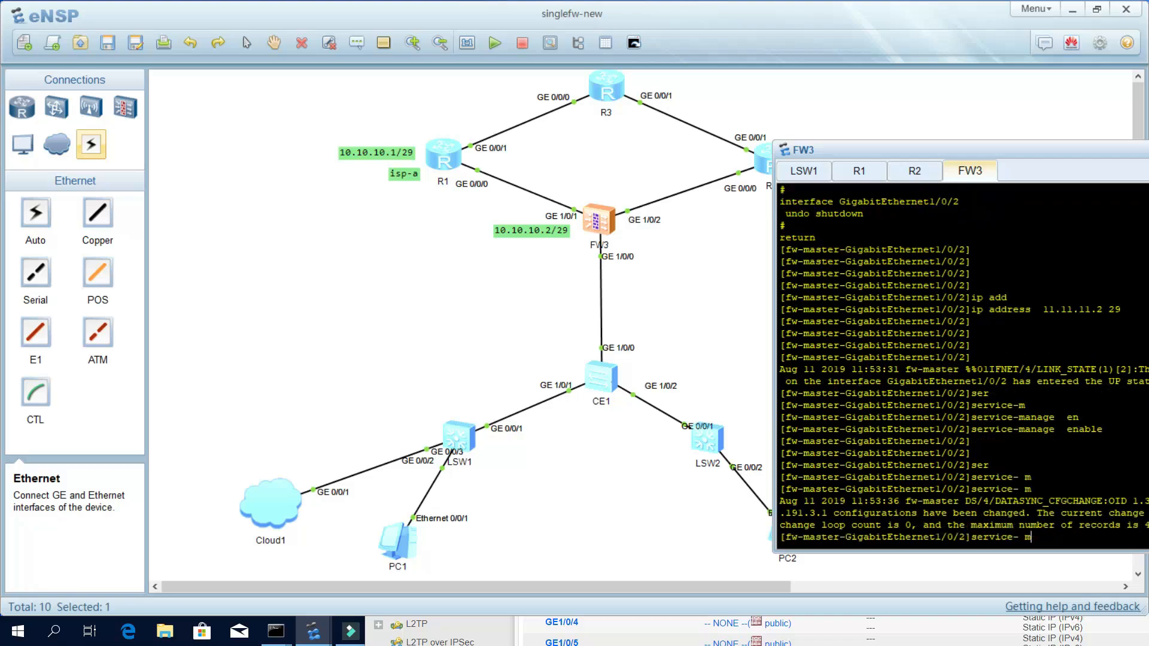
key(Tab)
text(manage ping en)
key(Tab)
key(BackSpace)
key(BackSpace)
text(per)
key(Tab)
key(Return)
key(Return)
key(Return)
key(Return)
key(Return)
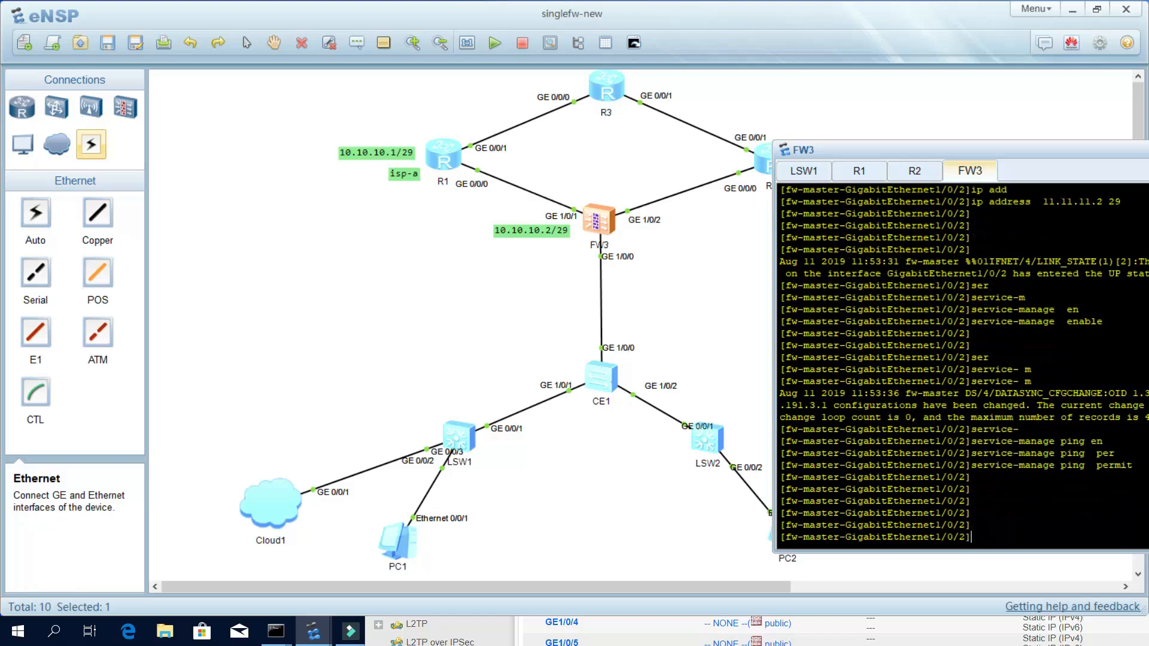
text(di this)
key(Return)
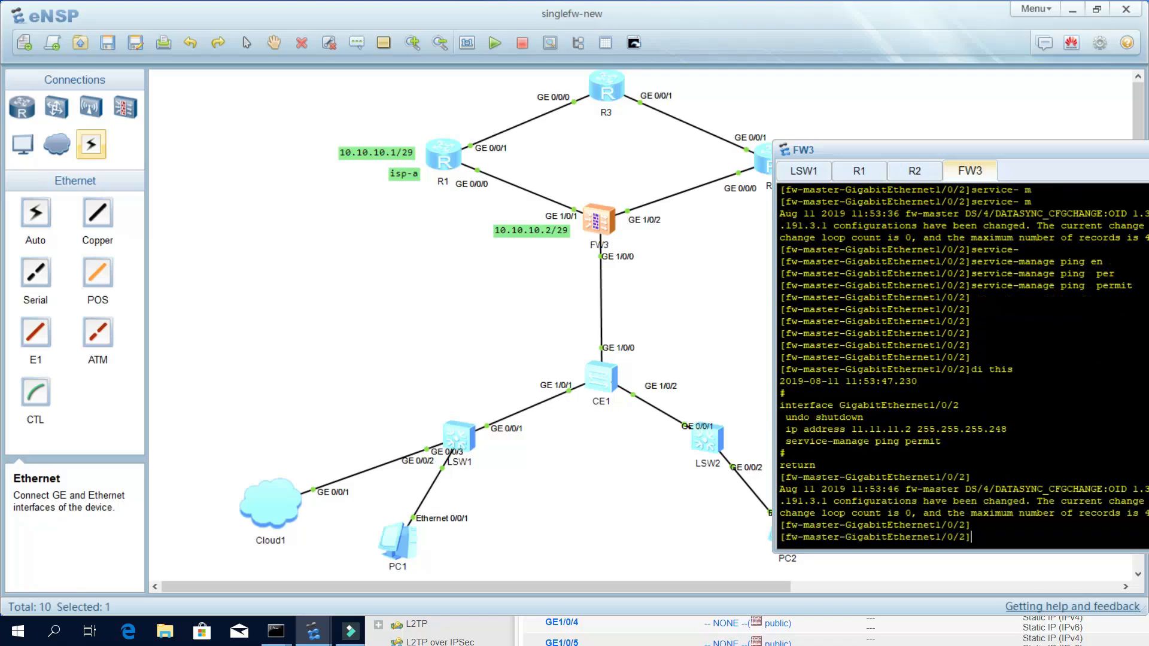
key(Return)
key(Return)
key(Return)
key(Return)
Add interface GE1/0/2 to FW3's untrust firewall zone.
text(quit)
key(Return)
key(Return)
key(Return)
text(fir)
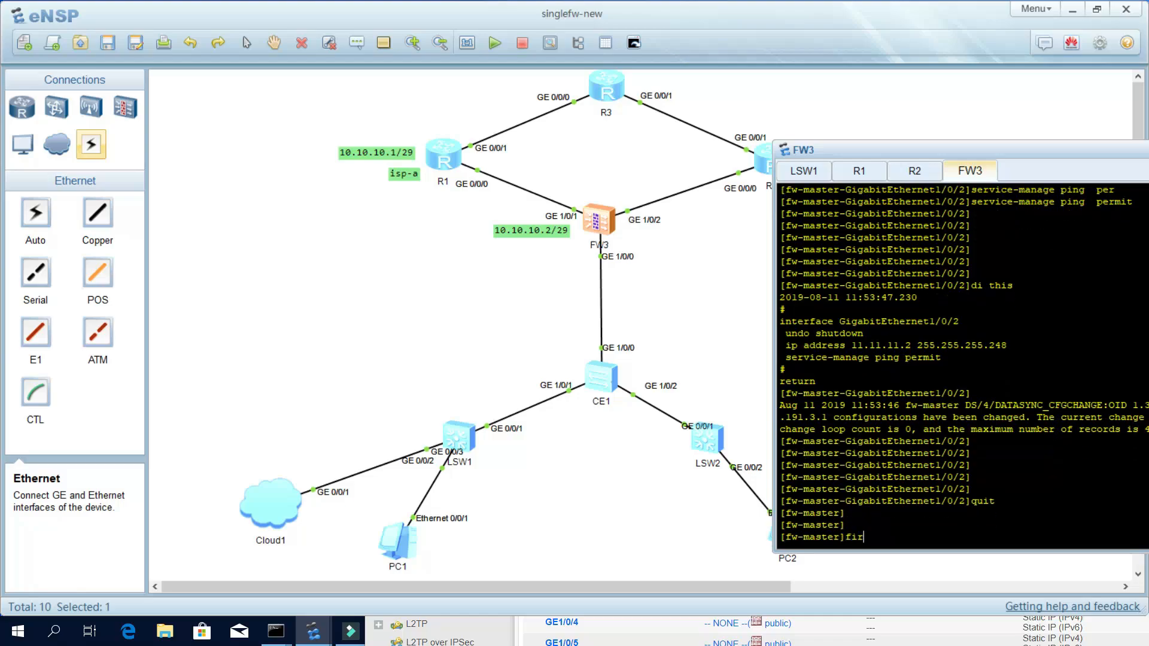
text(ewall)
key(Tab)
text(zo)
key(Tab)
text(untr)
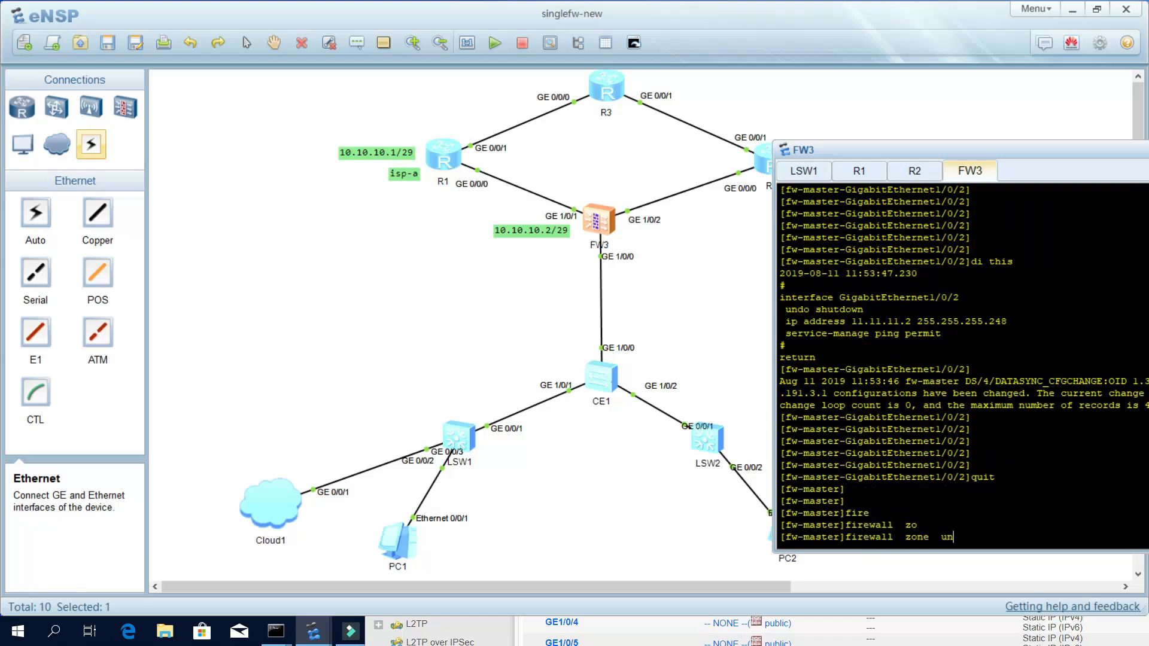
key(Tab)
key(Return)
key(Return)
key(Return)
text(add)
key(Tab)
text(inter)
key(Tab)
text(g1/0/)
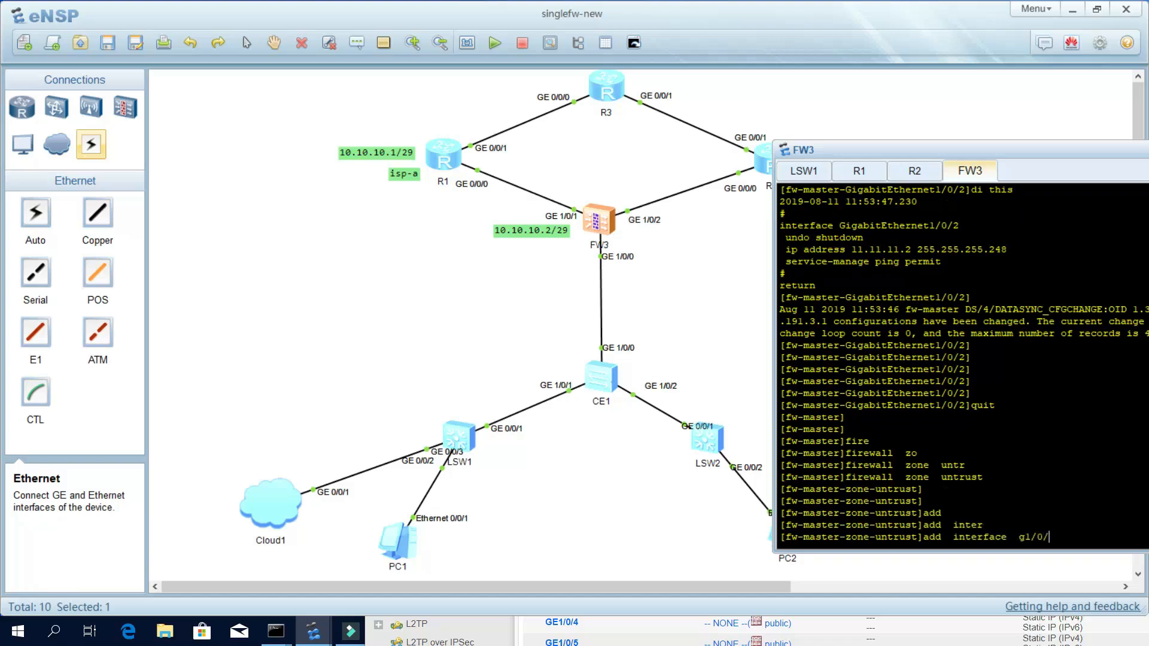
text(2)
key(Return)
key(Return)
key(Return)
key(Return)
key(Return)
From FW3, ping 11.11.11.2 and then isp-b at 11.11.11.1.
text(ping 11.11.11.2)
key(Return)
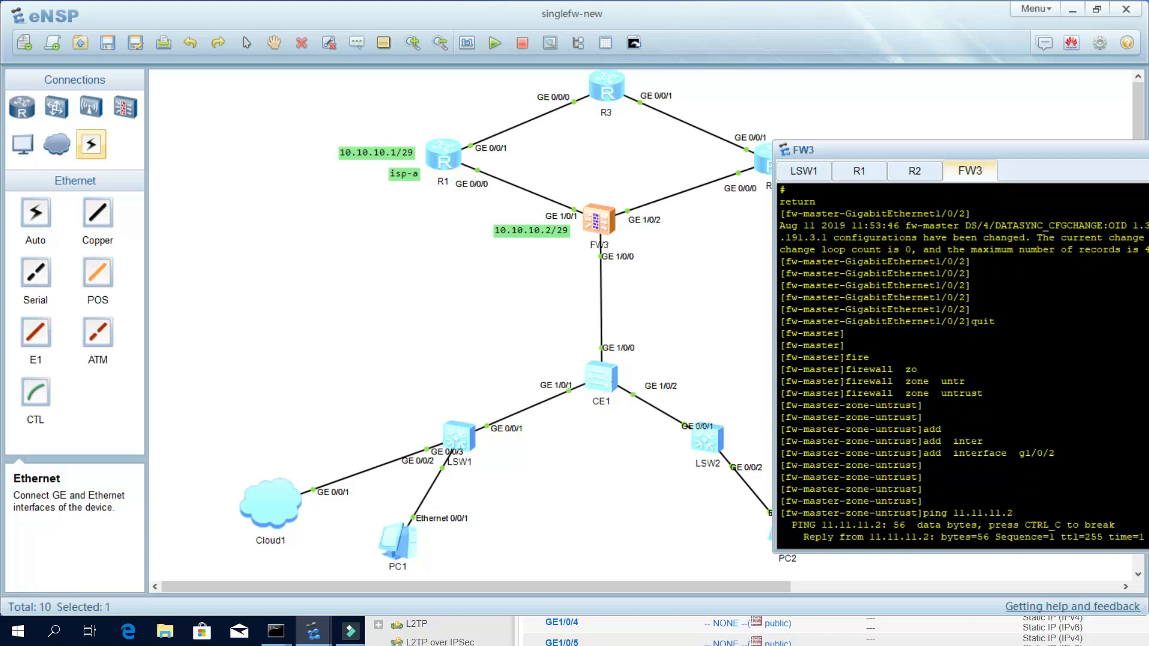
key(Up)
key(BackSpace)
text(1)
key(Return)
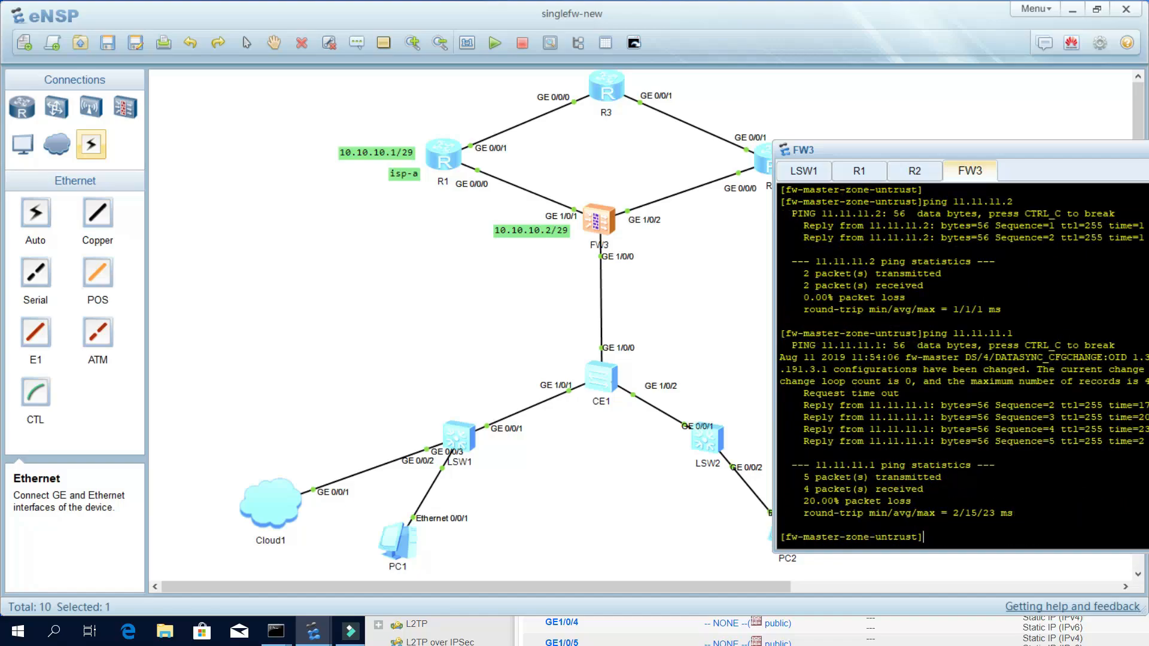
From isp-b, ping the firewall at 11.11.11.2 and get all replies.
click(919, 172)
text(ping )
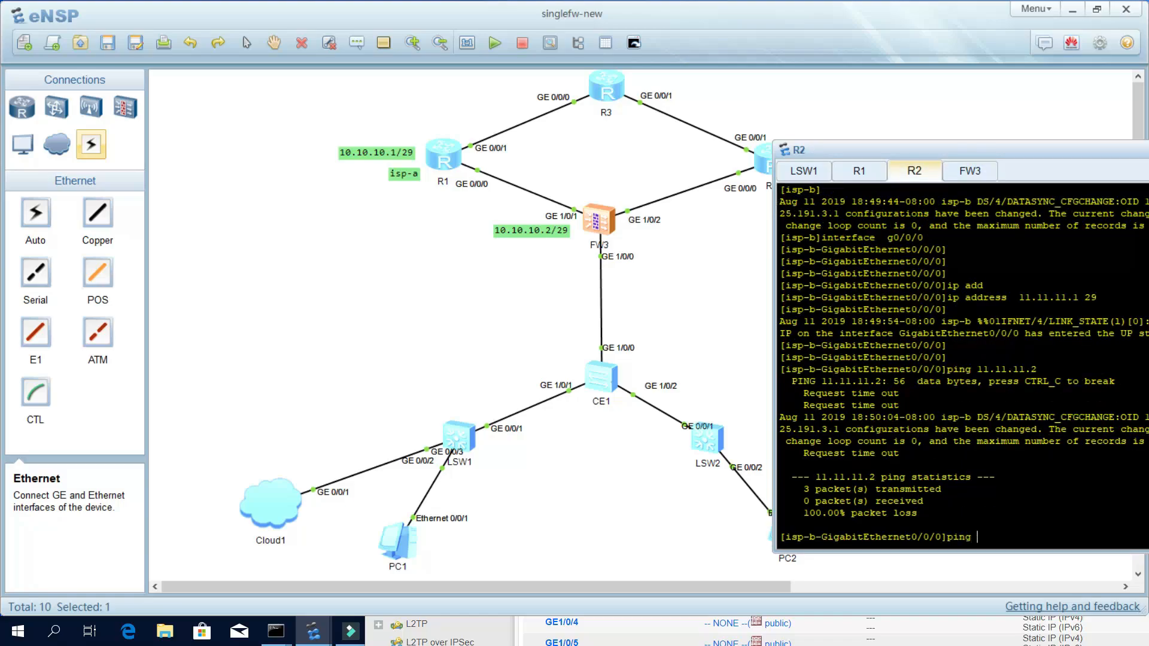
text(11.11.11.2)
key(Return)
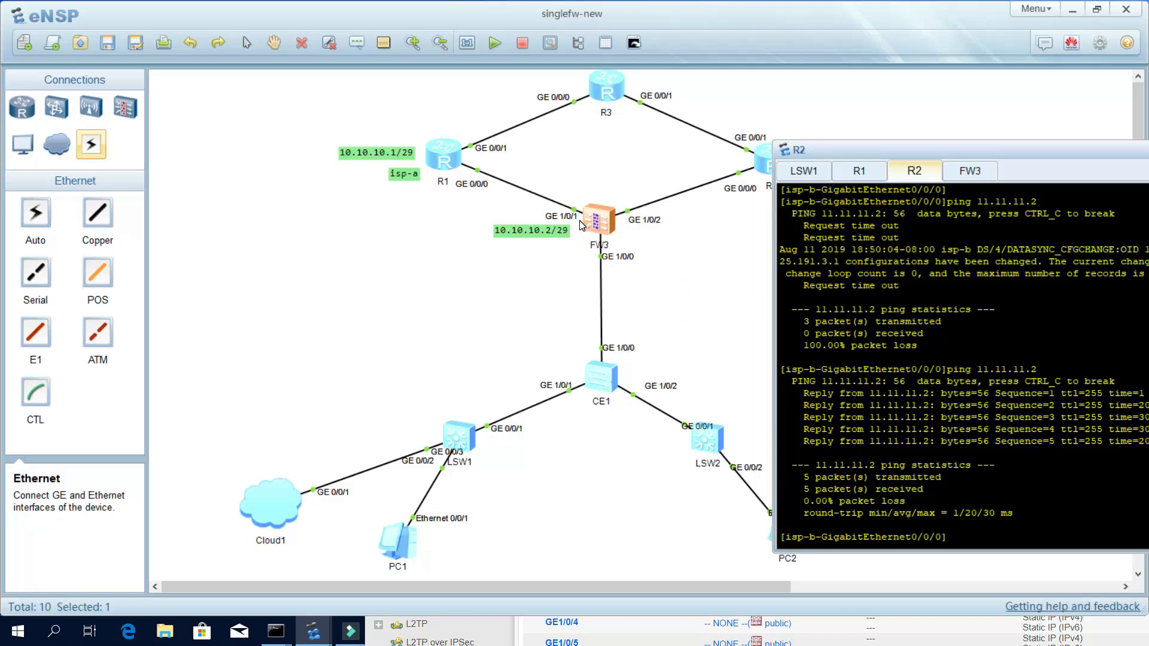
click(719, 259)
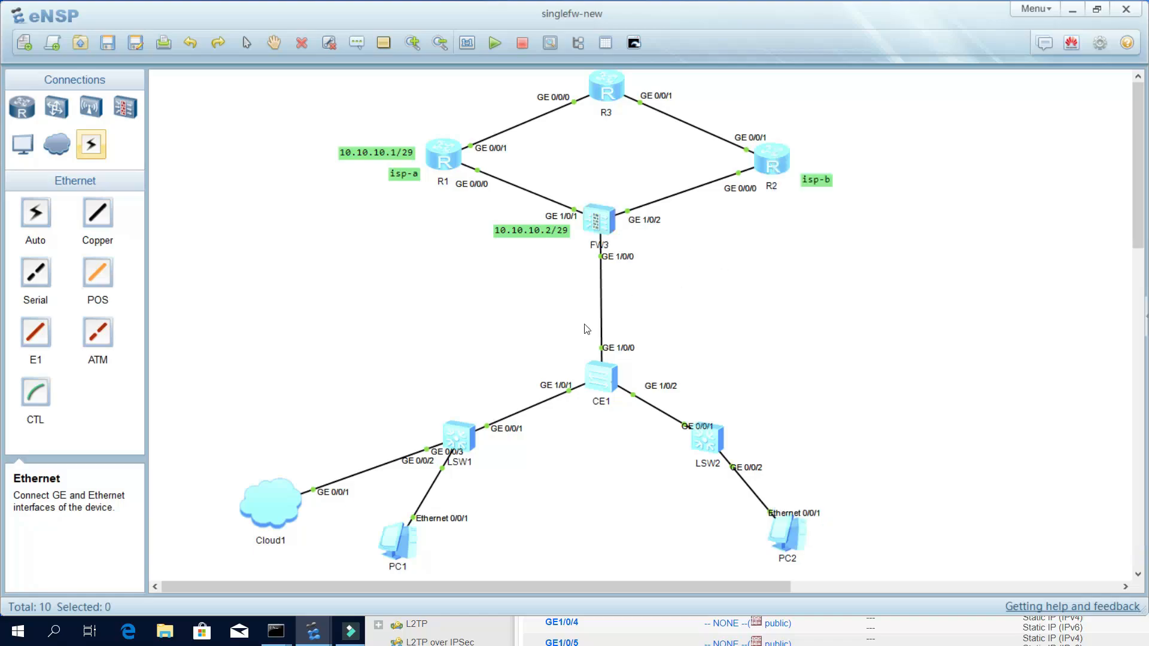
Bring the USG6000V web management page full-screen, reload it and dismiss the experience-plan prompt.
click(615, 633)
drag(809, 302, 632, 51)
drag(957, 50, 870, 49)
drag(1090, 46, 992, 48)
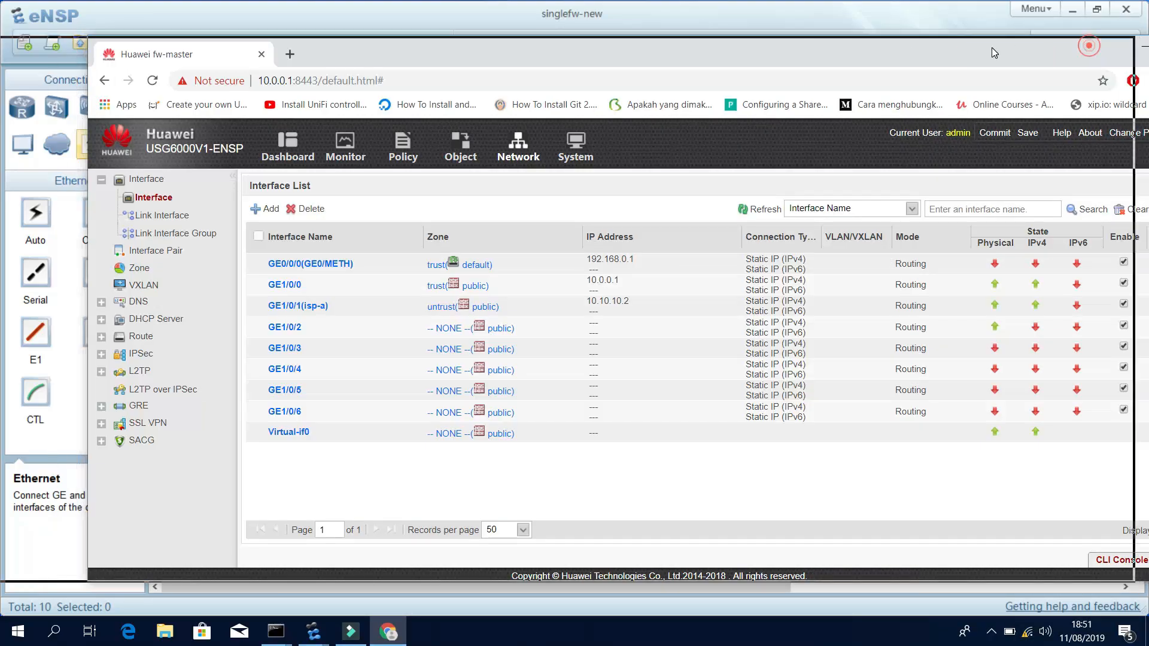
click(1076, 48)
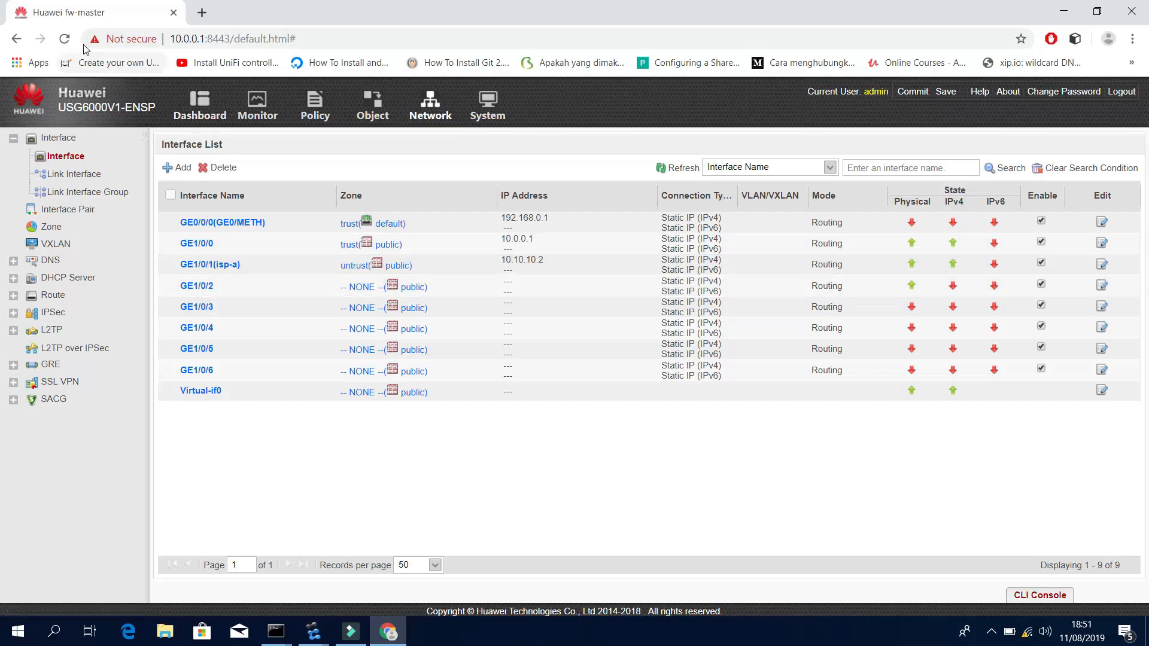
click(65, 38)
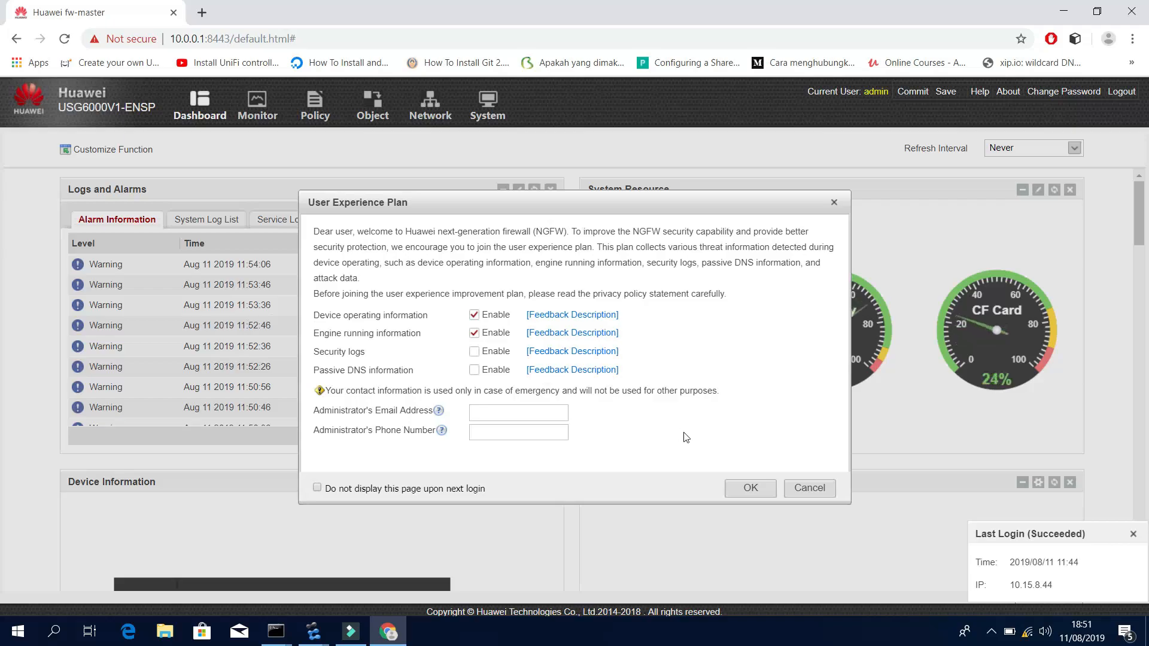
click(810, 488)
Edit interface GE1/0/2 with default gateway 11.11.11.1 and save the changes.
click(429, 108)
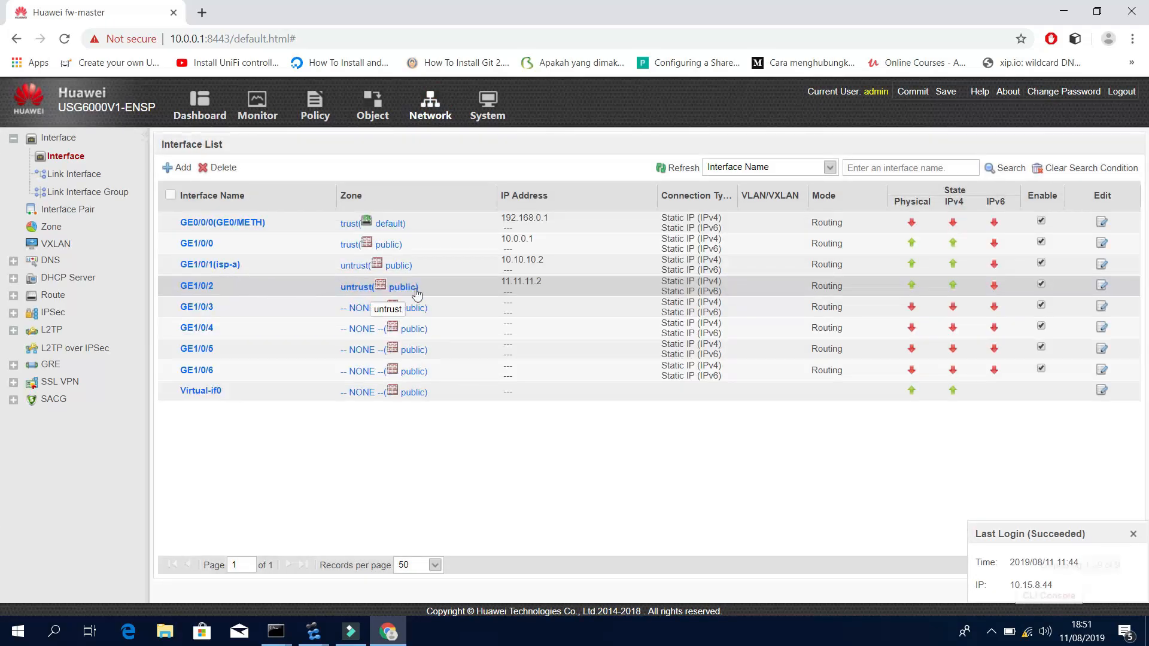
click(211, 286)
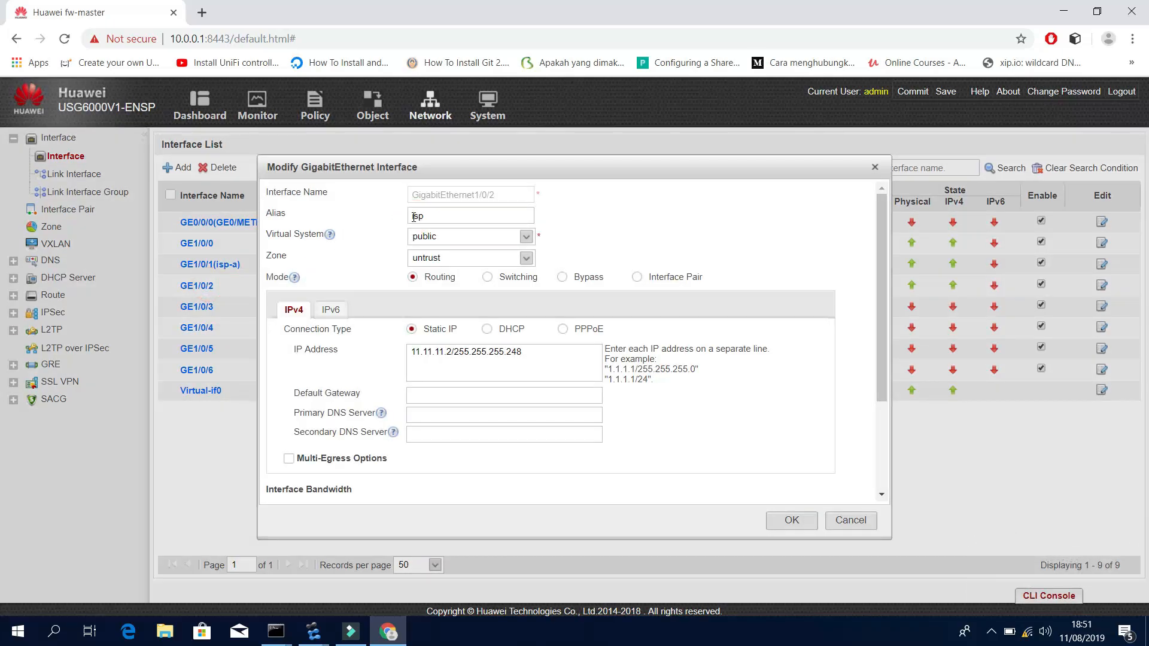
click(430, 390)
text(11.11.11.1)
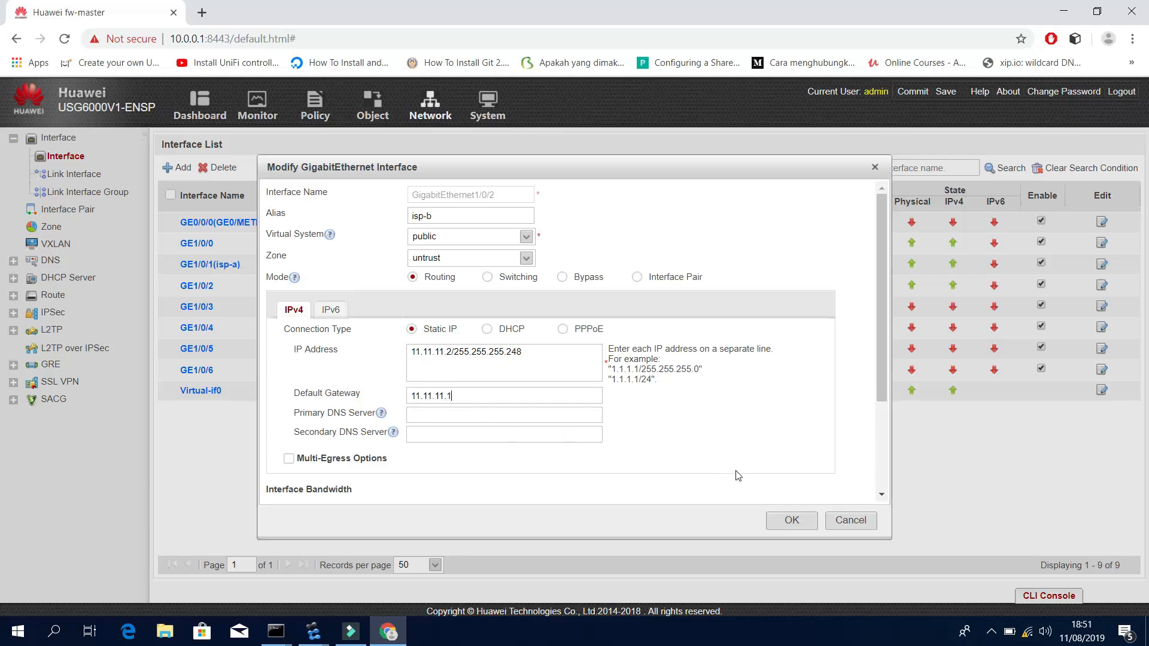
scroll(577, 478, down, 3)
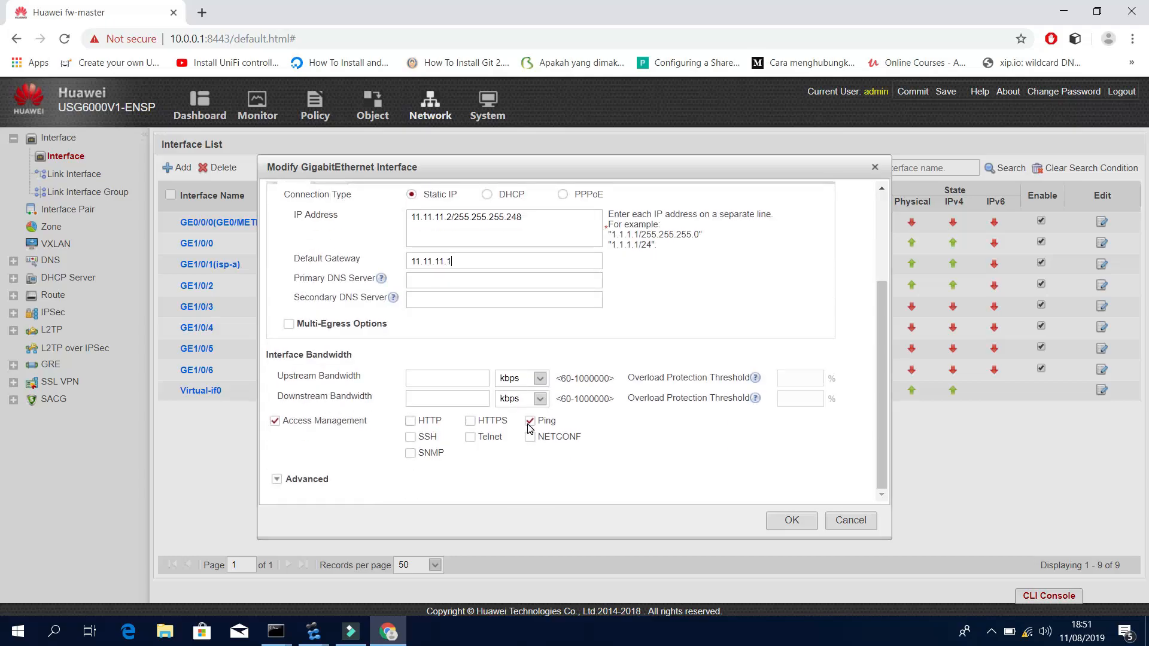
click(792, 520)
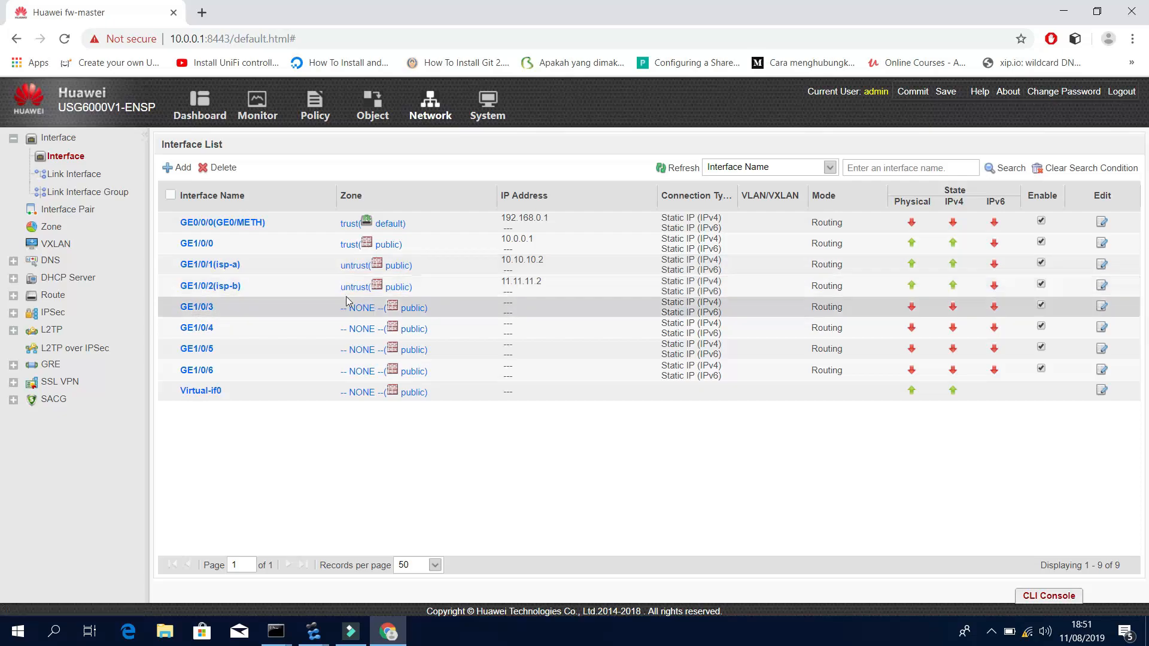
click(1064, 11)
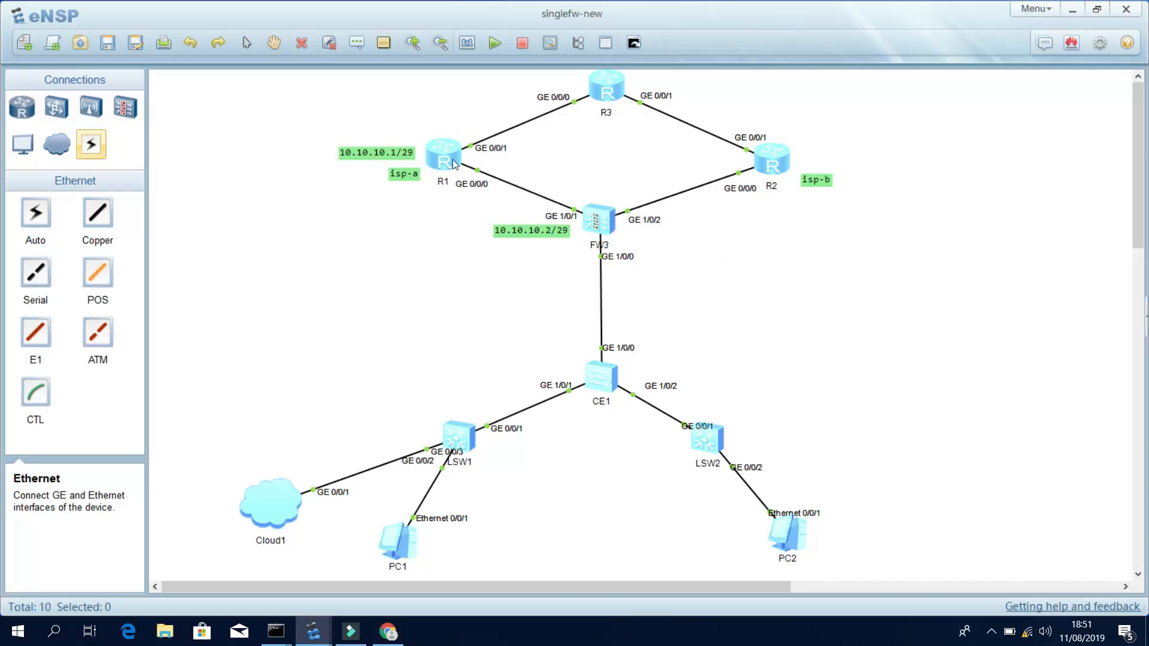
Add text labels 11.11.11.1/29 beside R2 and 11.11.11.2/29 beside FW3's GE 1/0/2.
click(353, 42)
click(778, 220)
text(11.11.11.1/29)
click(755, 284)
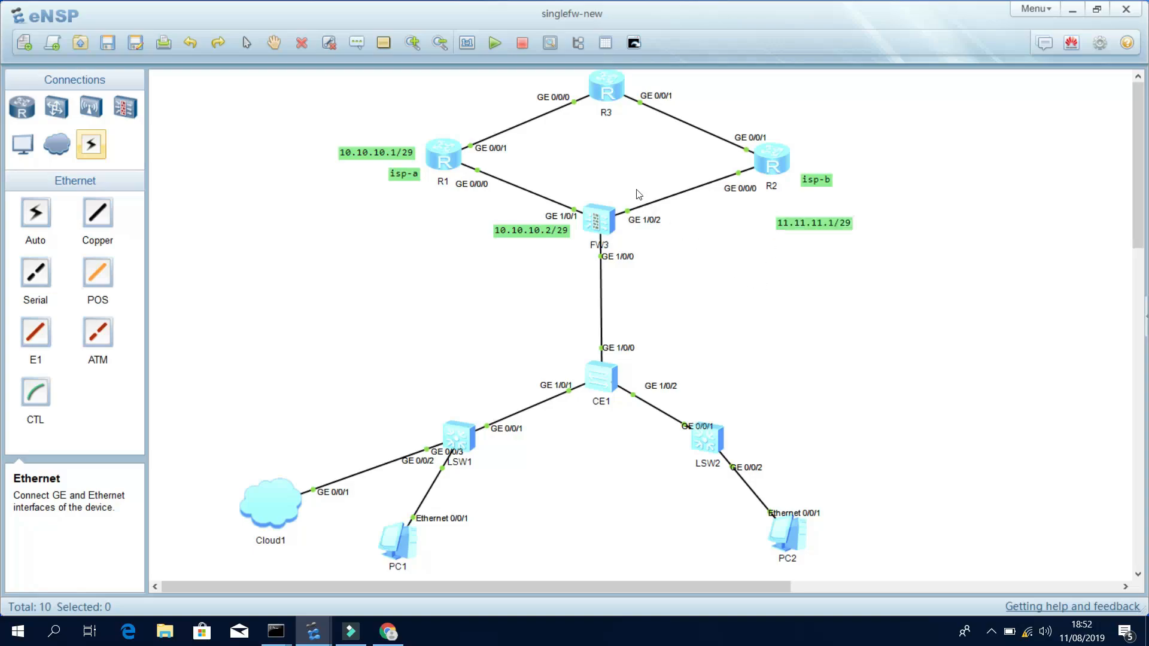
click(357, 44)
click(705, 274)
text(11.11.11.2/29)
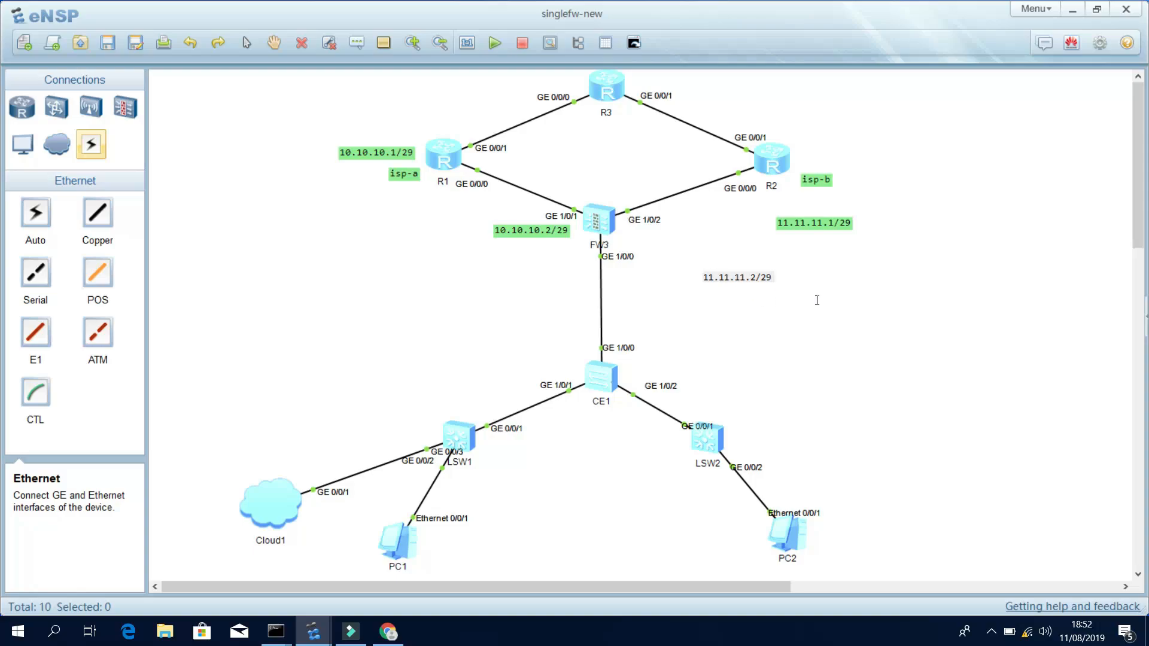
drag(729, 274, 657, 234)
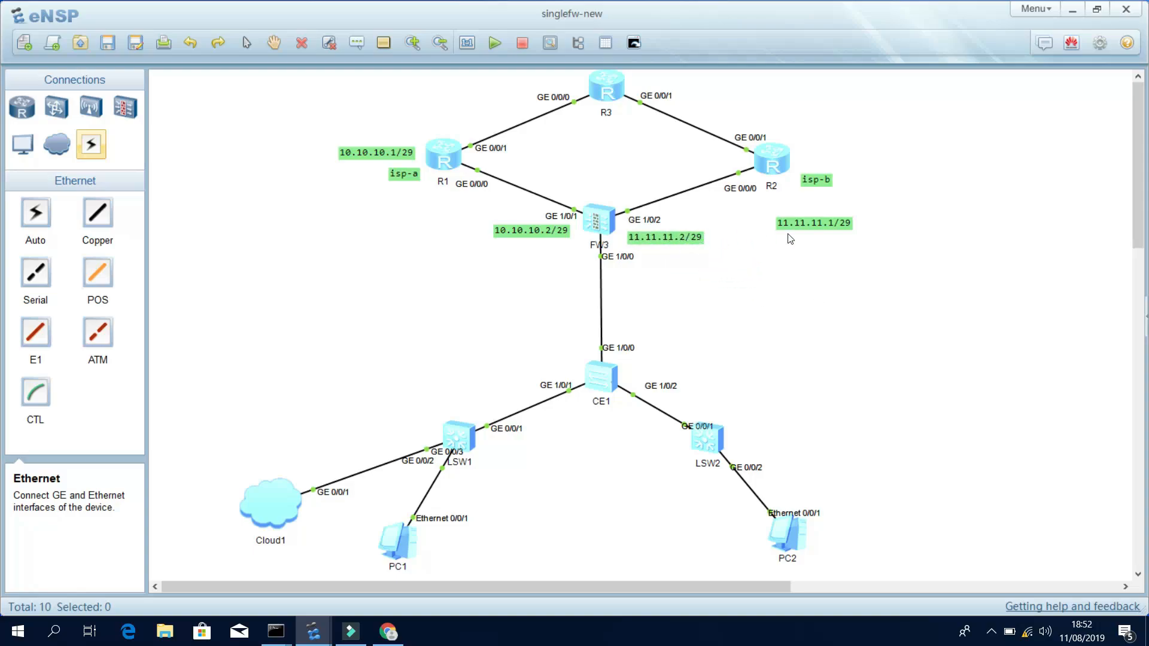
drag(821, 227, 823, 201)
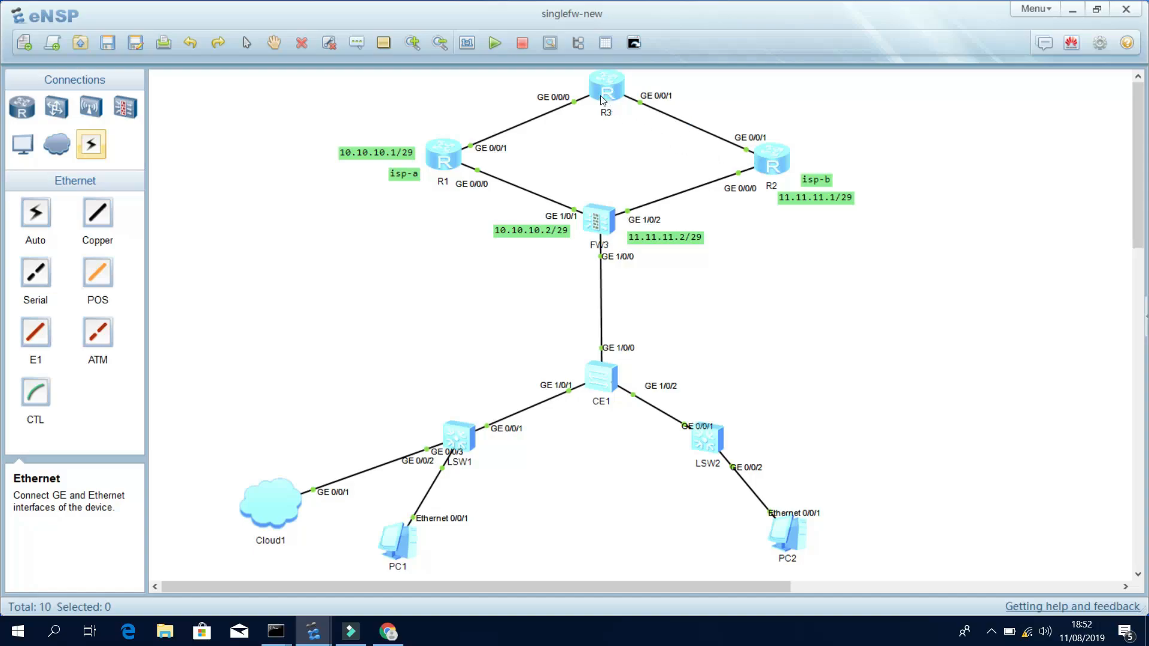
On R1 (isp-a), configure interface GE0/0/1 with IP address 20.20.20.2 and mask length 29.
double_click(449, 151)
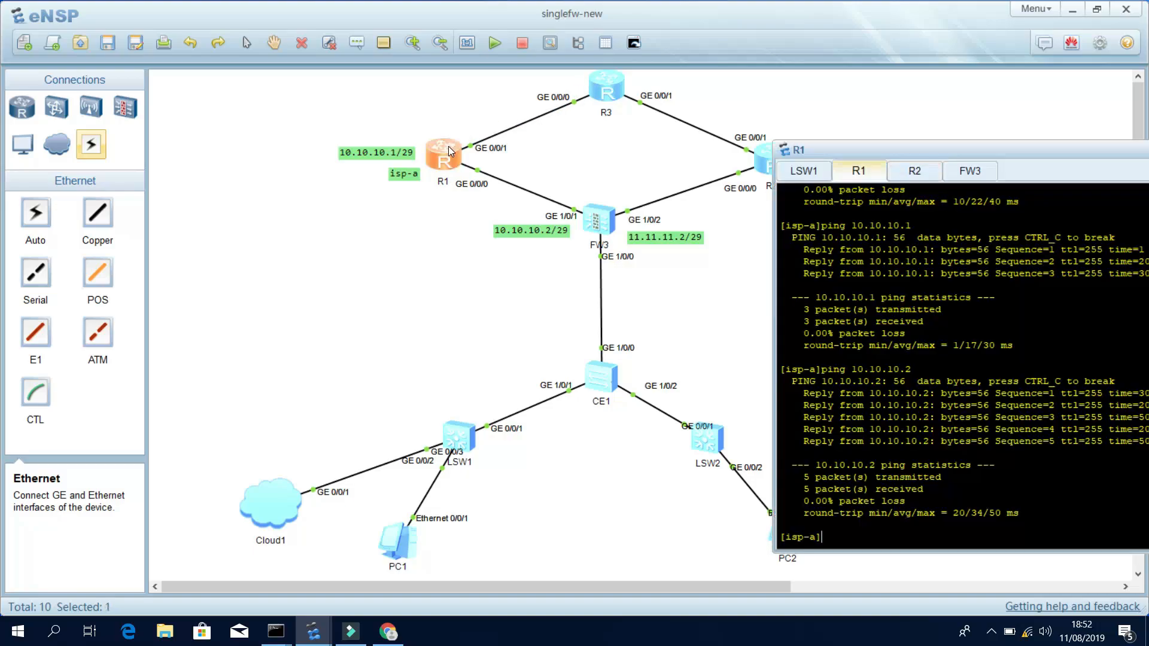
text(inter)
key(Tab)
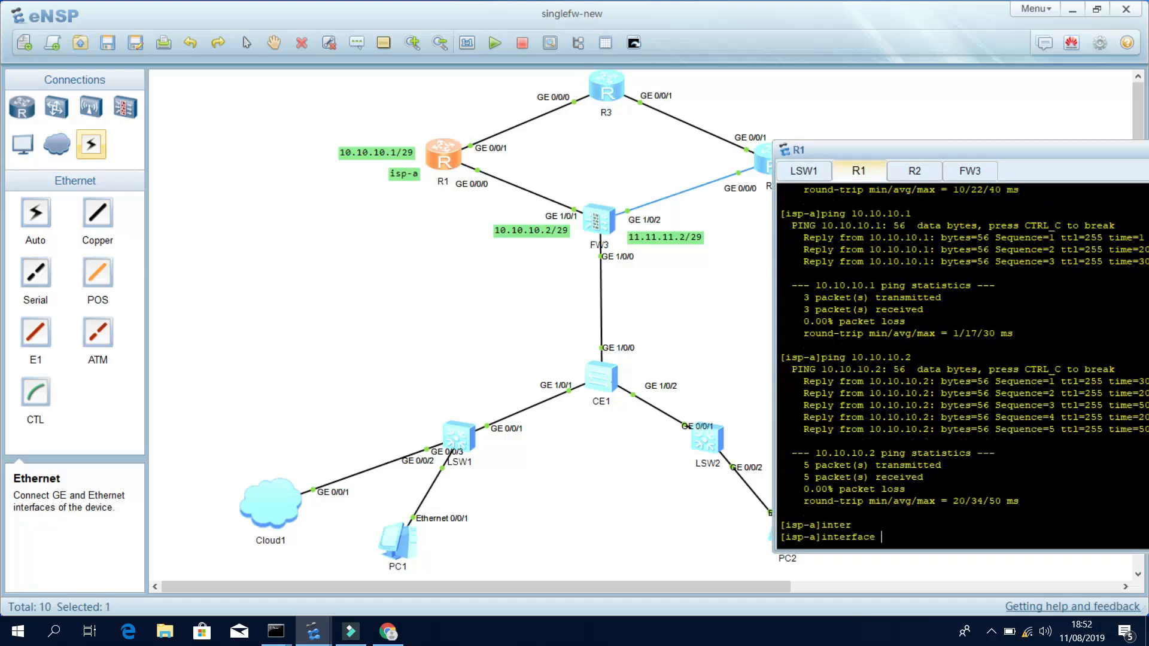
text(g0/0/1)
key(Return)
key(Return)
key(Return)
key(Return)
key(Return)
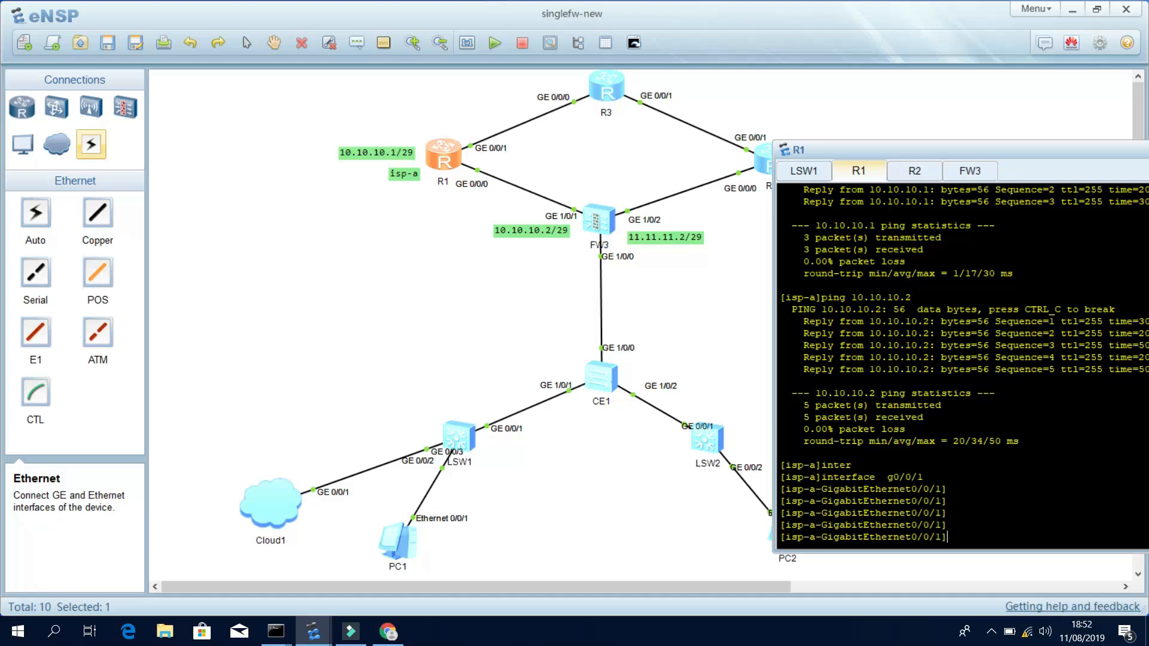
text(ip add)
key(Tab)
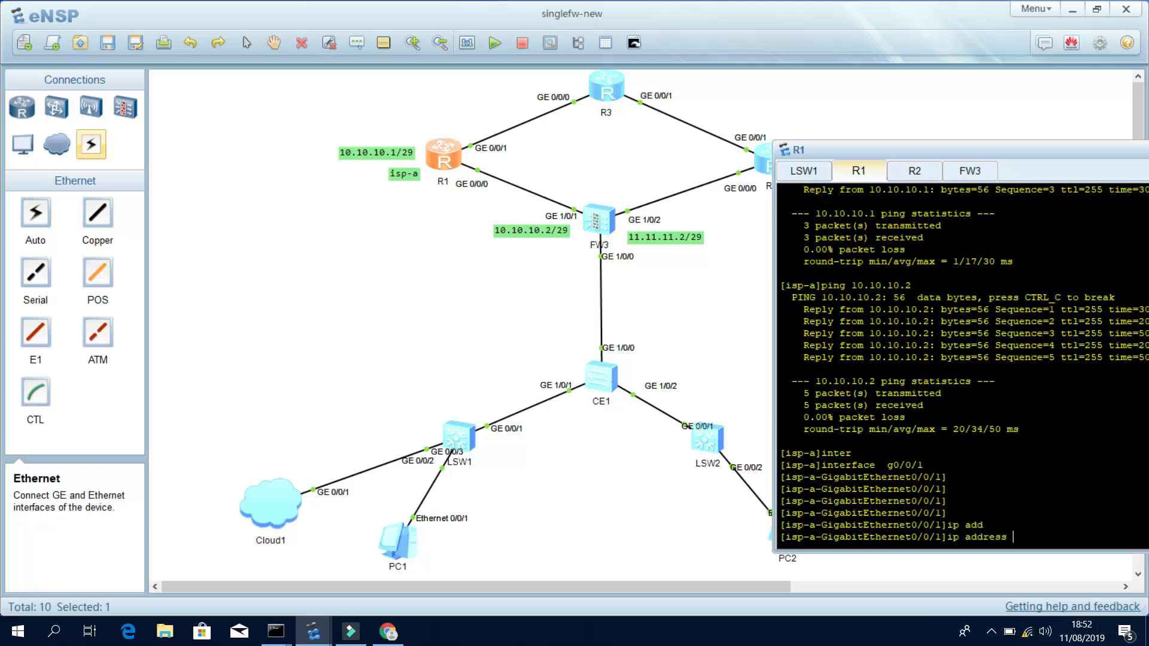
text(20.20.20.2 29)
key(Return)
key(Return)
key(Return)
On R3, enter system view and rename the router to 'internet'.
double_click(615, 79)
text(sy)
key(Tab)
key(Return)
key(Return)
key(Return)
text(sy)
key(Tab)
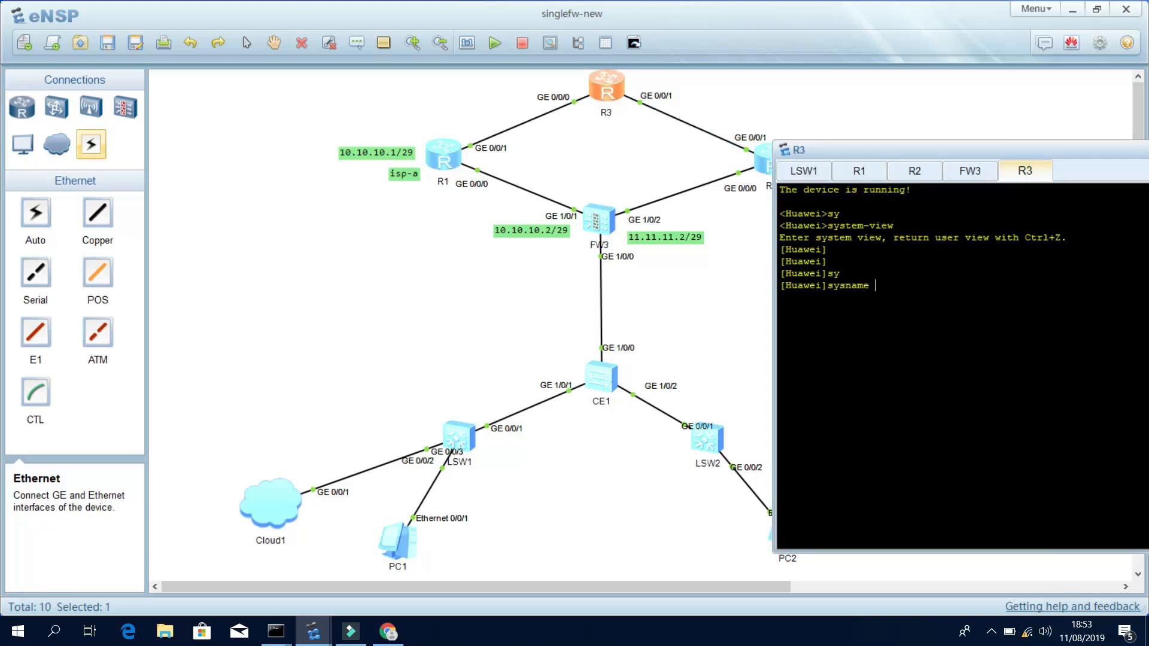
text(internet)
key(Return)
key(Return)
key(Return)
key(Return)
Assign 20.20.20.1/29 to R3's GE0/0/0 interface.
text(inter)
key(Tab)
text(g0/0/0)
key(Return)
text(ip ad)
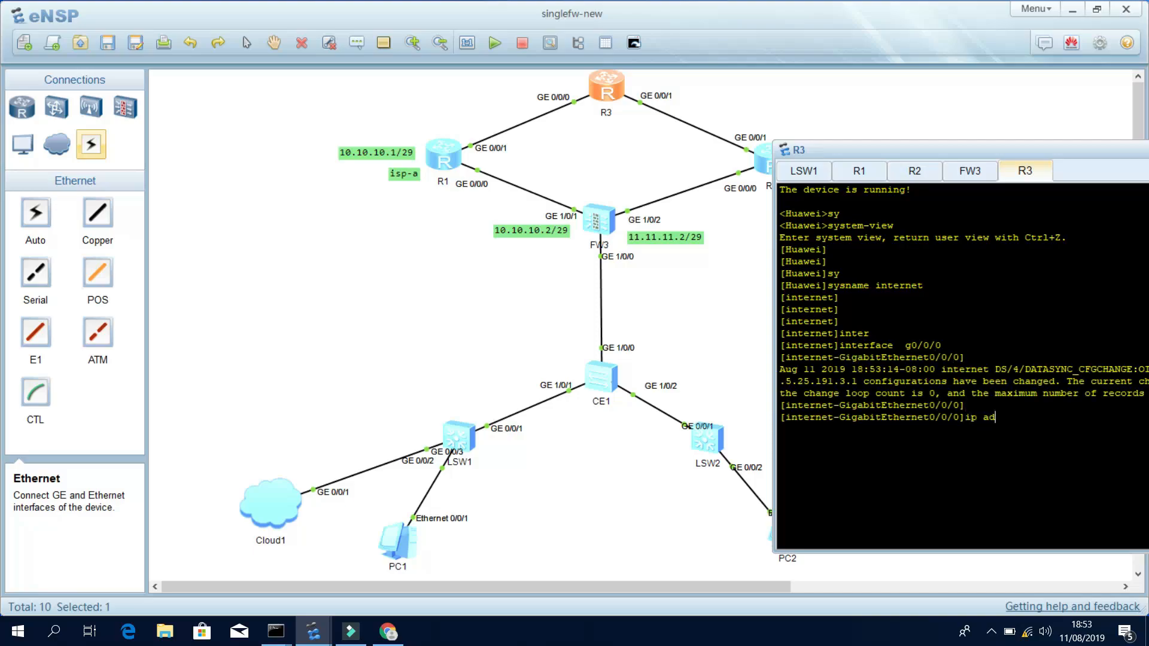
text(d)
key(Tab)
text(20.20.2)
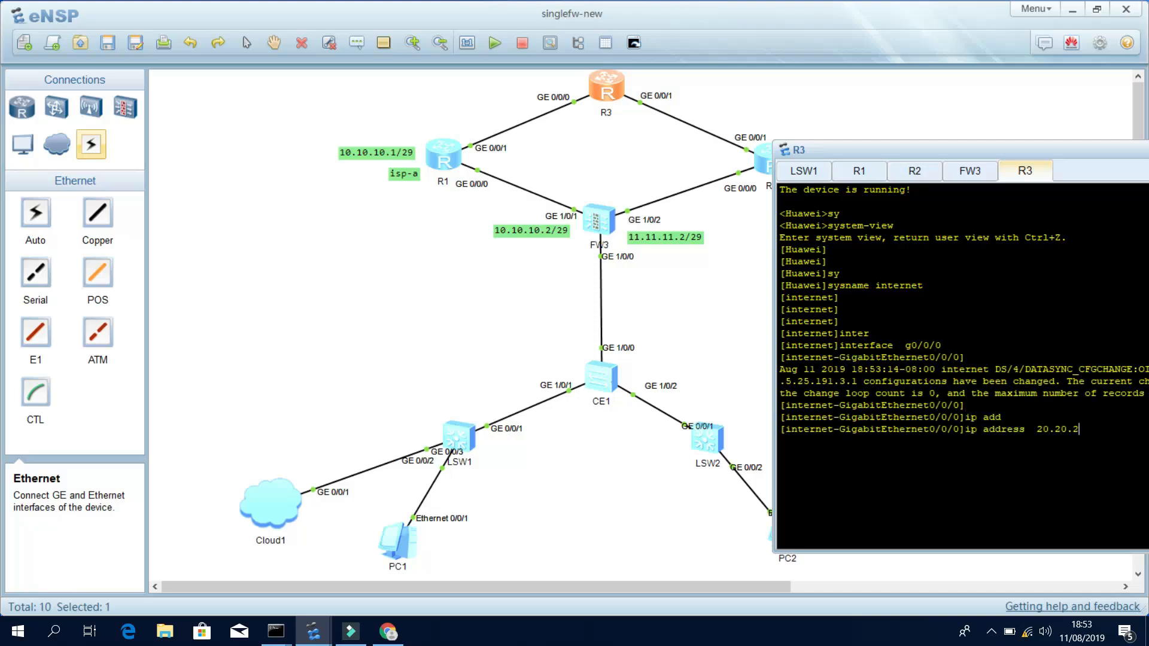
text(0.1 29)
key(Return)
key(Return)
key(Return)
key(Return)
Ping 20.20.20.2 from R3, then ping 20.20.20.1 back from R1.
text(ping 20.20.20)
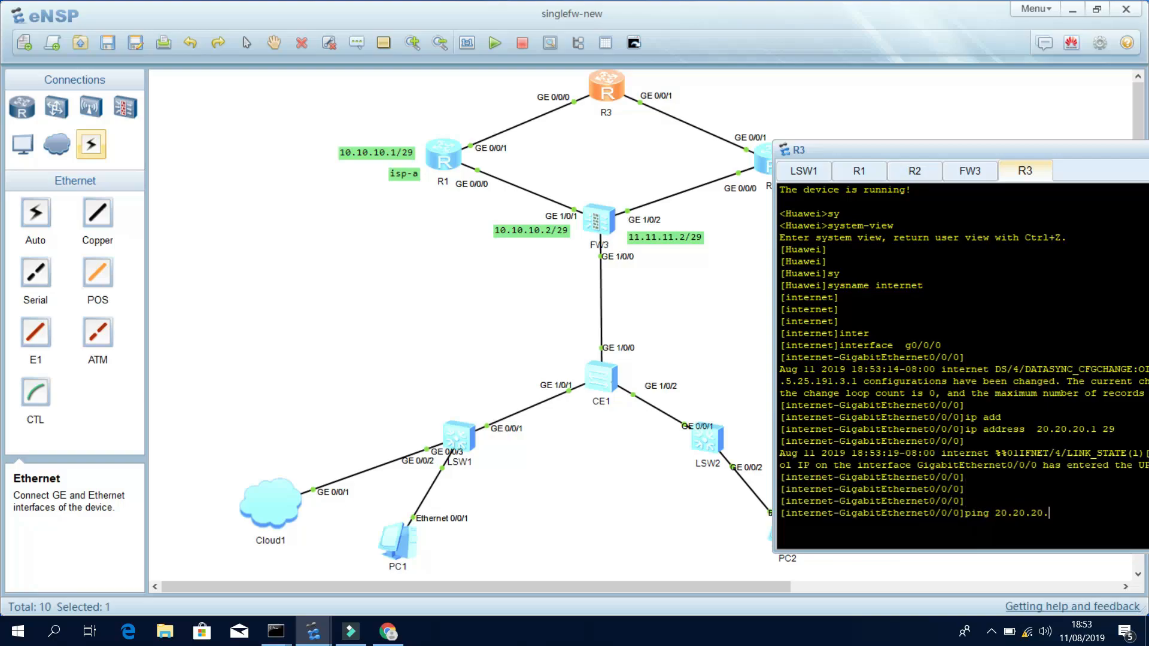
text(.2)
key(Return)
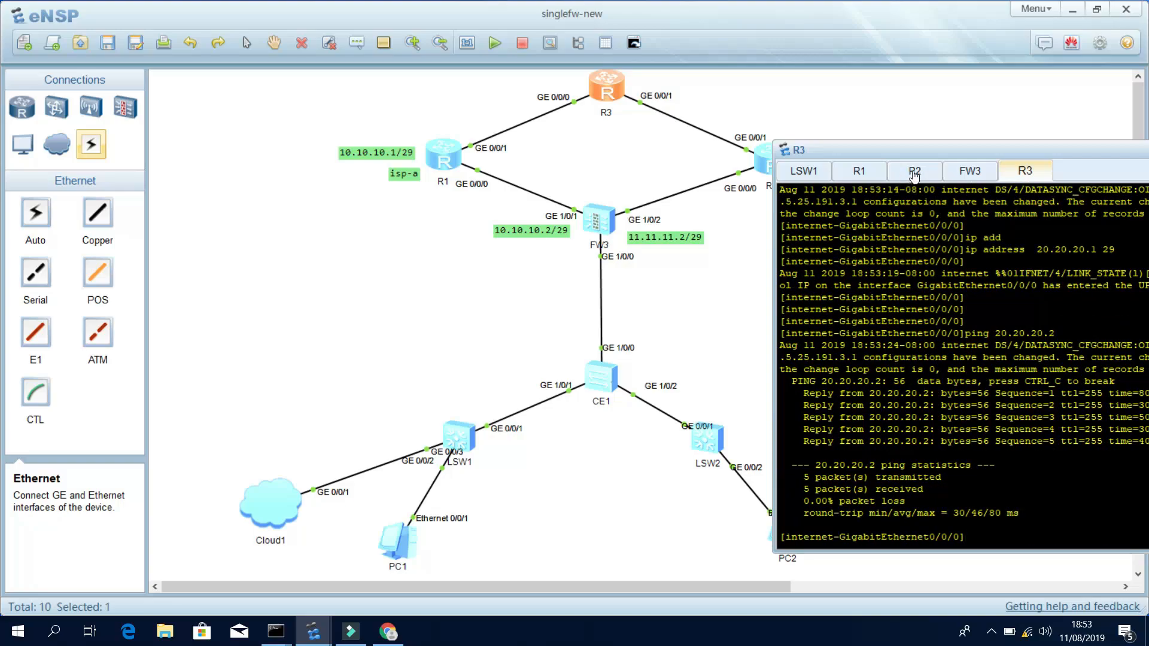
click(871, 175)
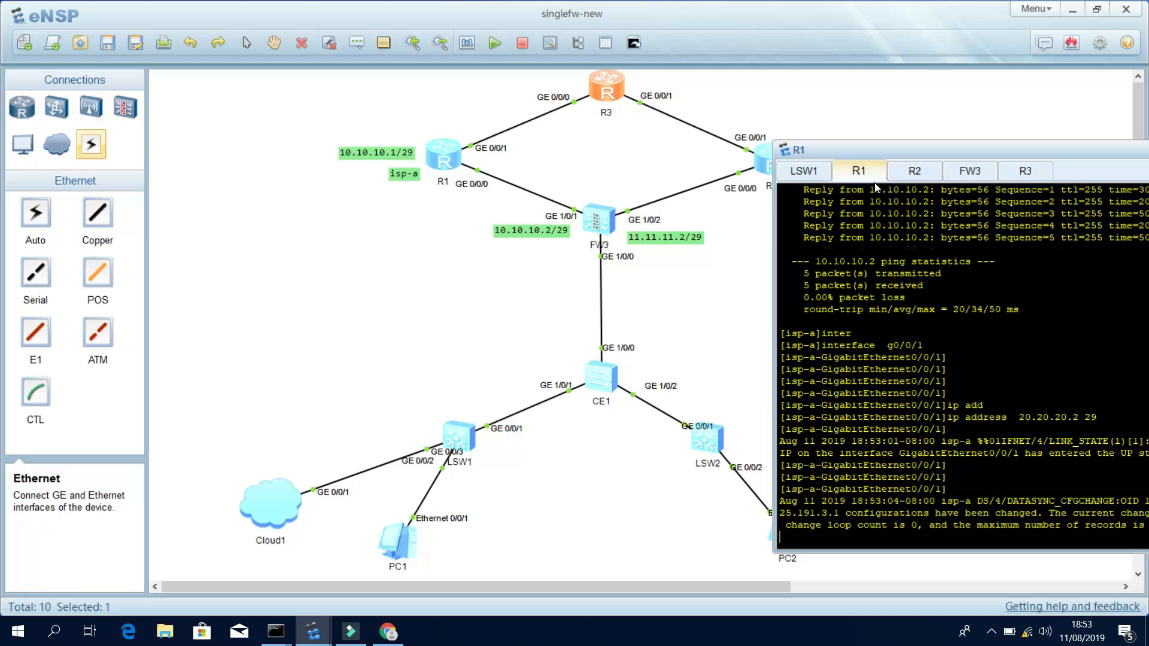
text(1)
key(Return)
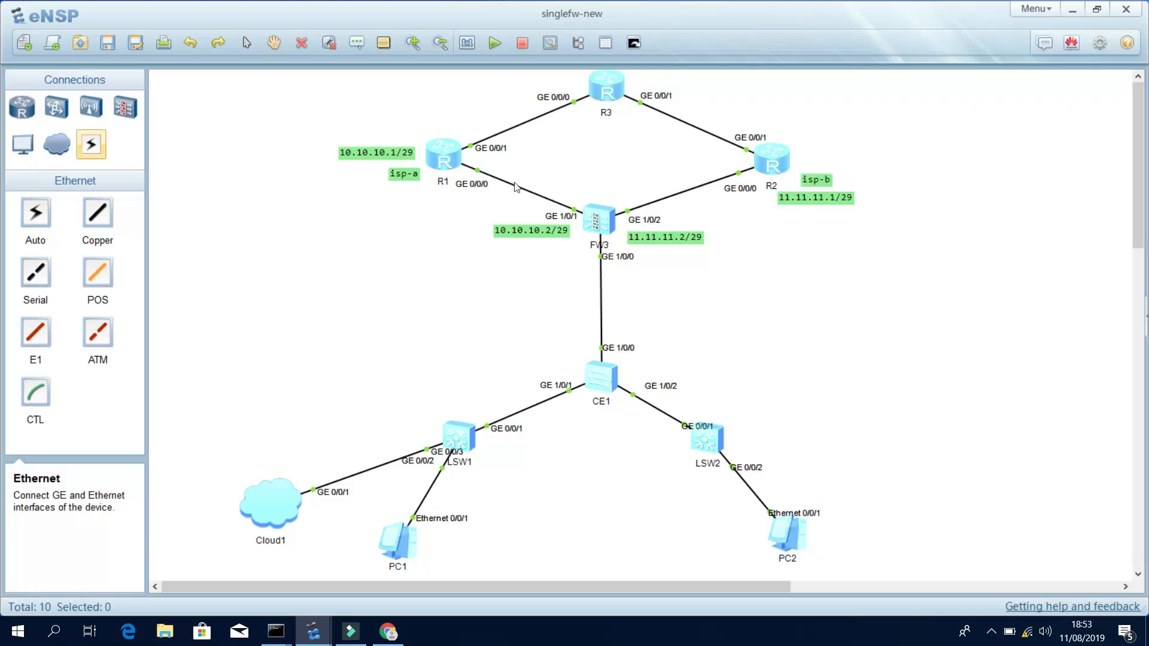
Add text labels 20.20.20.2/29 above R1 and 20.20.20.1/29 beside R3, positioning both.
click(455, 114)
text(20.20.20.2/29)
click(482, 99)
drag(490, 117, 465, 113)
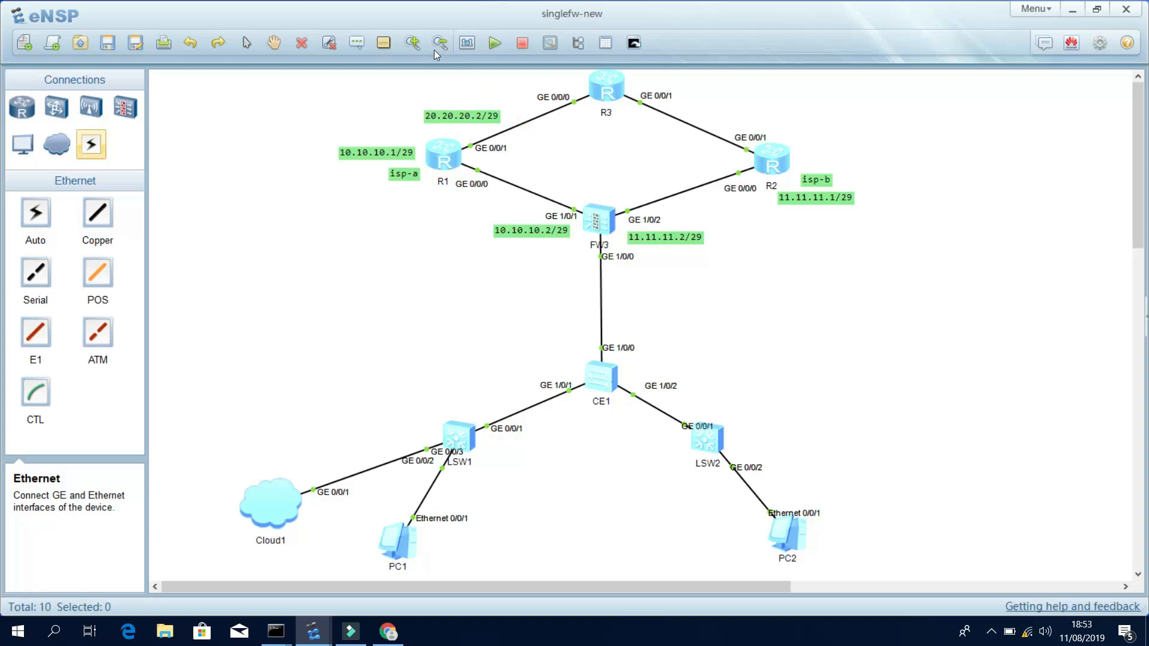
click(357, 42)
click(506, 84)
text(20.20.20.1/29)
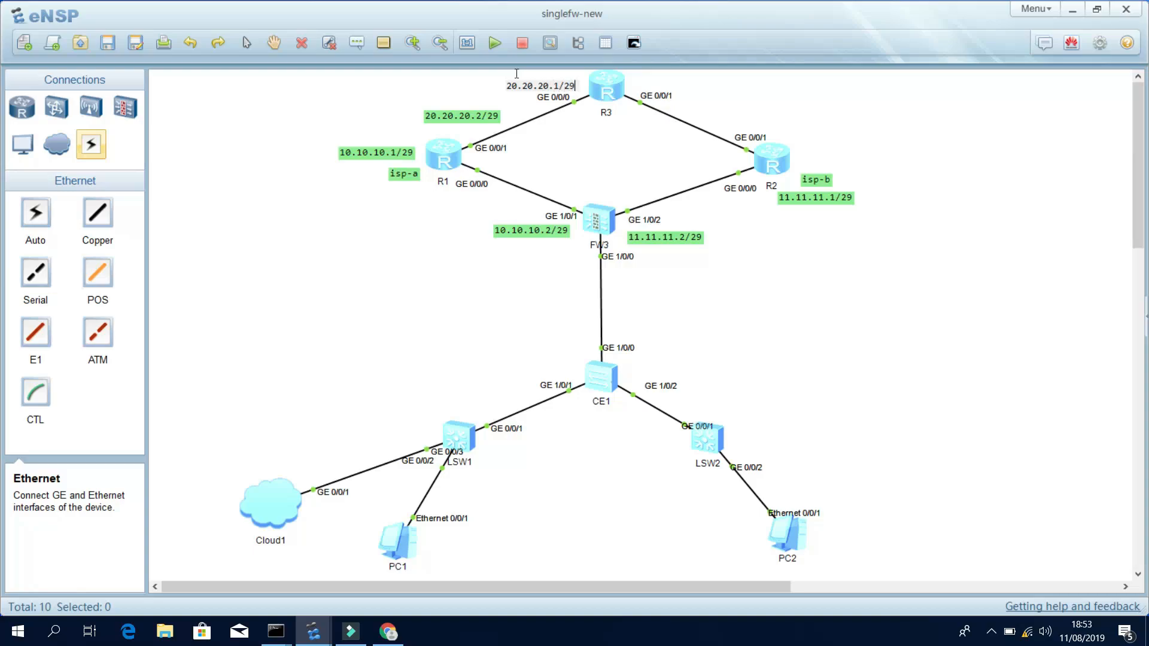
click(556, 163)
drag(487, 120, 468, 126)
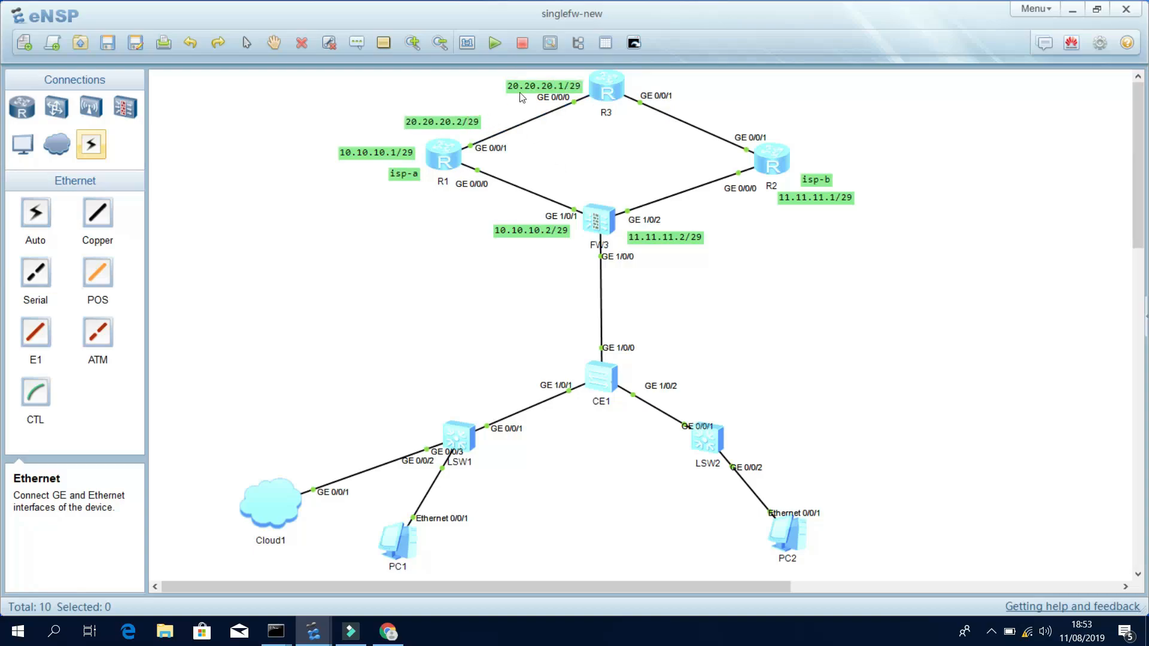
drag(531, 89, 526, 85)
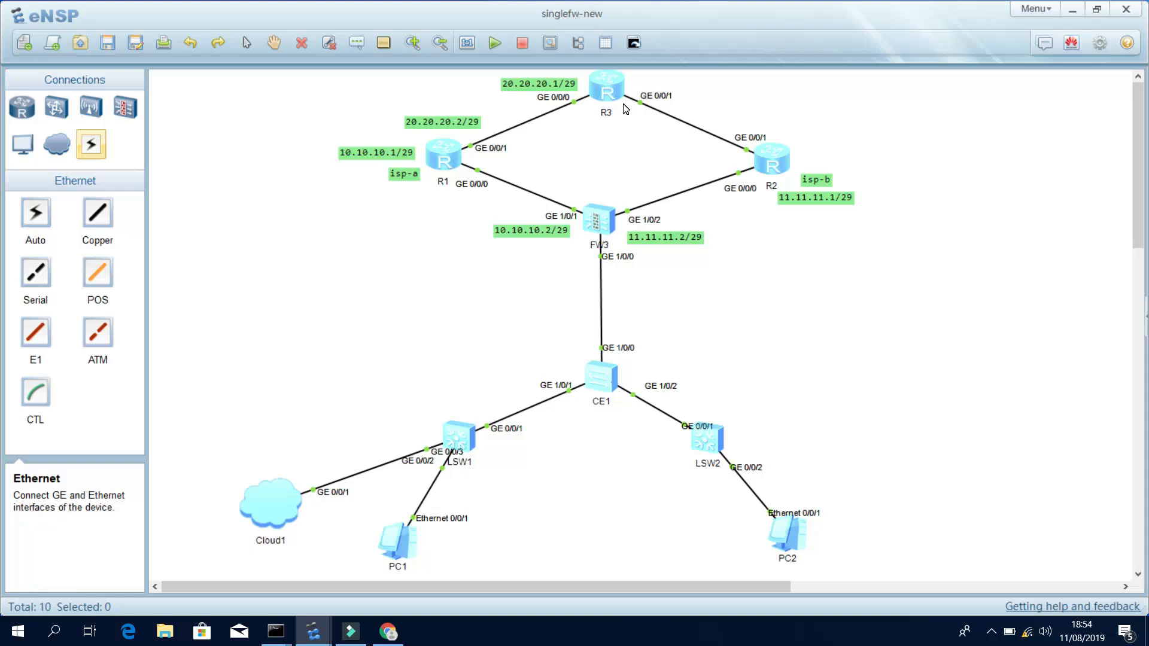
On R2, assign 30.30.30.2/29 to interface GE0/0/1.
double_click(776, 161)
text(q)
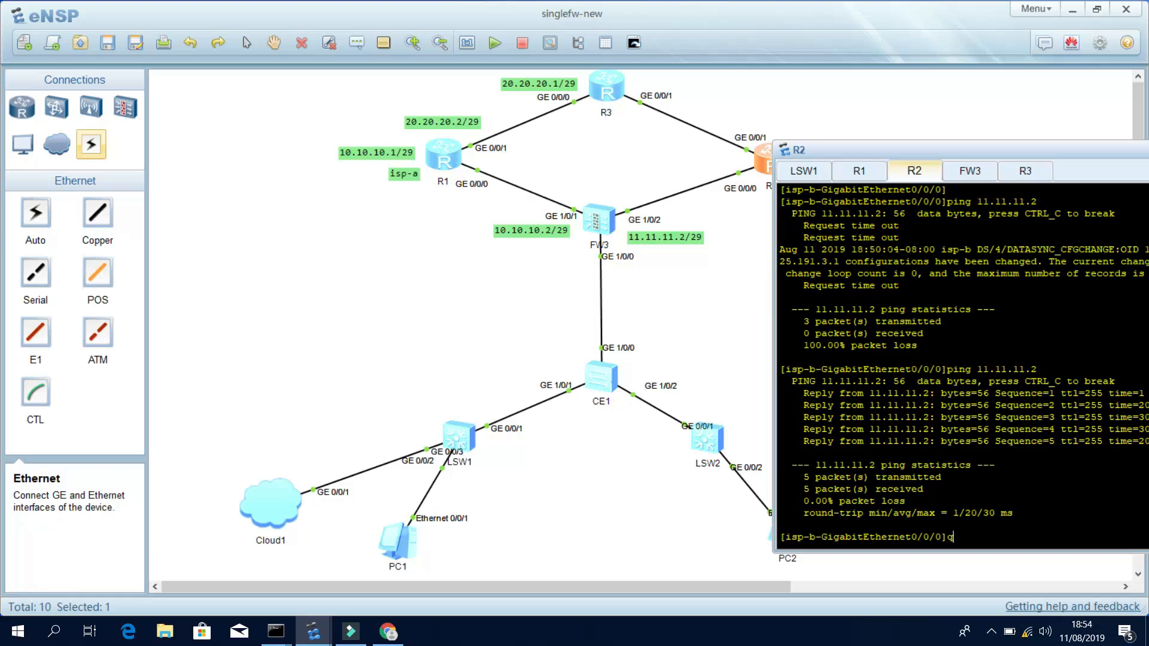
key(Return)
key(Return)
key(Return)
text(inter)
key(Tab)
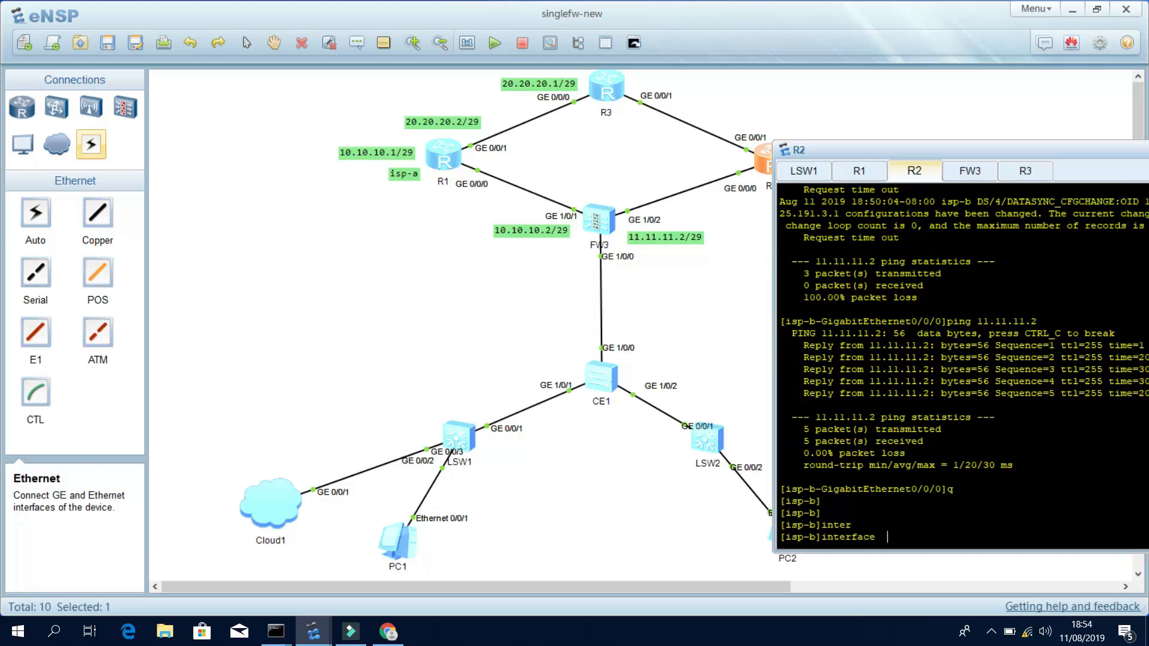
text(g0/0/1)
key(Return)
key(Return)
key(Return)
text(ip add)
key(Tab)
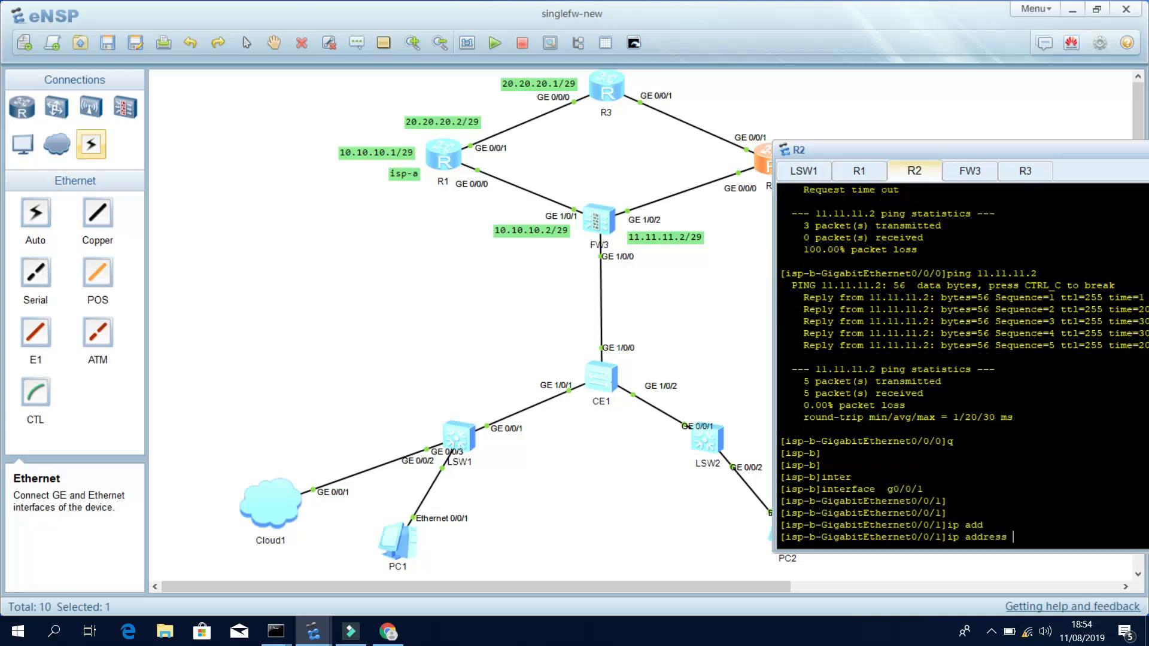
text(30.30.30.2 29)
key(Return)
key(Return)
key(Return)
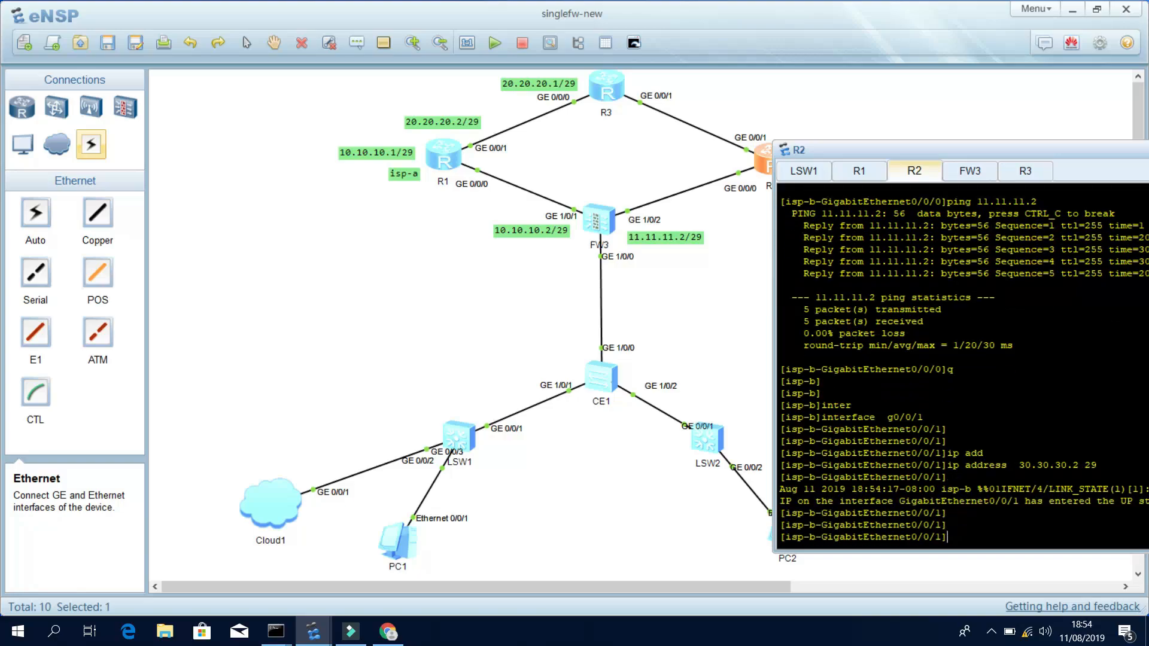
key(Return)
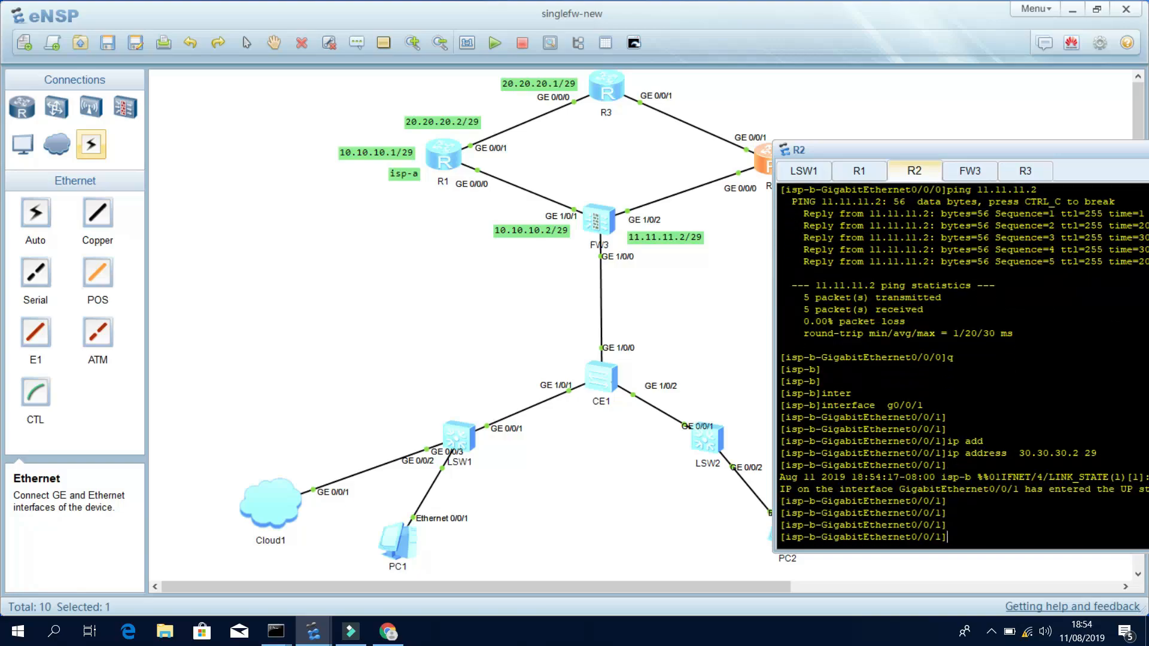
On R3, assign 30.30.30.1/29 to interface GE0/0/1.
click(1020, 175)
text(int )
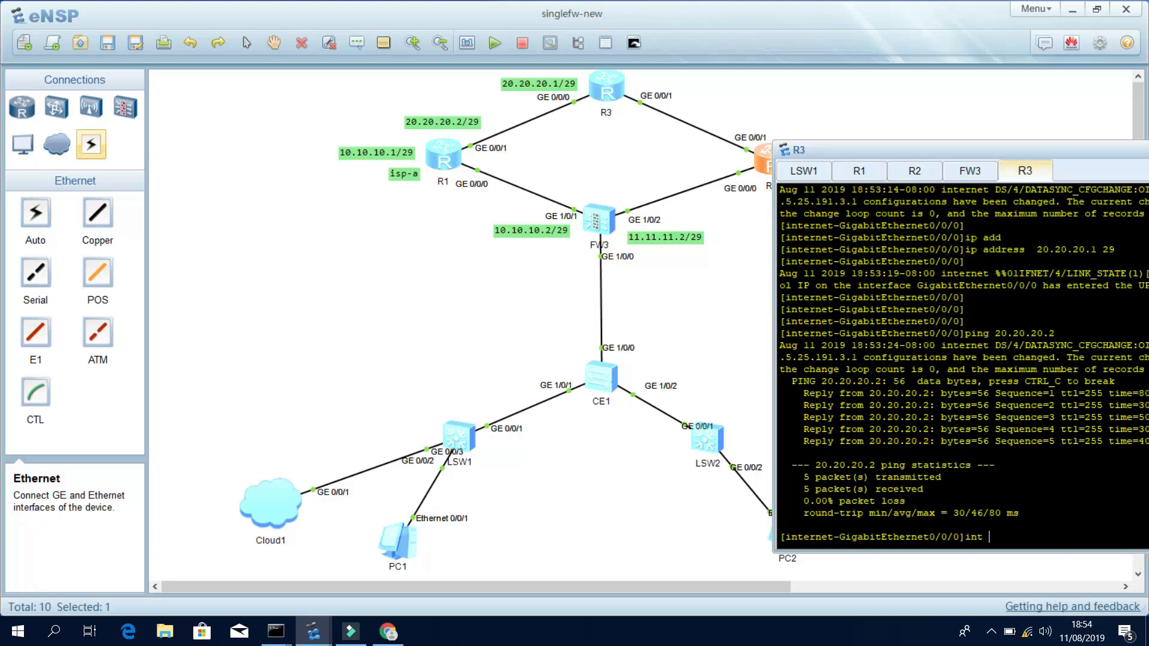
text(g0/0/1)
key(Return)
key(Return)
key(Return)
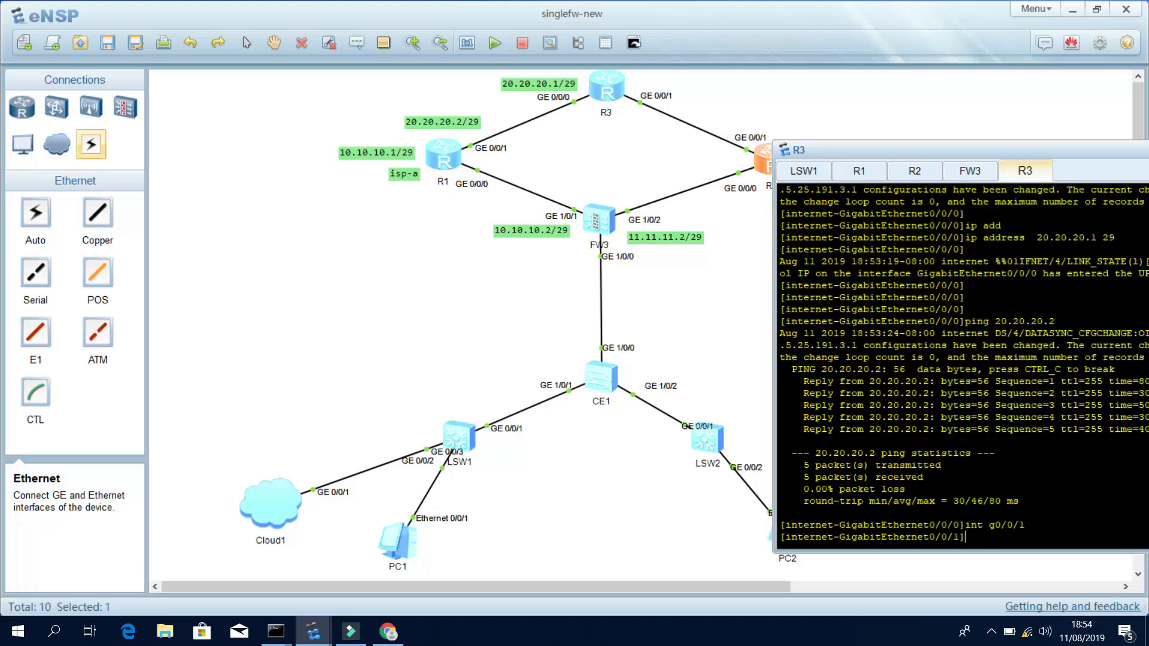
text(ip add)
key(Tab)
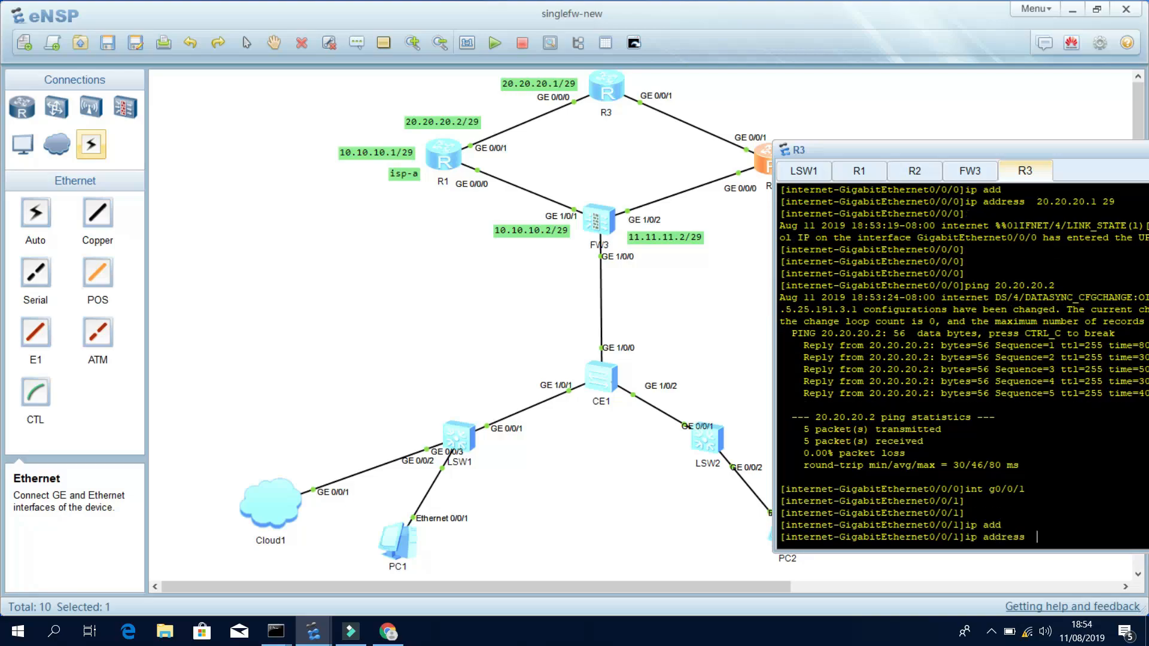
text(30.30.30.2)
key(BackSpace)
text(1 29)
key(Return)
key(Return)
key(Return)
key(Return)
Ping 30.30.30.2 from R3, then ping 30.30.30.1 from R2.
text(ping 3)
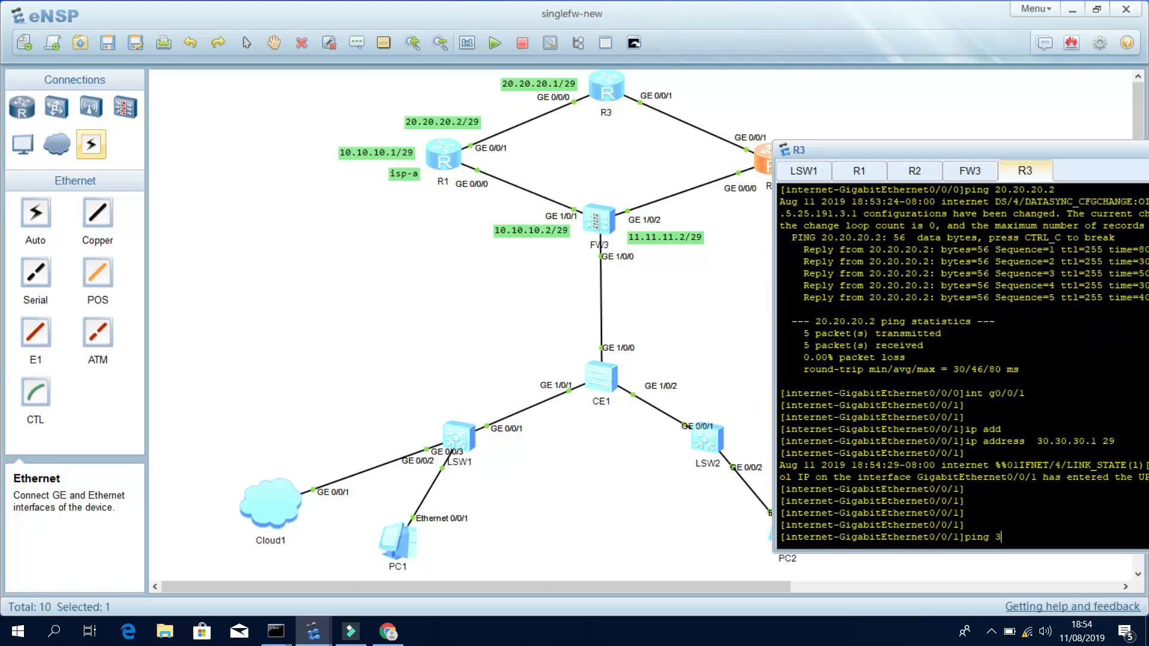
text(0.30.30.2)
key(Return)
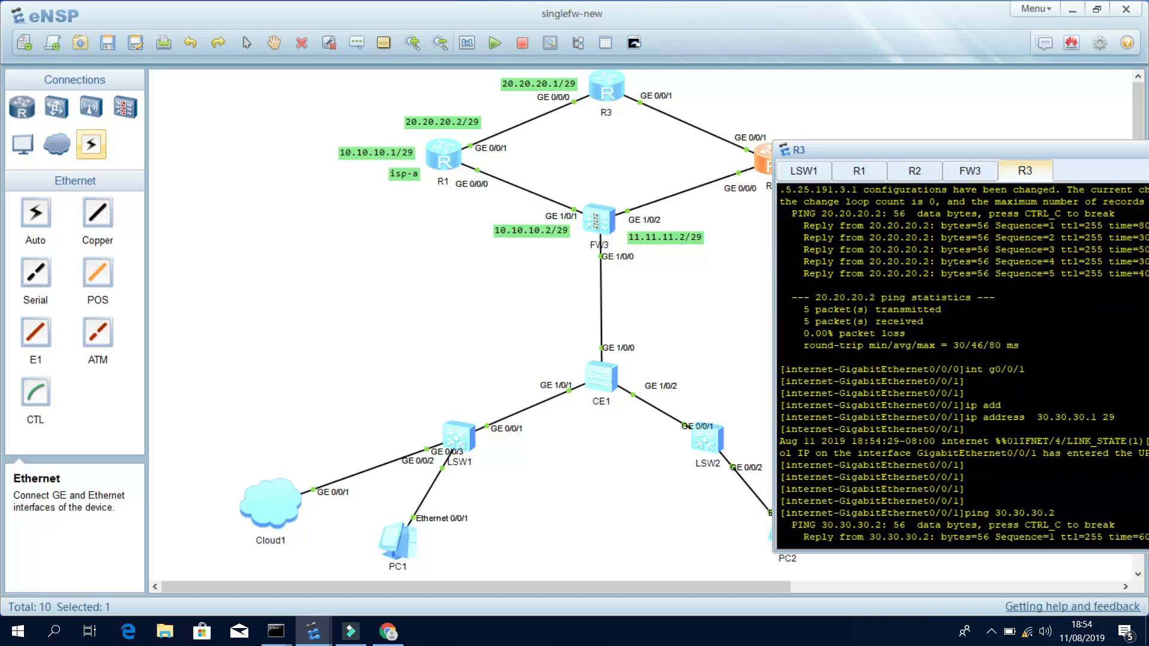
click(916, 172)
key(Return)
key(Return)
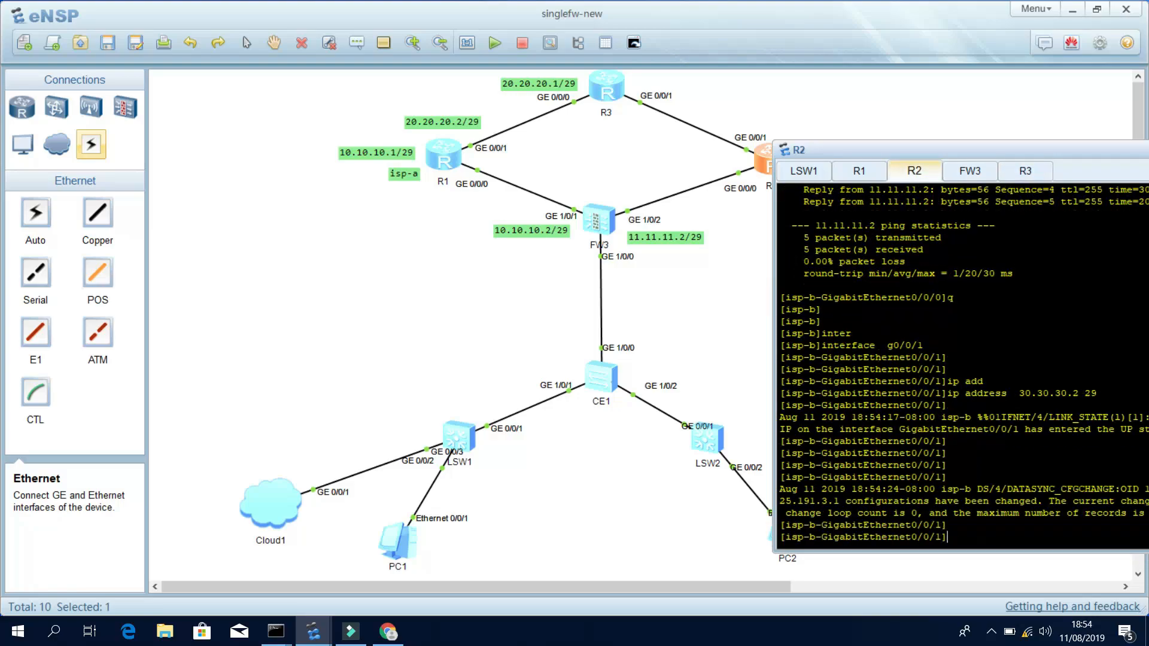
text(ping 30.303.0)
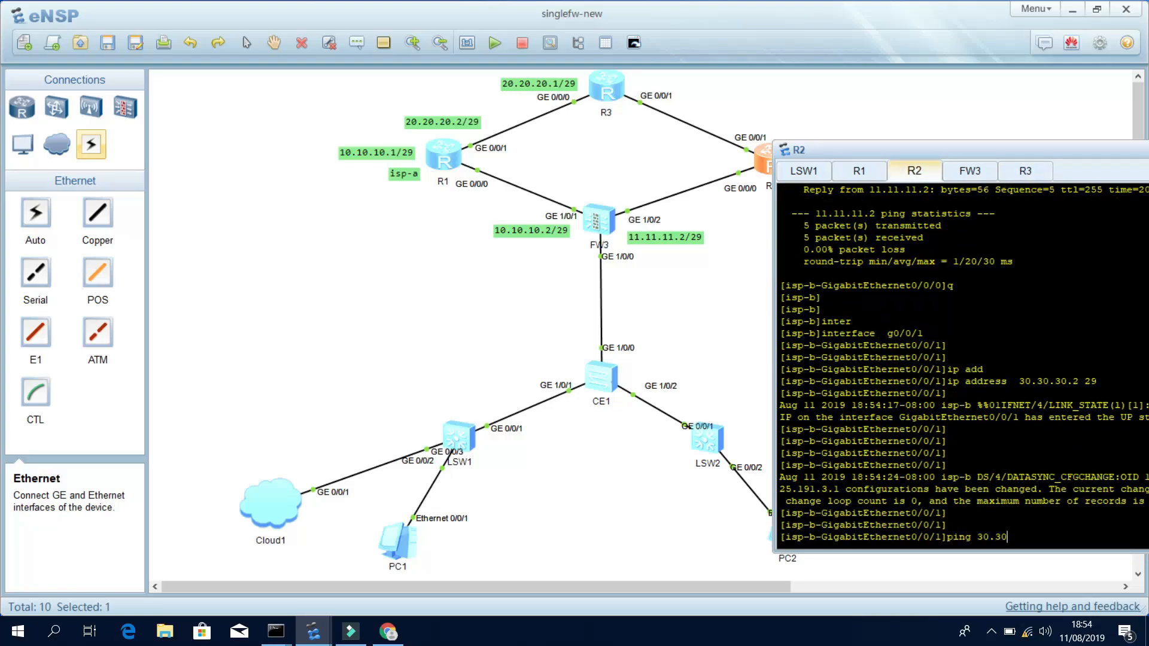
key(BackSpace)
key(BackSpace)
key(BackSpace)
text(.30.1)
key(Return)
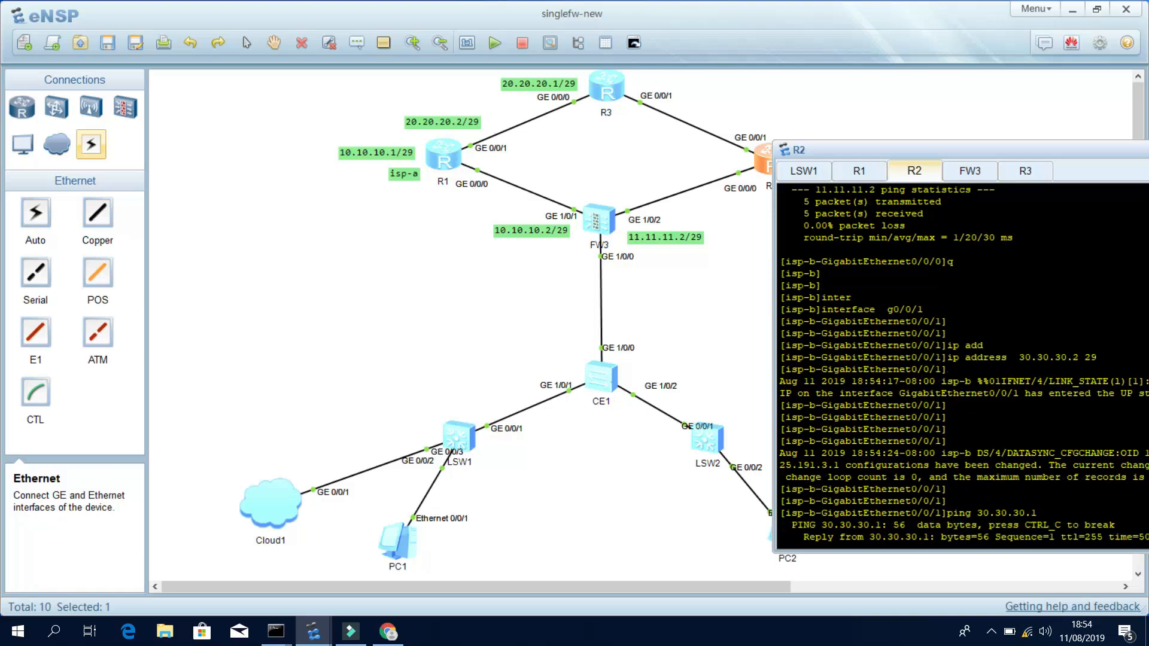
Add text labels 30.30.30.1/29 beside R3 and 30.30.30.2/29 beside R2.
click(763, 279)
click(358, 43)
click(697, 83)
text(30)
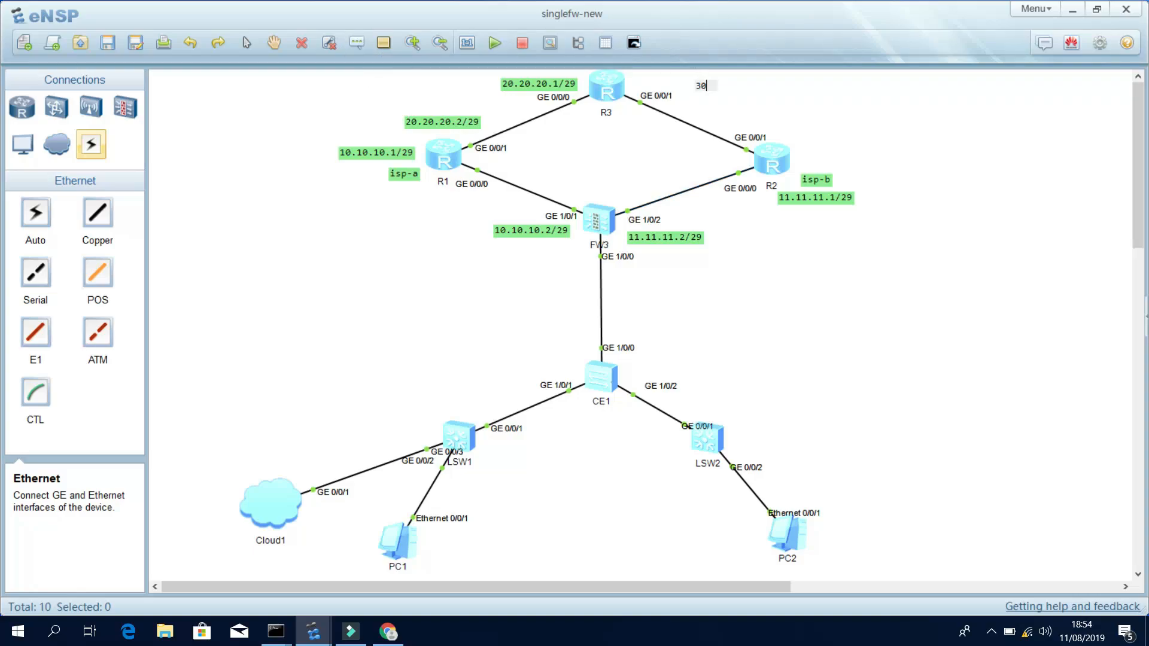
text(.30.30.1/29)
drag(758, 91, 716, 85)
click(357, 46)
click(777, 114)
text(30.30.30)
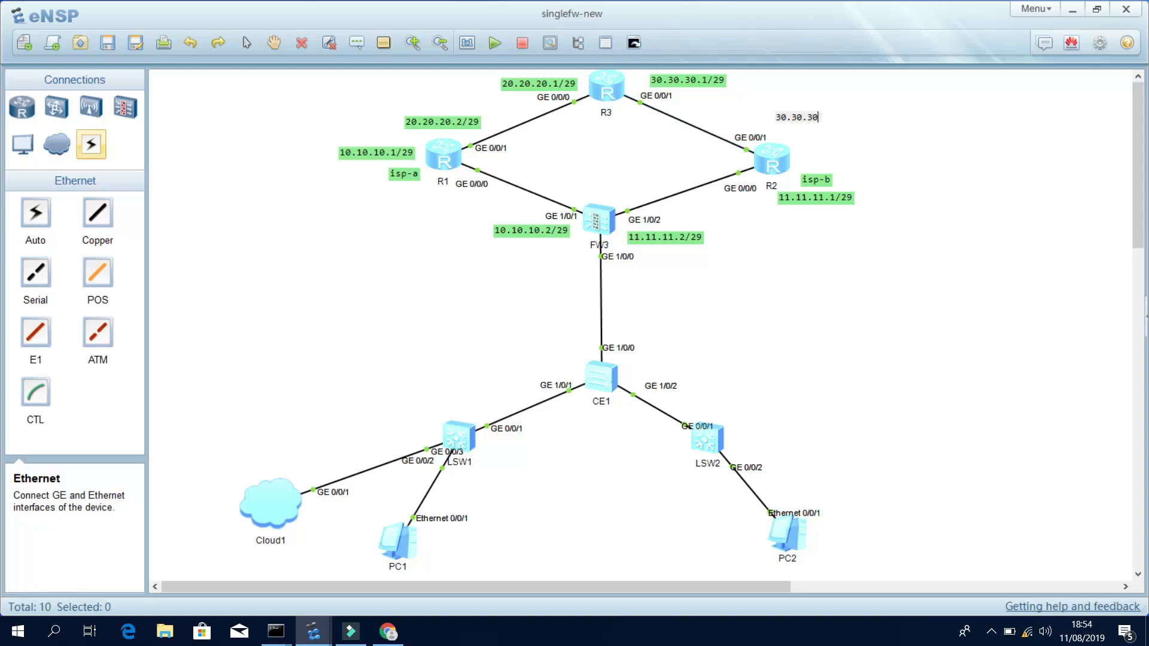
text(.2/29)
click(896, 146)
drag(838, 119, 814, 124)
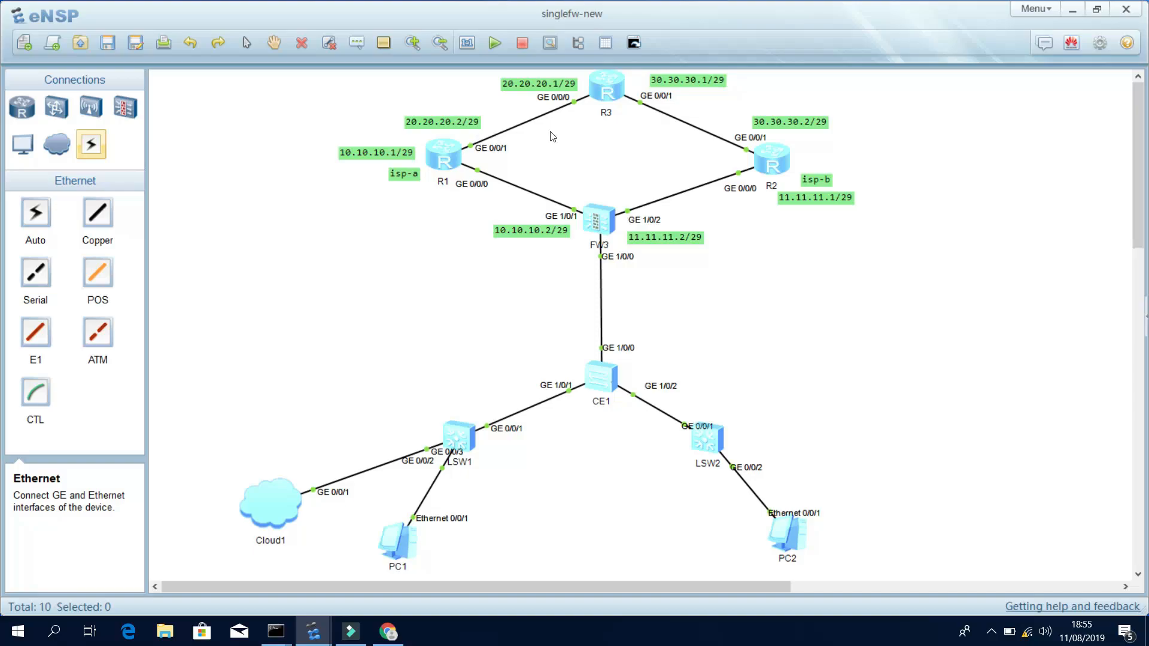
In R3's console, leave interface view and create interface LoopBack0.
double_click(597, 88)
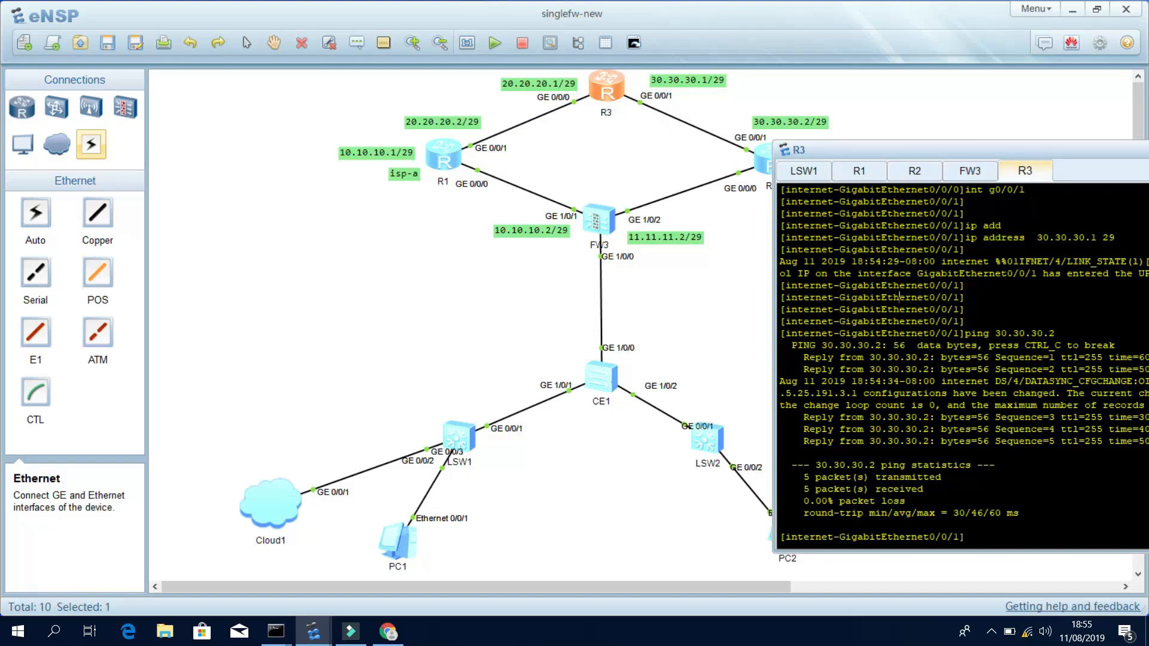
text(quit)
key(Return)
key(Return)
text(internet]int)
key(Tab)
text(loo)
key(Tab)
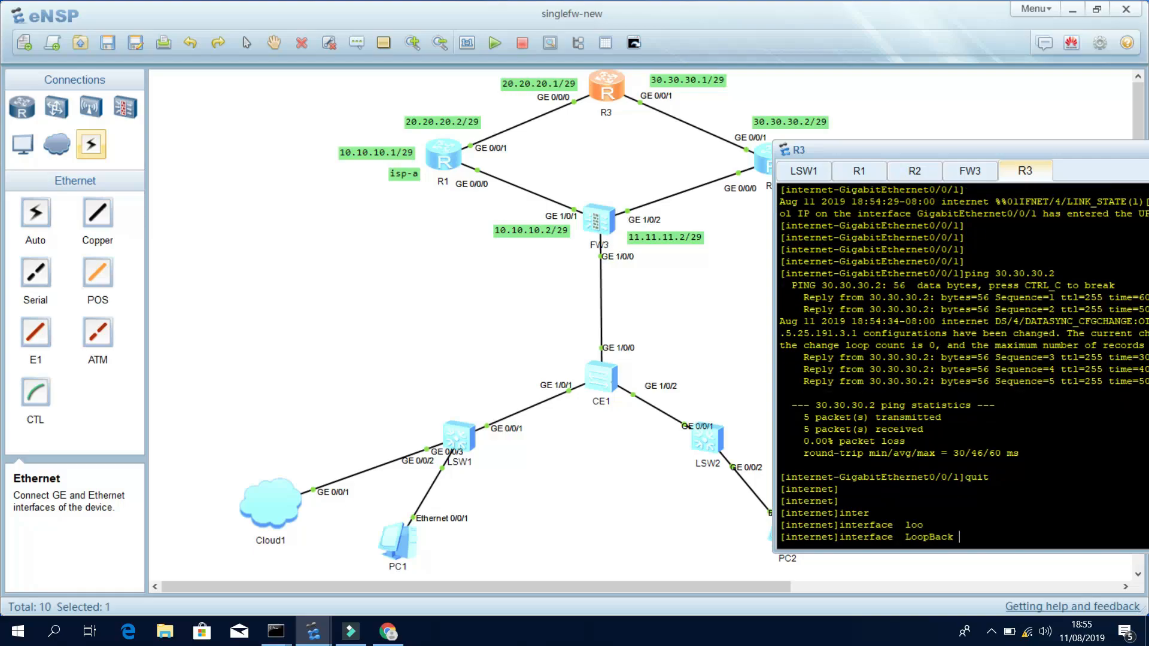
text(0)
key(Return)
key(Return)
key(Return)
Assign 8.8.8.8/32 to LoopBack0 and verify it with display this.
text(ip add)
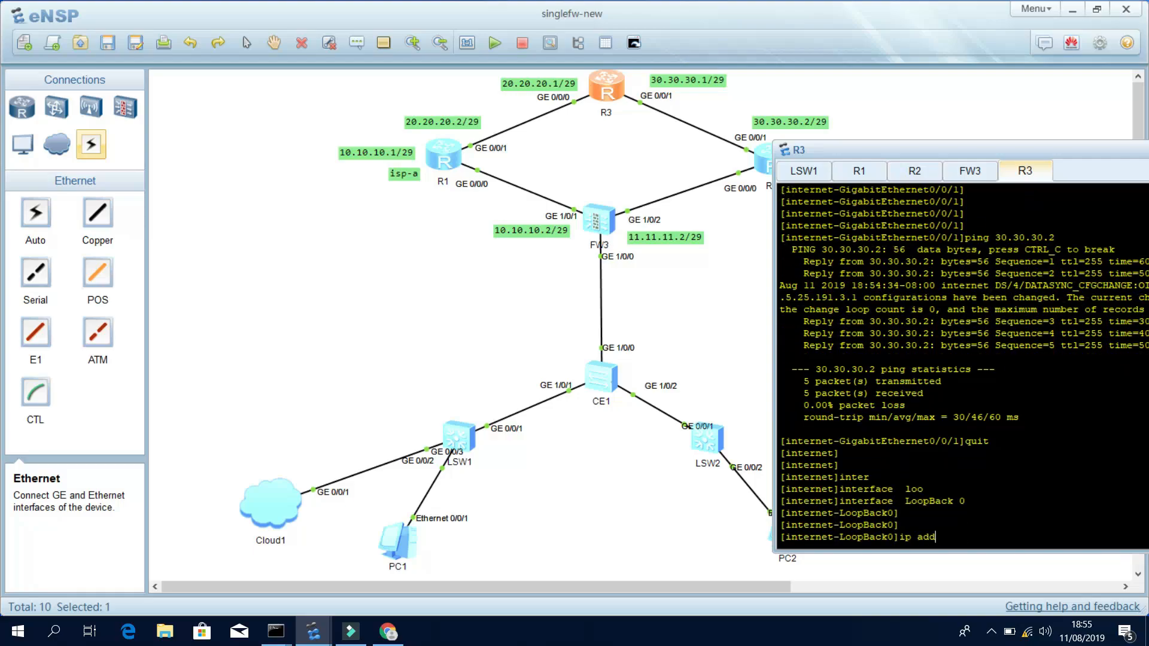
key(Tab)
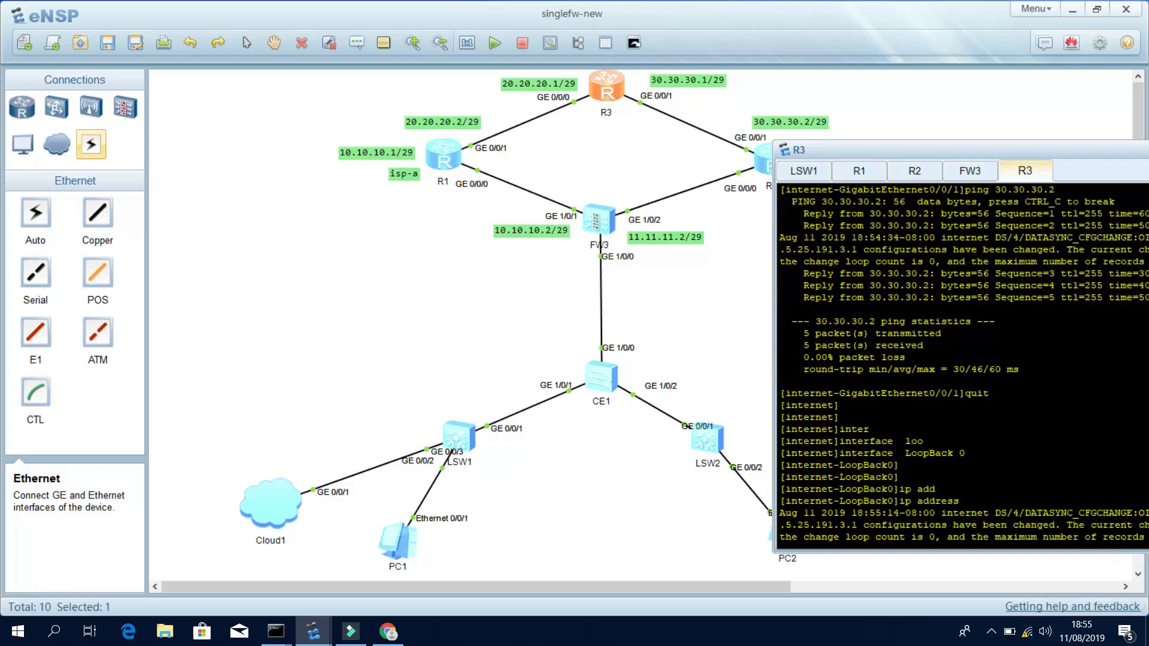
text(32)
key(Return)
key(Return)
key(Return)
key(Return)
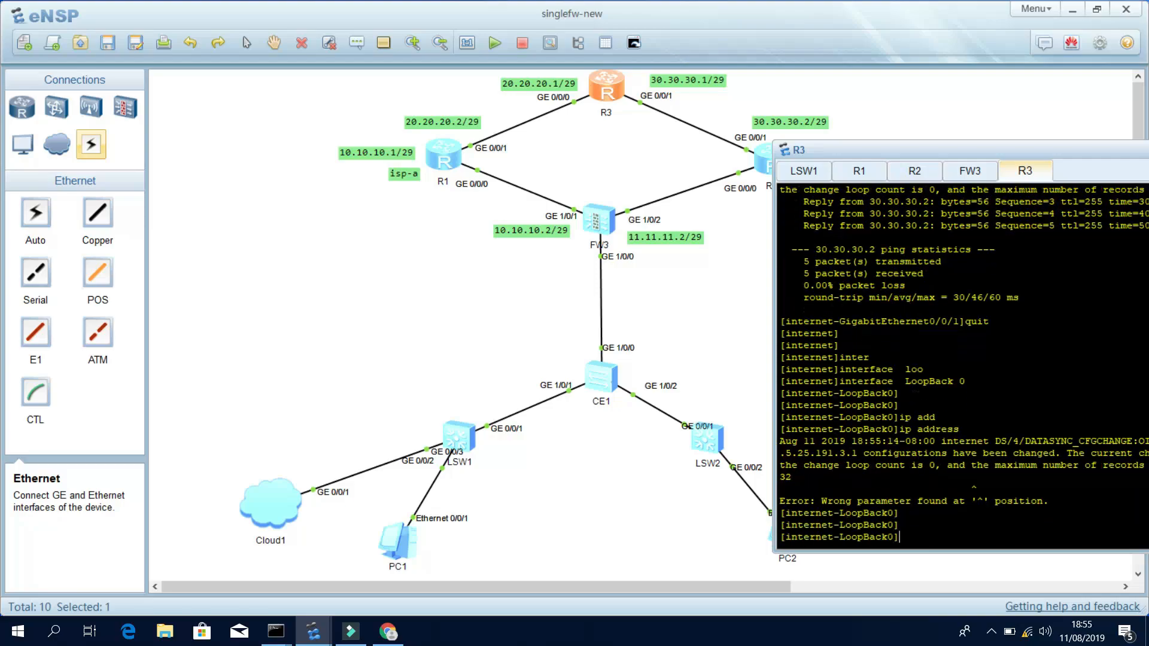
text(di this)
key(Return)
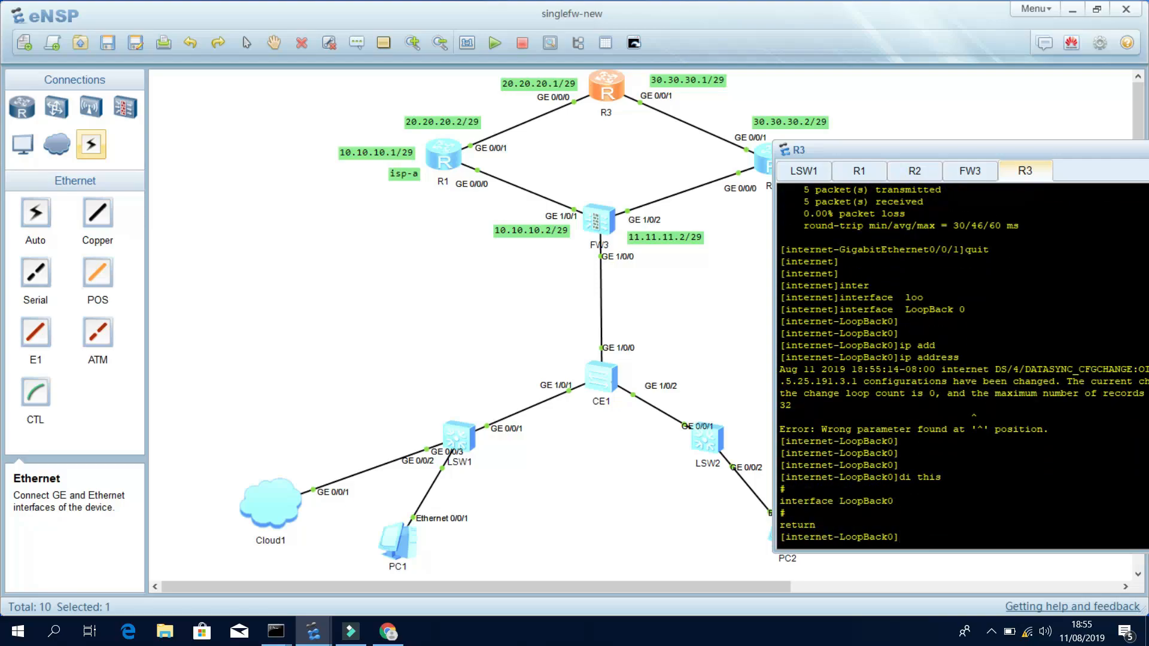
key(Return)
key(Return)
key(Return)
key(Return)
text(ip add)
key(Tab)
text(8.8.8.8 32)
key(Return)
key(Return)
key(Return)
key(Return)
text(di this)
key(Return)
key(Return)
key(Return)
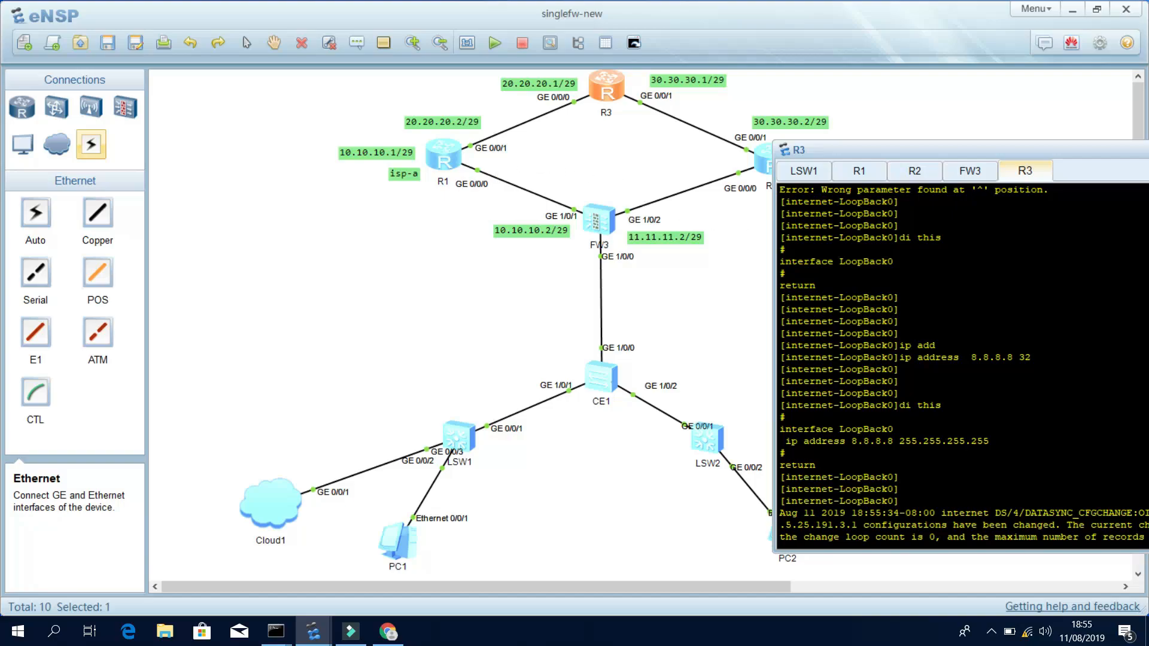
Return to R3's user view and save its configuration, confirming with y.
drag(957, 145, 901, 106)
key(Return)
key(Return)
key(Return)
text(quit)
key(Return)
key(Return)
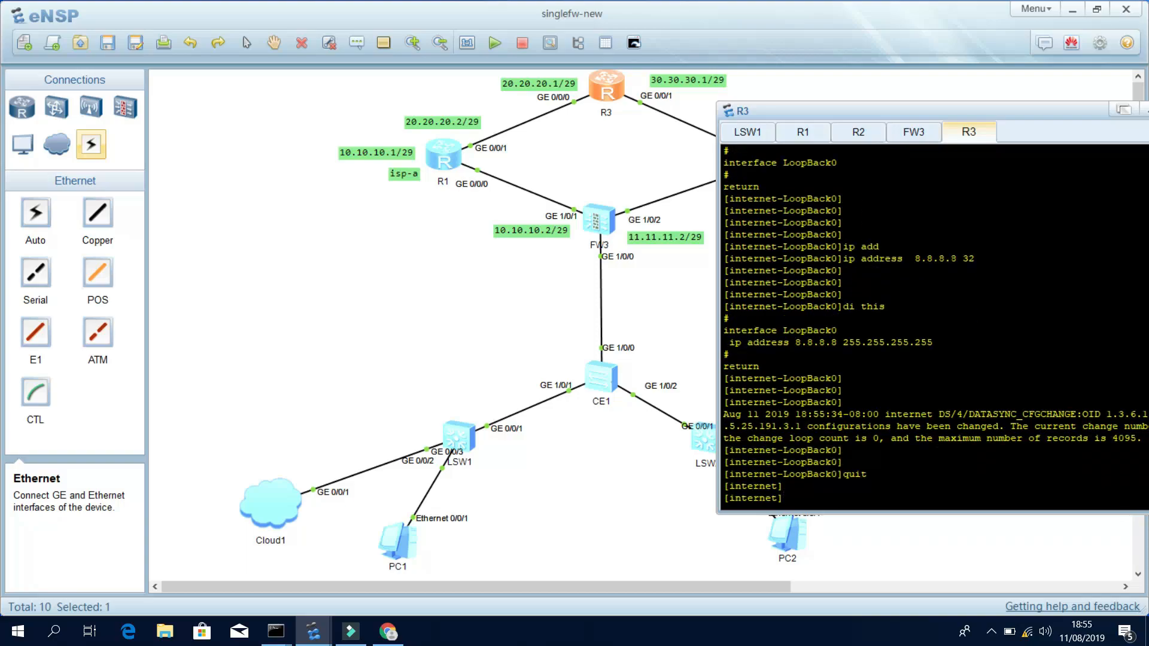
text(quit)
key(Return)
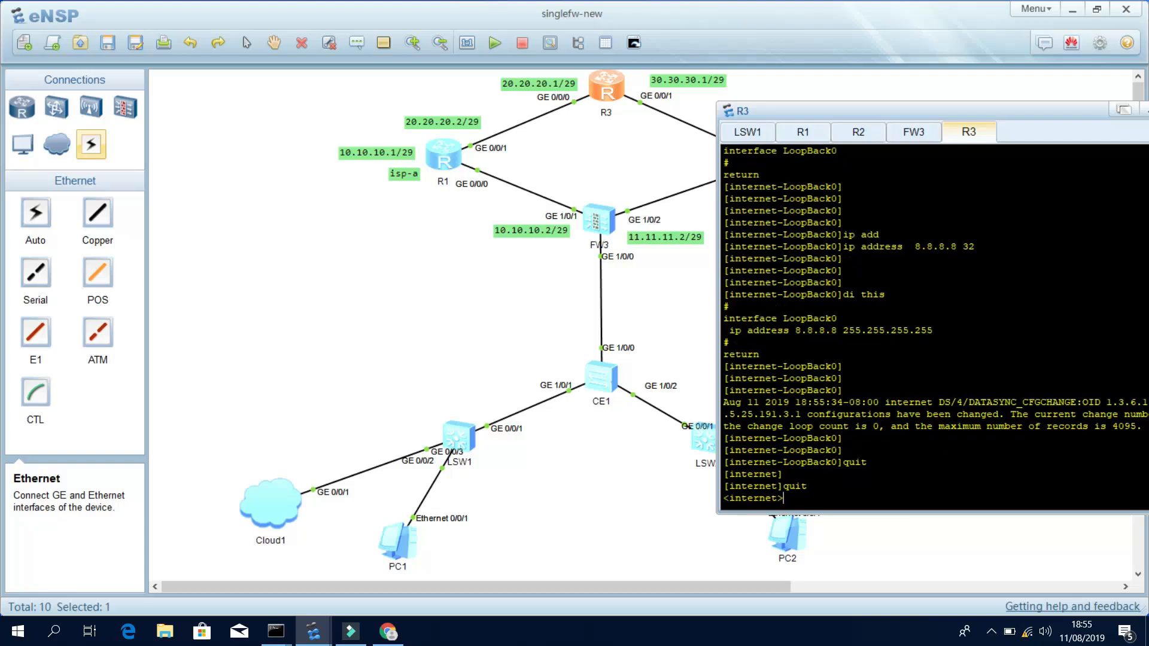
text(save)
key(Return)
text(y)
key(Return)
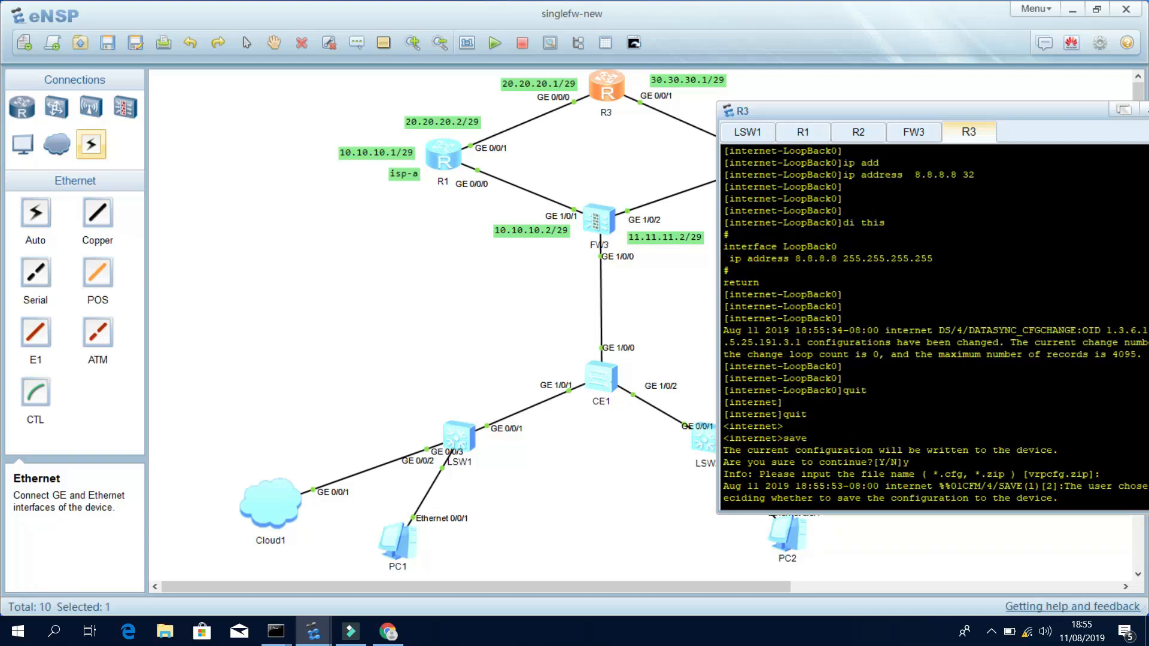
click(639, 175)
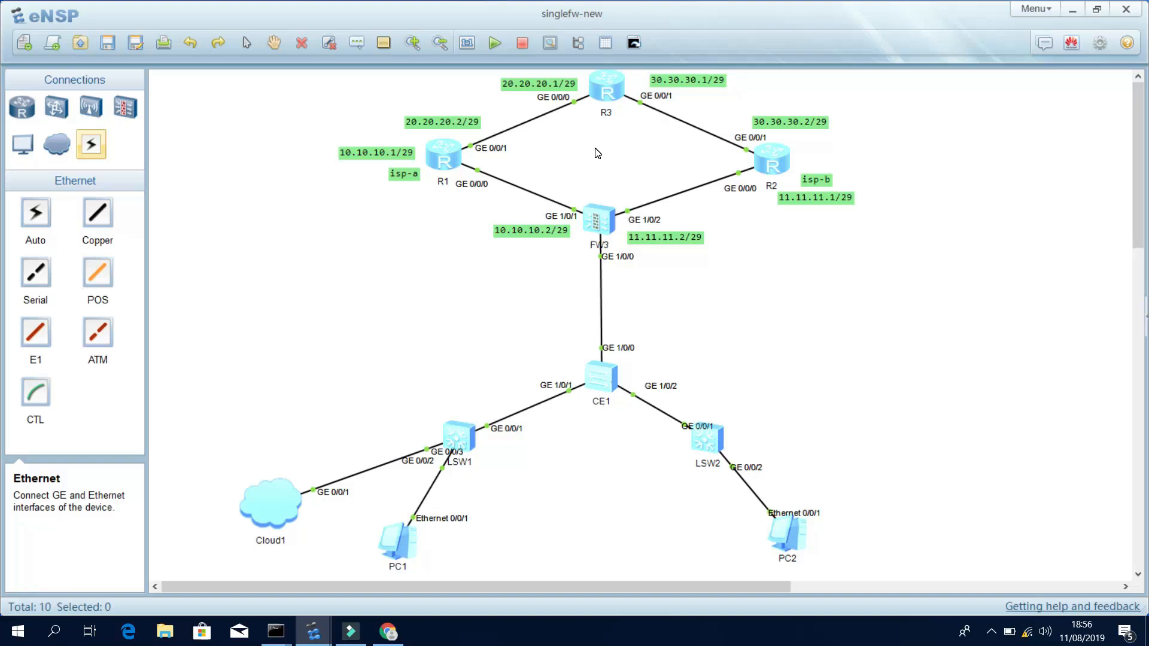
On R1's console, start OSPF process 1 and enter area 0.
double_click(442, 156)
text(quit)
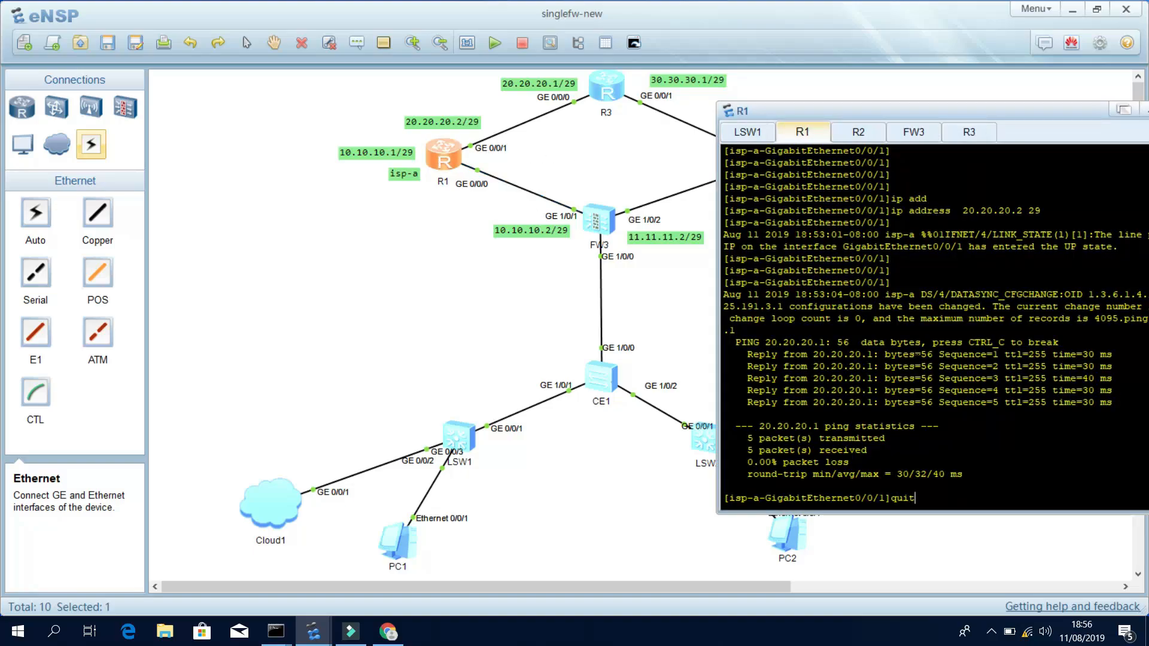
key(Return)
key(Return)
key(Return)
key(Return)
text(osp)
key(Tab)
text(1)
key(Return)
key(Return)
key(Return)
text(are)
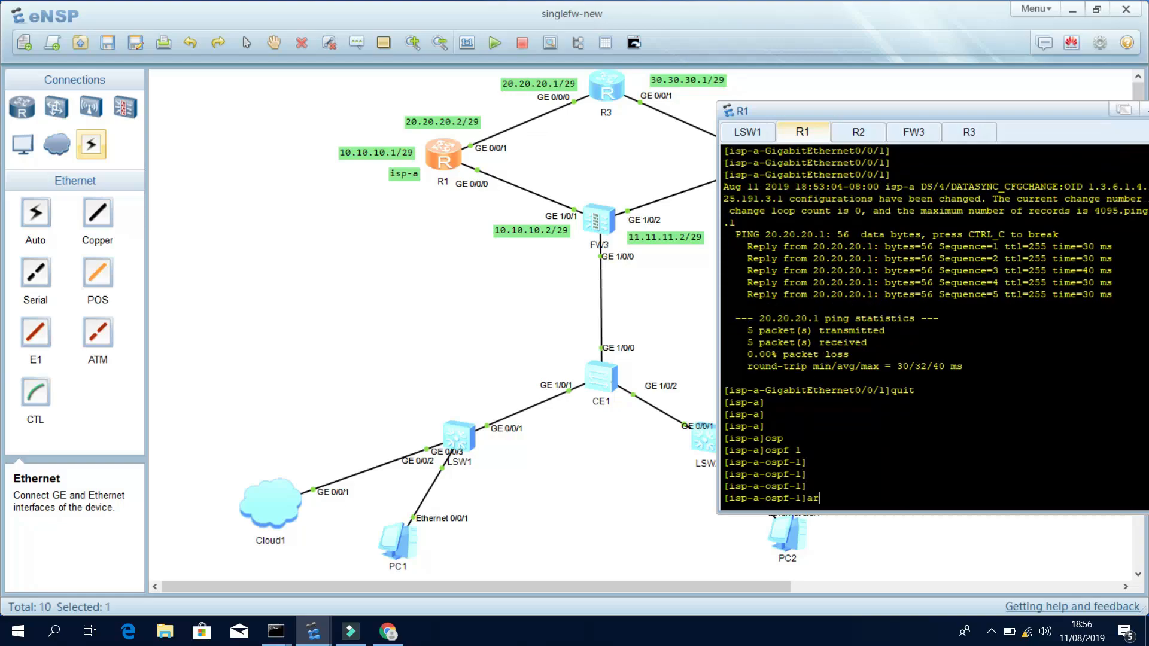
key(Tab)
text(0)
key(Return)
key(Return)
key(Return)
key(Return)
key(Return)
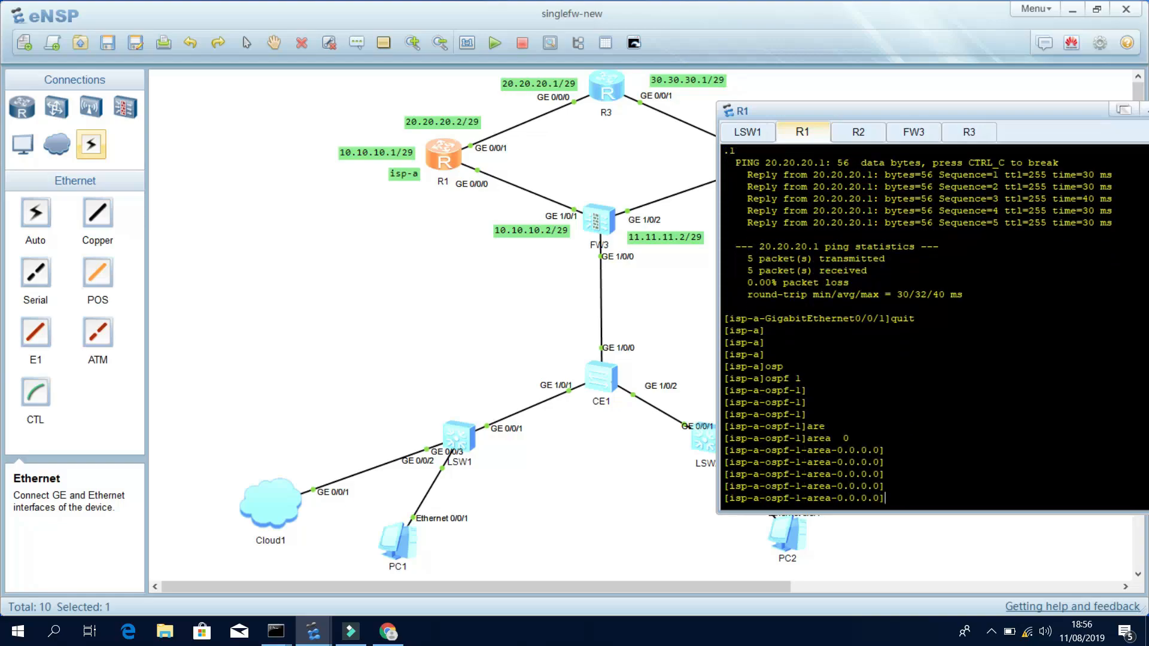
text(net)
key(Tab)
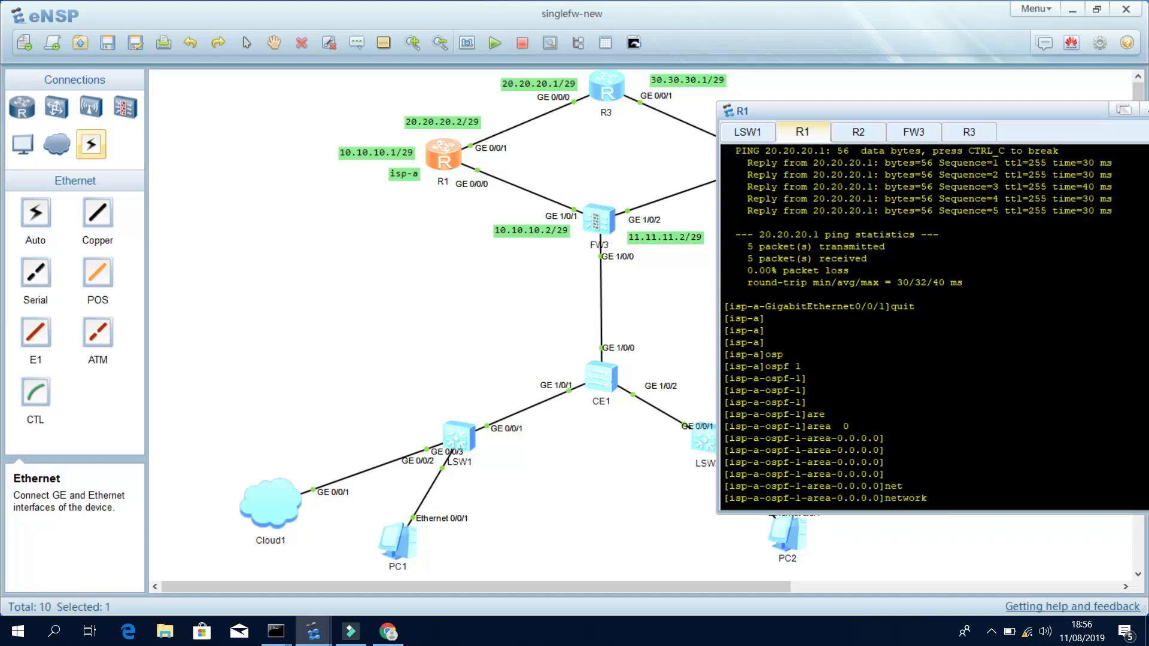
key(Return)
key(Return)
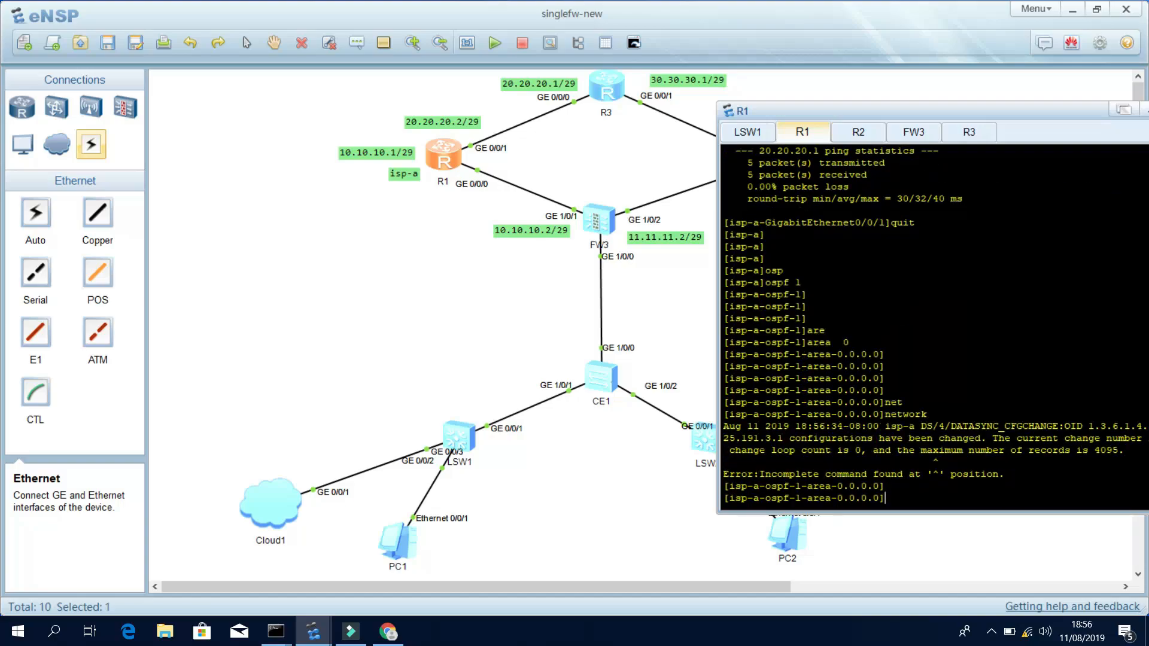
Advertise network 10.10.10.0 with wildcard 0.0.0.7 in R1's area 0.
text(net)
key(Tab)
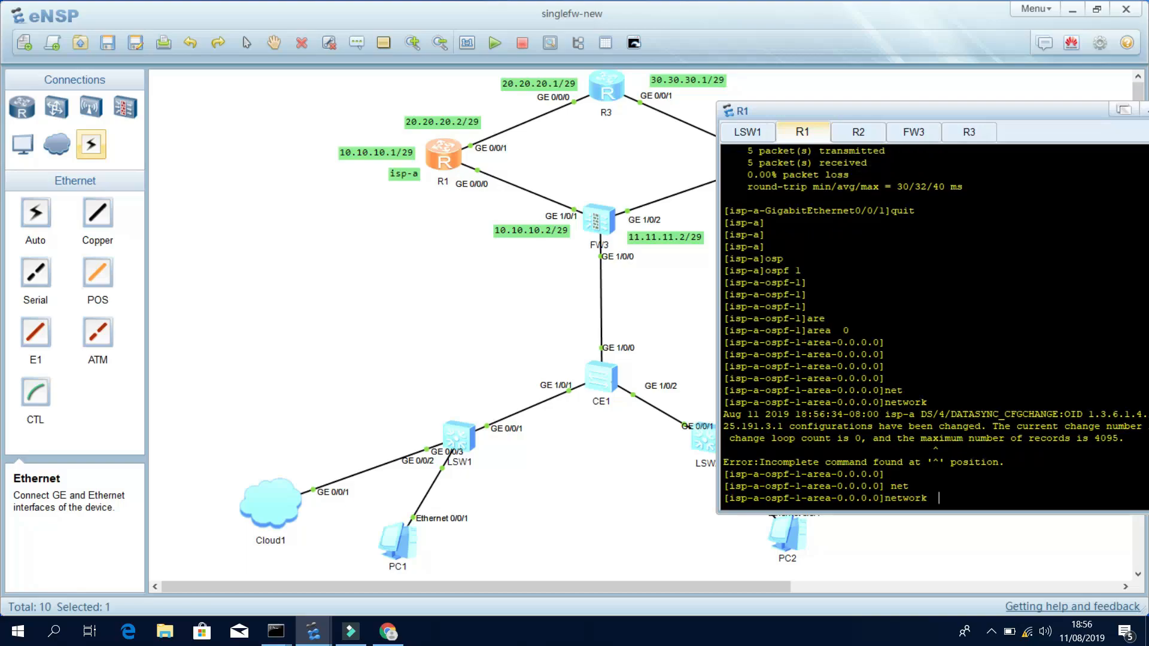
text(110.0.0.)
key(BackSpace)
key(BackSpace)
key(BackSpace)
key(BackSpace)
text(10.10.0)
text(0.0.0.7)
key(Return)
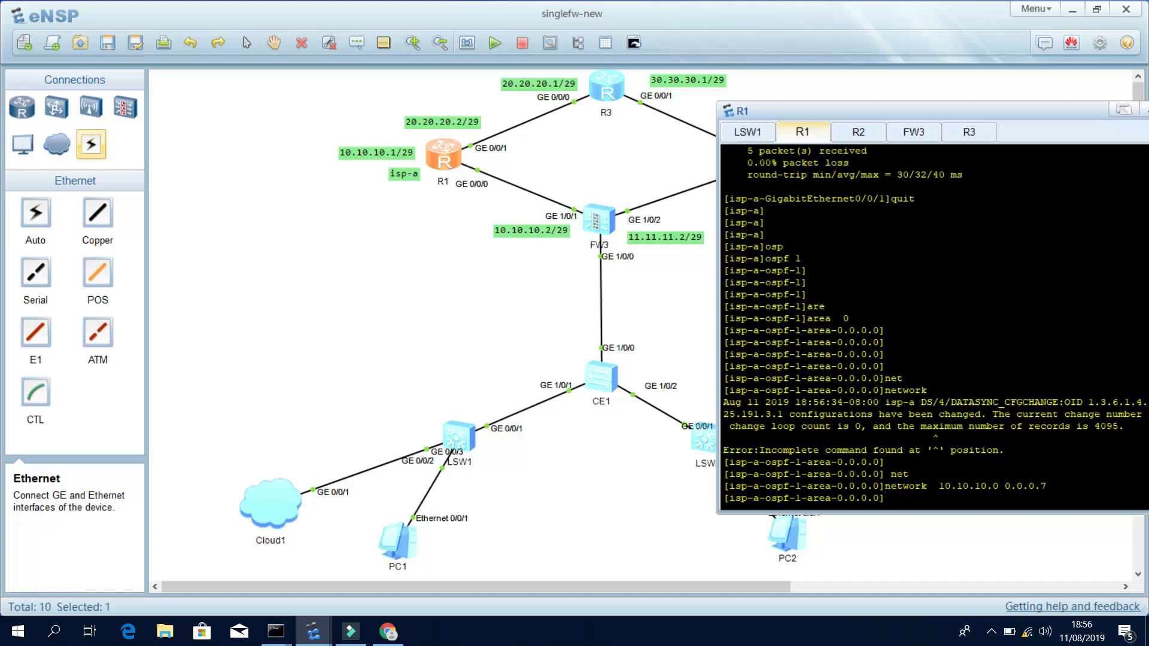
key(Return)
key(Return)
key(Return)
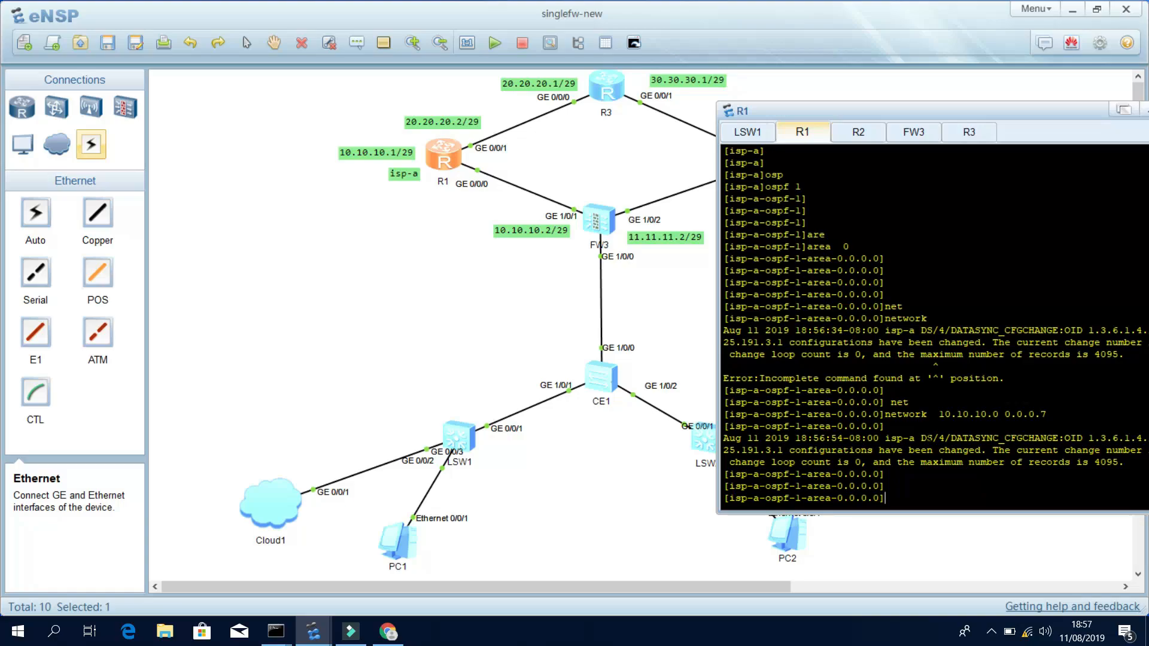
Advertise network 20.20.20.0 0.0.0.7 in area 0, then switch to R2's console.
text(netw)
key(Tab)
text(20.20.20.0)
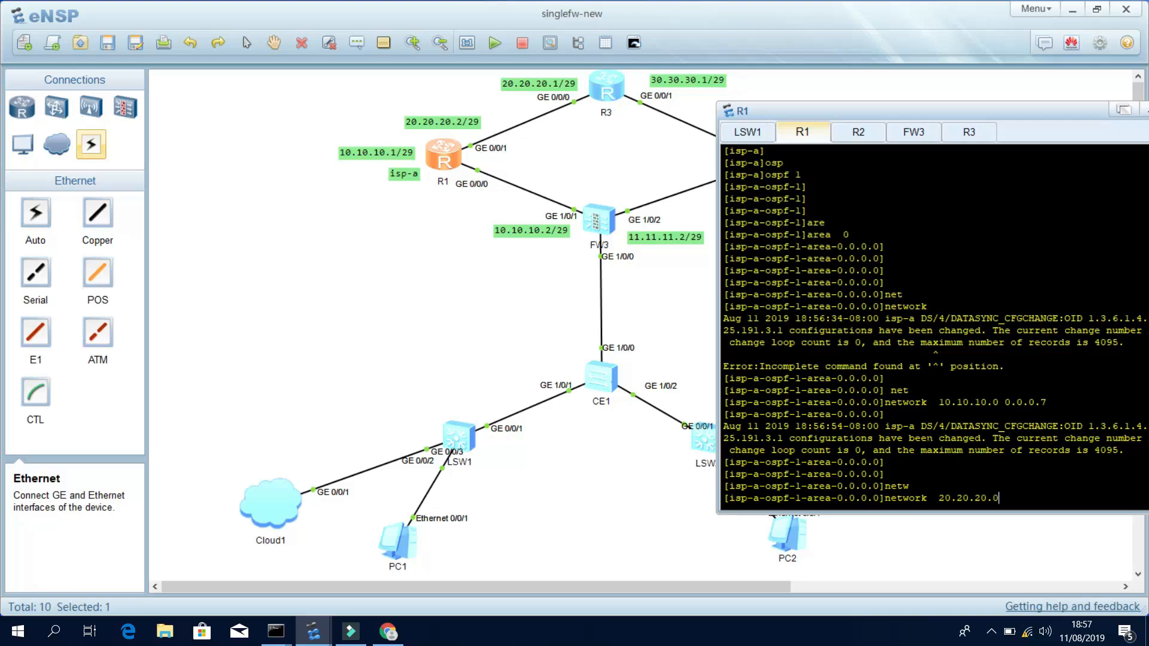
text( 0.0.0.7)
key(Return)
key(Return)
key(Return)
key(Return)
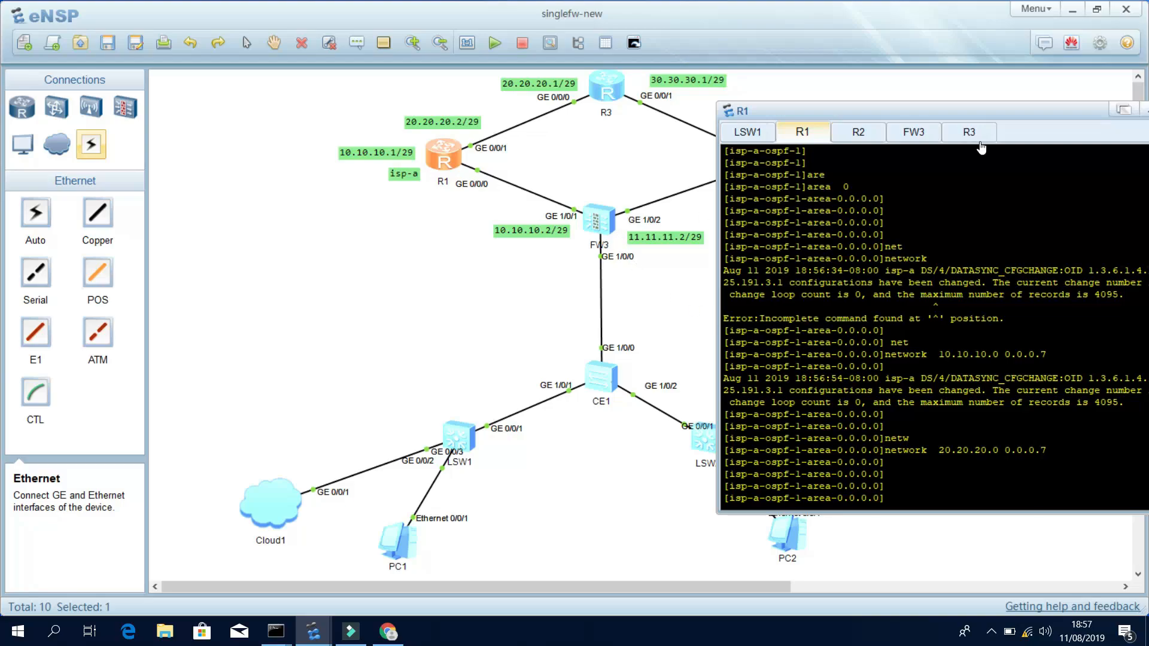
click(858, 133)
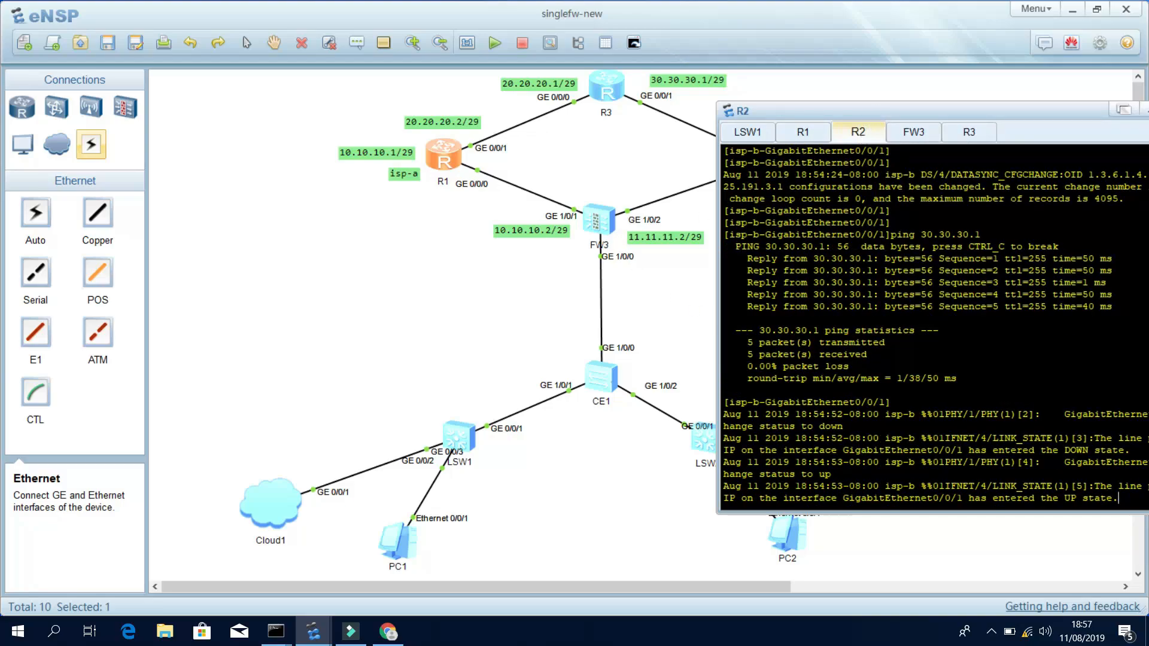
On R2, leave interface view and enter OSPF process 1, area 0.
key(Return)
key(Return)
key(Return)
key(Return)
text(qui)
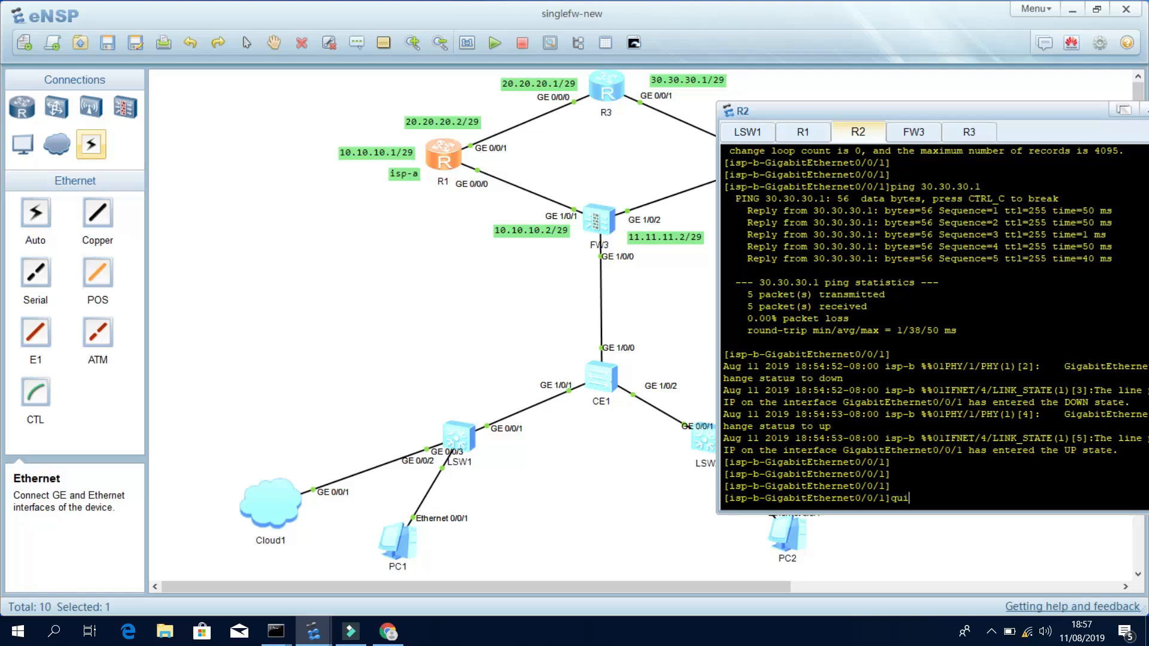
text(t)
key(Return)
key(Return)
key(Return)
key(Return)
text(os)
key(Tab)
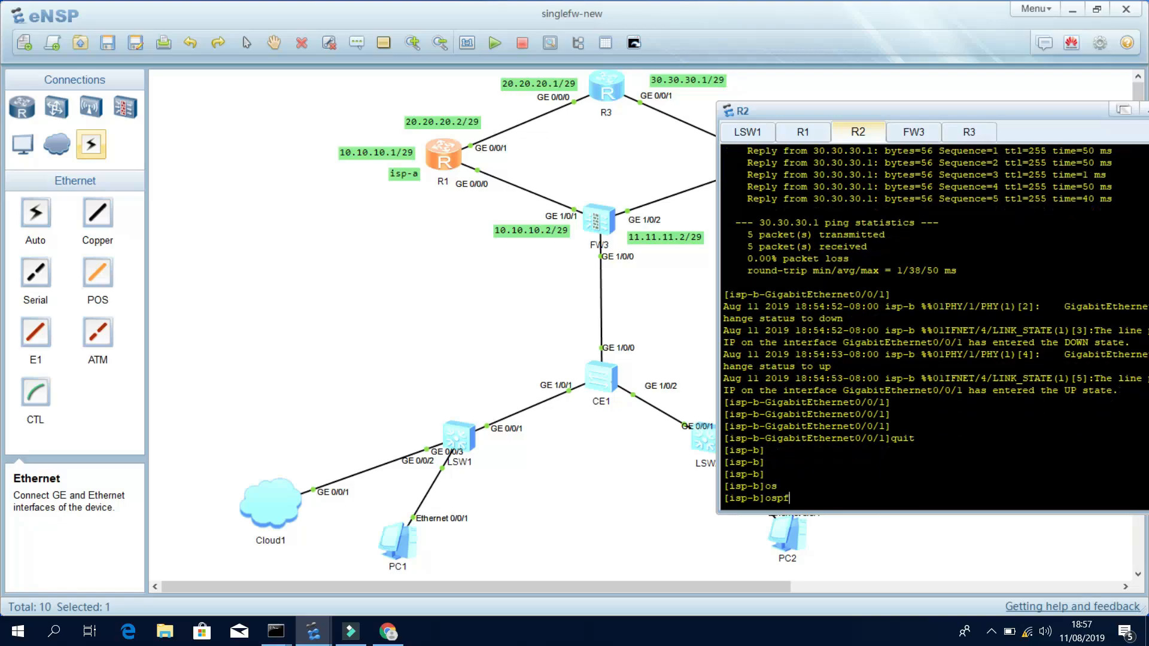
text(1)
key(Return)
key(Return)
key(Return)
text(are)
key(Tab)
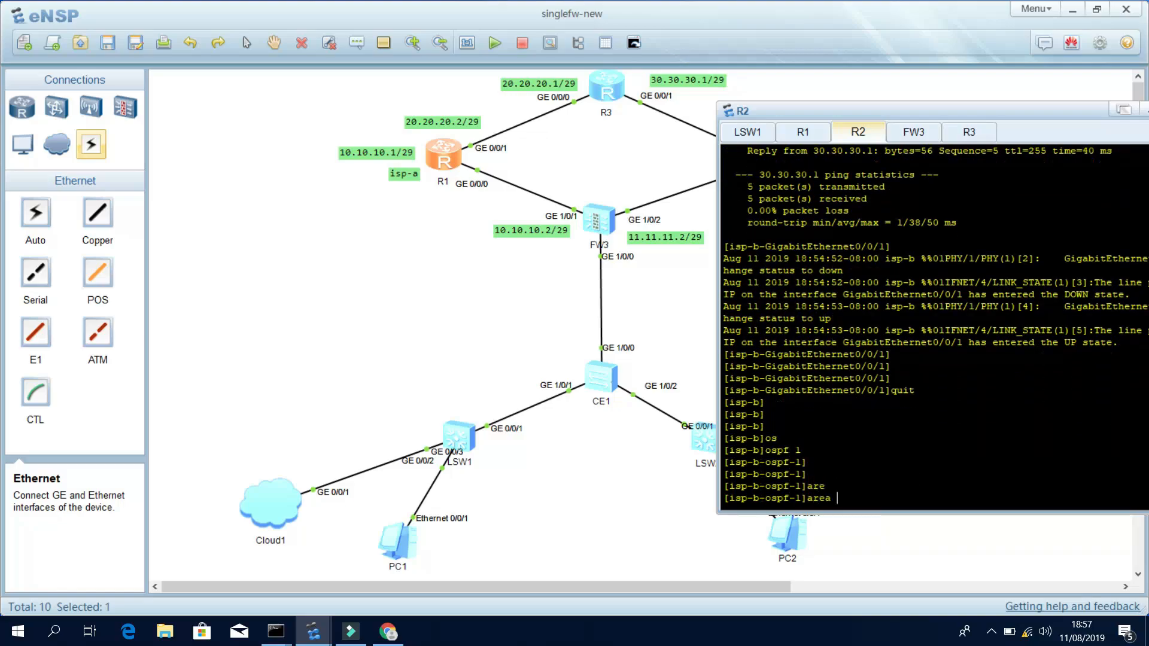
text(0)
key(Return)
key(Return)
key(Return)
Advertise 11.11.11.0 and 30.30.30.0 with wildcard 0.0.0.7, then verify with display this.
text(ne)
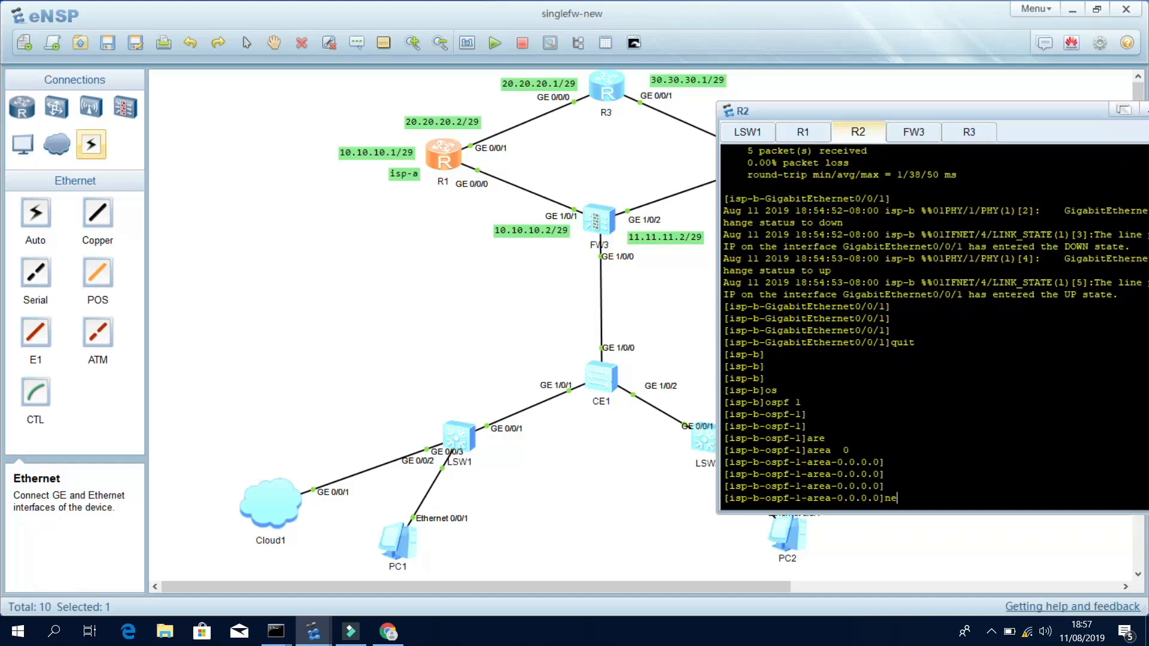
key(Tab)
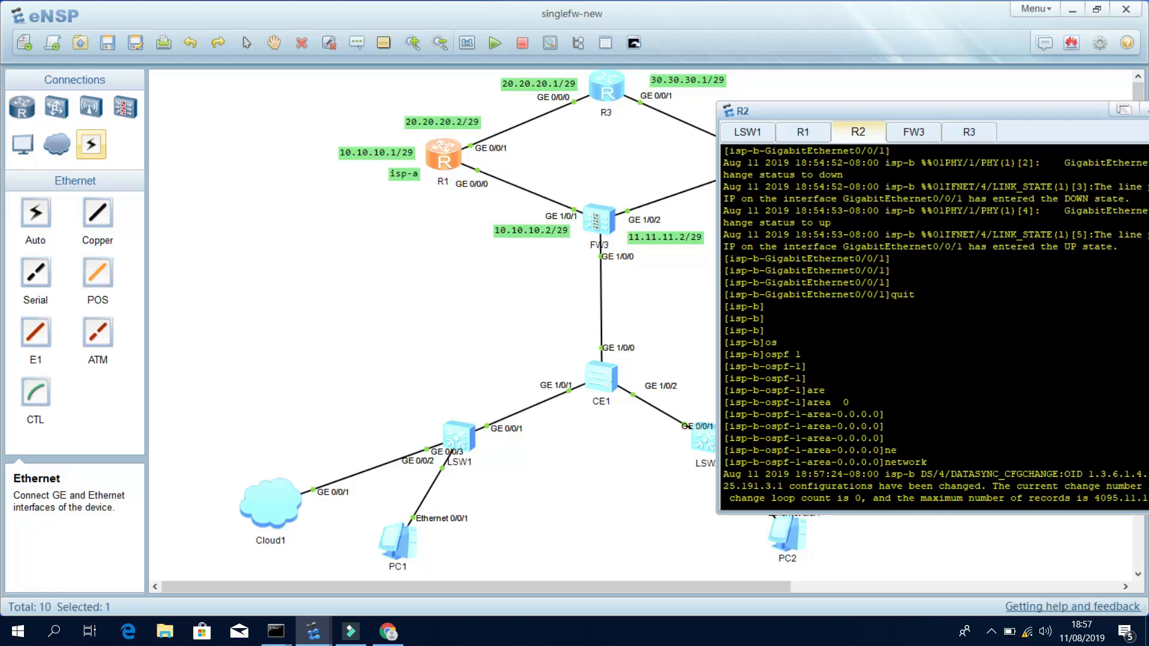
text(0.0.0.7)
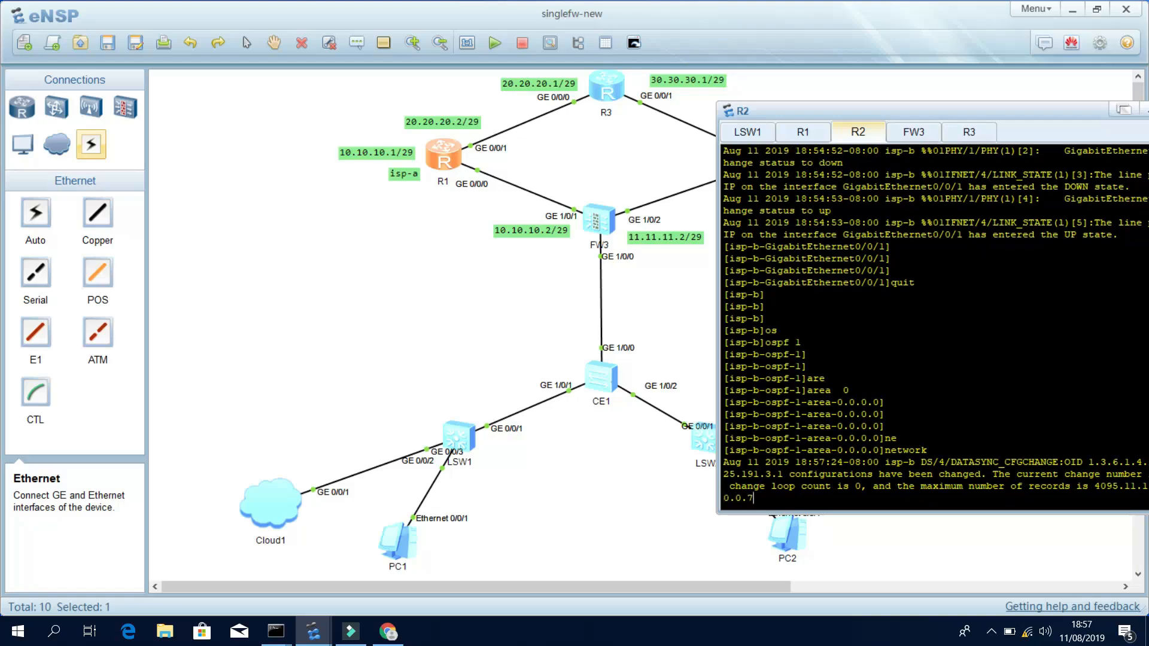
key(Return)
key(Return)
key(Return)
text(ne)
key(Tab)
text(30.30.30.0 0.0.0.7)
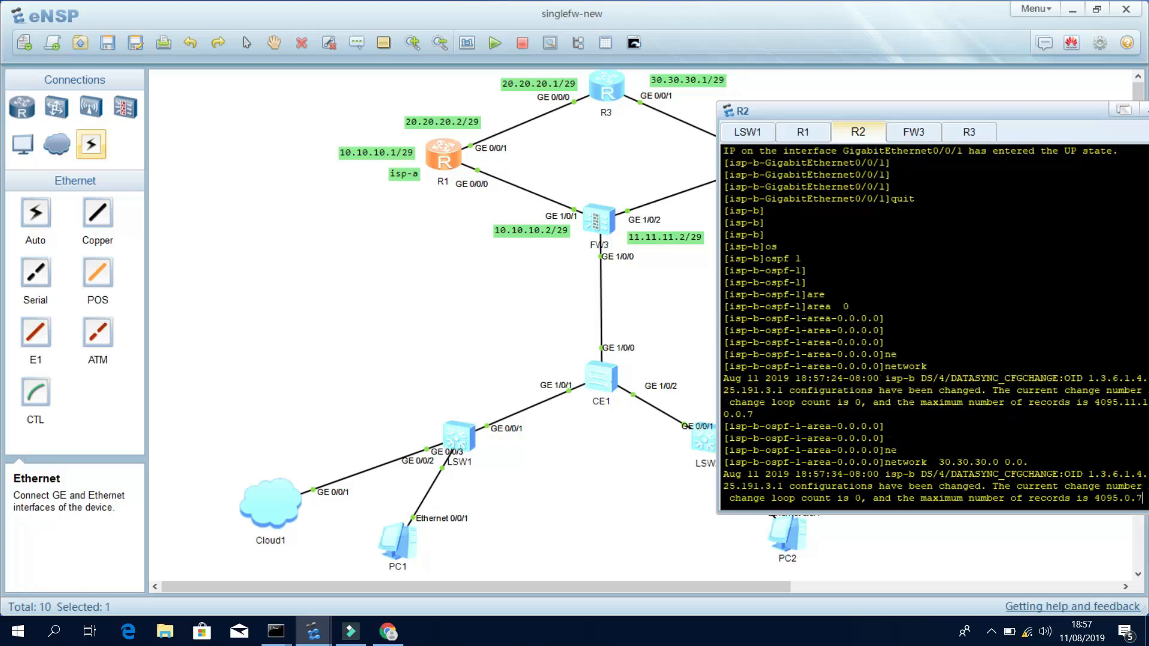
key(Return)
key(Return)
key(Return)
key(Return)
text(di this)
key(Return)
key(Return)
key(Return)
key(Return)
key(Return)
key(Return)
key(Return)
key(Return)
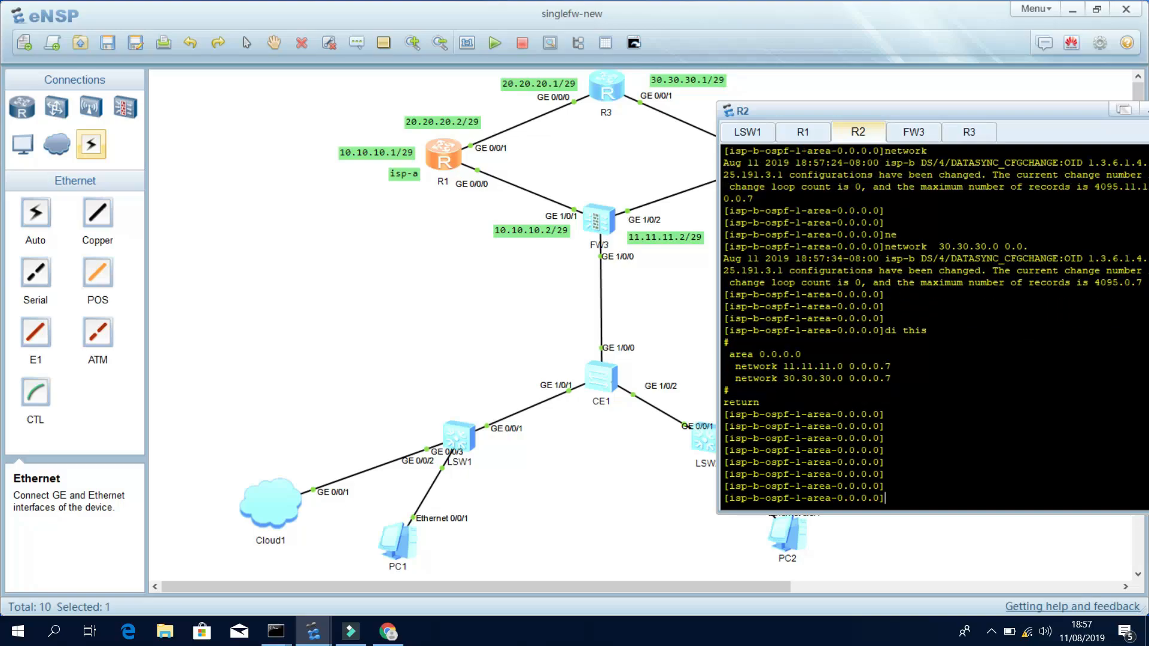
Exit OSPF to user view and save R2's configuration, confirming with y.
text(quit)
key(Return)
key(Return)
key(Return)
key(Return)
text(quit)
key(Return)
text(save)
key(Return)
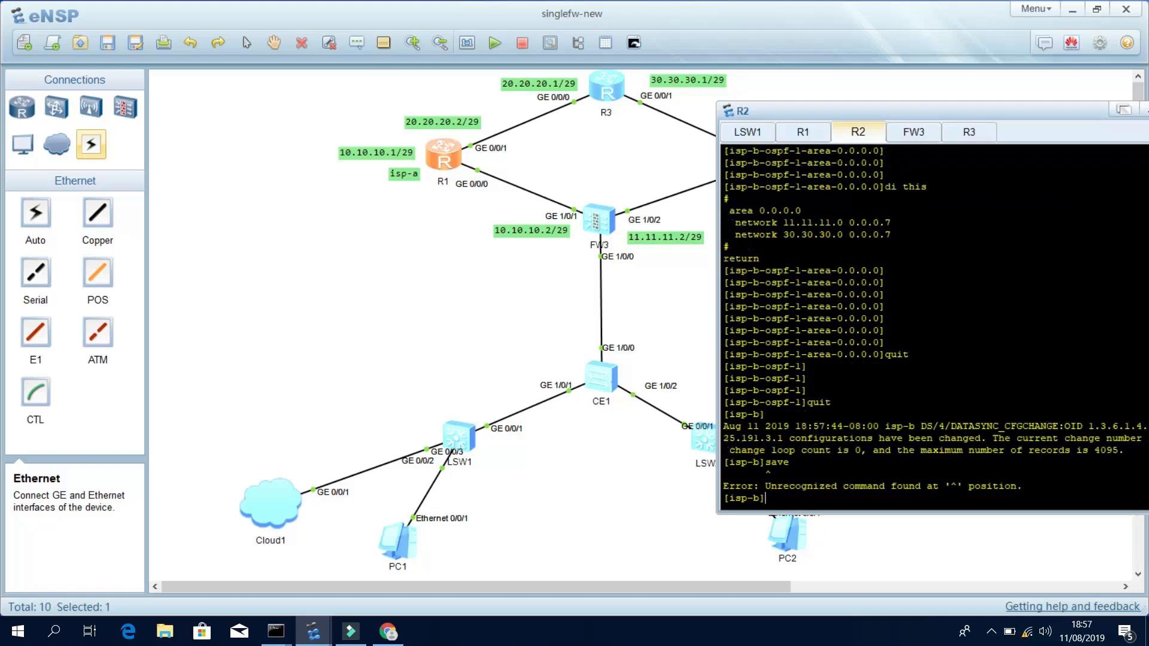
text(q)
key(Return)
key(Return)
text(save)
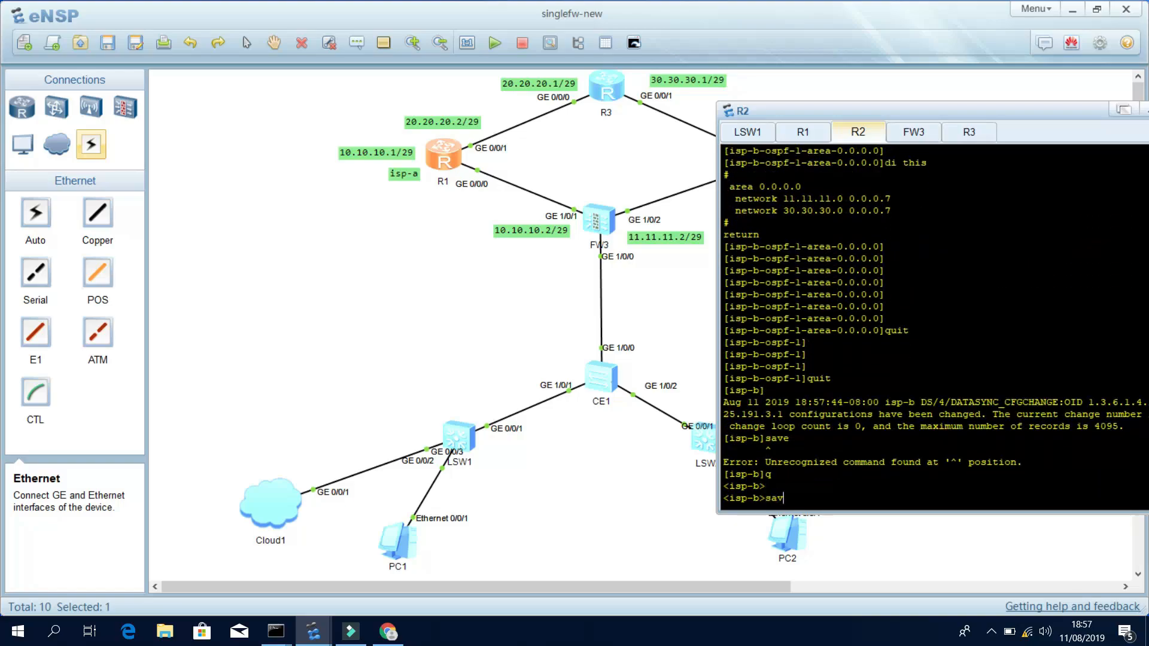
key(Return)
text(y)
key(Return)
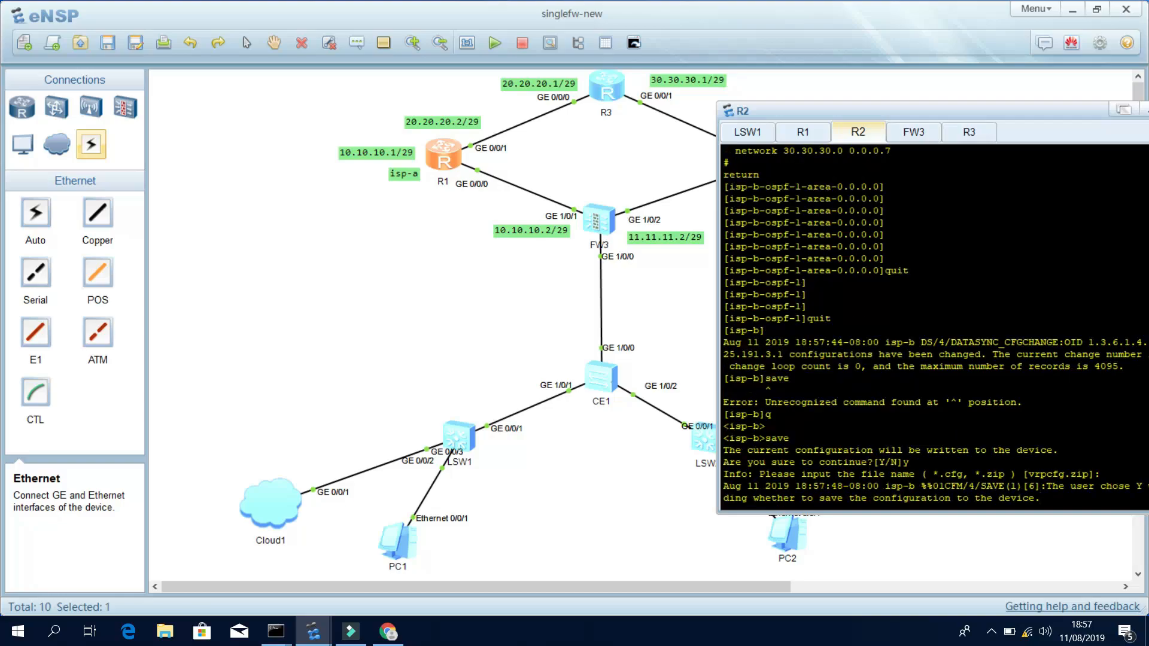
click(965, 136)
On R3, enter system view and start OSPF process 1, area 0.
text(sy)
key(Return)
key(Return)
key(Return)
key(Return)
text(os)
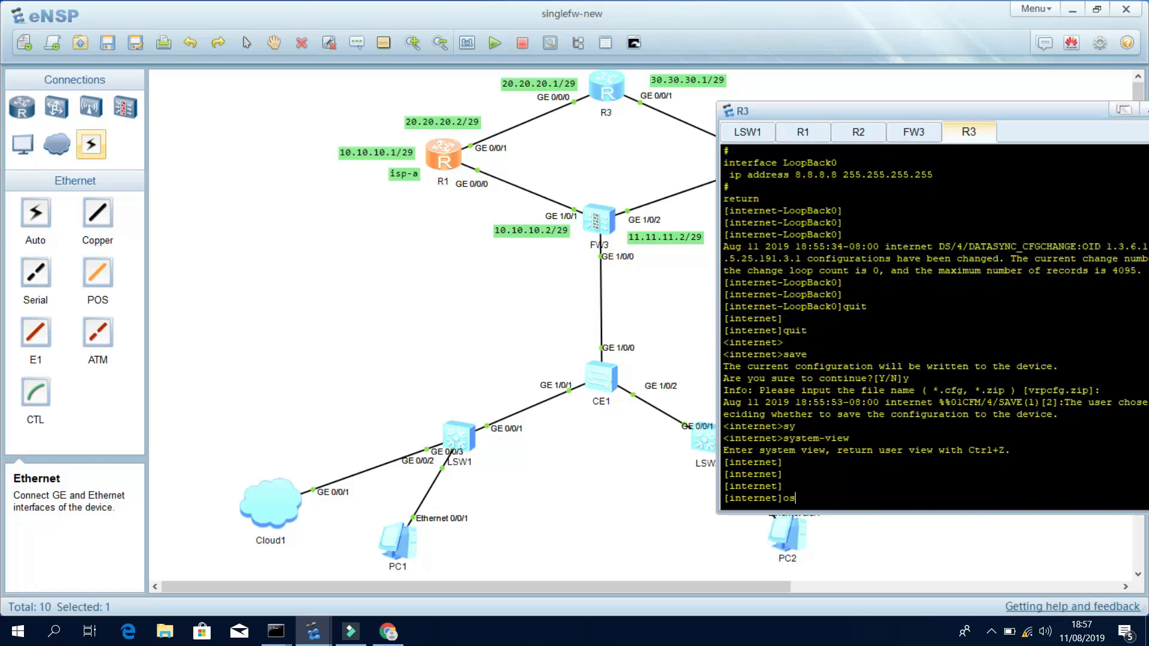
key(Tab)
text(1)
key(Return)
key(Return)
key(Return)
text(n)
key(BackSpace)
text(are)
key(Tab)
text(0)
key(Return)
key(Return)
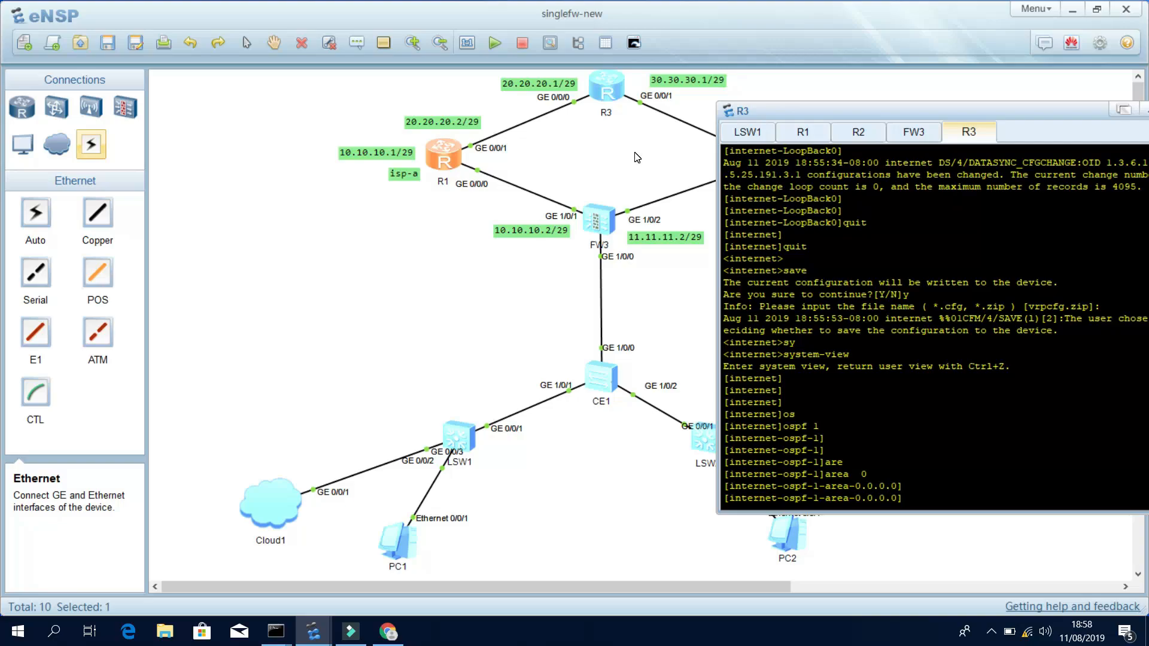
key(Return)
key(Return)
key(Return)
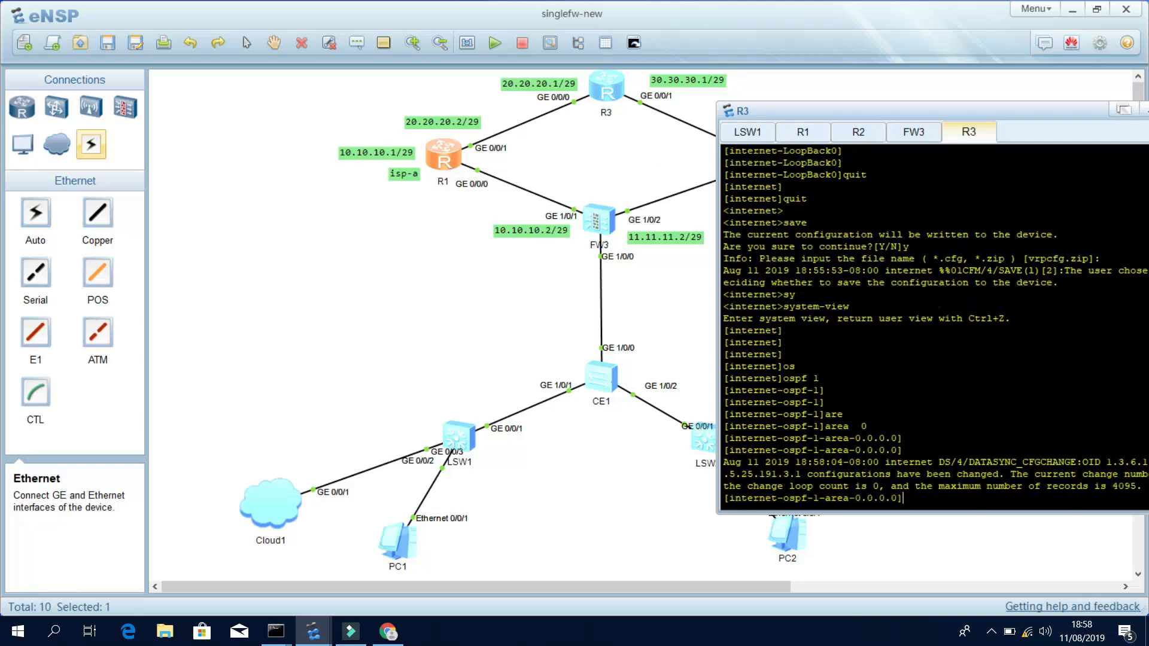
Advertise 20.20.20.0 and 30.30.30.0 with wildcard 0.0.0.7 in R3's area 0.
text(ne)
key(Tab)
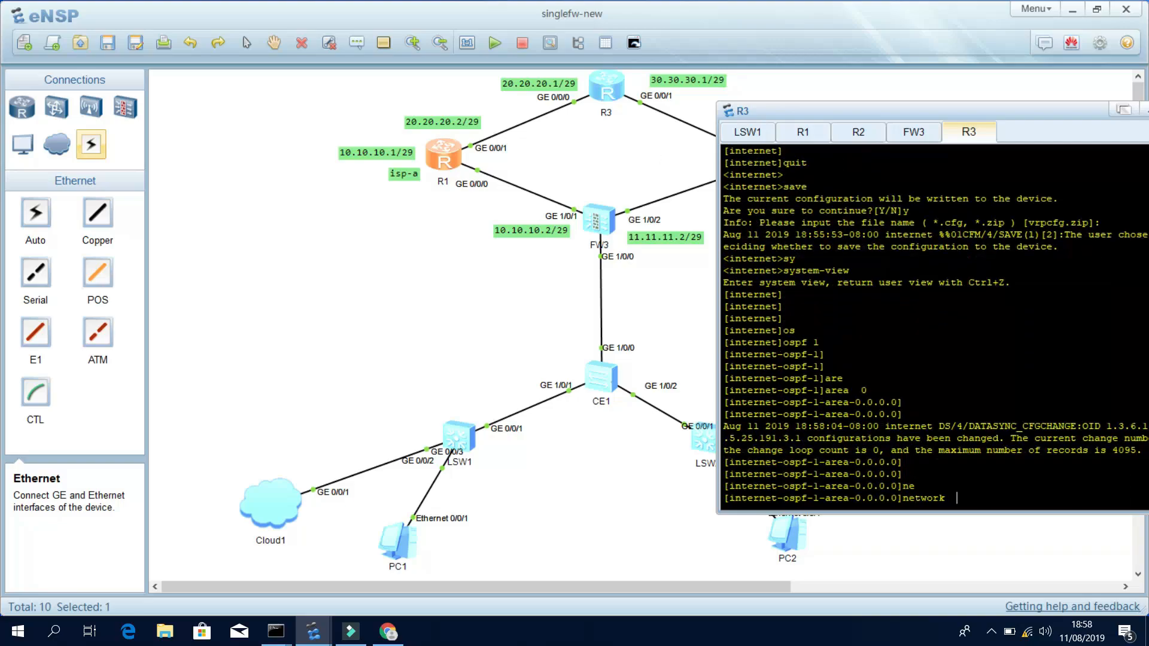
text(1)
key(BackSpace)
text(20.20.20.0 0.0.0.7)
key(Return)
key(Return)
key(Return)
text(network)
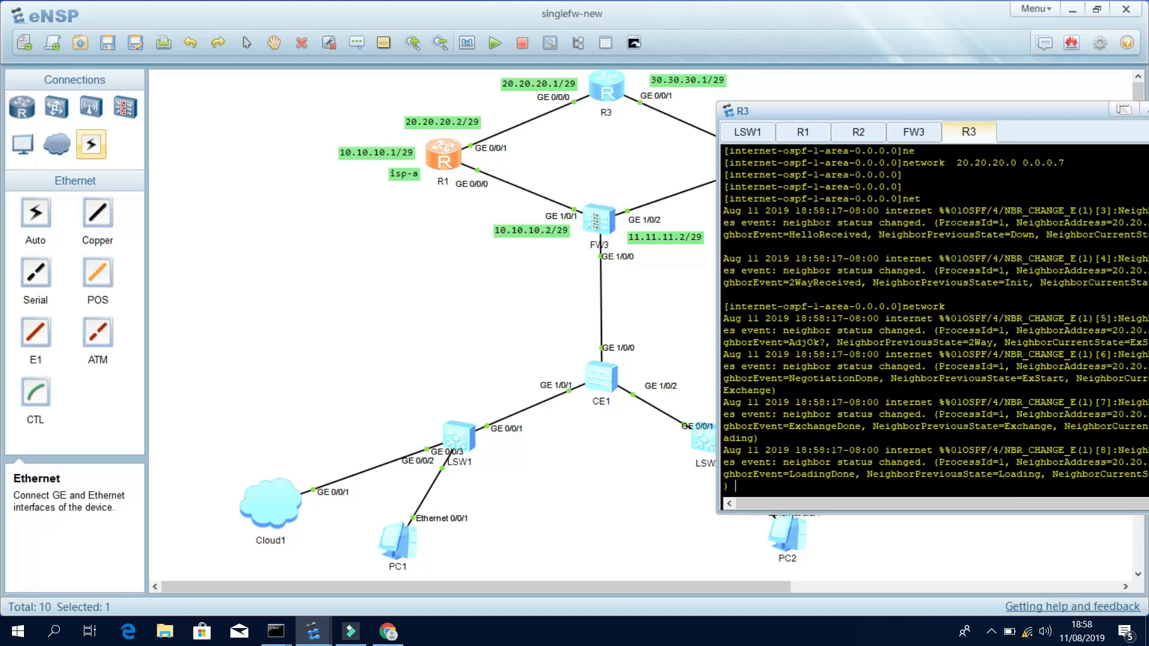
key(Return)
key(Return)
key(Return)
key(Return)
text(net)
key(Tab)
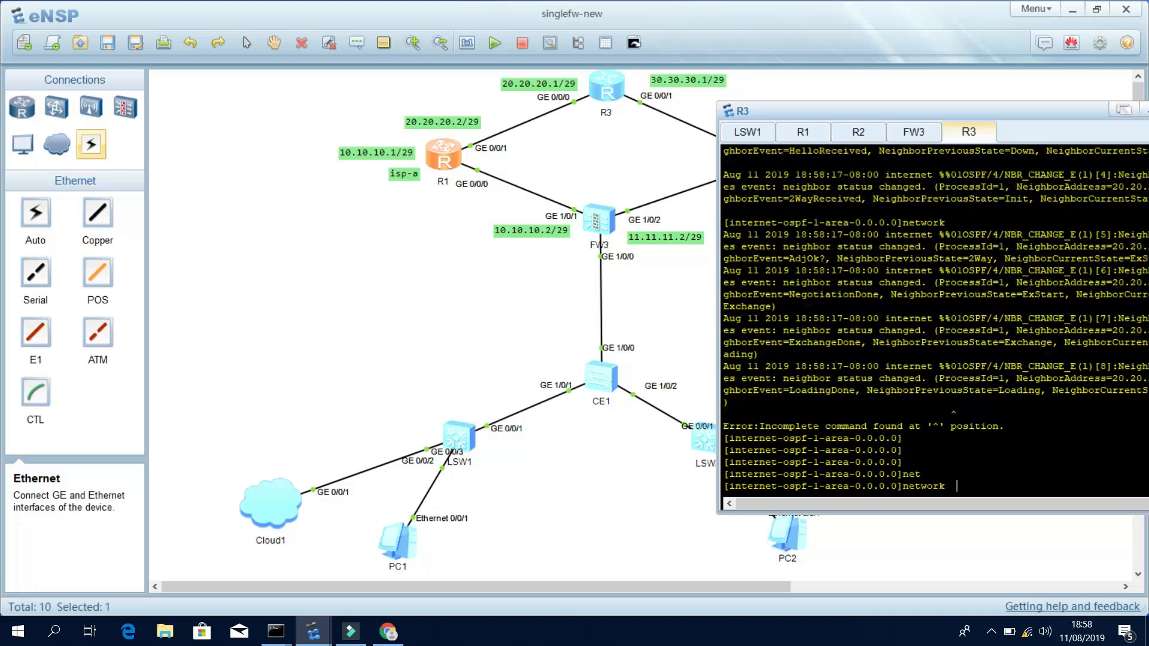
text(30.30.30.0 0.0.0.7)
key(Return)
key(Return)
Advertise the 8.8.8.8 host with wildcard 0.0.0.0 and check it with display this.
text(net)
key(Tab)
text(8.8.8.8)
text( 0.0.0.0)
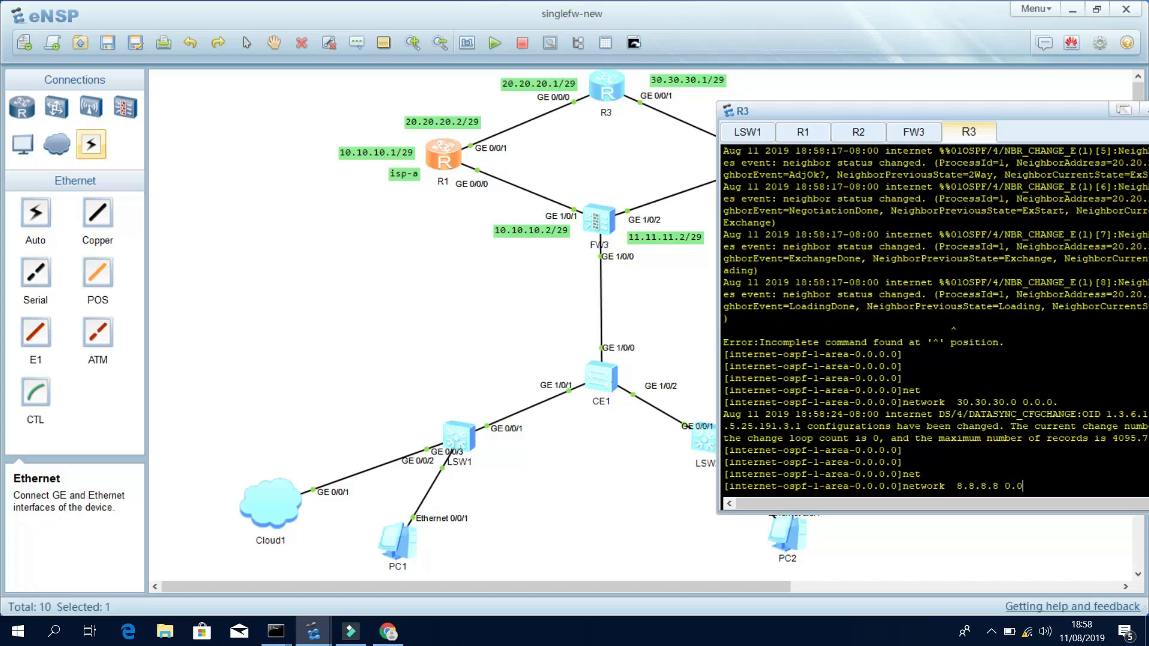
key(Return)
text(dis this)
key(Return)
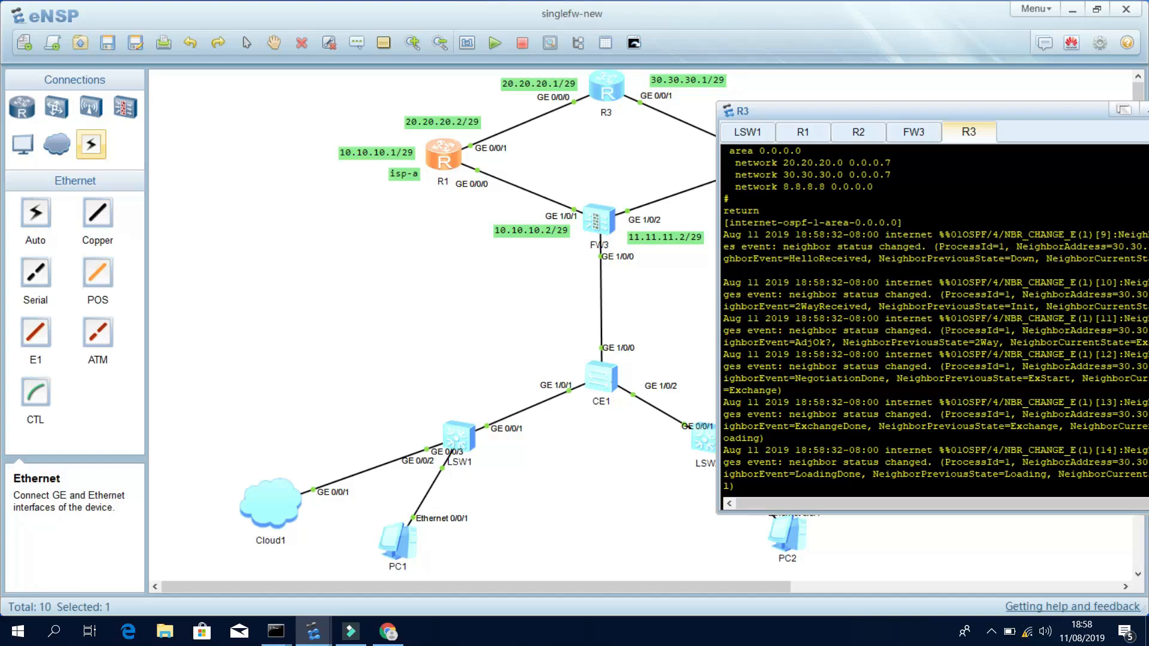
key(Return)
key(Return)
key(Return)
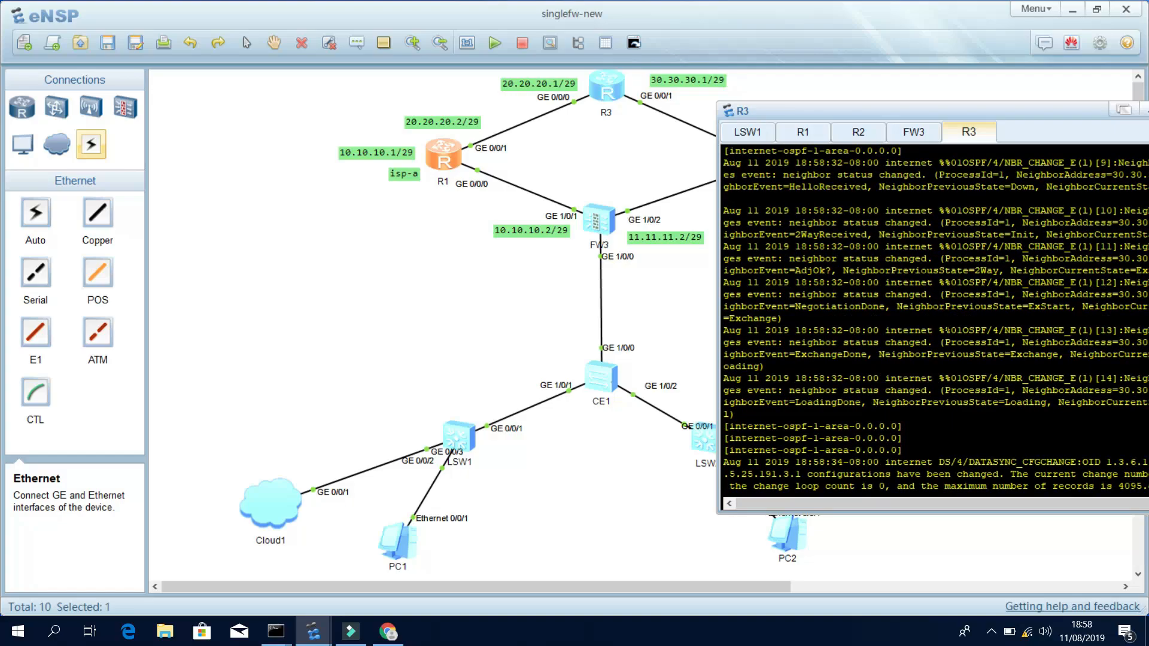
key(Return)
key(Return)
key(Return)
key(Return)
text(disp)
key(Tab)
text(this)
key(Return)
key(Return)
key(Return)
key(Return)
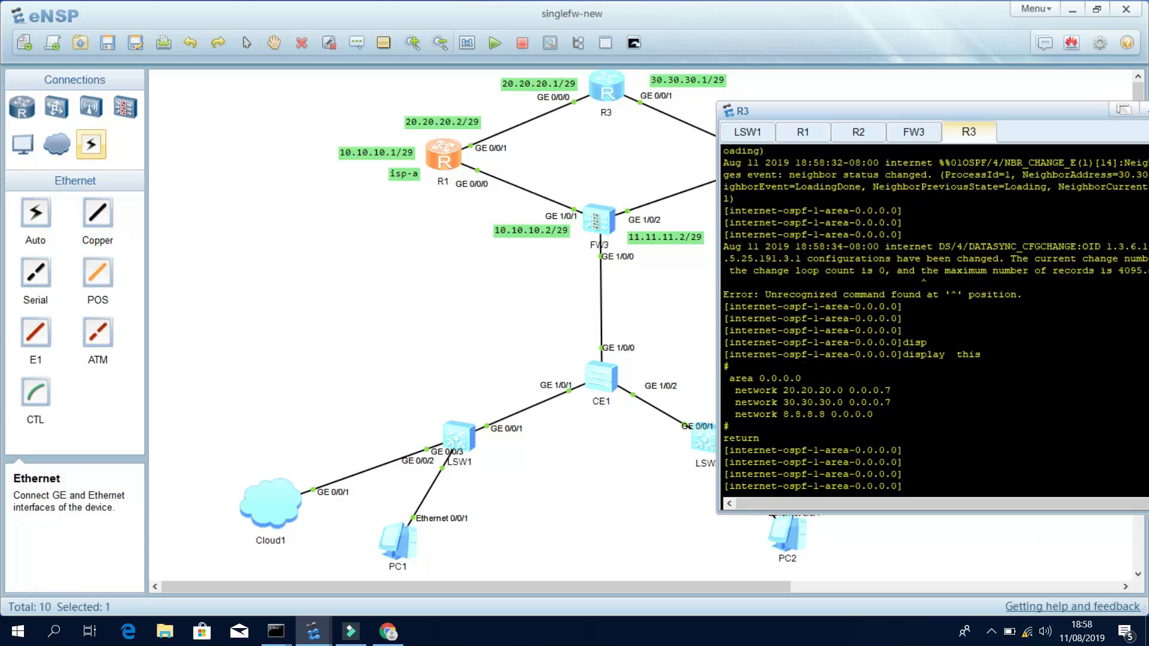
drag(789, 414, 843, 421)
Exit the OSPF area and process views back to R3's user view.
text(quit)
key(Return)
key(Return)
key(Return)
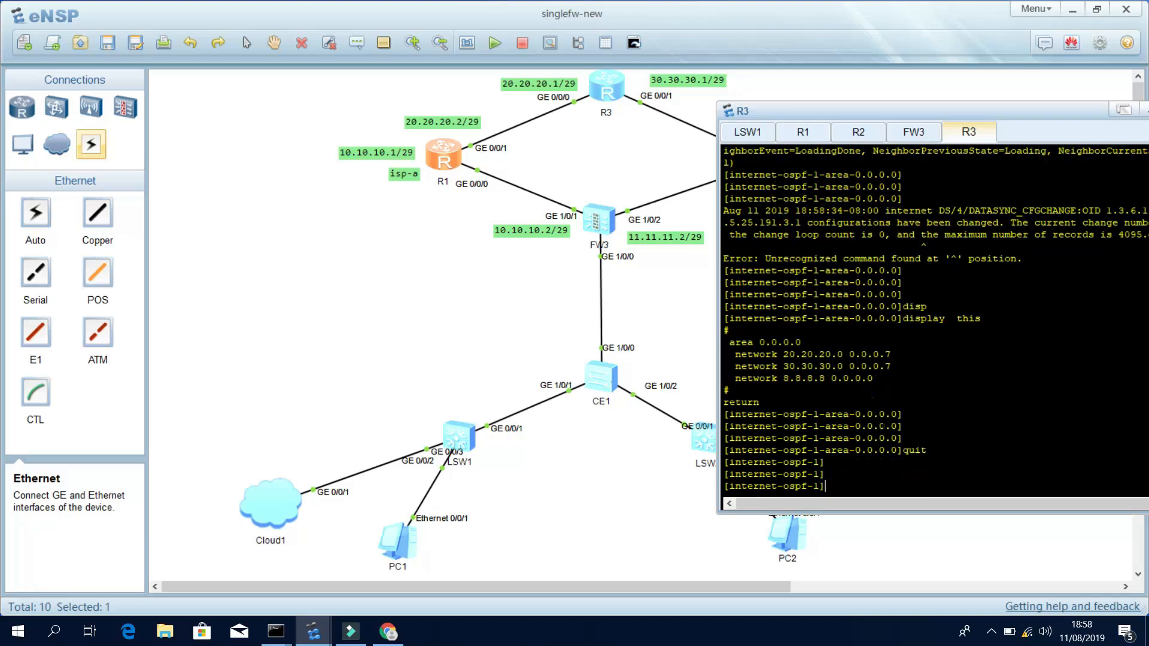
text(quit)
key(Return)
key(Return)
key(Return)
key(Return)
text(quit)
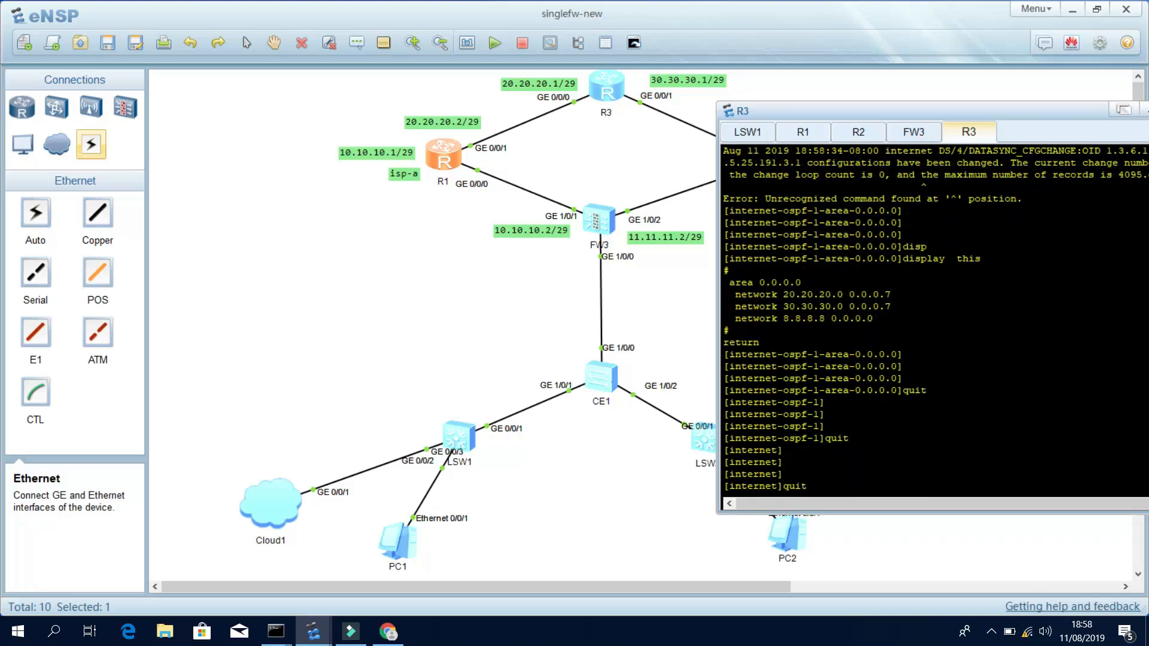
key(Return)
key(Return)
key(Return)
Turn off terminal monitor with undo terminal monitor and re-enter system view.
text(undo ter)
key(Tab)
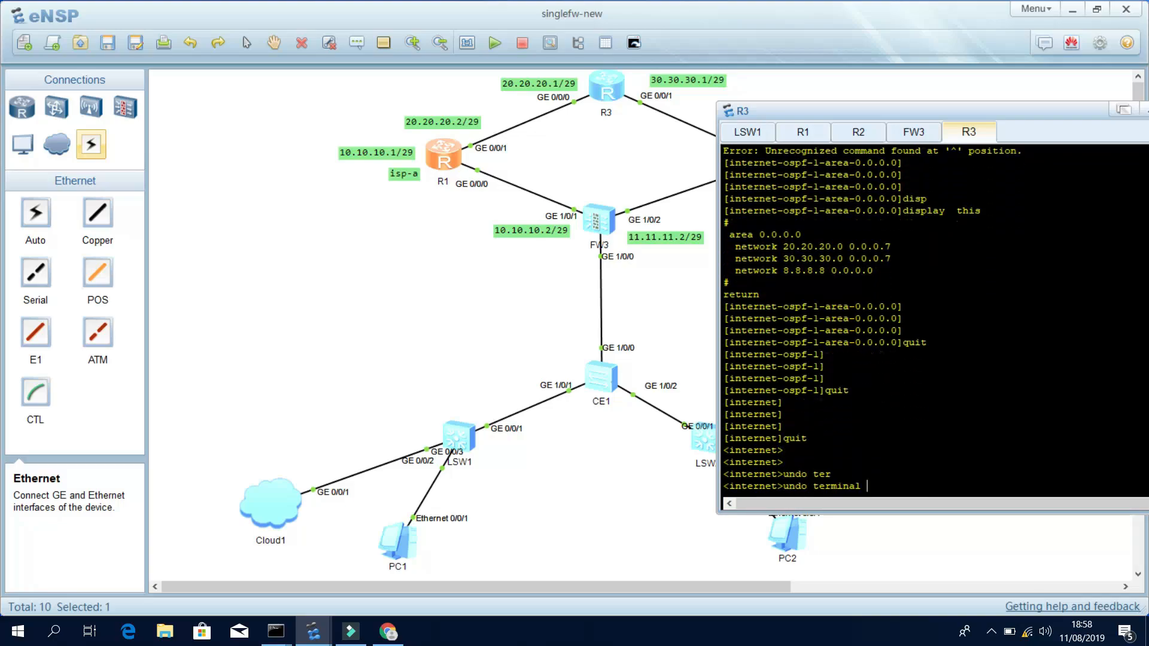
text(mo)
key(Tab)
key(Return)
key(Return)
key(Return)
key(Return)
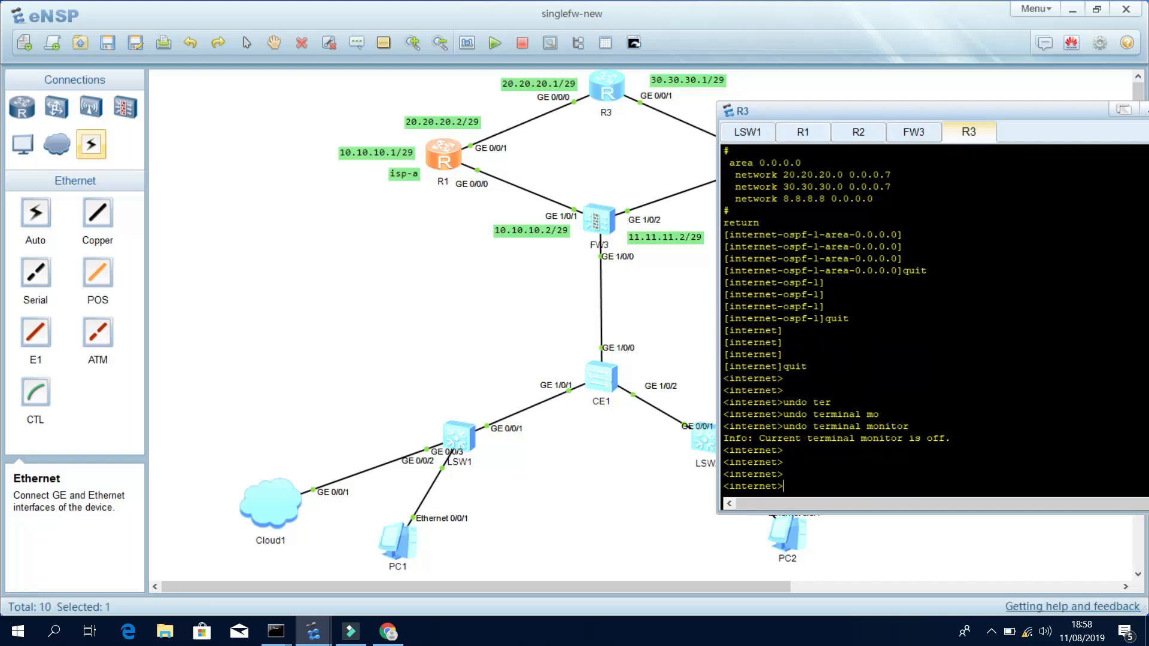
scroll(935, 319, up, 9)
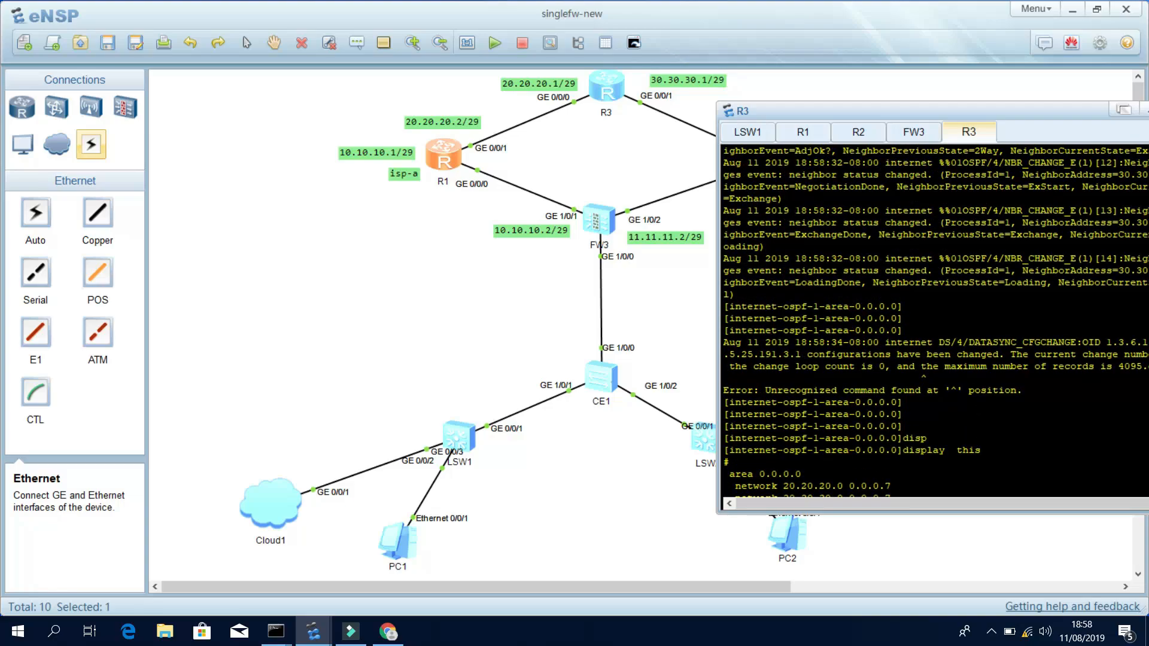
scroll(936, 320, up, 4)
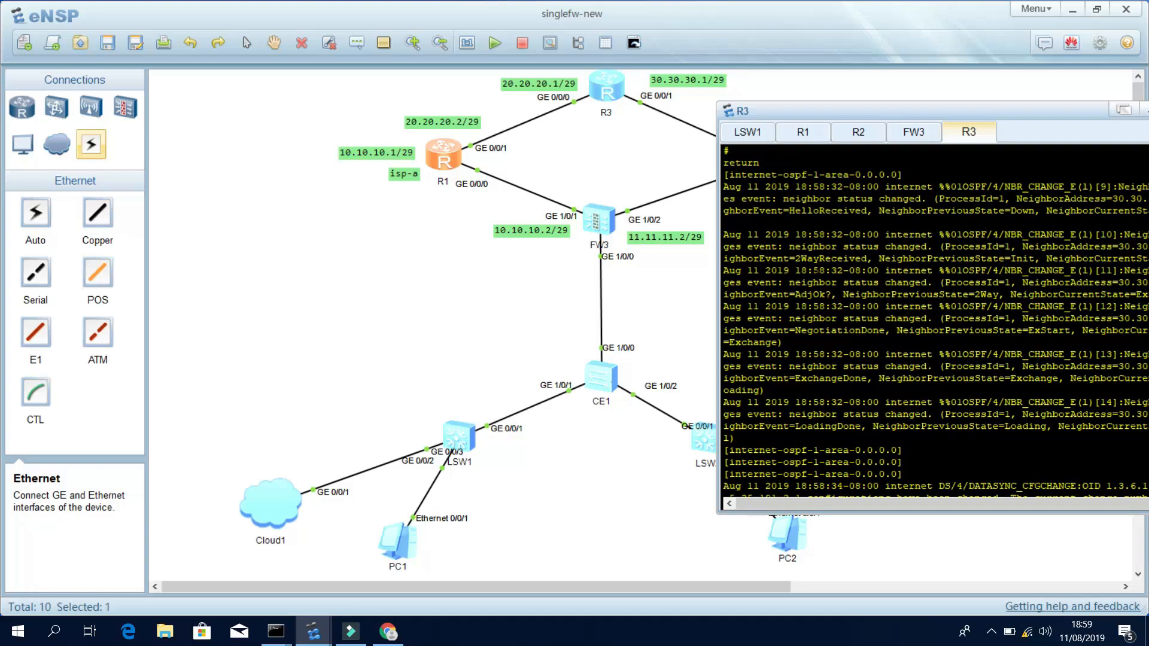
scroll(936, 319, down, 13)
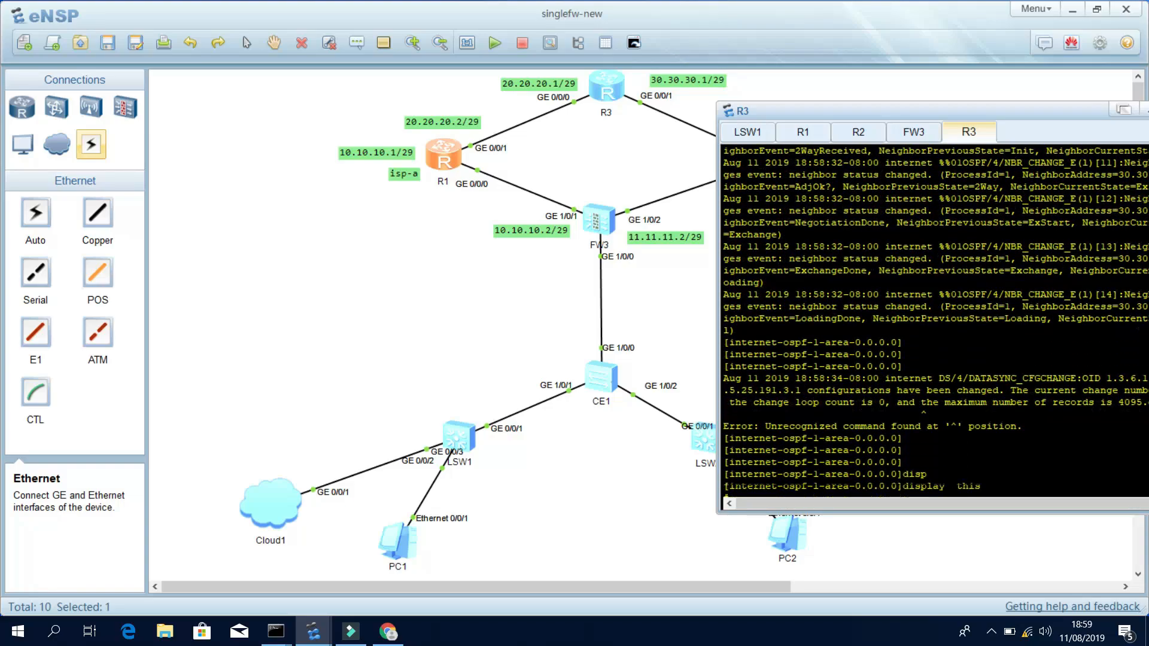
scroll(936, 320, down, 1)
text(sy)
key(Tab)
key(Return)
key(Return)
key(Return)
key(Return)
key(Return)
key(Return)
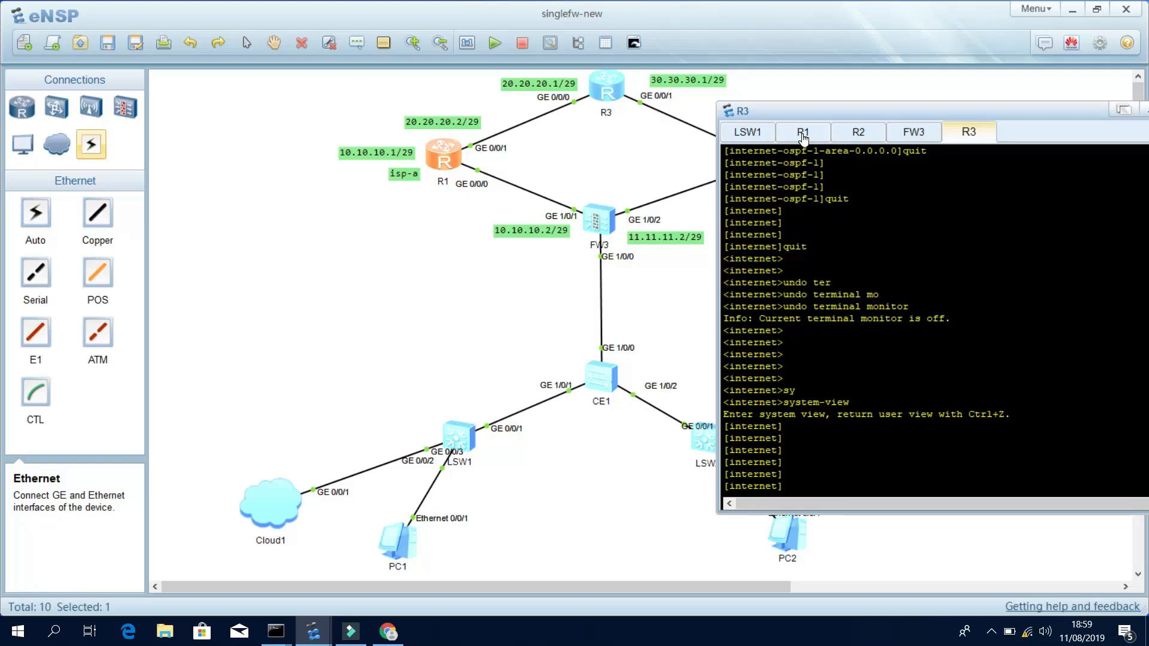
Ping 10.10.10.1 from R2, close the console, and open FW3's console.
click(858, 133)
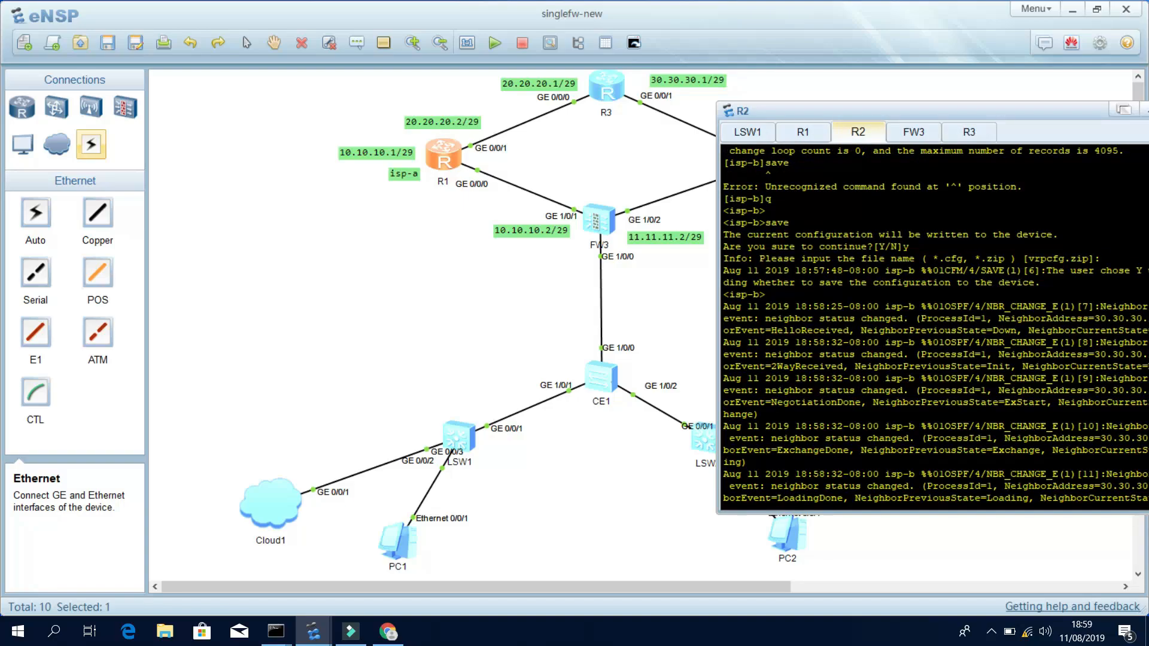
key(Return)
key(Return)
text(ping )
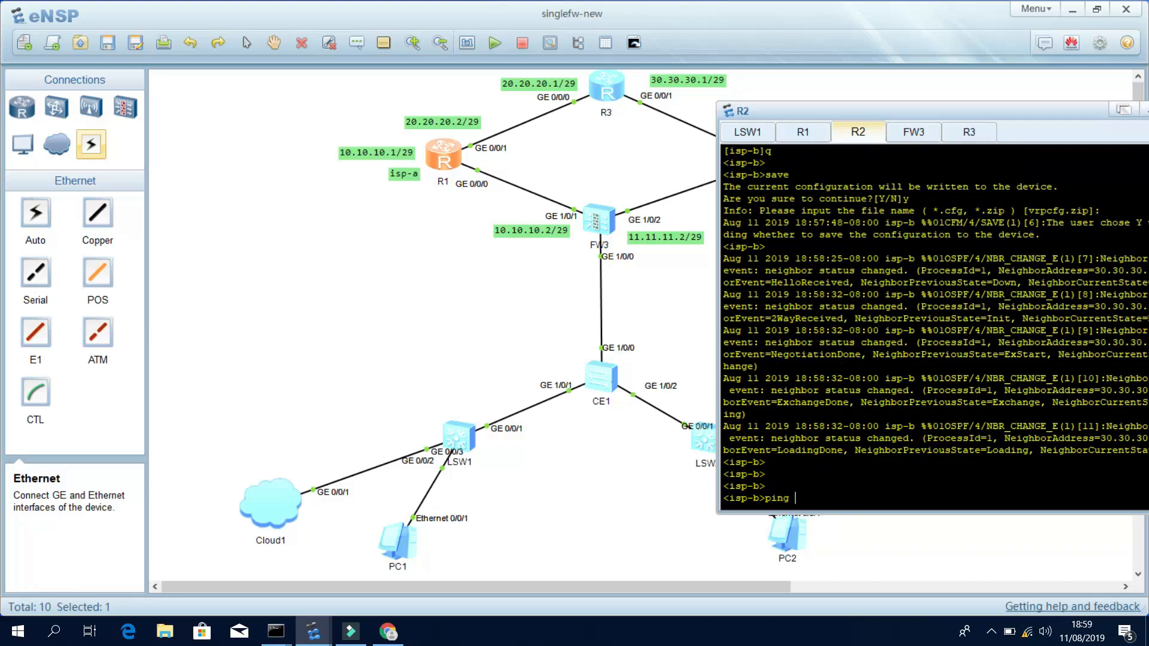
text(10.10.10.1)
key(Return)
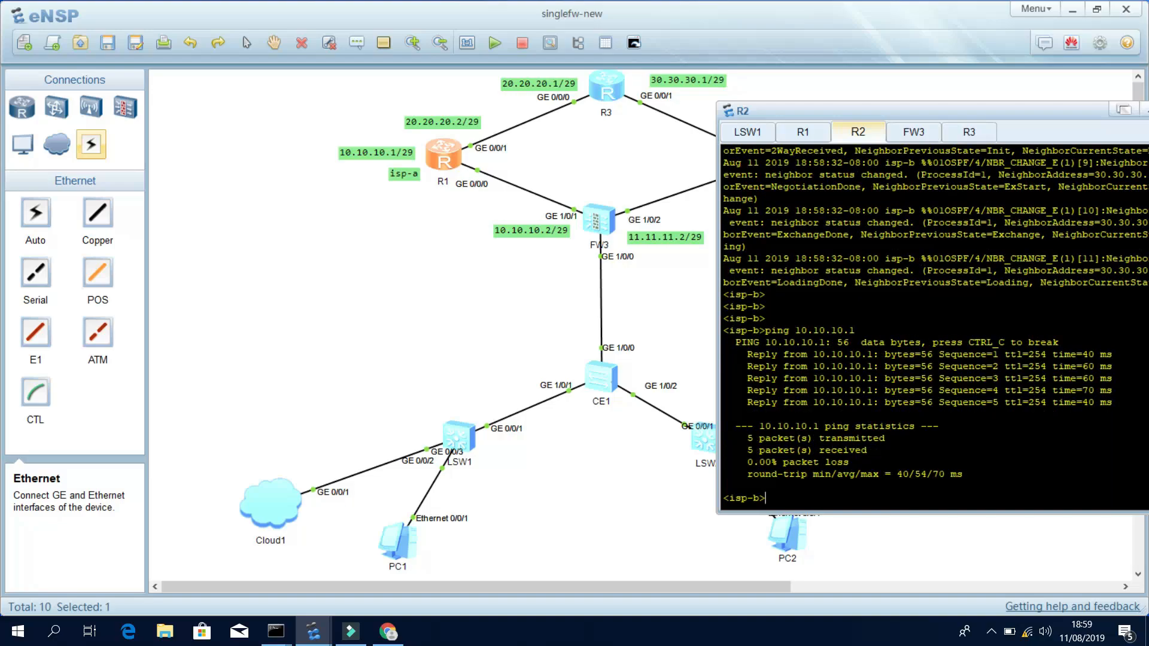
click(679, 304)
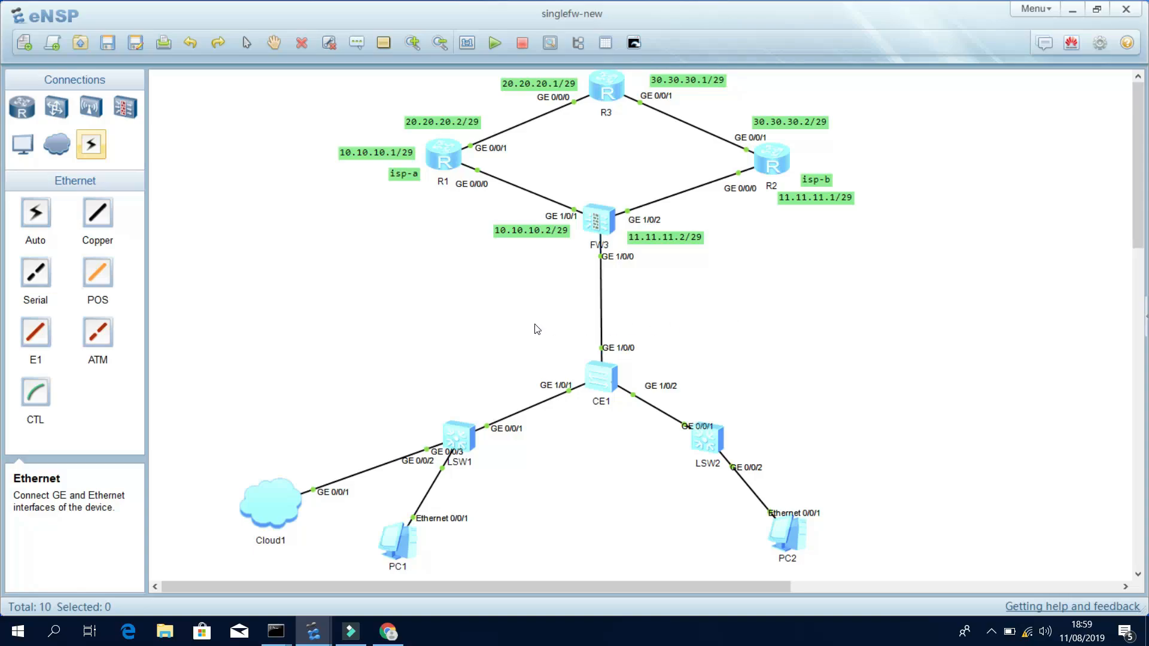
double_click(597, 222)
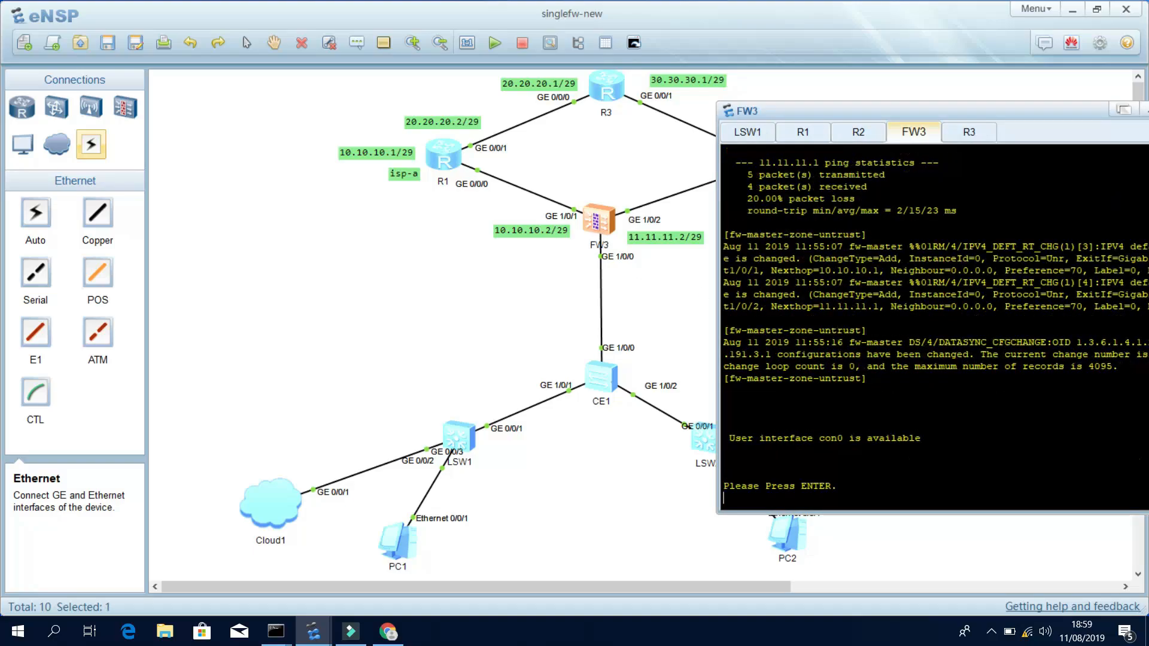
Log in to FW3's console, enter system view, then bring up its web management page.
key(Return)
key(Return)
text(admin)
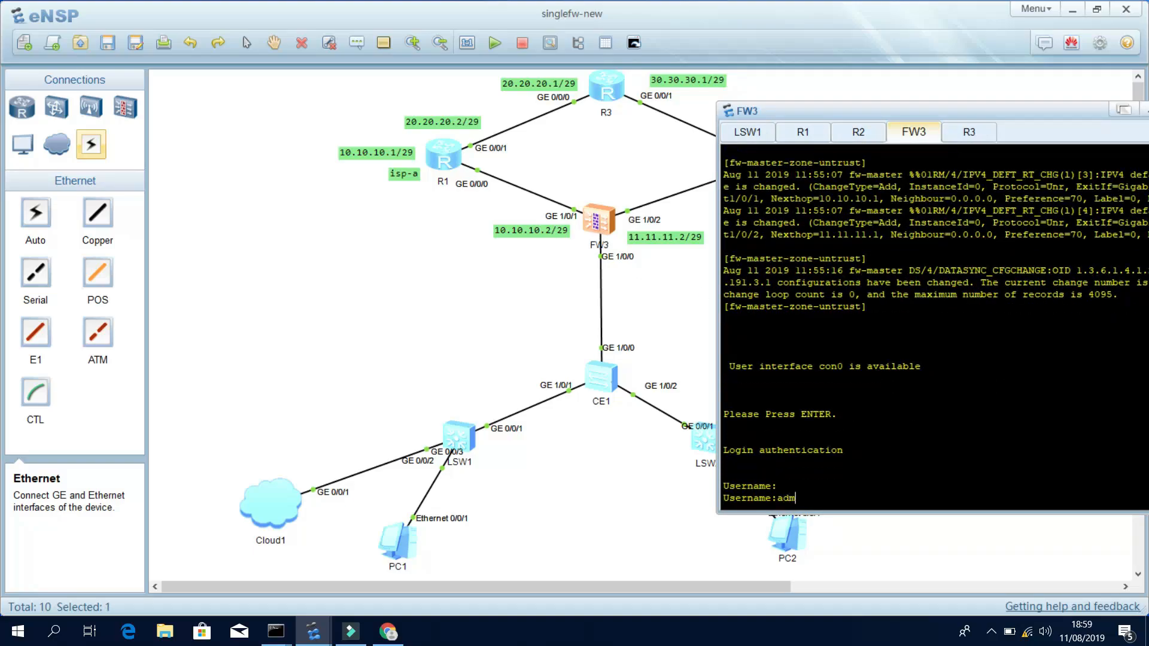
key(Return)
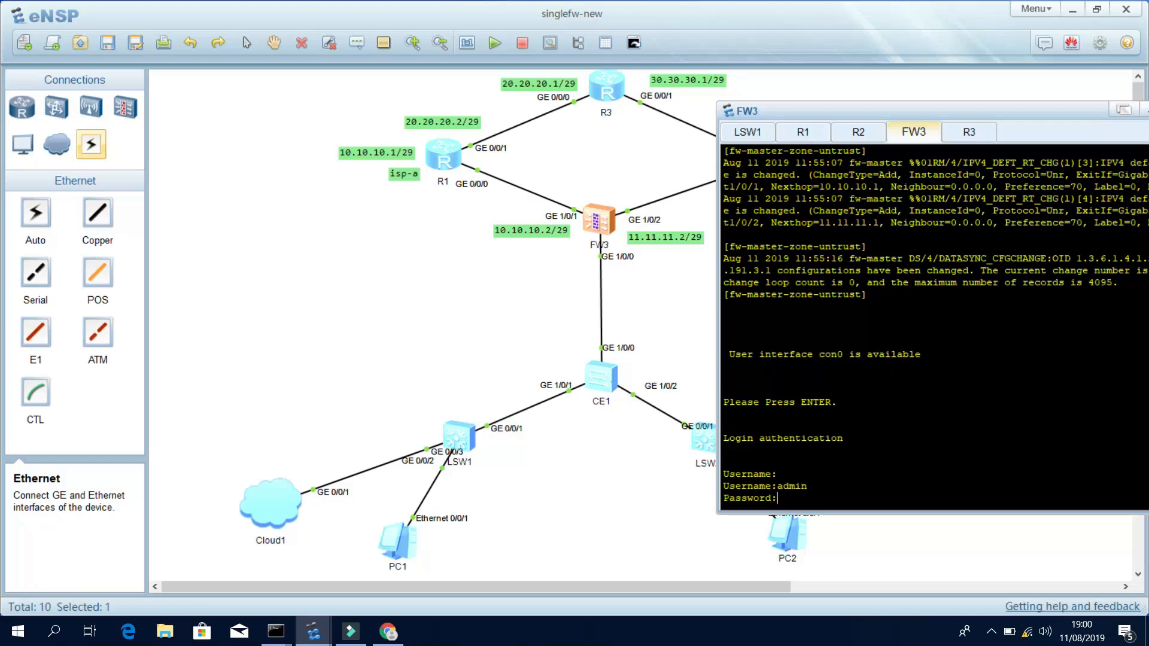
key(Return)
key(Return)
key(Return)
key(Return)
key(Return)
text(ster>s)
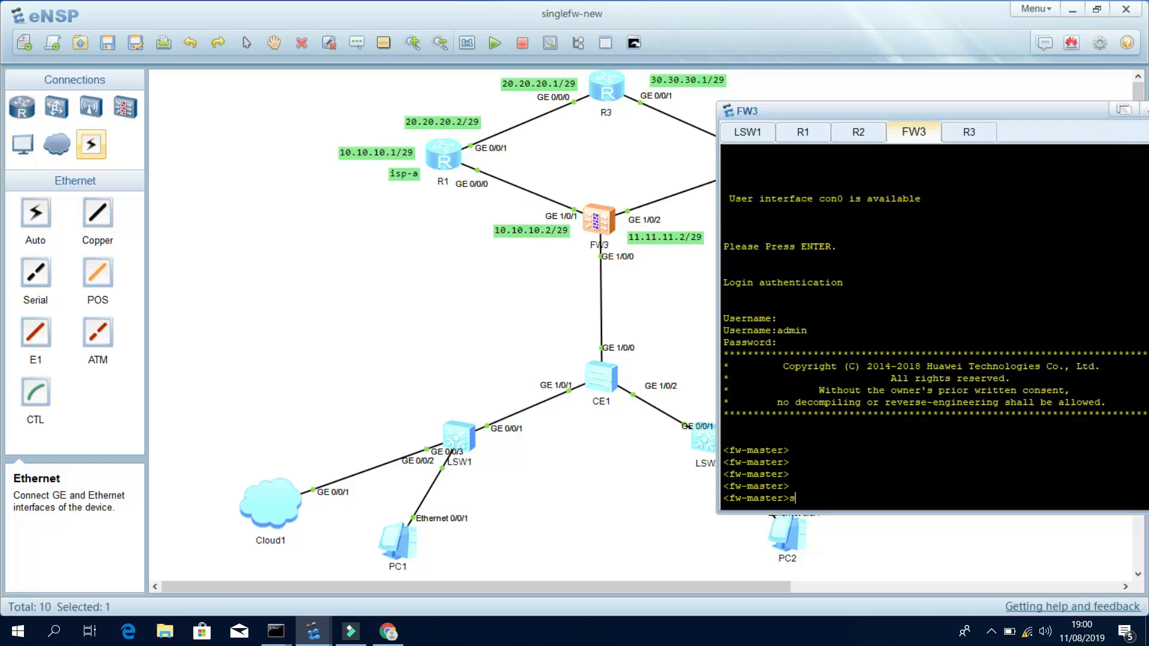
text(y)
key(Tab)
key(Return)
key(Return)
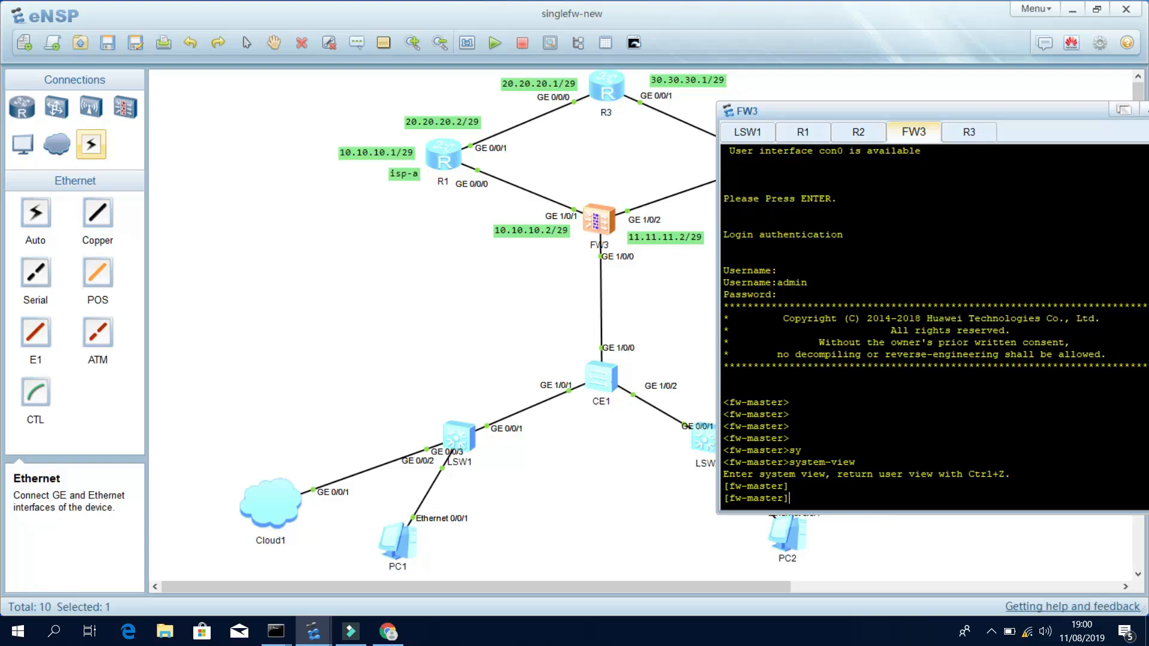
click(364, 636)
click(398, 635)
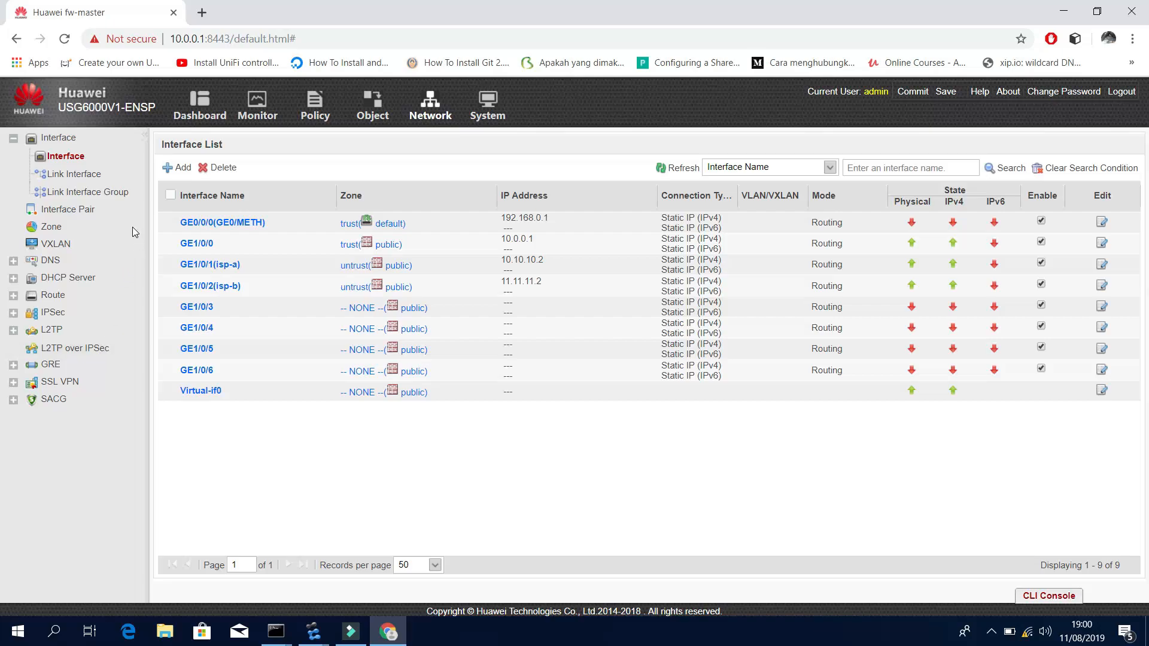
Browse the Object and Network interface pages, expand Route, then return to eNSP.
click(372, 107)
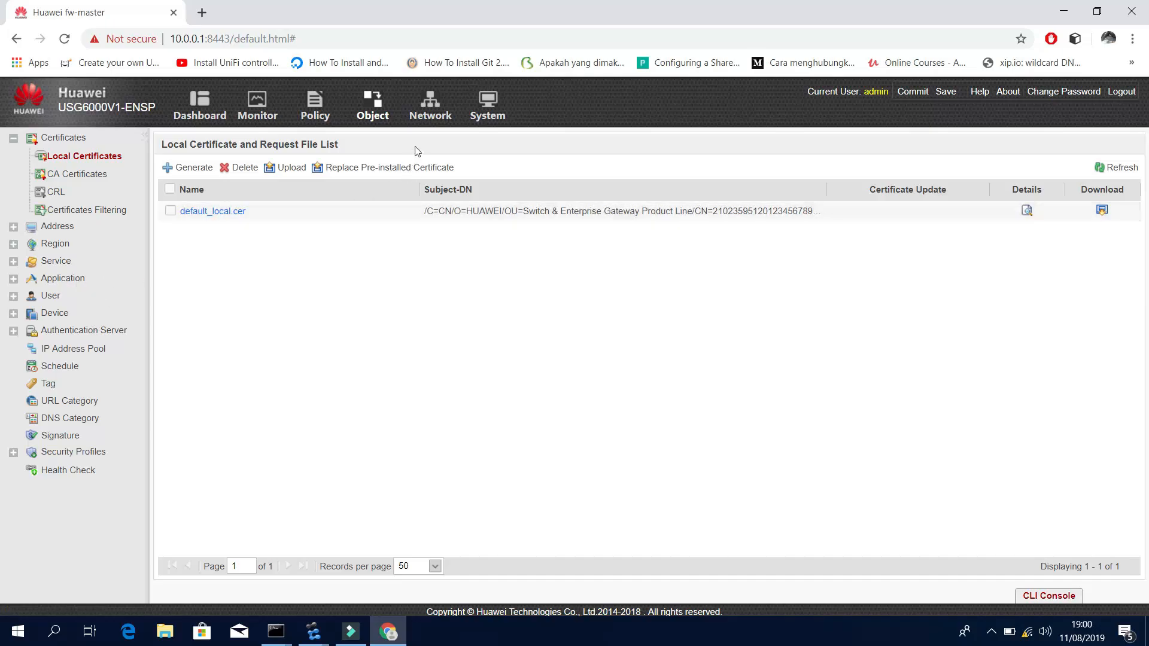
click(429, 112)
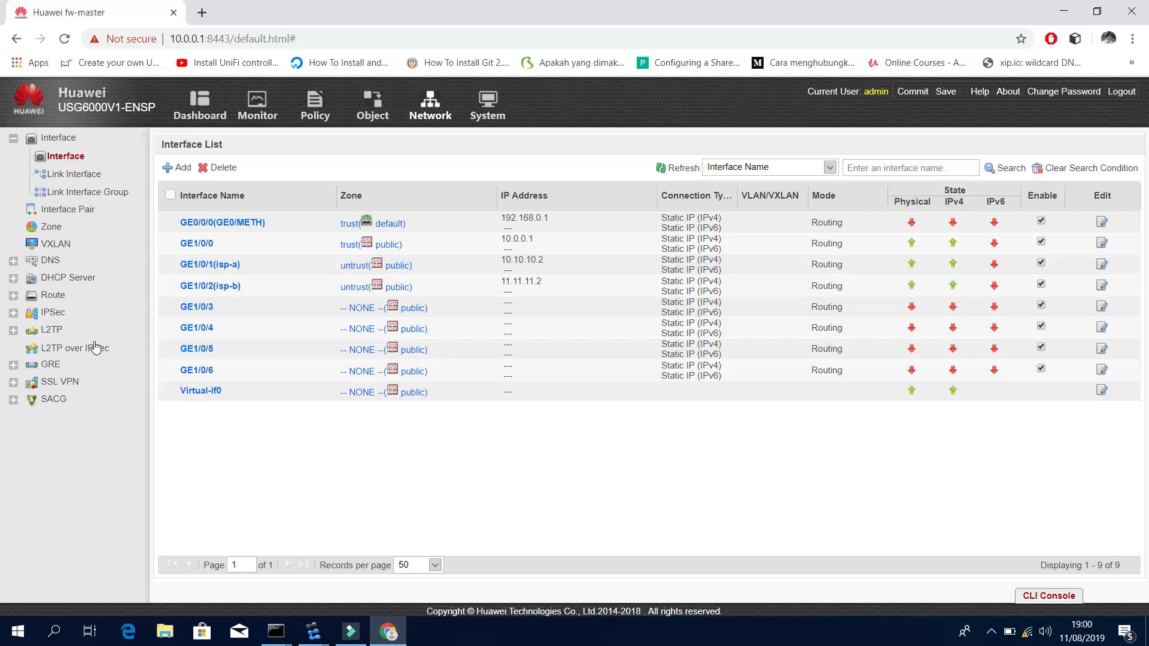
click(62, 297)
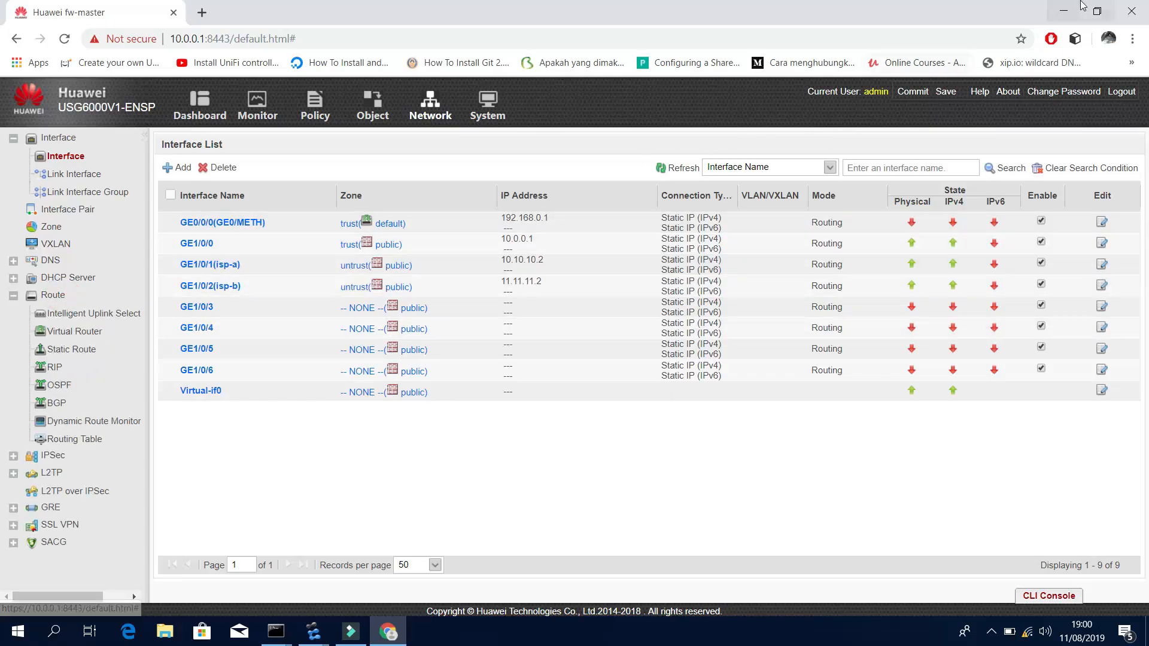
click(1064, 11)
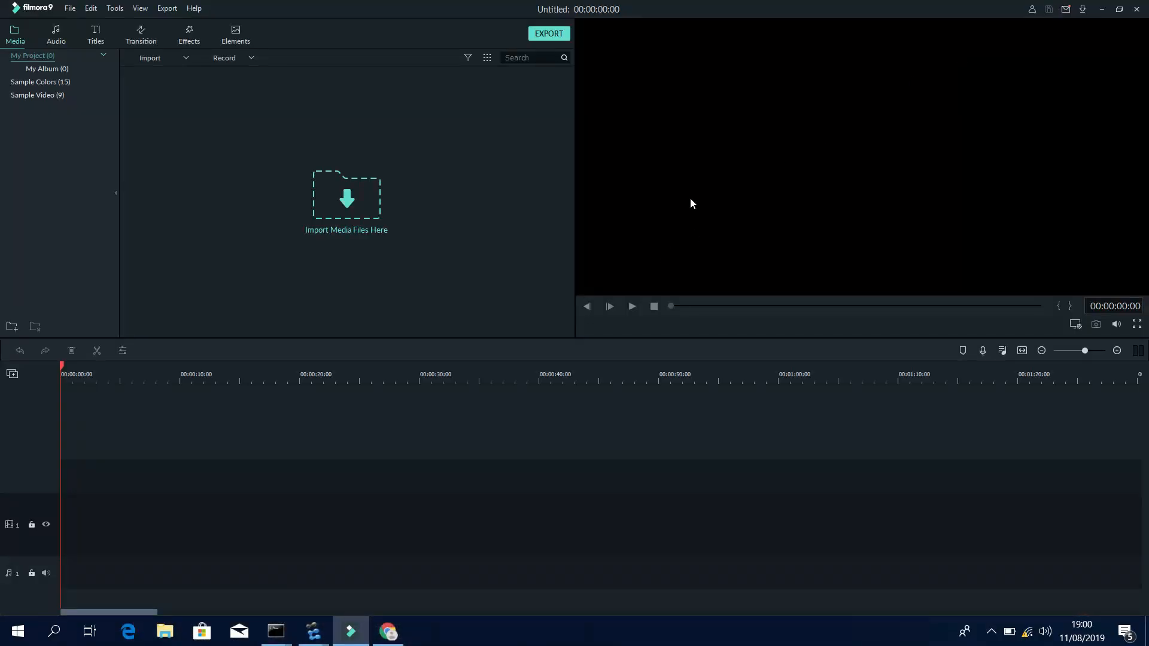
click(1102, 9)
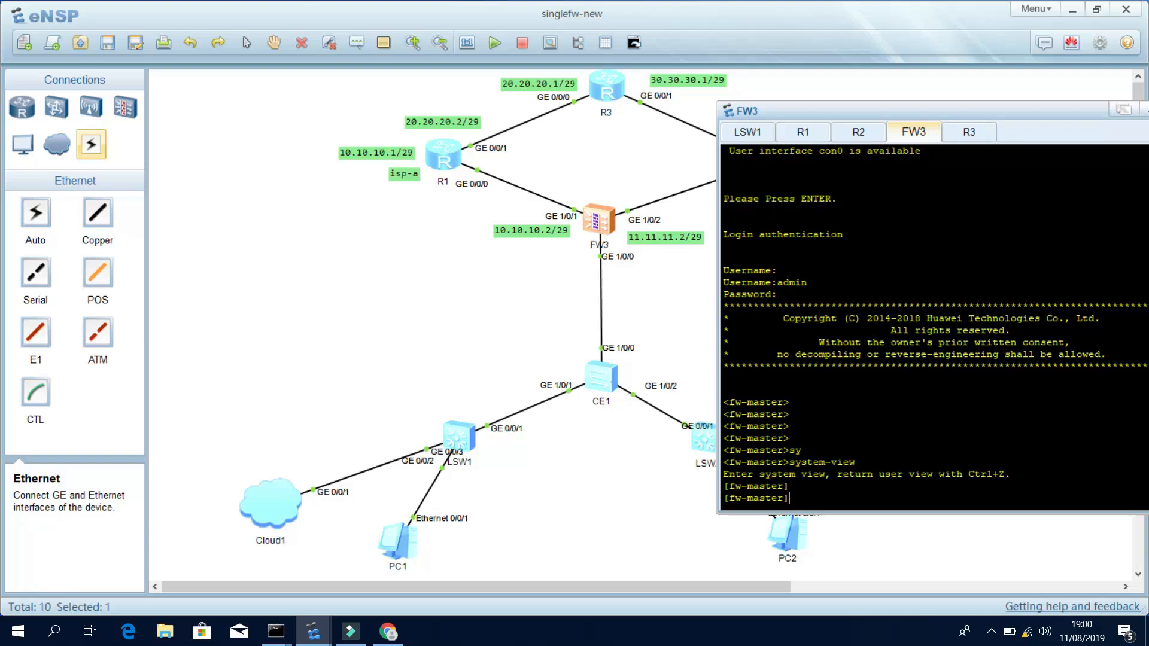
Enter FW3's system view and create NQA test instance isp_a 1.
key(Return)
key(Return)
key(Return)
key(Return)
key(Return)
key(Return)
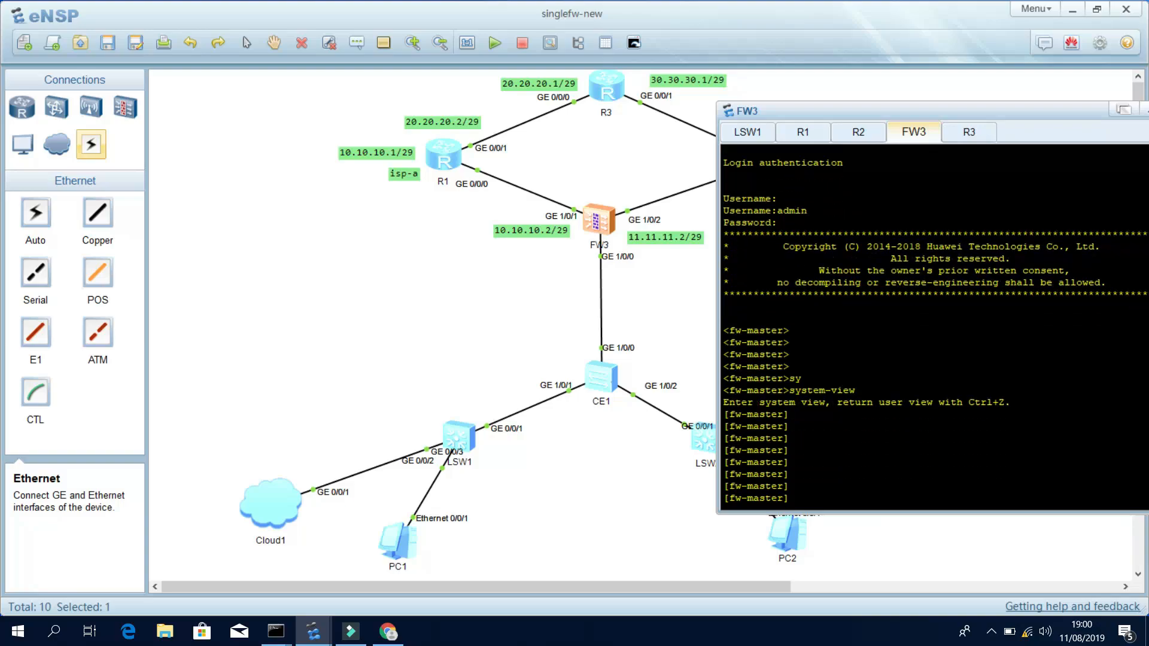
text(sy)
key(Return)
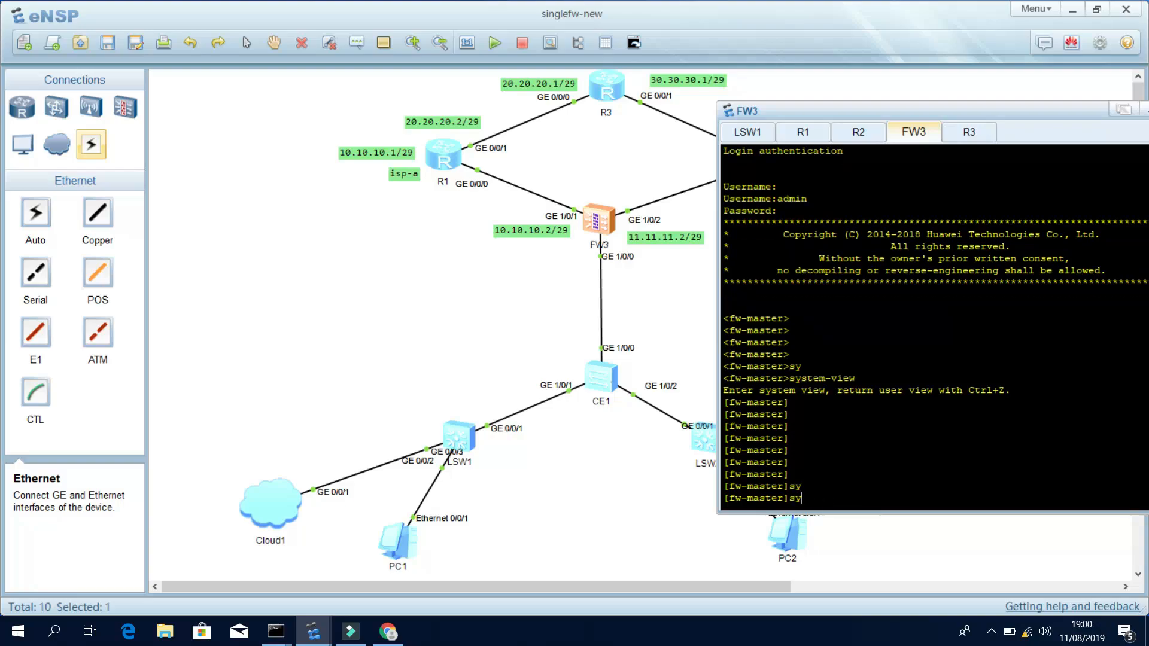
text(nq)
key(Tab)
text(te)
key(Tab)
text(is)
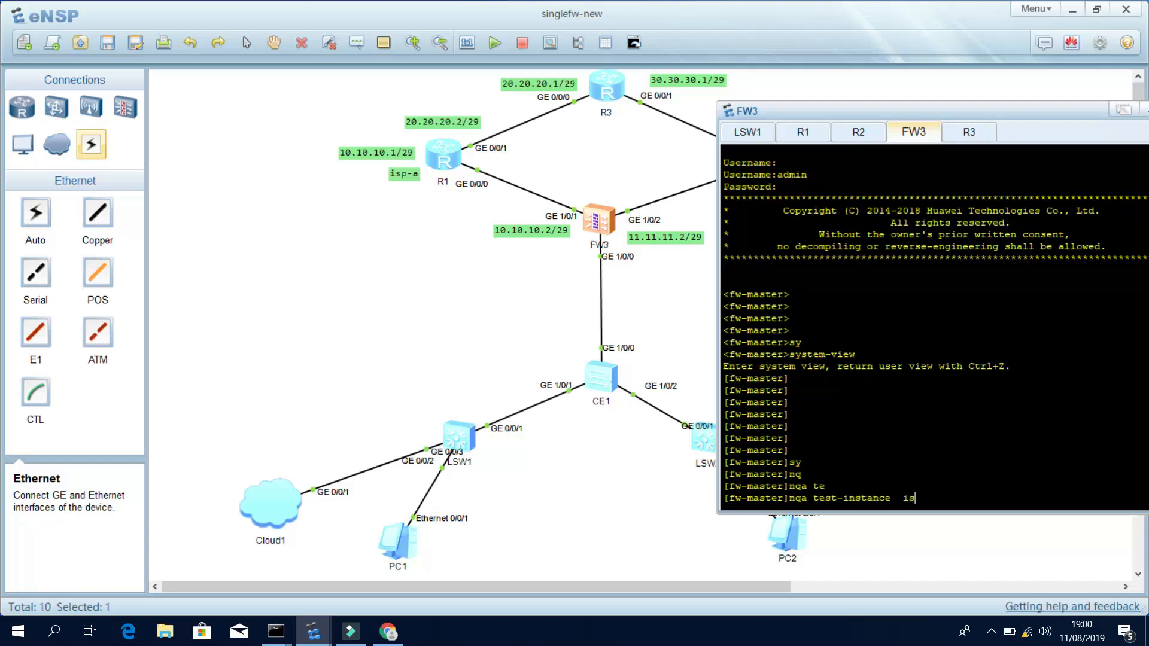
text(p)
key(BackSpace)
text(_a 1)
key(Return)
key(Return)
key(Return)
key(Return)
key(Return)
Set the isp_a 1 test type to icmp.
text(ter)
key(Tab)
key(BackSpace)
key(Tab)
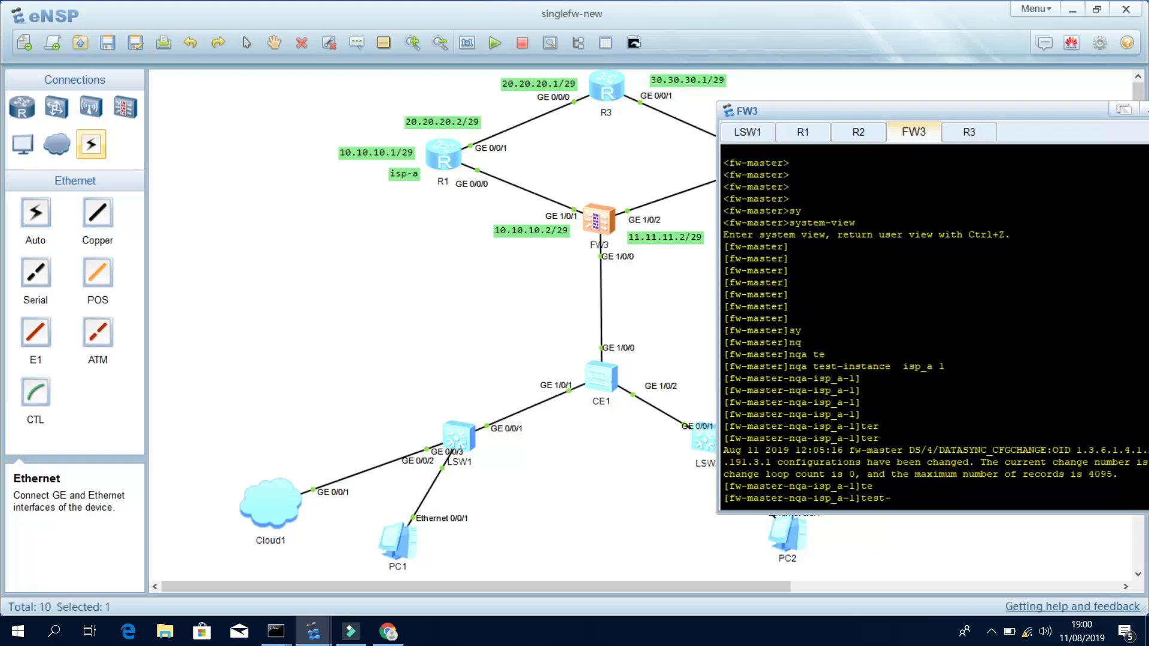
key(Tab)
text(ic)
key(Tab)
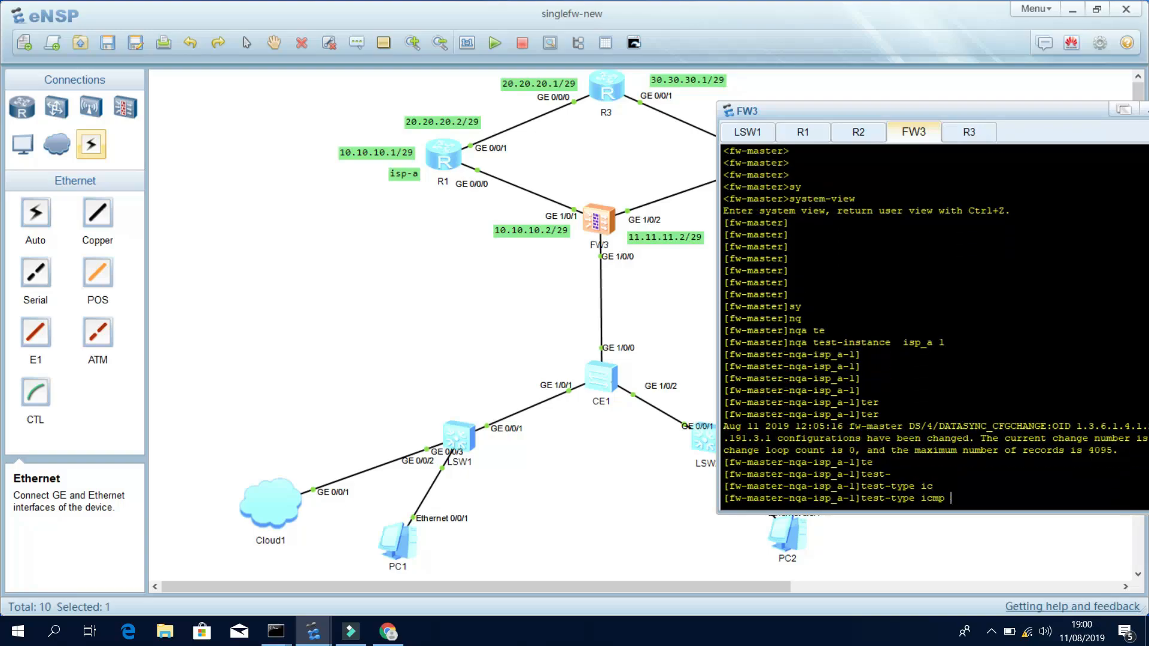
key(Return)
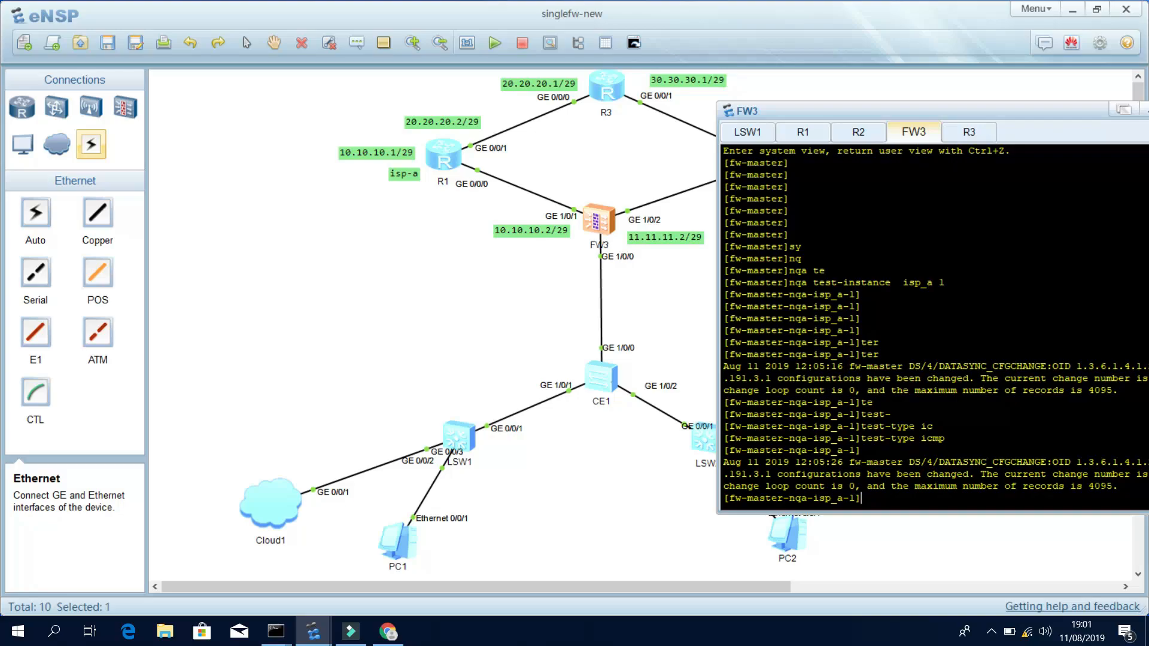
key(Return)
key(Return)
key(Return)
key(Return)
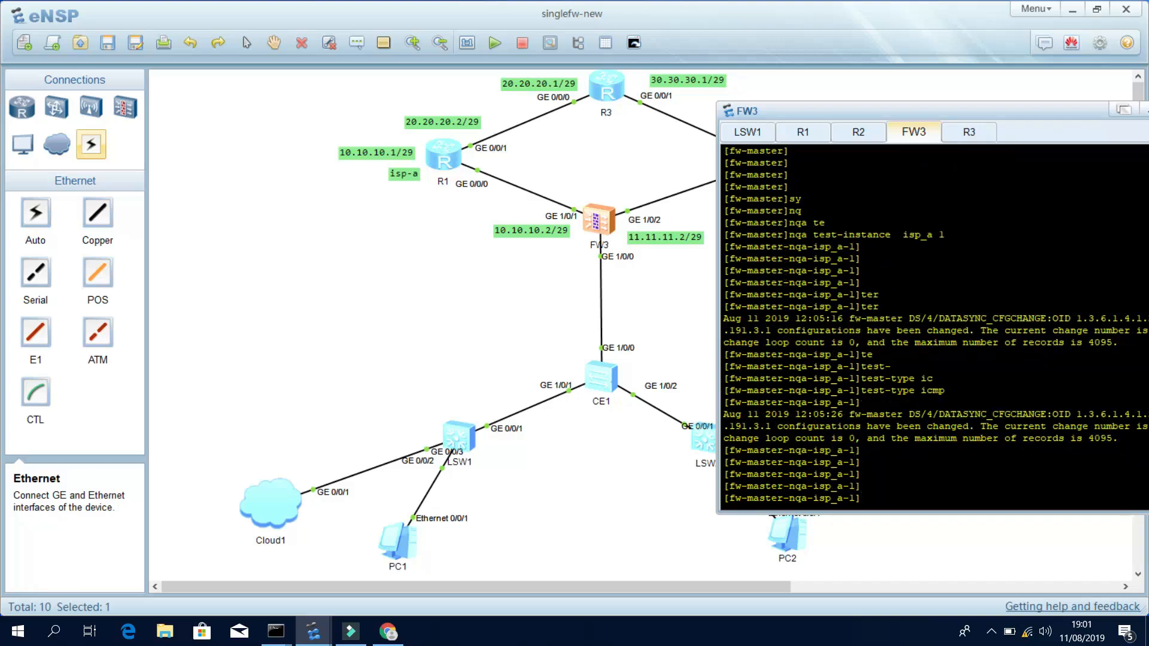
Set the isp_a 1 test frequency to 20 and probe-count to 2.
key(Return)
key(Return)
key(Return)
text(fre)
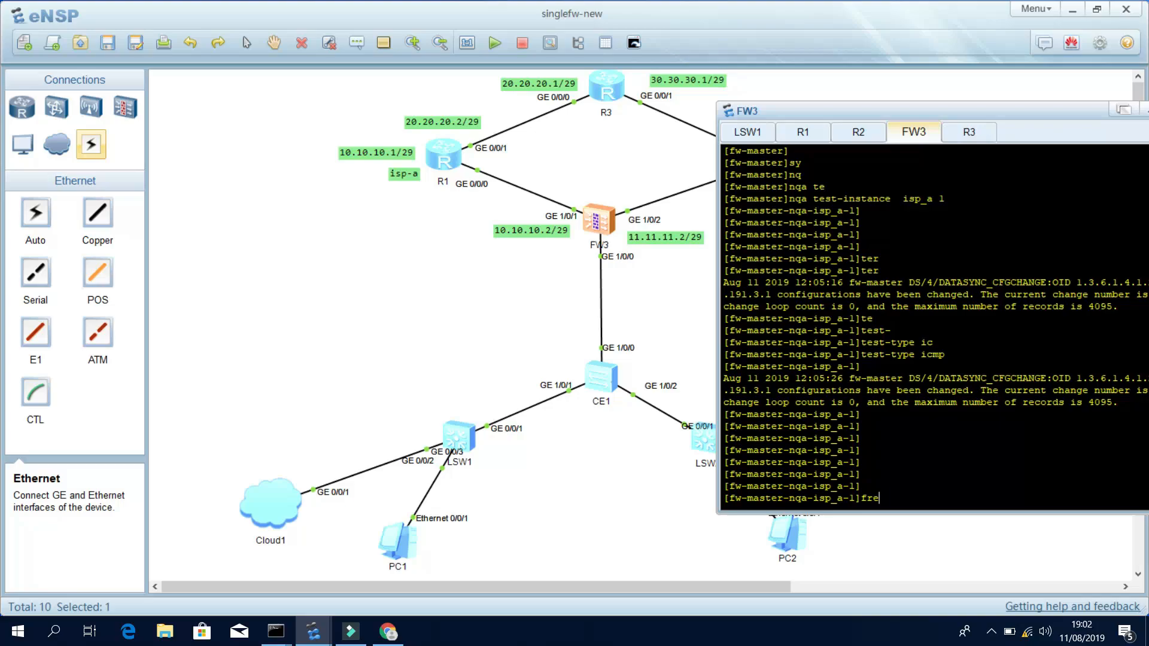
key(Tab)
text(20)
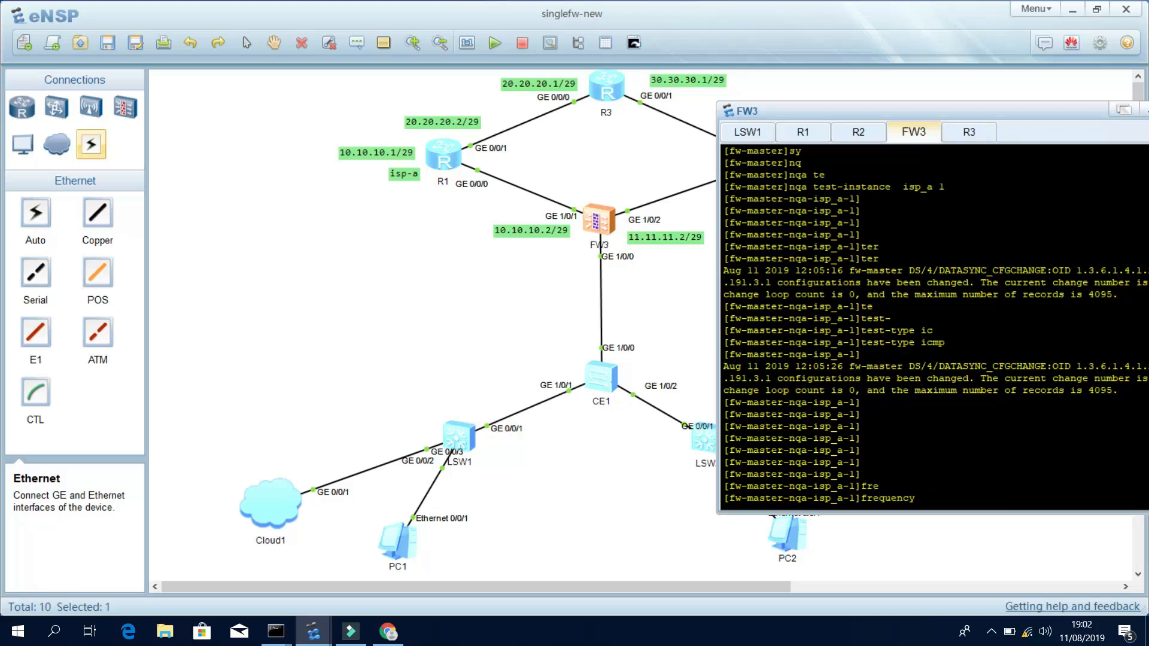
key(Return)
key(Return)
key(Return)
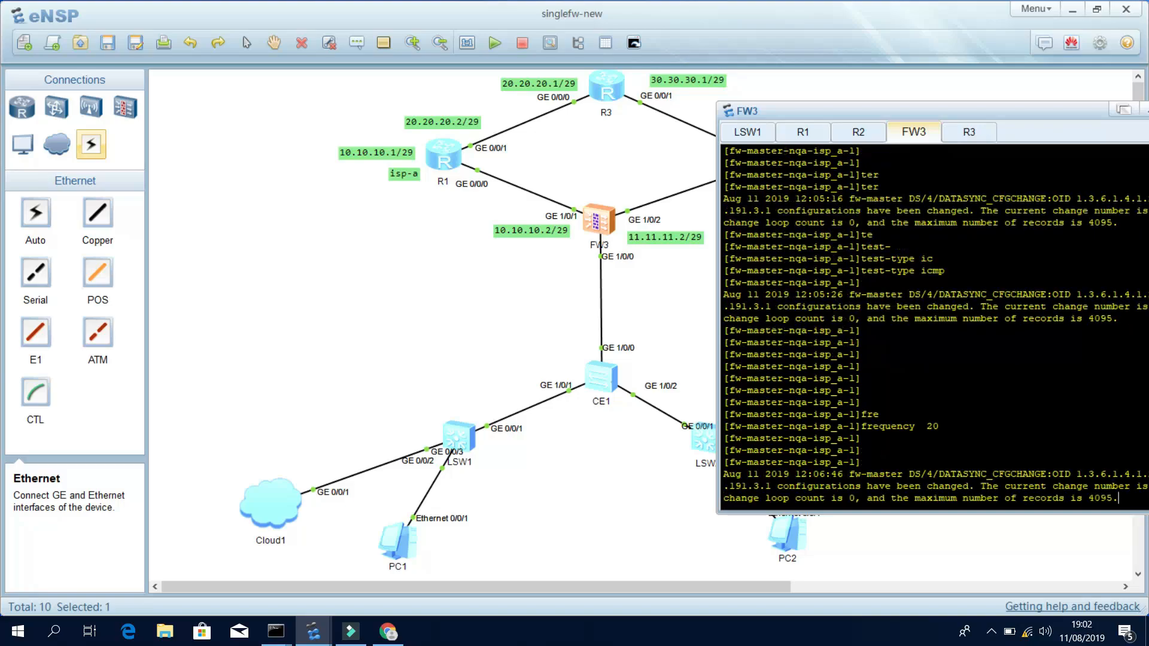
text(pro)
key(Tab)
text(t)
key(Tab)
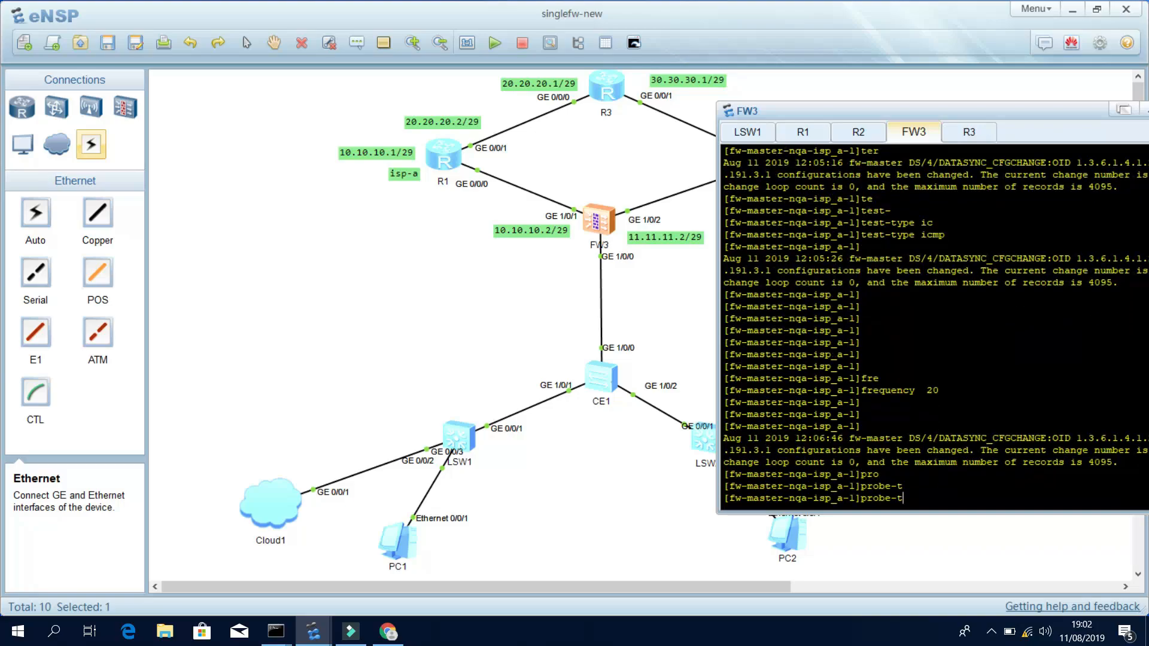
key(BackSpace)
key(Tab)
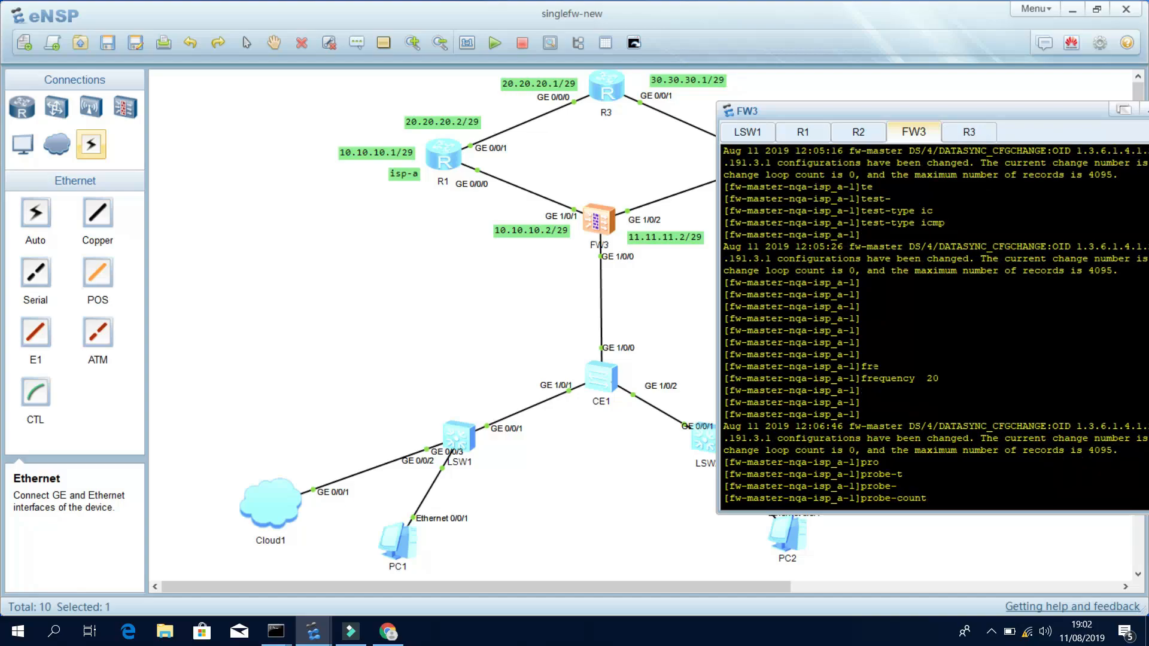
text(2)
key(Return)
key(Return)
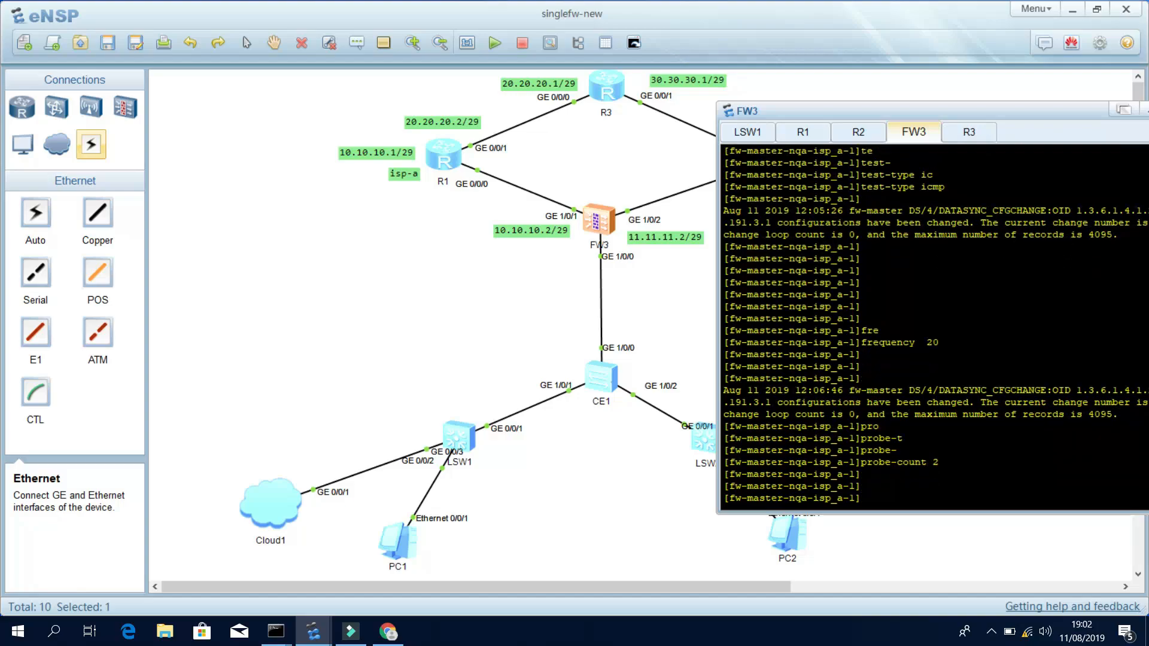
Set the probe interval to 5 seconds and timeout to 4.
text(inter)
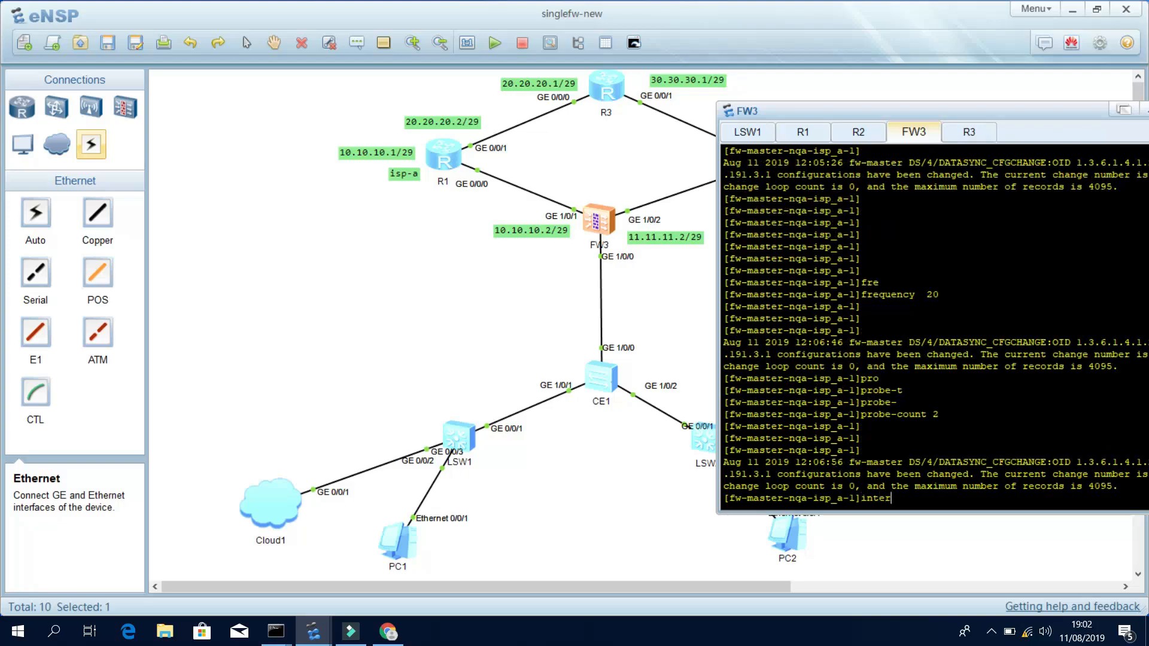
key(Tab)
text(sec)
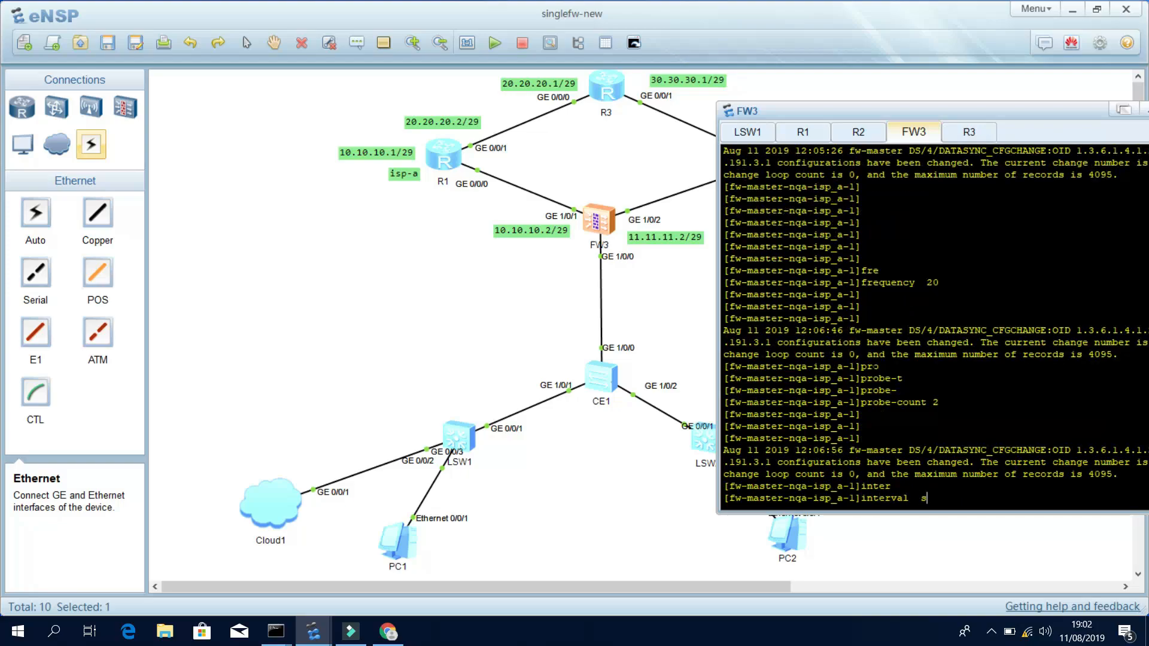
key(Tab)
text(5)
key(Return)
key(Return)
key(Return)
text(tim)
key(Tab)
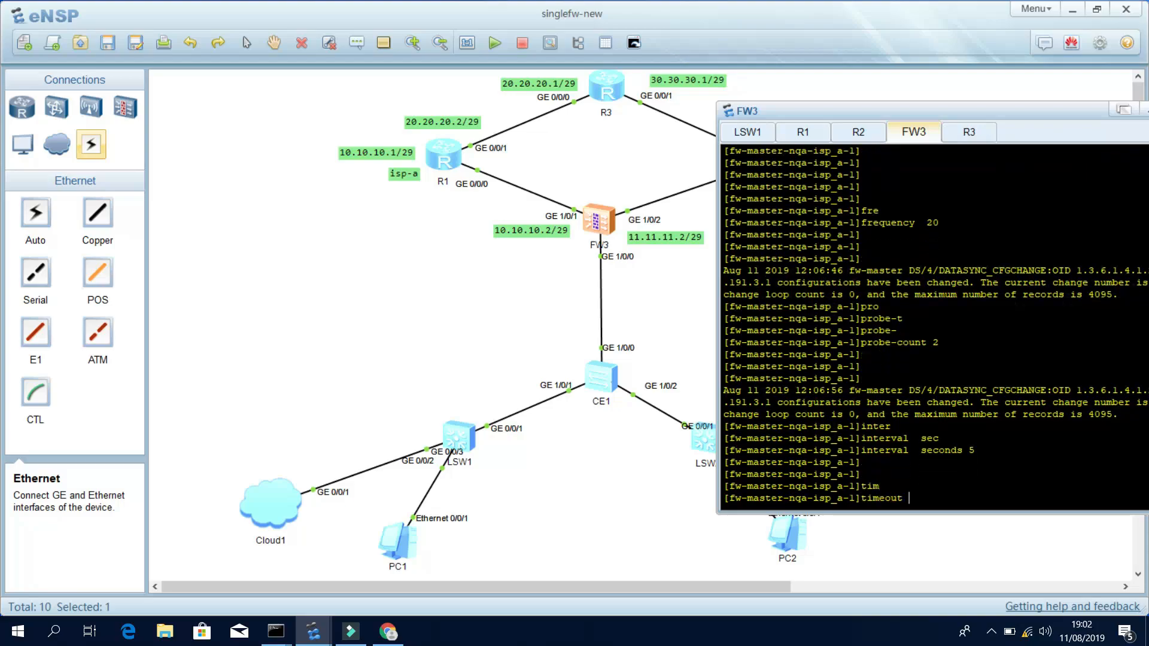
text(4)
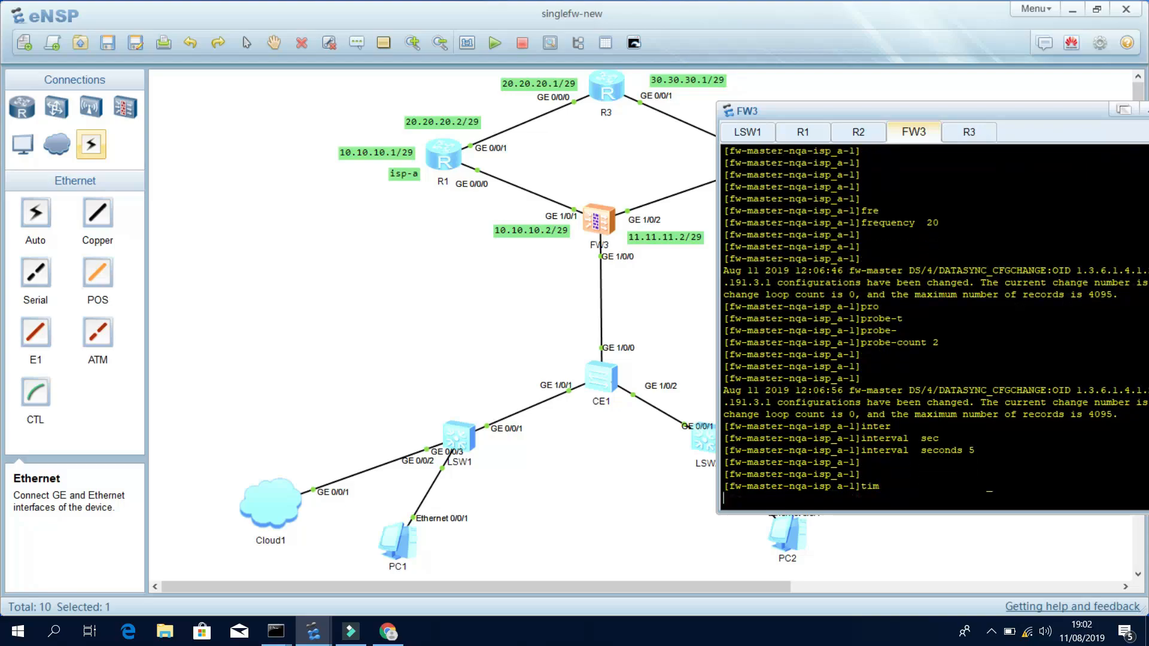
key(Return)
key(Return)
key(Return)
key(Return)
key(Return)
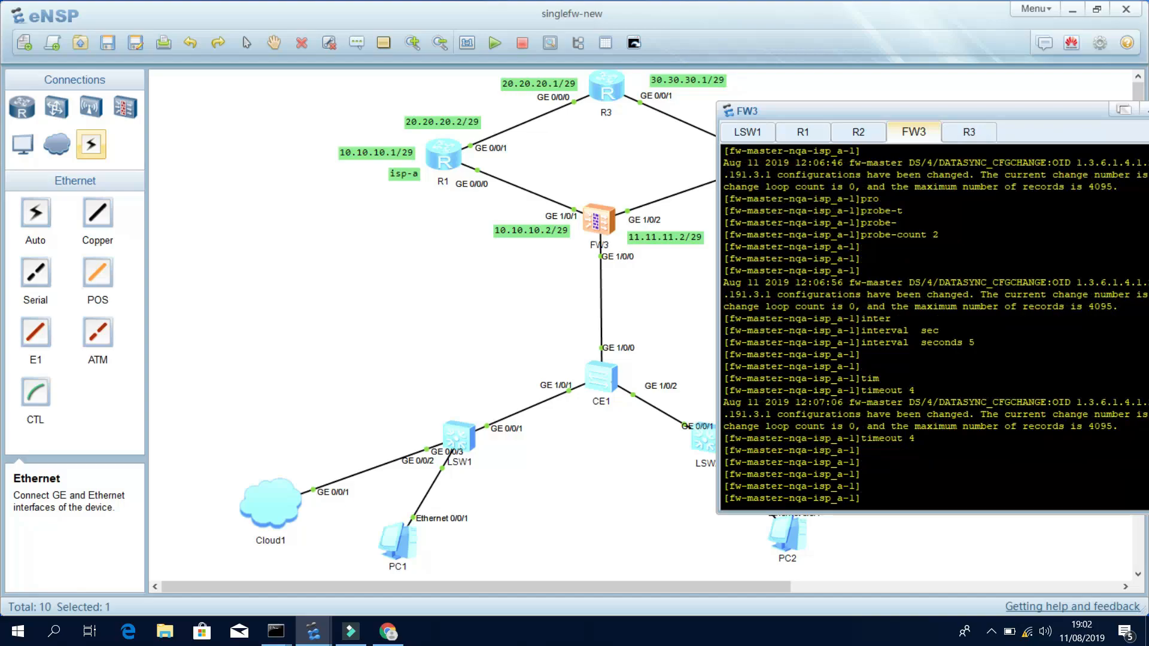
Set the probe destination-address to ipv4 10.10.10.1.
text(t)
key(Tab)
key(Tab)
key(Tab)
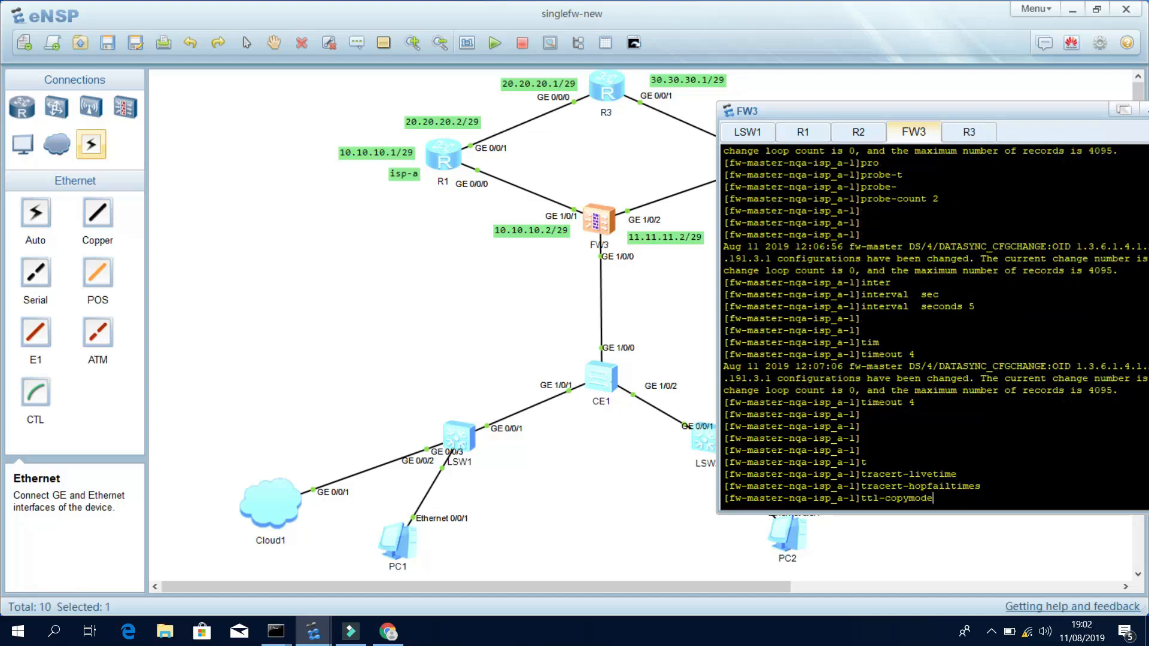
key(Tab)
key(BackSpace)
key(BackSpace)
key(BackSpace)
key(BackSpace)
key(BackSpace)
key(BackSpace)
key(BackSpace)
key(BackSpace)
key(BackSpace)
text(s)
key(BackSpace)
text(des)
key(Tab)
text(ip)
key(Tab)
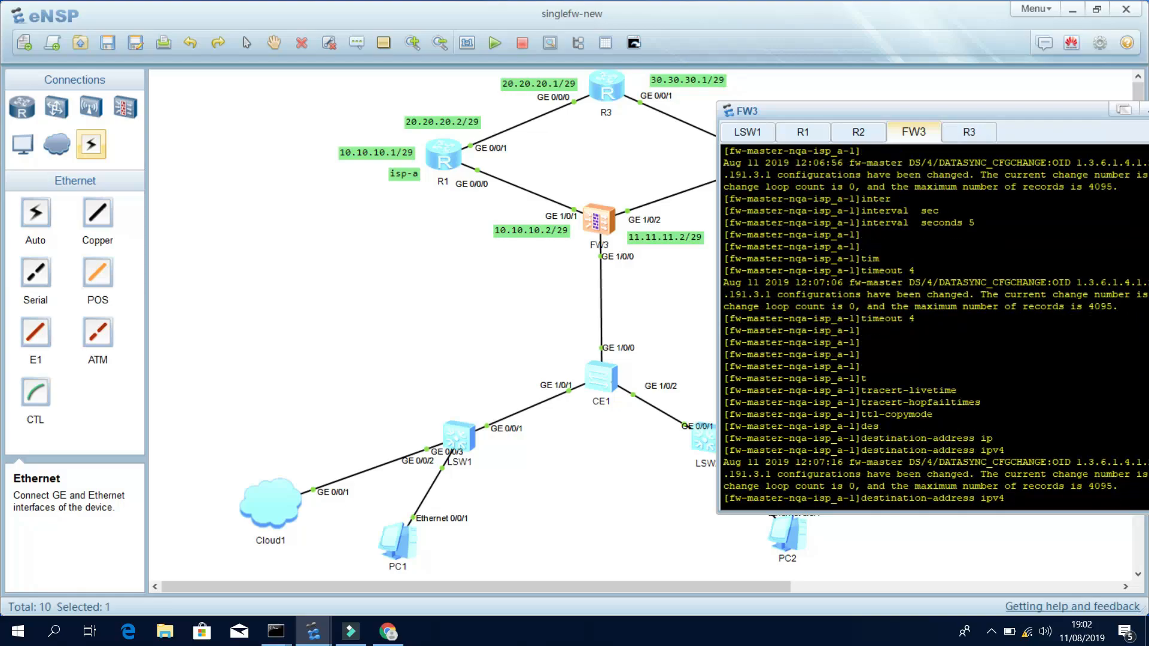
text(10.10.10.1)
key(Return)
key(Return)
key(Return)
key(Return)
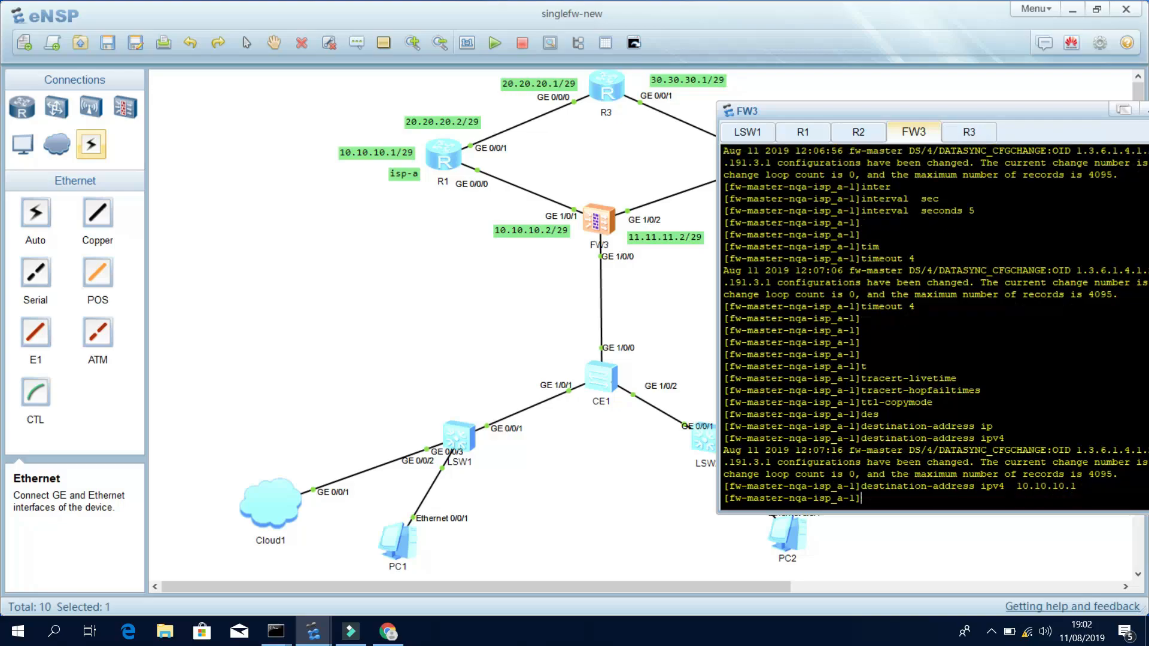
Start the isp_a 1 test instance now.
text(sta)
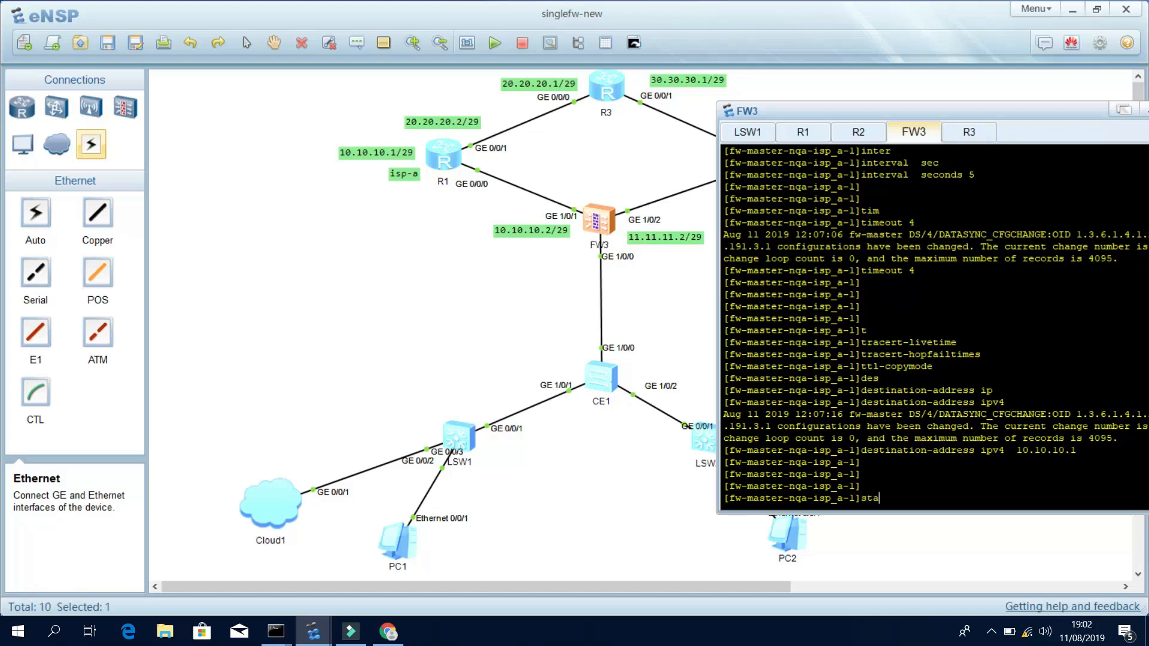
key(Tab)
text(no)
key(Tab)
key(Return)
key(Return)
key(Return)
key(Return)
key(Return)
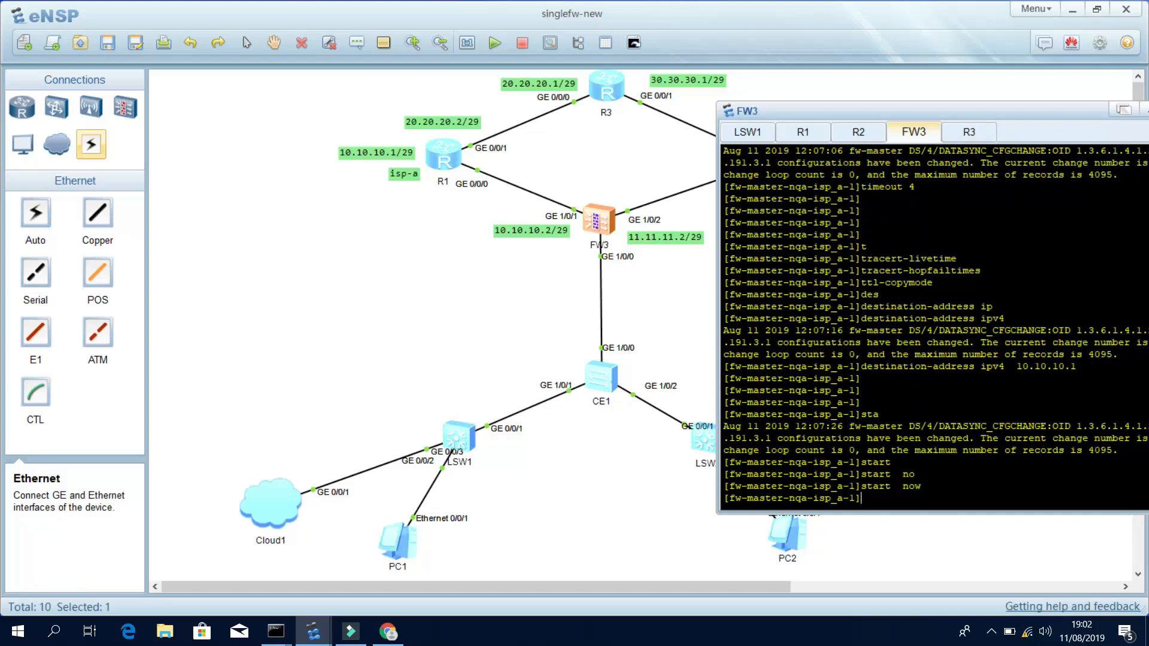
Run display this to review isp_a 1's settings, including destination 10.10.10.1.
text(di this)
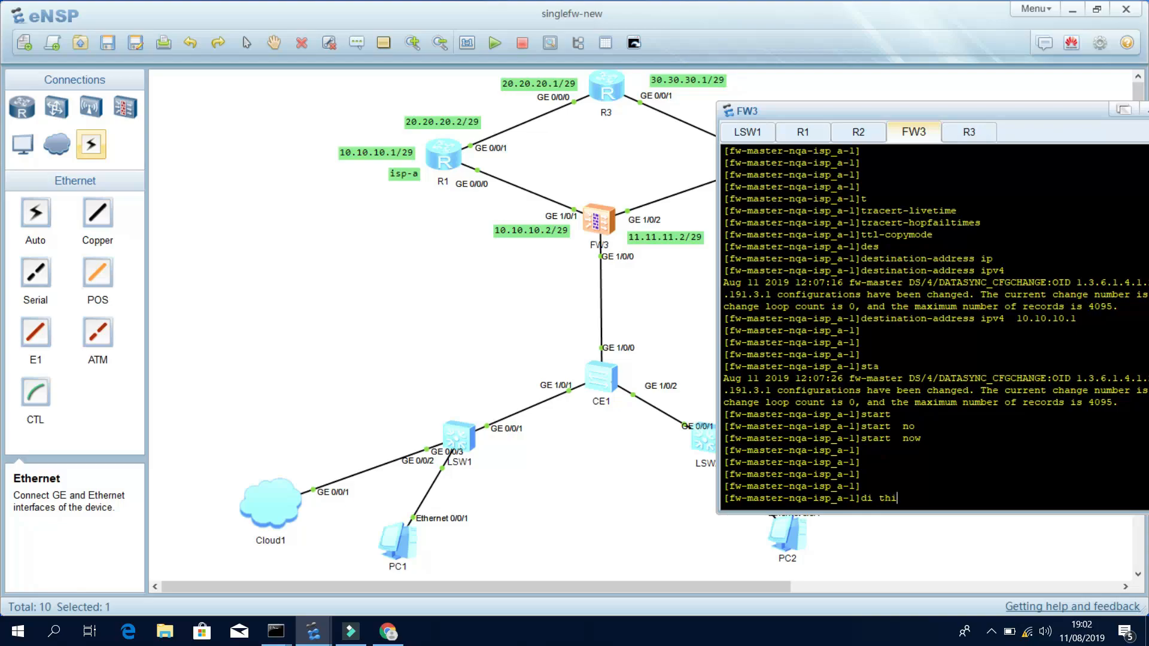
key(Return)
key(Return)
key(Return)
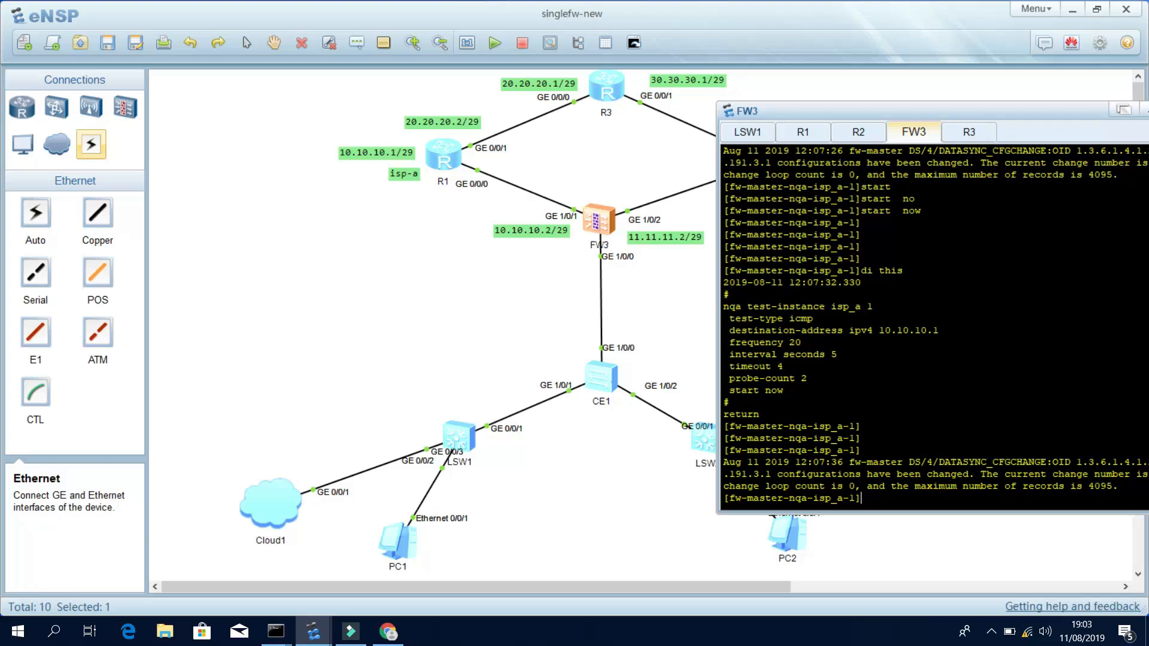
drag(879, 330, 945, 331)
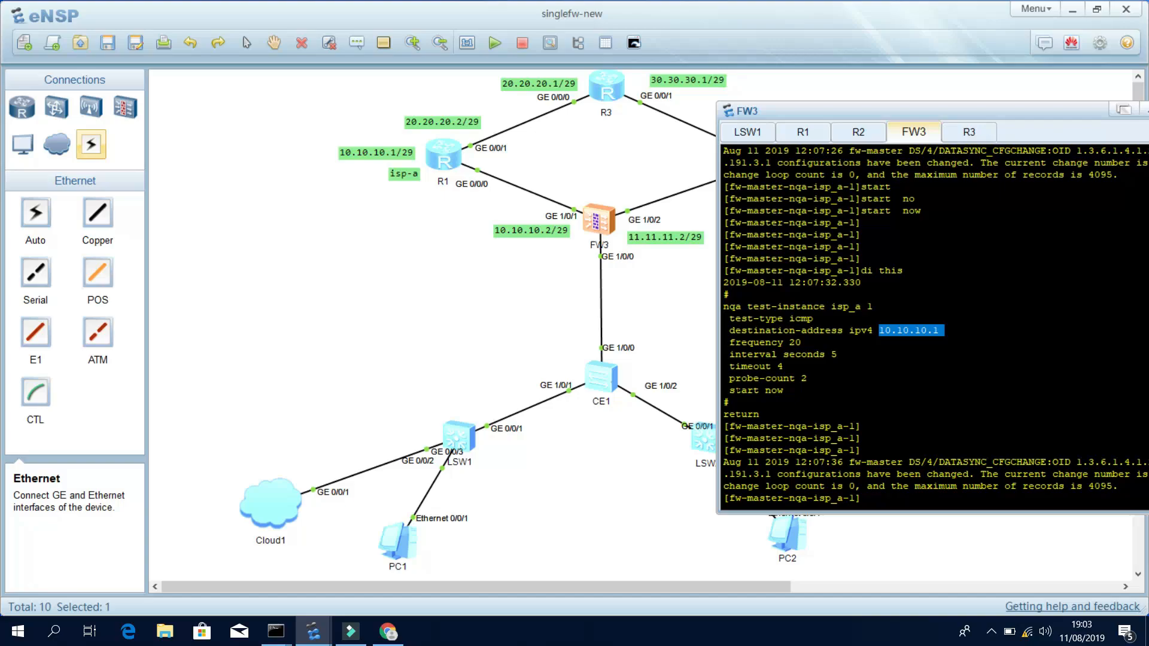
key(Return)
key(Return)
key(Return)
key(Return)
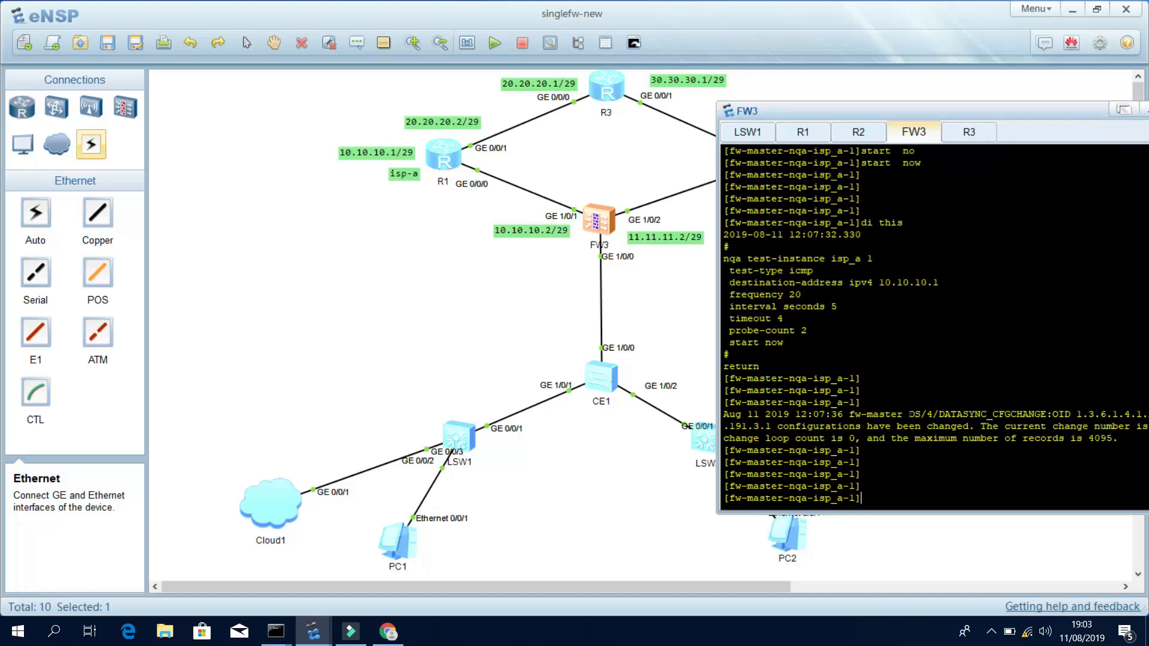
text(di this)
key(Return)
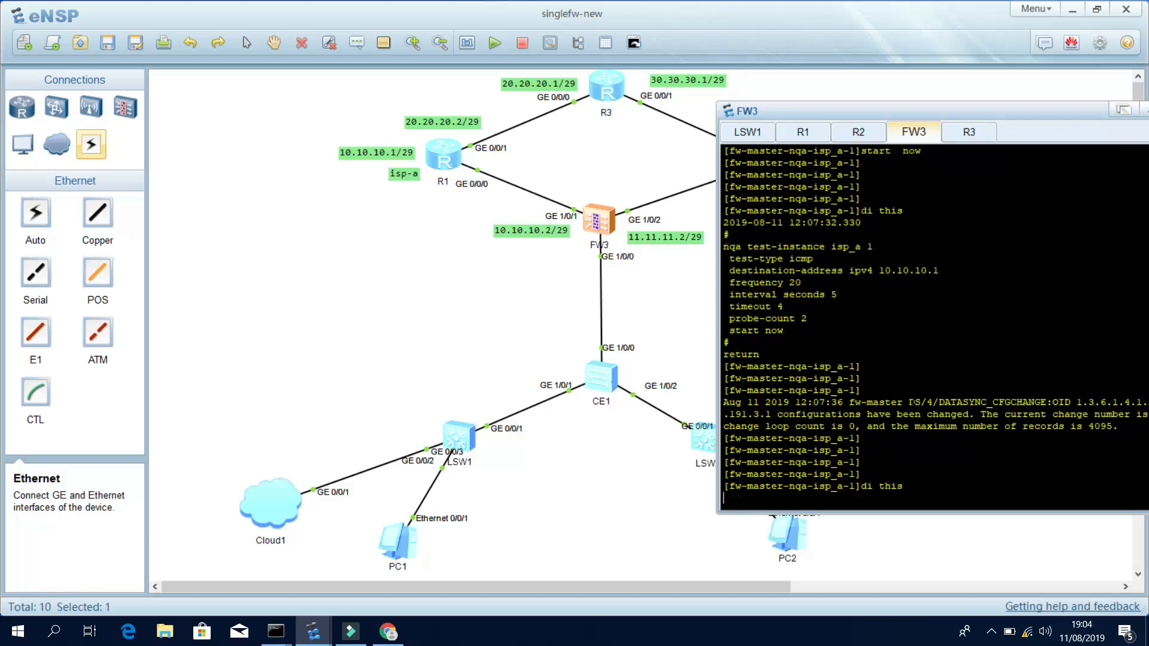
Quit the test-instance view back to [fw-master] system view.
text(quit)
key(Return)
key(Return)
key(Return)
key(Return)
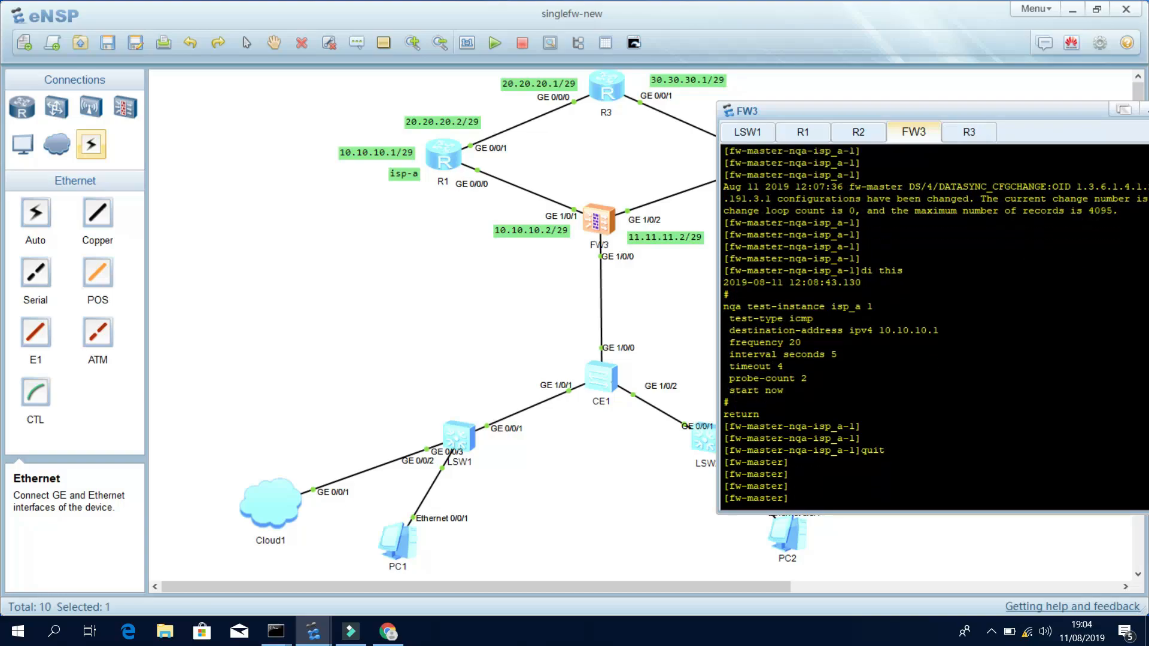
text(n)
key(Return)
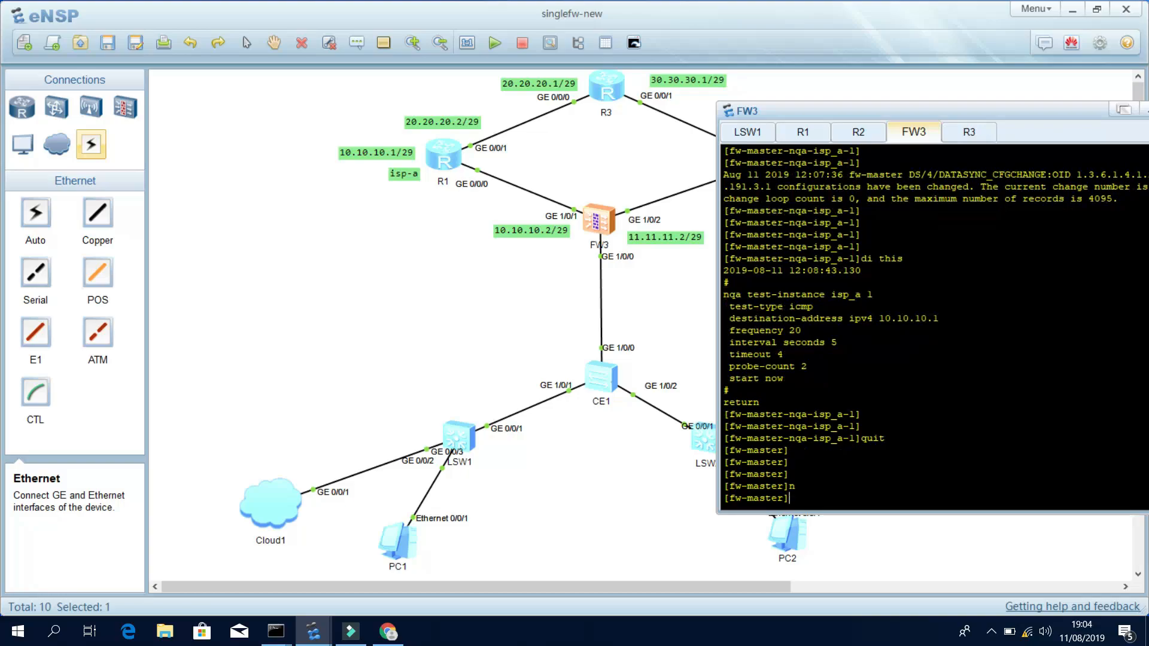
Create NQA test instance isp_b 2 on FW3.
text(nqa)
key(Return)
text(nqa-server tes)
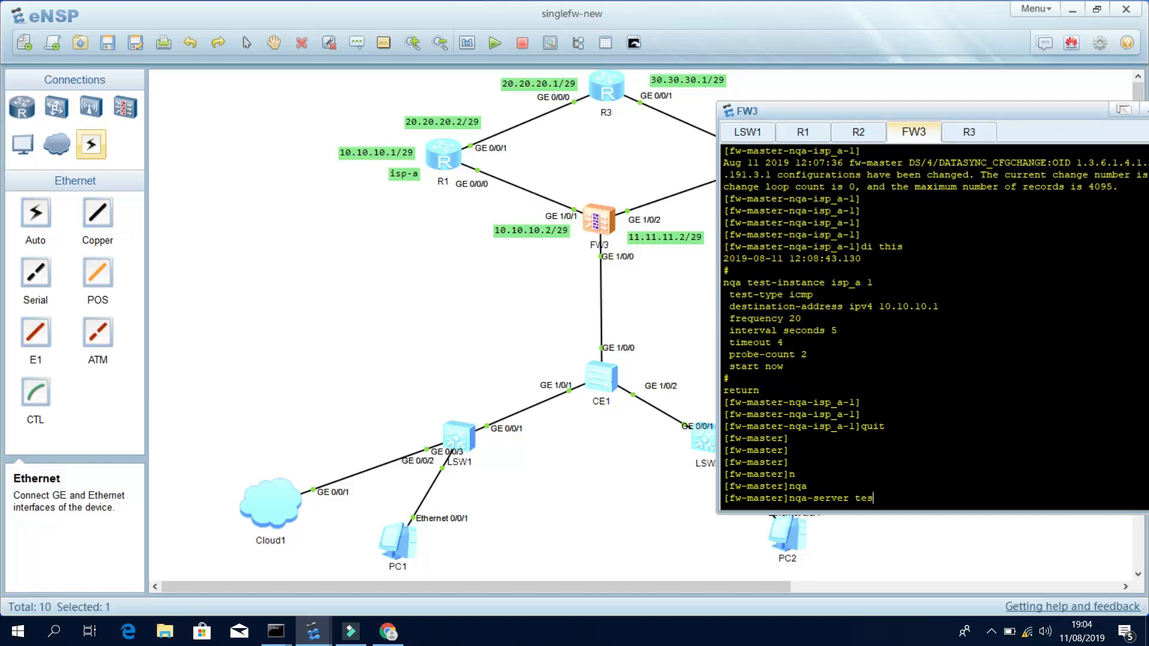
key(Tab)
key(BackSpace)
key(BackSpace)
key(BackSpace)
key(BackSpace)
key(BackSpace)
key(BackSpace)
key(BackSpace)
key(BackSpace)
key(BackSpace)
key(BackSpace)
key(BackSpace)
key(BackSpace)
key(BackSpace)
key(BackSpace)
text(nqa tes)
key(Tab)
text(isp_b 2)
key(Return)
key(Return)
key(Return)
key(Return)
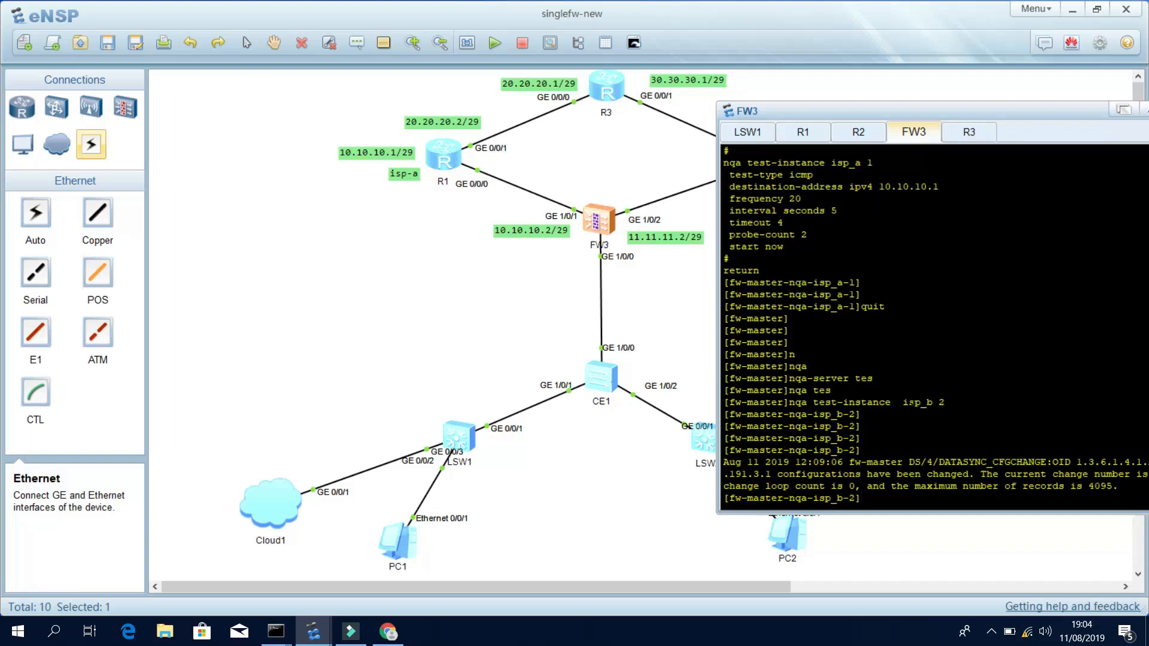
Set isp_b 2 to test type icmp with destination ipv4 11.11.11.1.
text(te)
key(Tab)
text(t)
key(Tab)
text(icm)
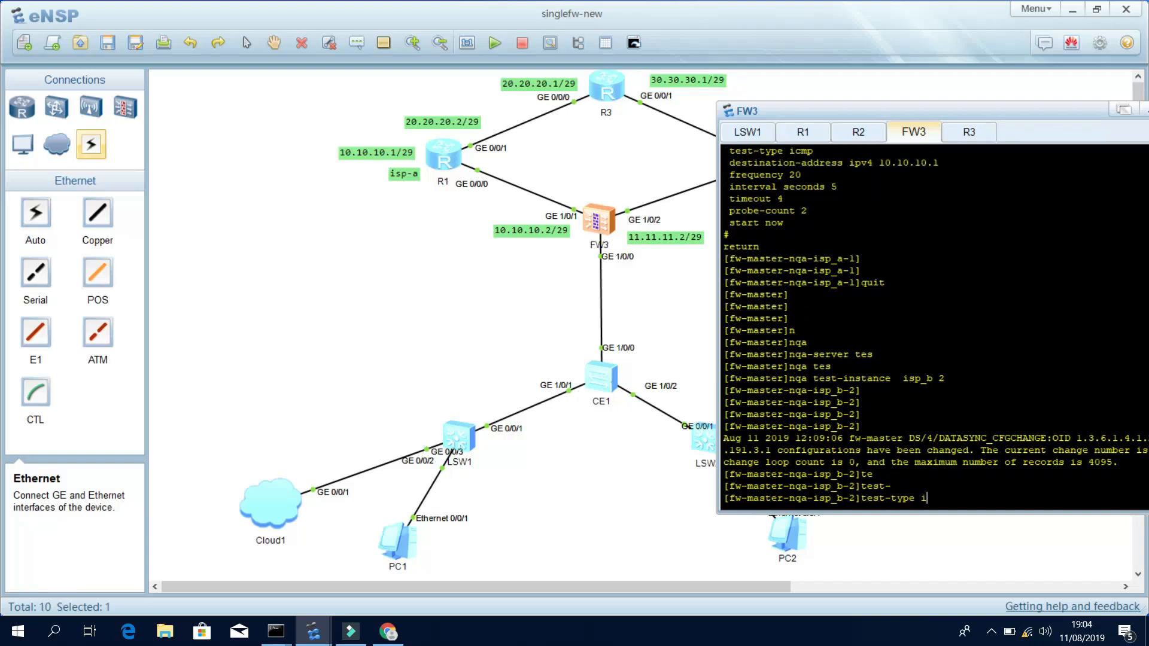
key(Tab)
key(Return)
key(Return)
key(Return)
key(Return)
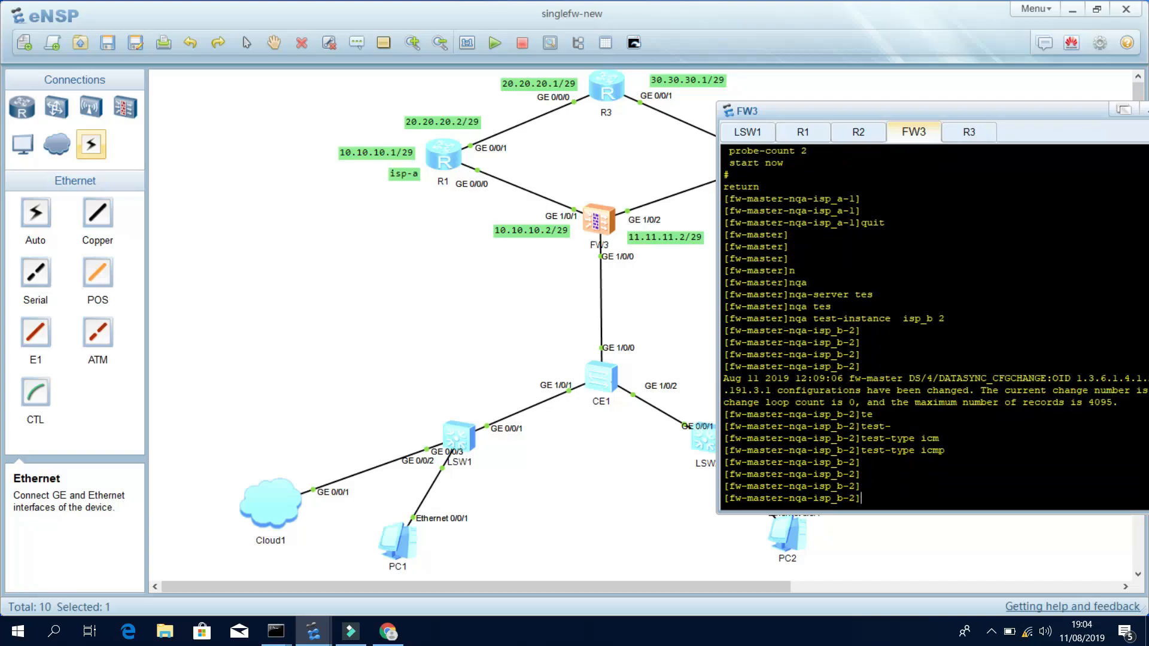
text(des)
key(Tab)
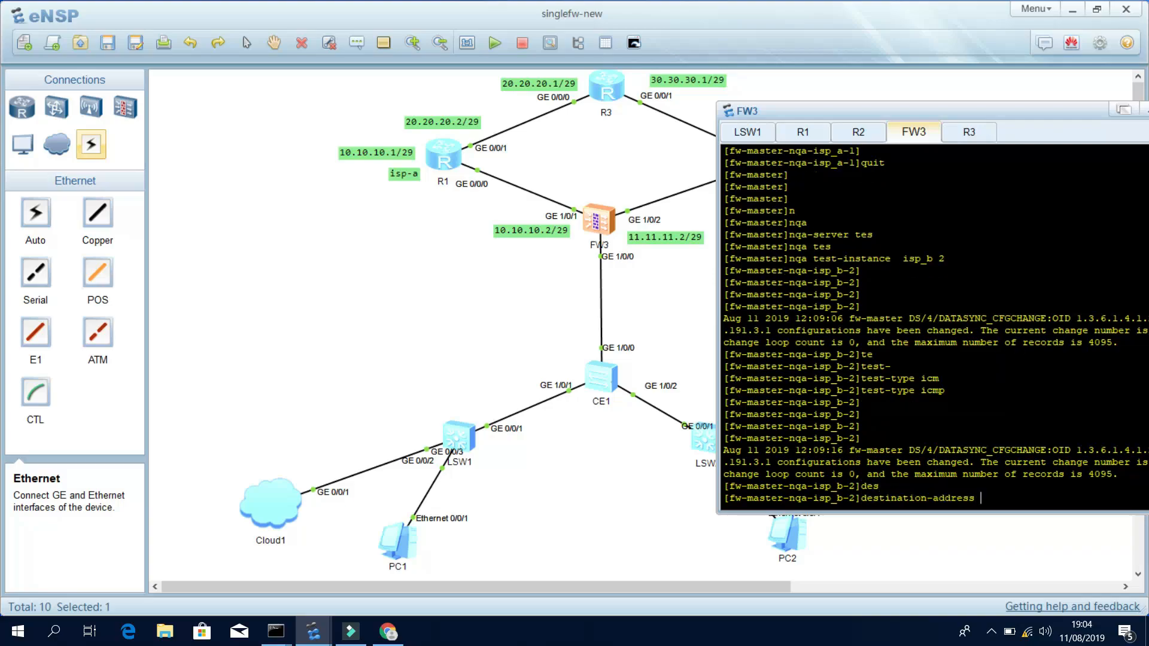
text(ip)
key(Tab)
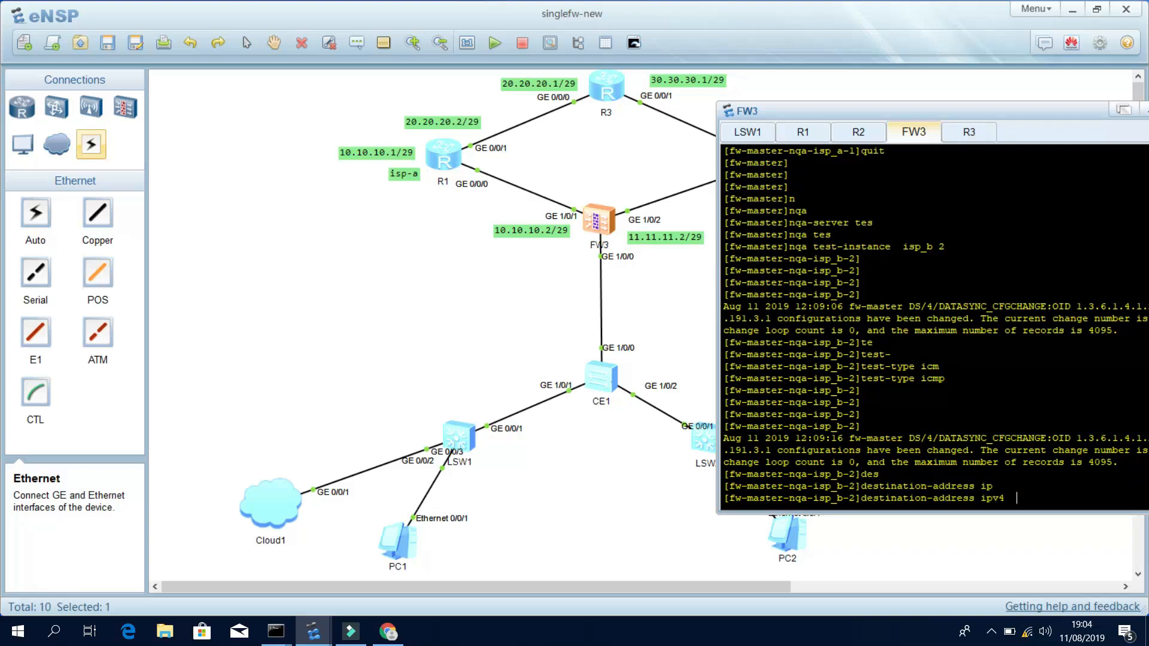
text(11.11.11.1)
key(Return)
key(Return)
key(Return)
key(Return)
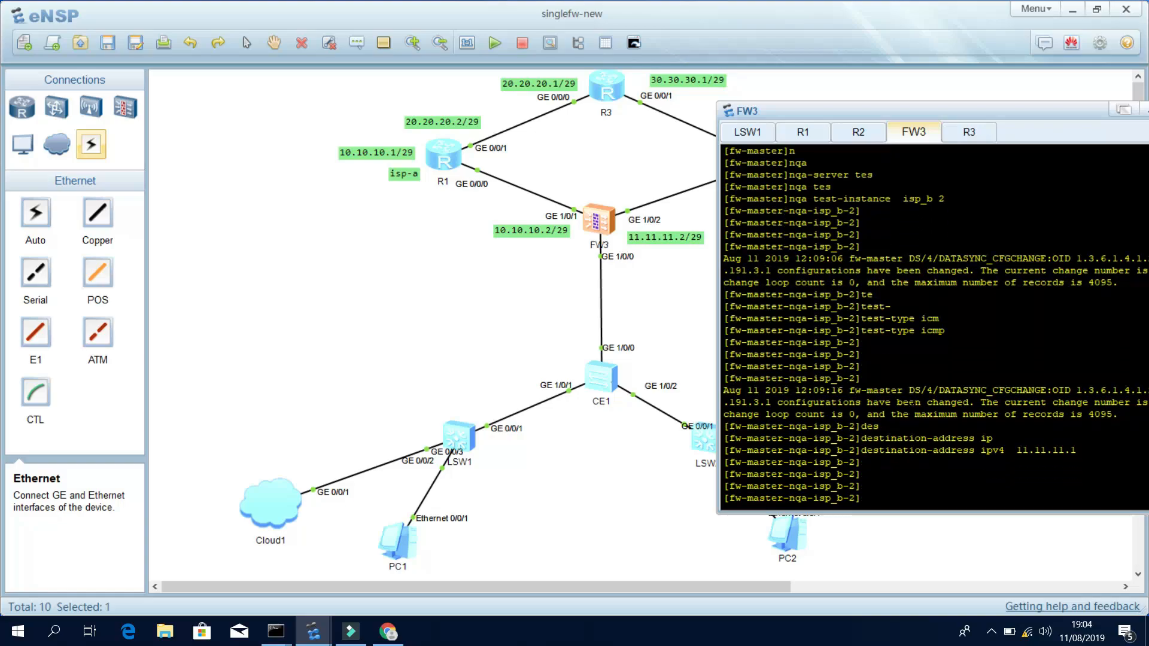
Set the isp_b 2 frequency to 20 and probe-count to 2.
text(fre)
key(Tab)
text(20)
key(Return)
key(Return)
key(Return)
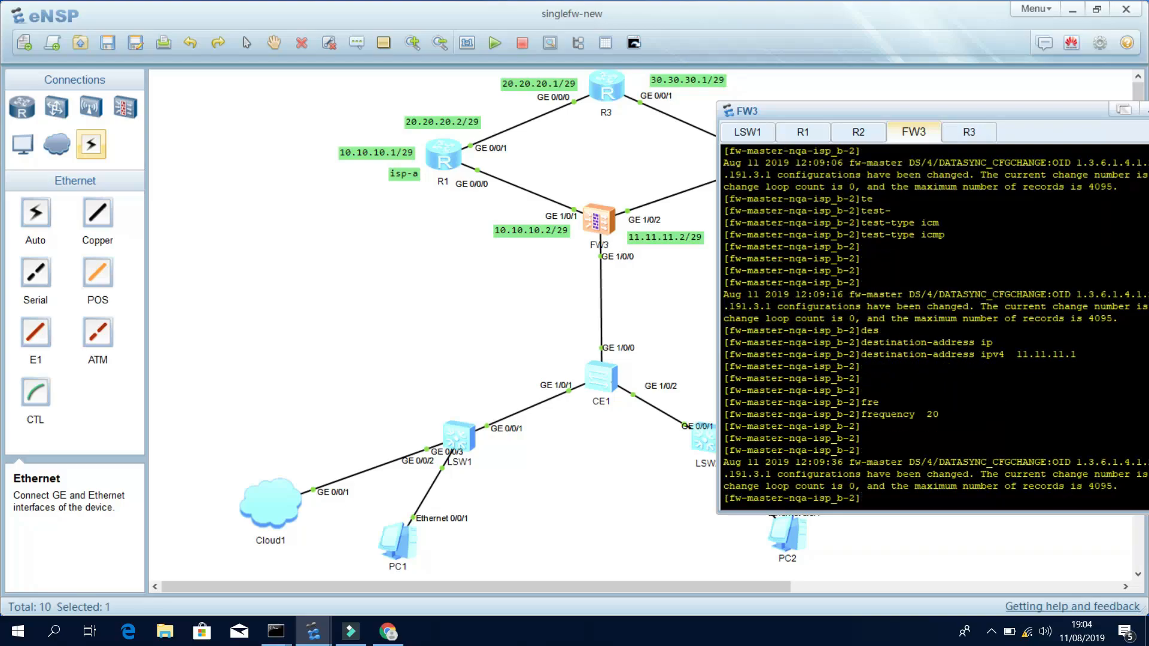
text(pro)
key(Tab)
text(c)
key(Tab)
text(2)
key(Return)
key(Return)
key(Return)
key(Return)
key(Return)
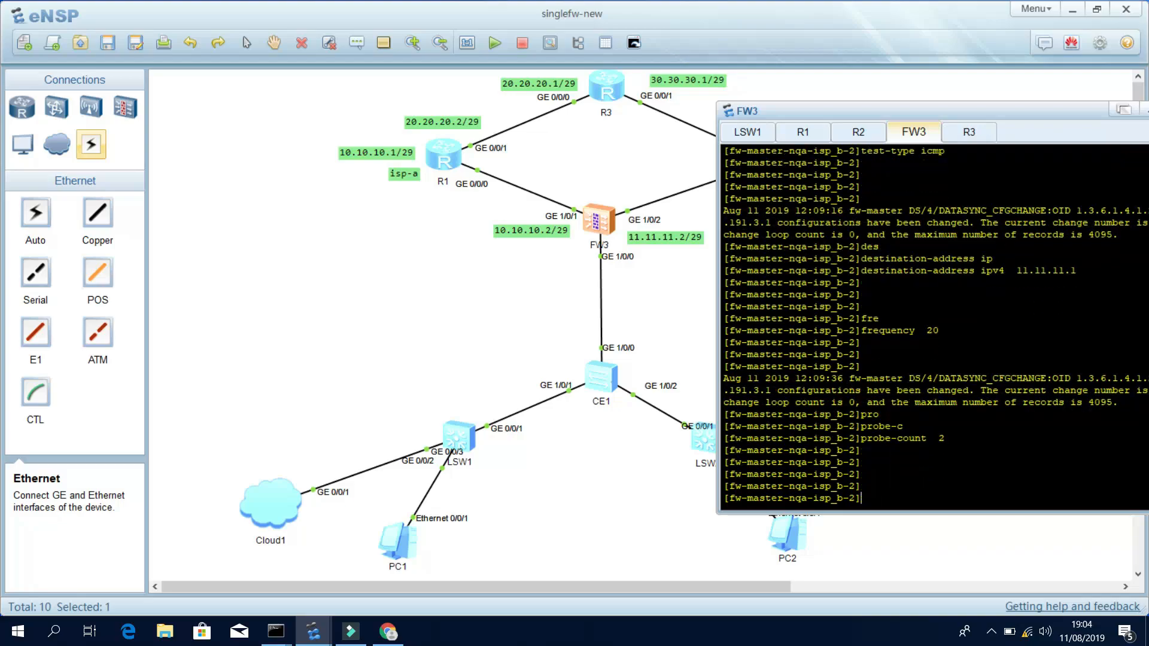
Set the probe interval to 5 seconds and timeout to 4.
text(inter)
key(Tab)
text(sec)
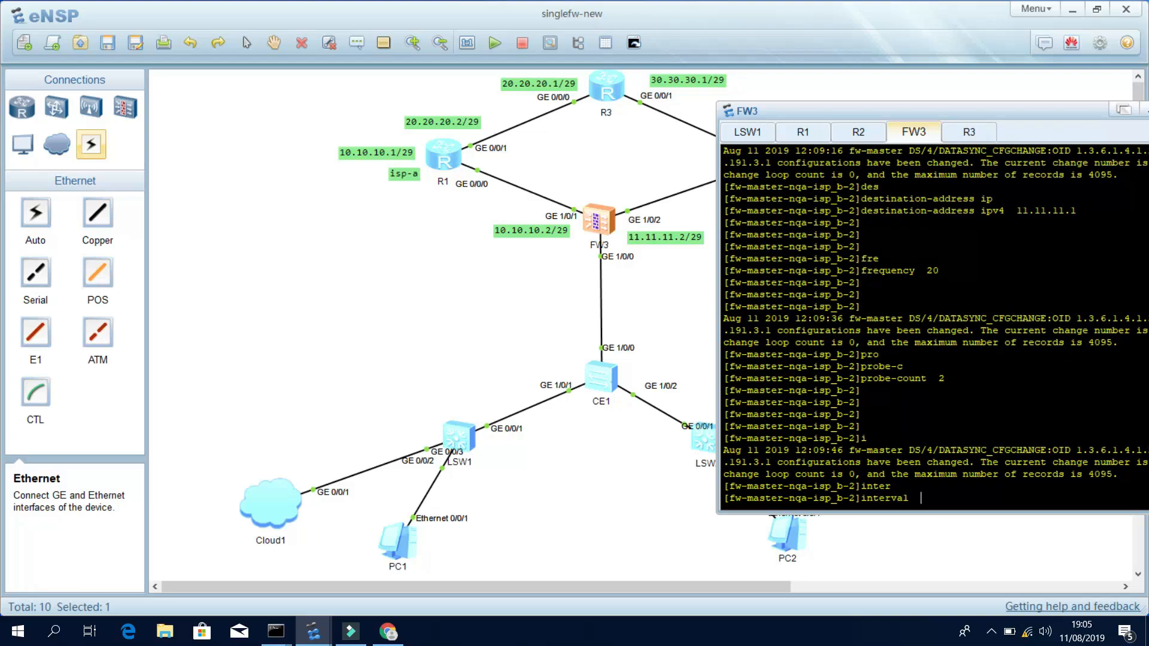
key(Tab)
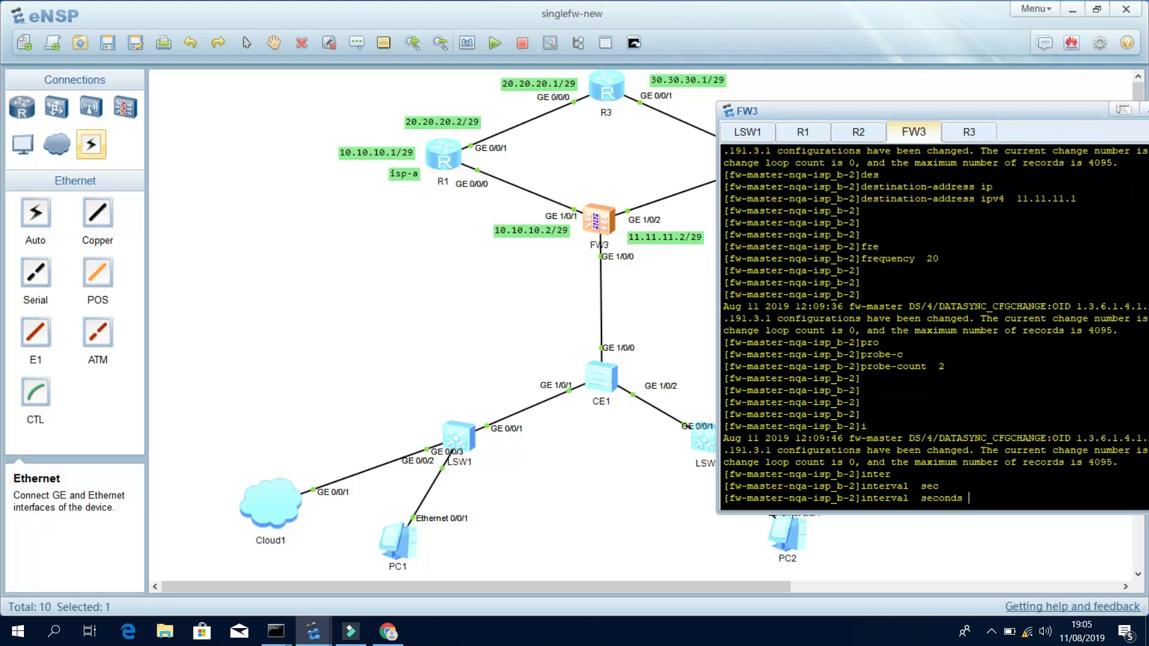
text(5)
key(Return)
key(Return)
key(Return)
key(Return)
key(Return)
key(Return)
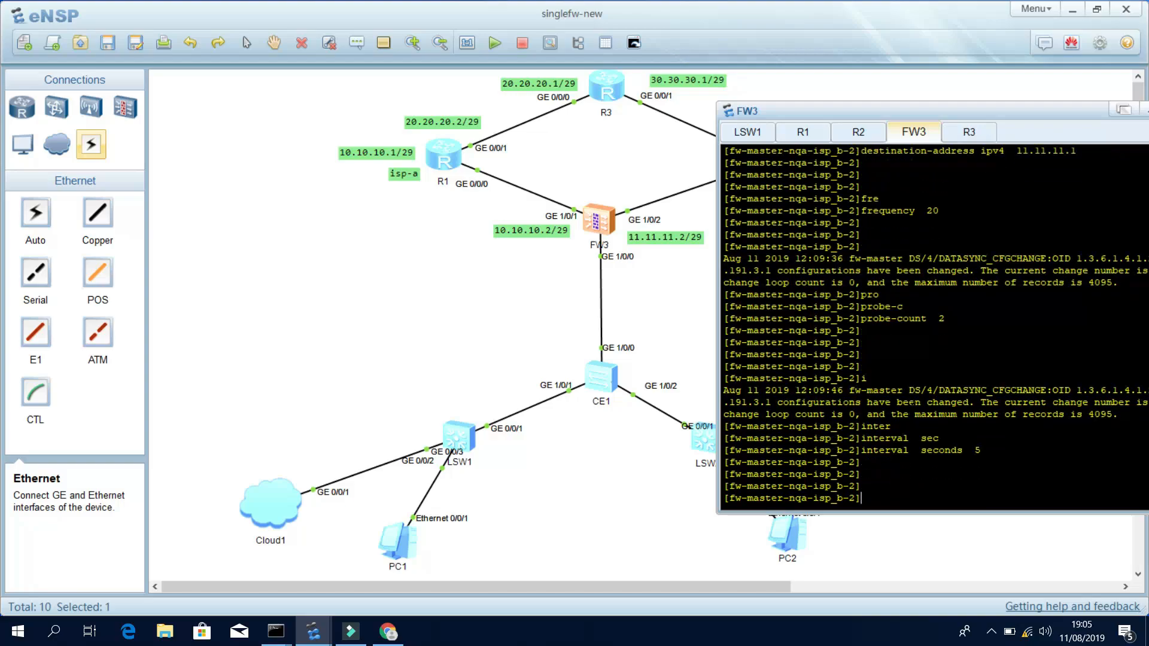
text(tim)
key(Tab)
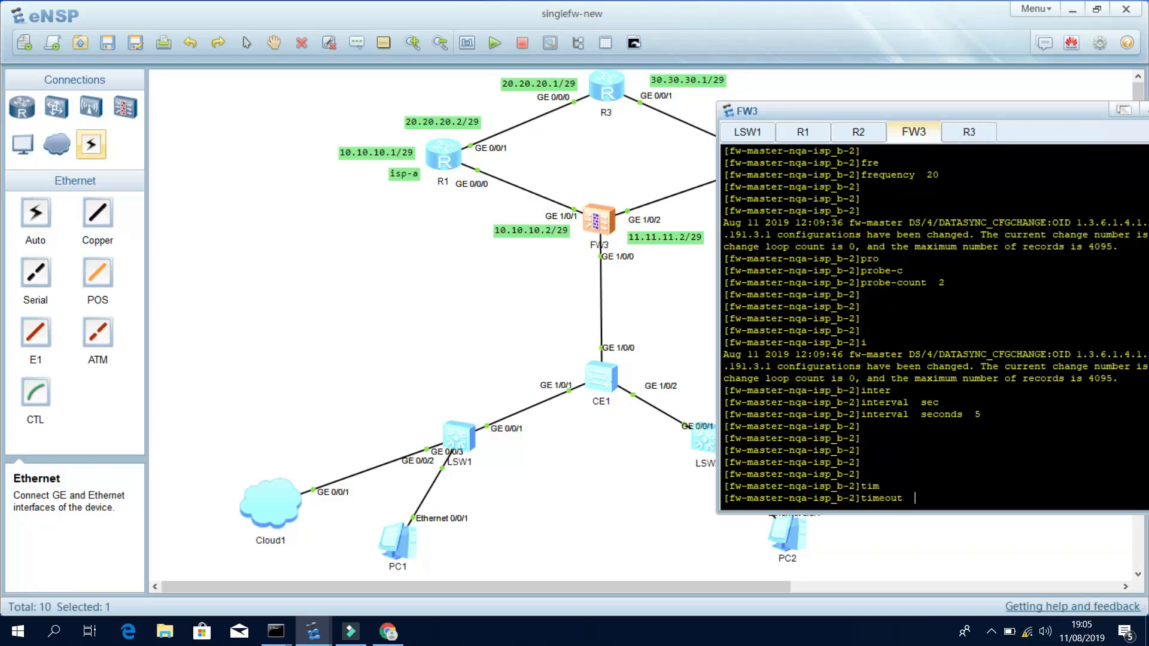
text(4)
key(Return)
key(Return)
Start the isp_b 2 test instance now.
text(st)
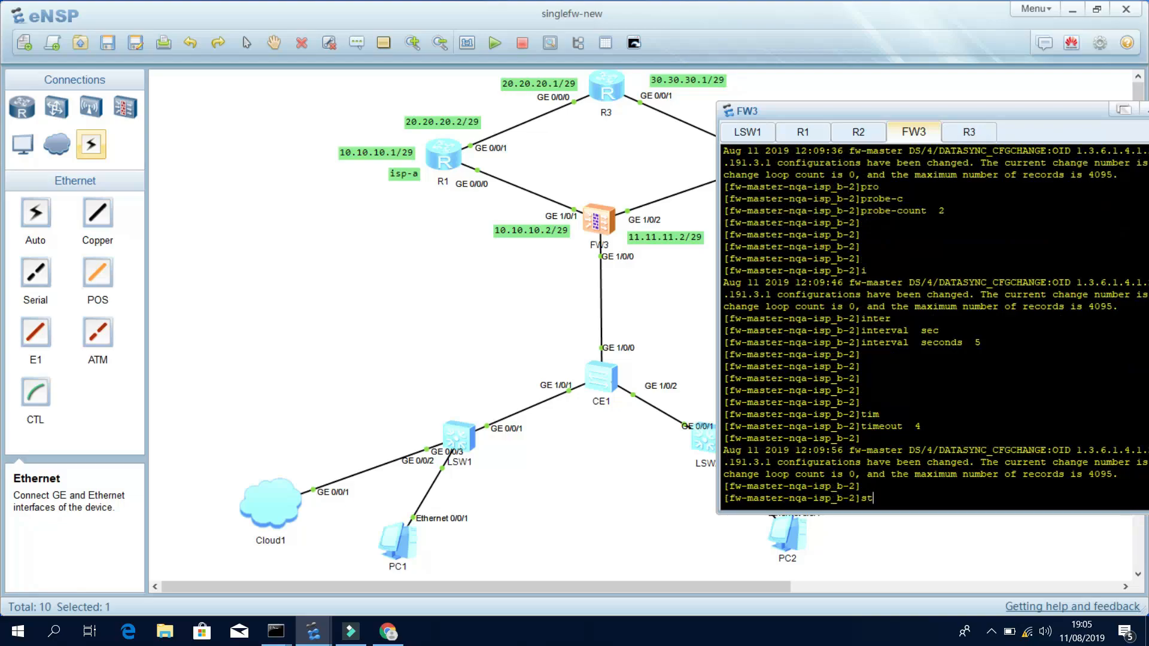
text(art)
key(Tab)
text(no)
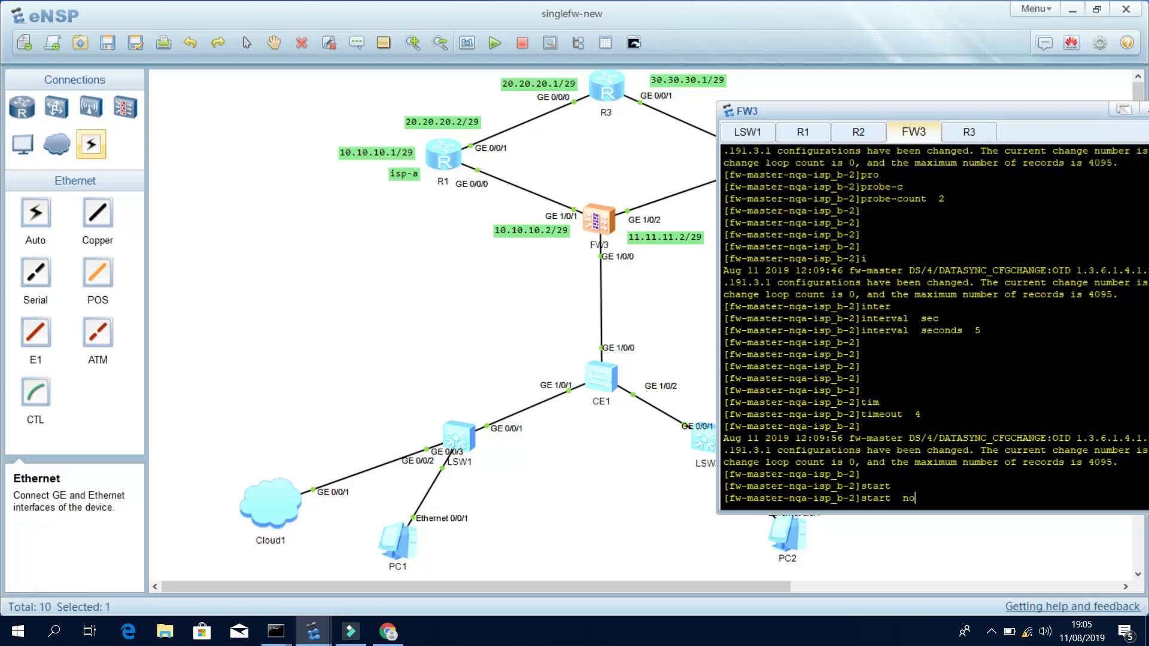
key(Tab)
key(Return)
key(Return)
key(Return)
key(Return)
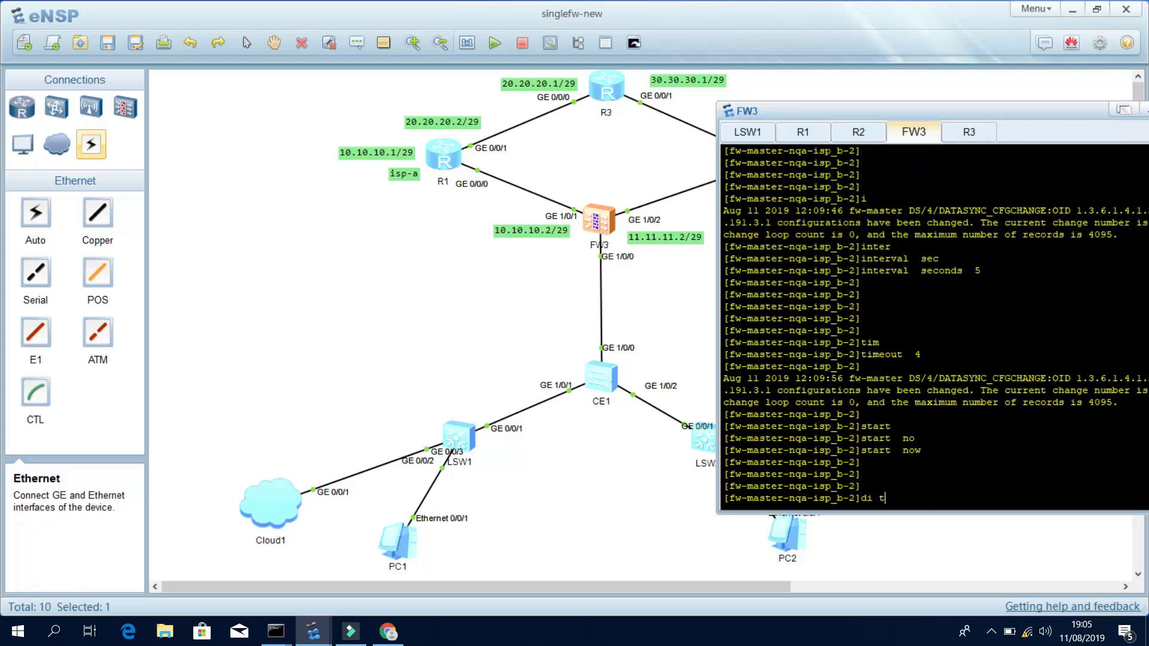
Check the isp_b 2 configuration with display this, then quit to [fw-master].
text(di this)
key(Return)
key(Return)
key(Return)
key(Return)
key(Return)
key(Return)
key(Return)
key(Return)
key(Return)
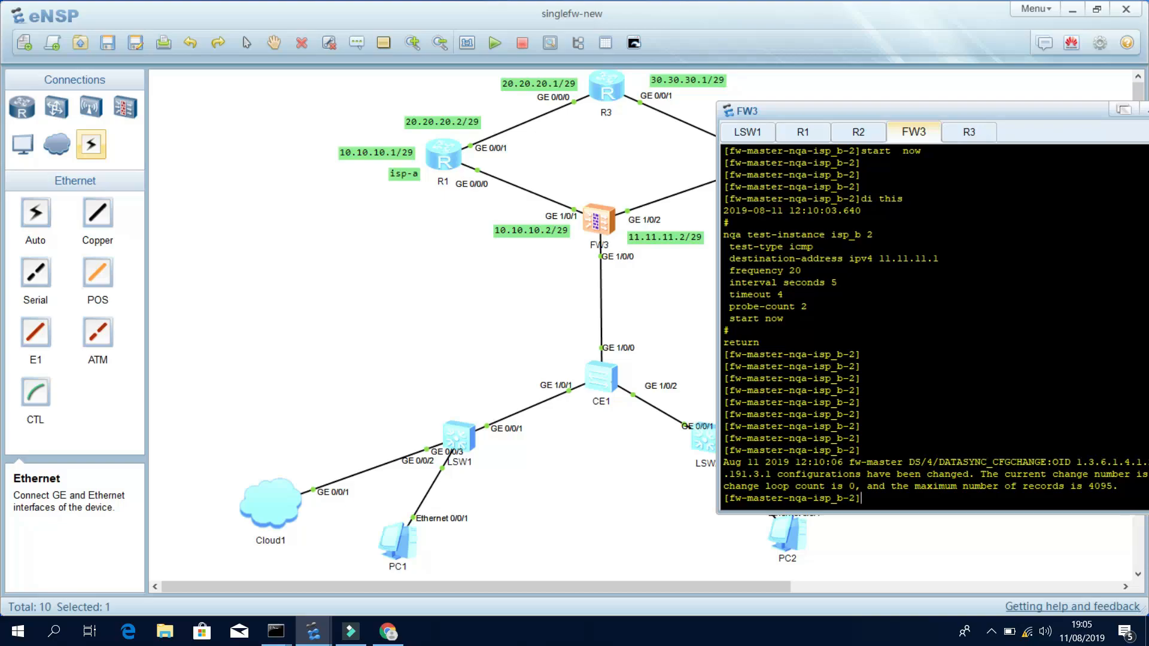
key(Return)
key(Return)
key(Return)
key(Return)
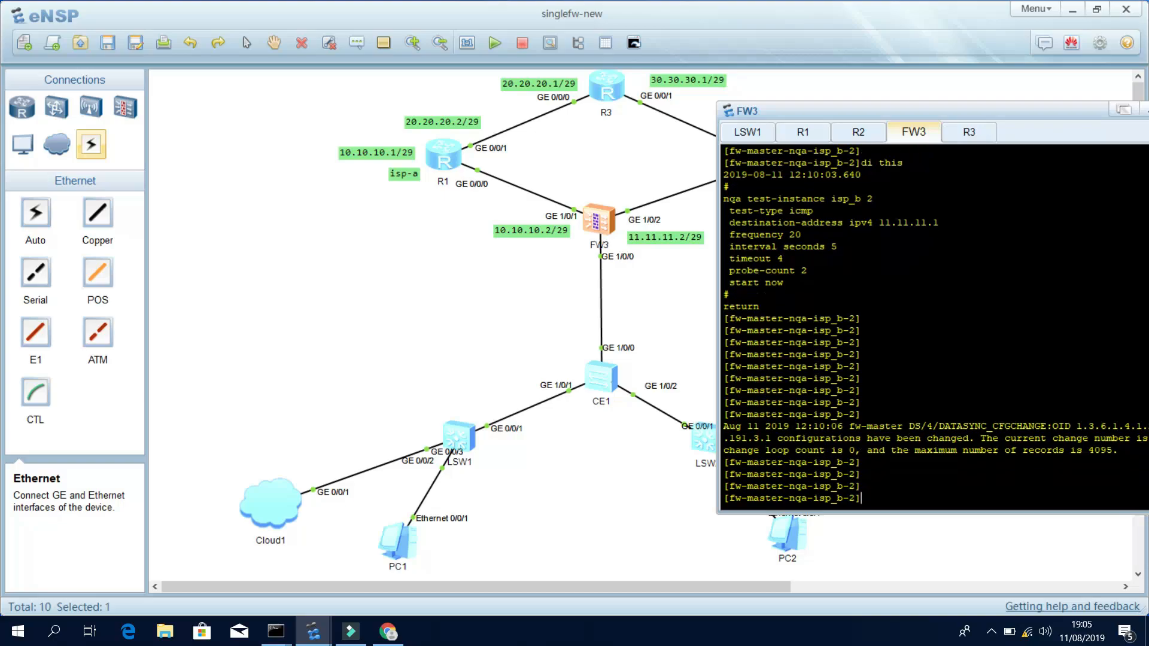
text(quit)
key(Return)
key(Return)
key(Return)
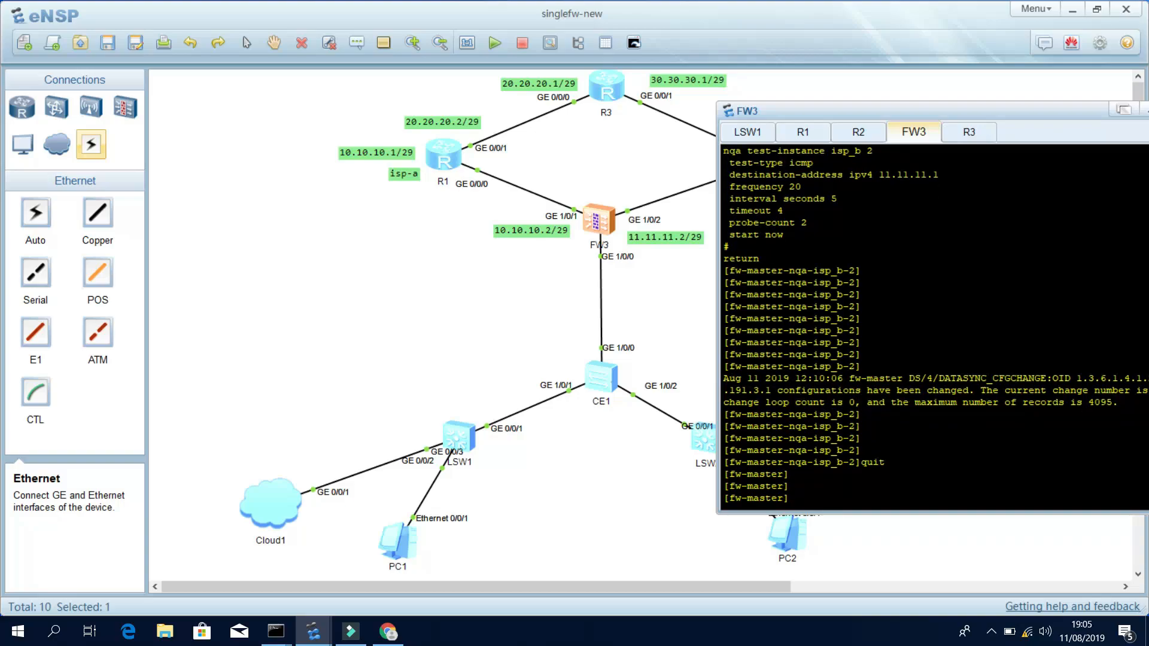
Enter a FW3 default route via 10.10.10.1, preference 40, tracking nqa_a 1.
text(ip)
key(Tab)
key(Tab)
key(BackSpace)
key(BackSpace)
text(IP RO)
key(Tab)
key(Tab)
text(0.)
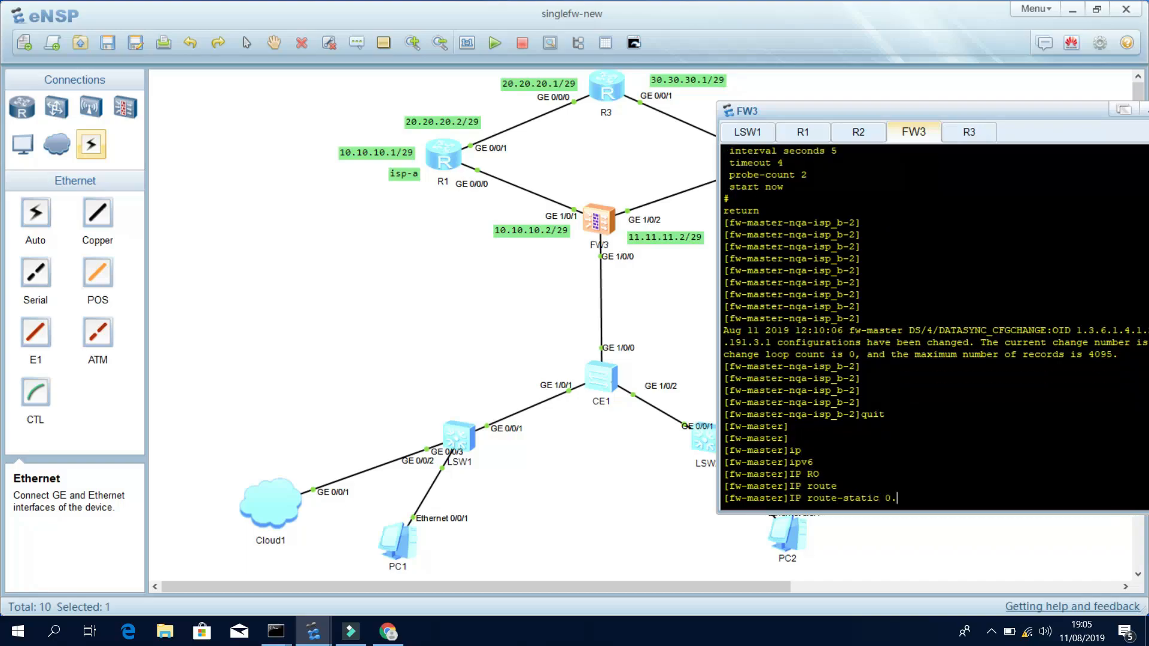
text(0.0.0 0 )
text(10.10.10)
text(.1 PR)
text(E)
key(Tab)
text(40)
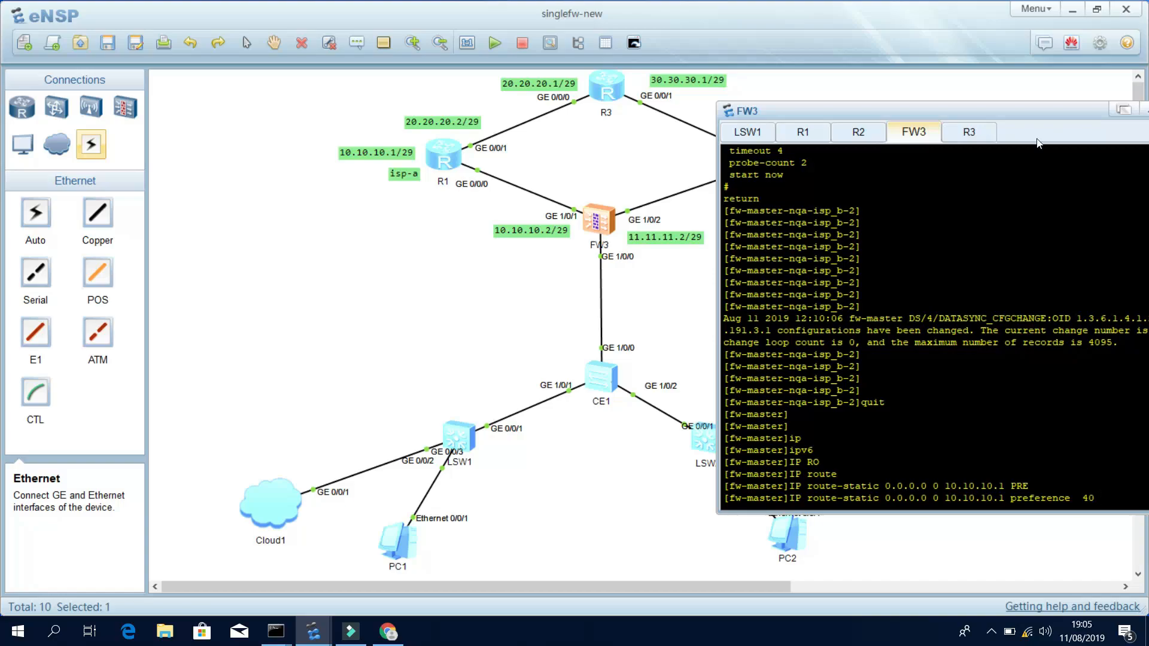
drag(1055, 107, 785, 98)
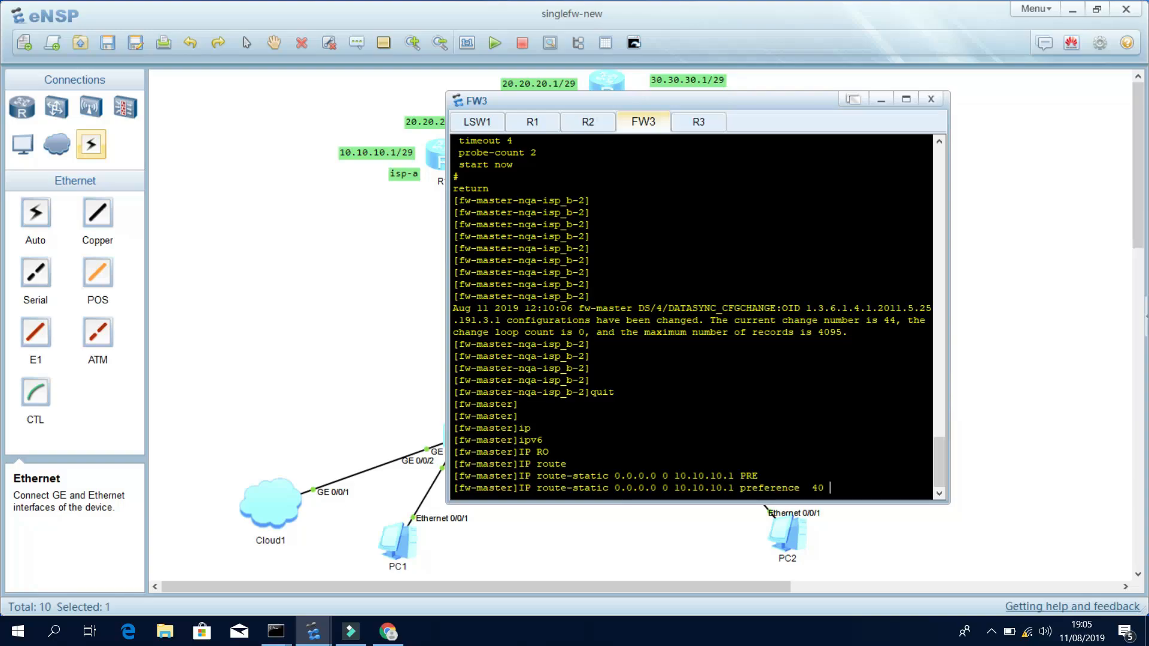
text(TR)
key(Tab)
text(n)
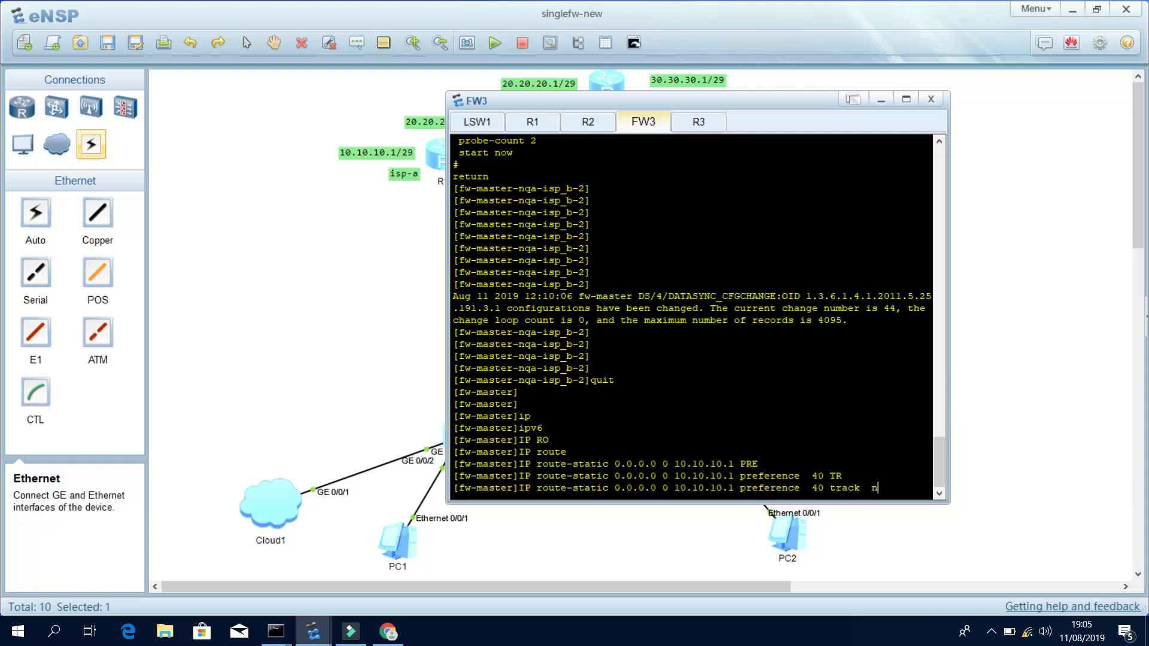
text(qa_a 1)
key(Return)
key(Return)
Re-enter the default route with the tracked NQA test corrected to isp_a 1.
key(Up)
key(BackSpace)
key(BackSpace)
key(BackSpace)
key(Tab)
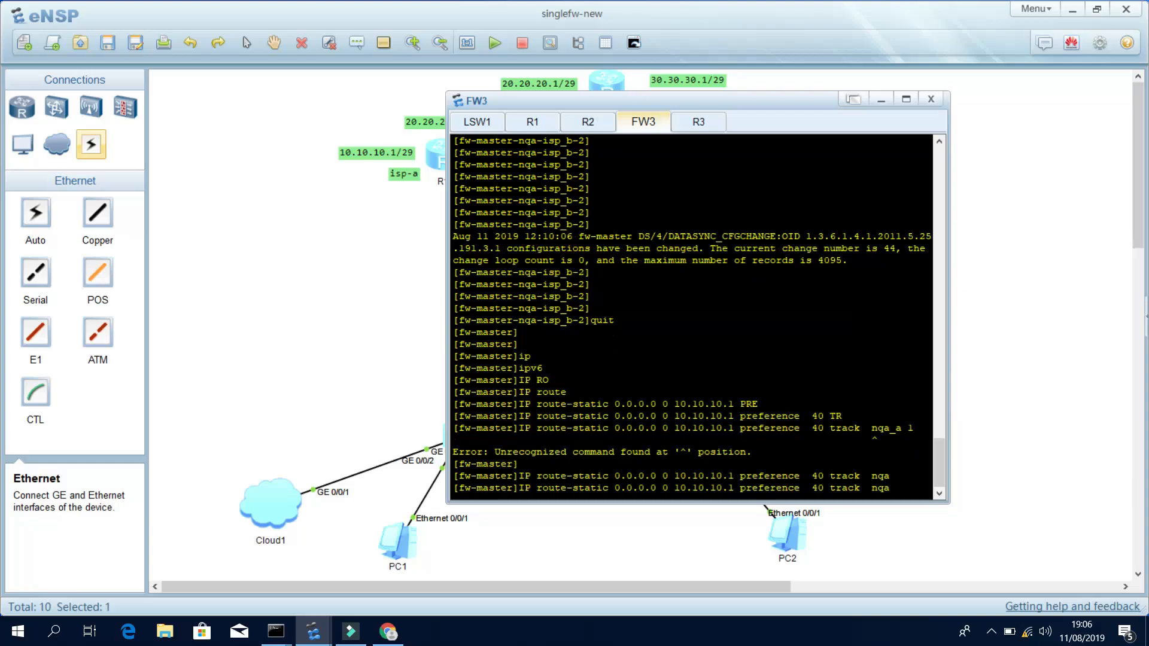
text(?)
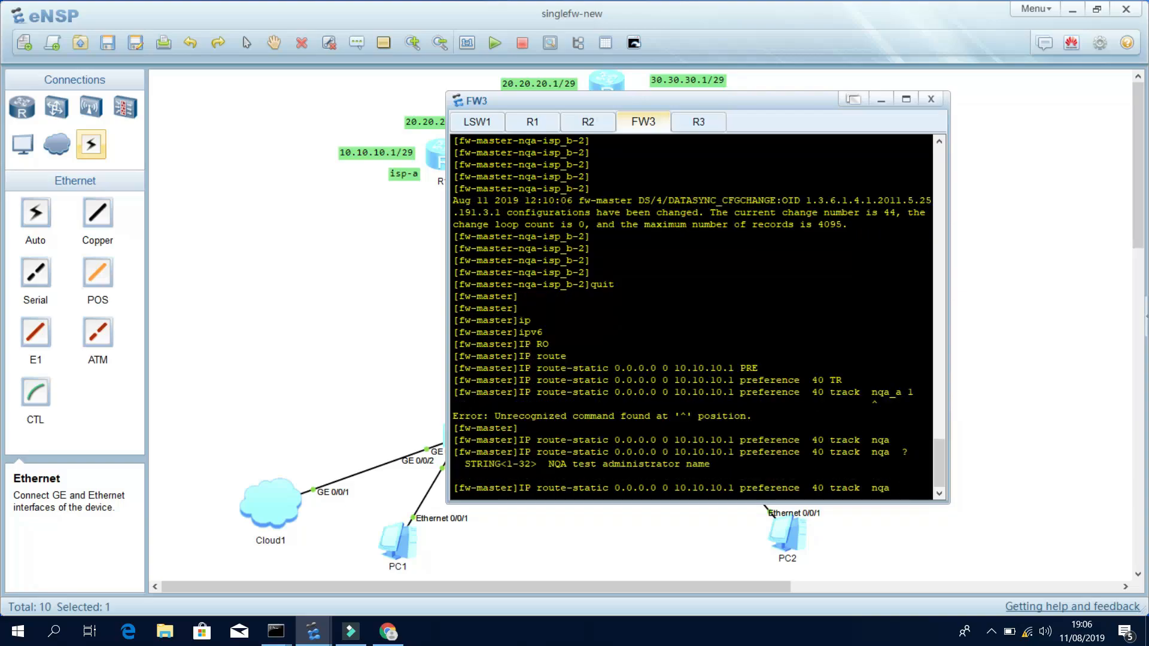
text(n)
key(BackSpace)
text(isp_a 1)
key(Return)
key(Return)
key(Return)
key(Return)
key(Return)
key(Return)
key(Return)
key(Return)
key(Return)
key(Return)
key(Return)
key(Return)
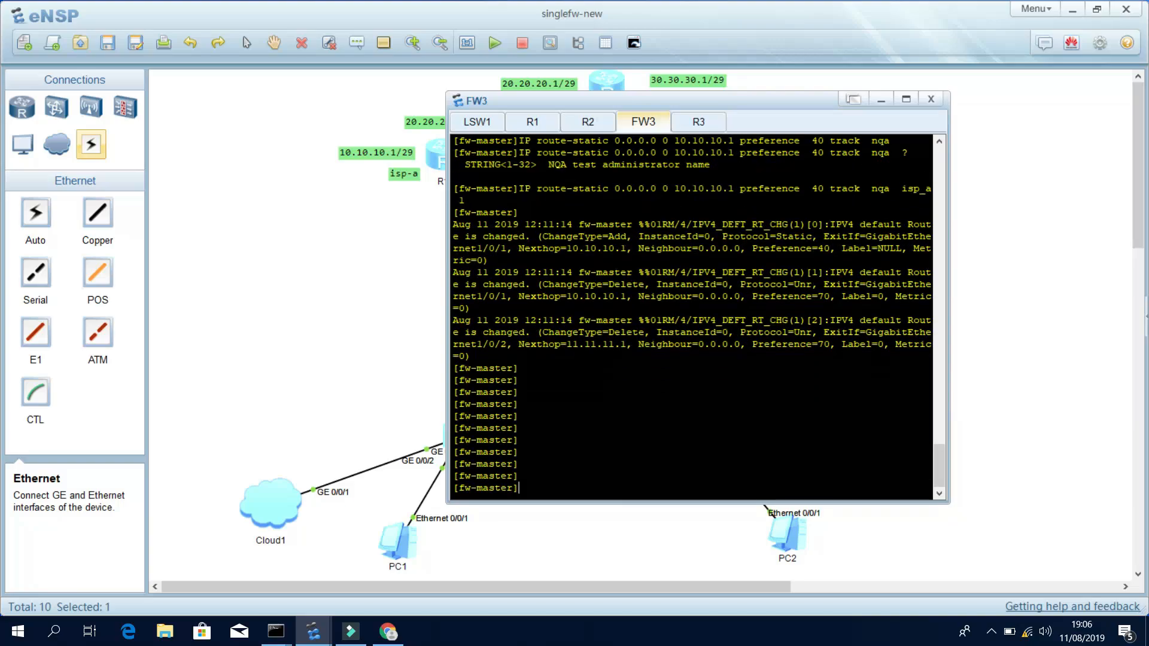
Add the backup default route via 11.11.11.1, preference 80, tracking NQA isp_b 2.
text(ip ro)
key(Tab)
key(Tab)
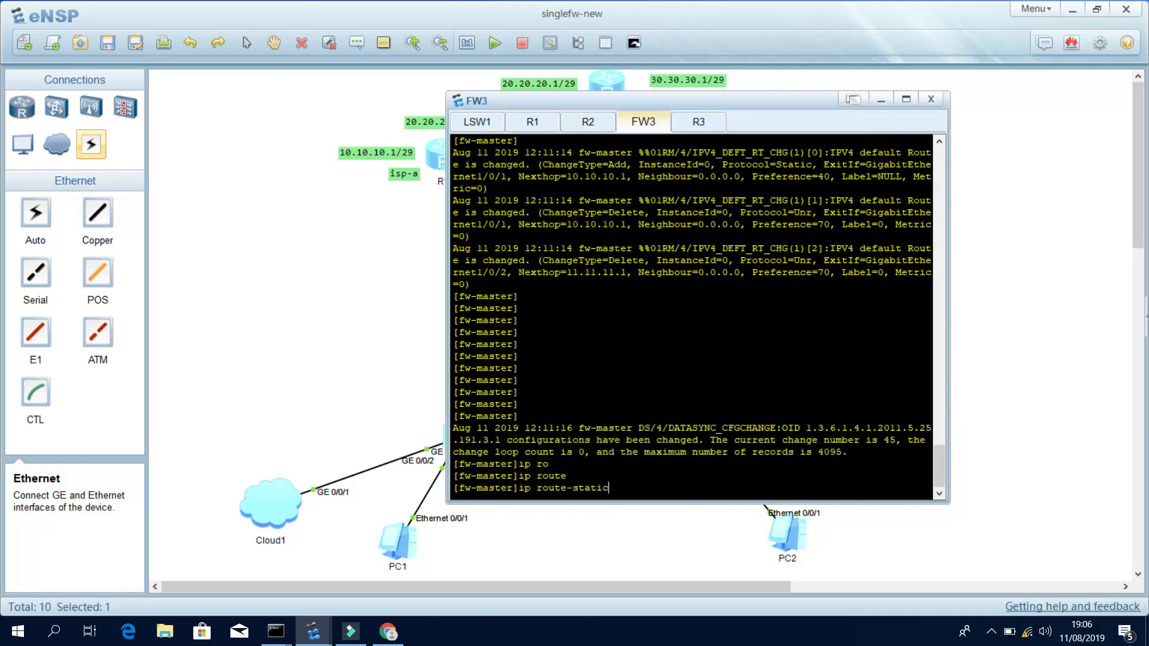
text(0.0.0.0 0 11.11.11.1 pre)
key(Tab)
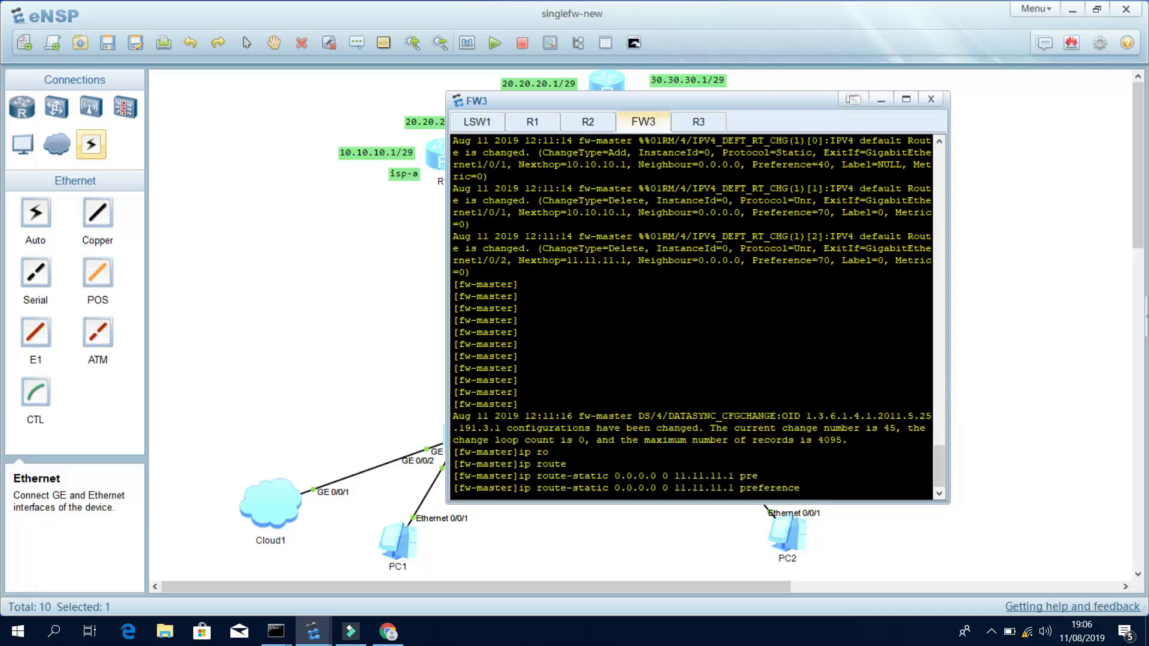
text(80 tr)
key(Tab)
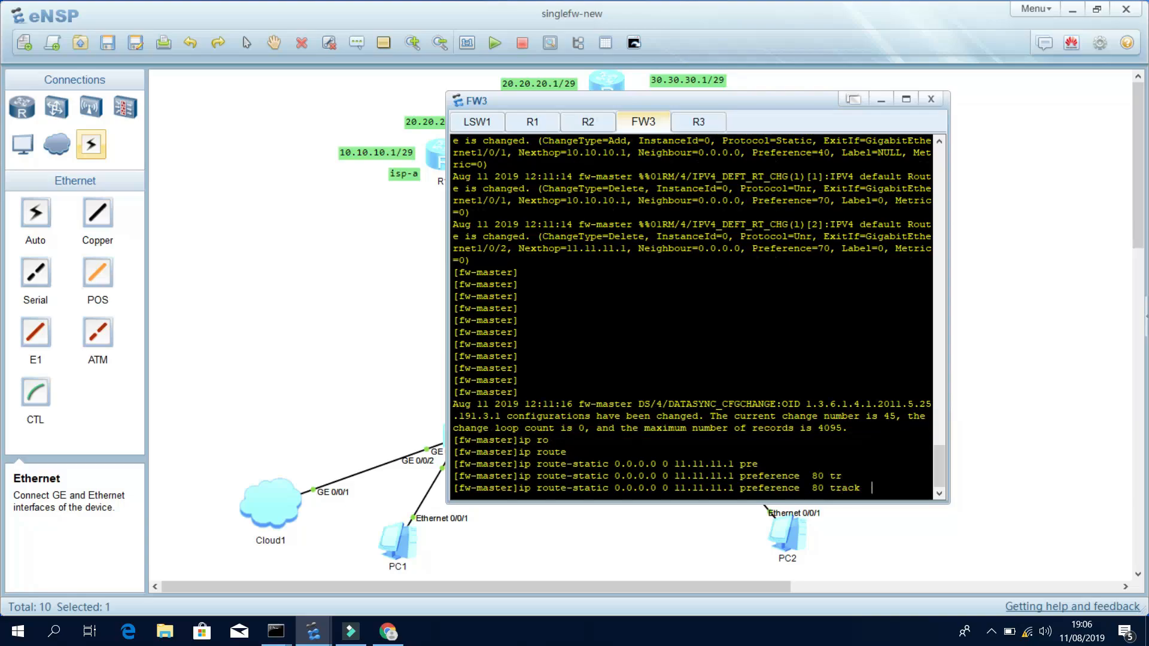
text(n)
key(Tab)
text(is)
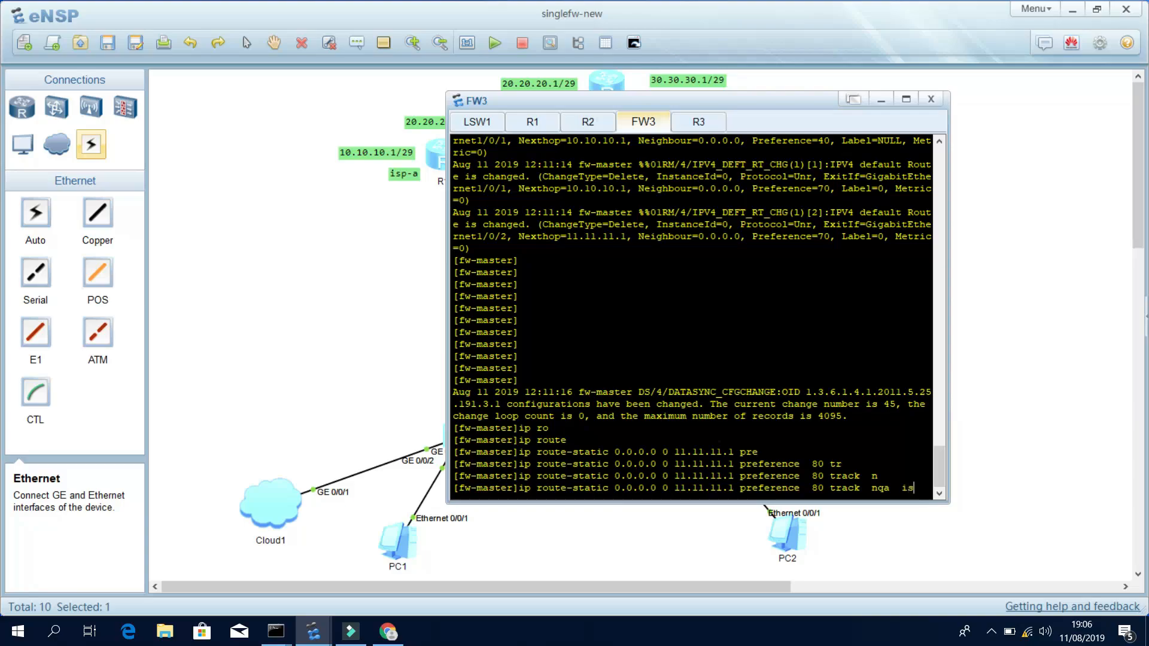
text(p_b )
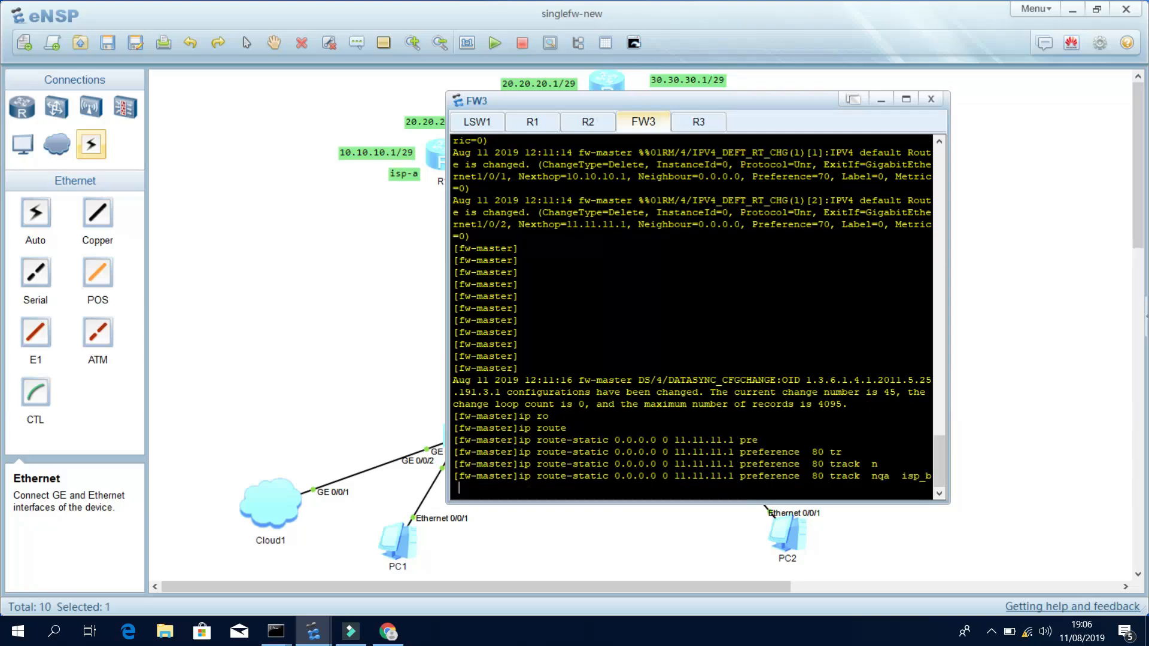
text(2)
key(Return)
key(Return)
key(Return)
key(Return)
key(Return)
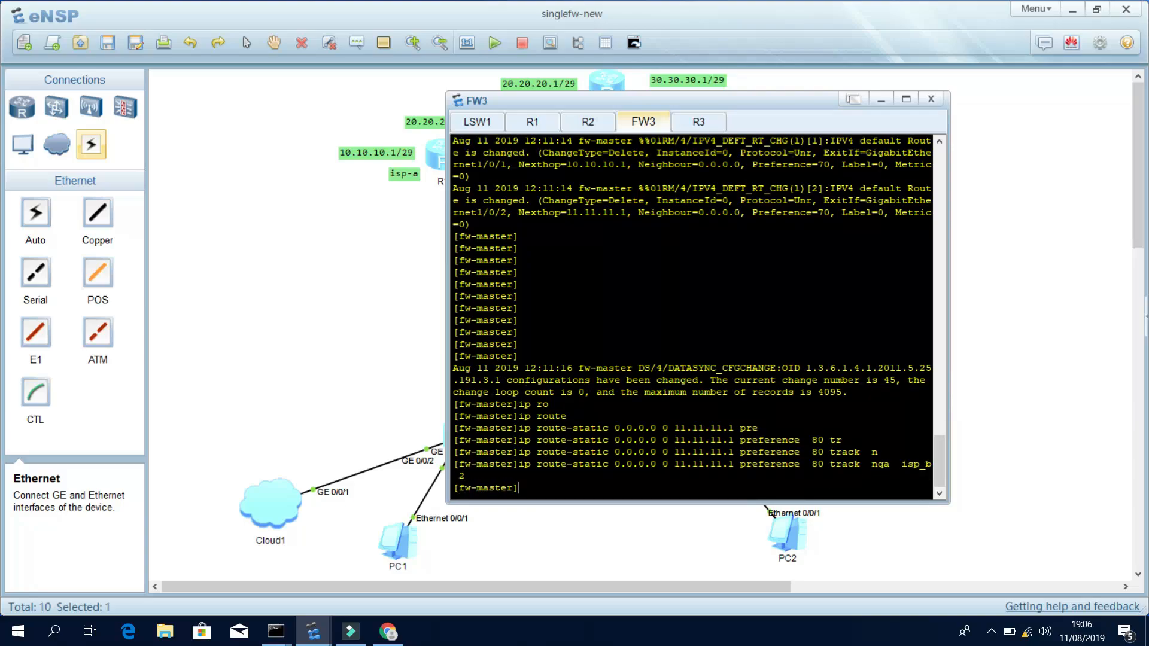
List the configured static routes with display current-configuration | i route.
text(disp)
key(Tab)
text(cu)
key(Tab)
text(| i route)
key(Return)
key(Return)
key(Return)
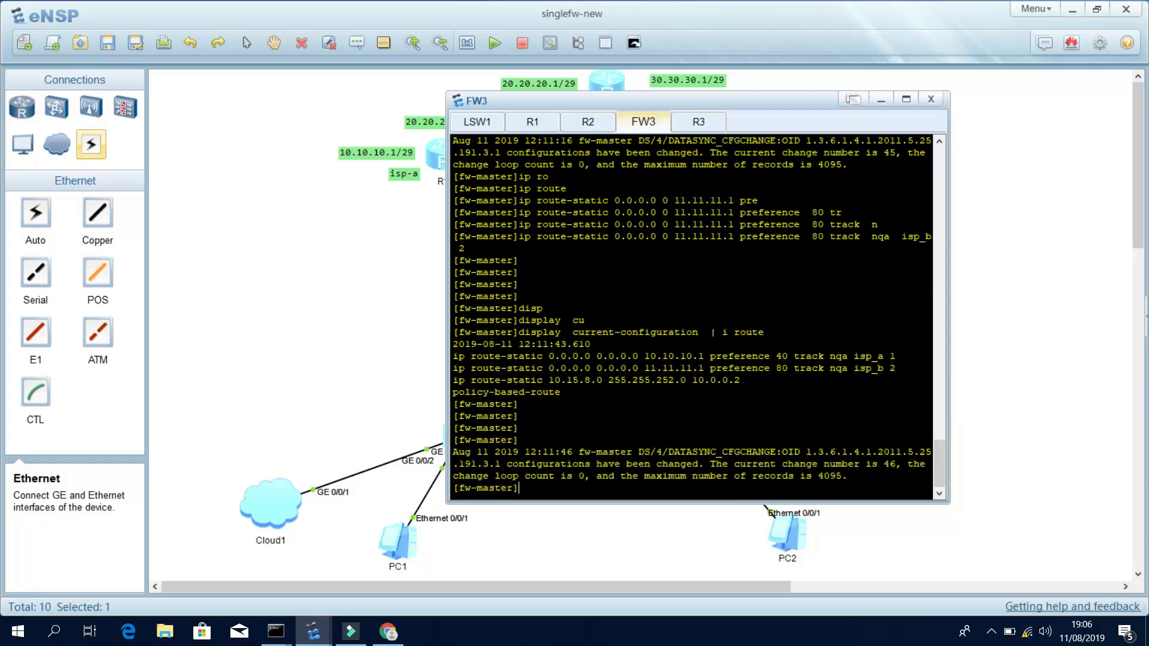
Bring the firewall's web interface to the front.
click(352, 294)
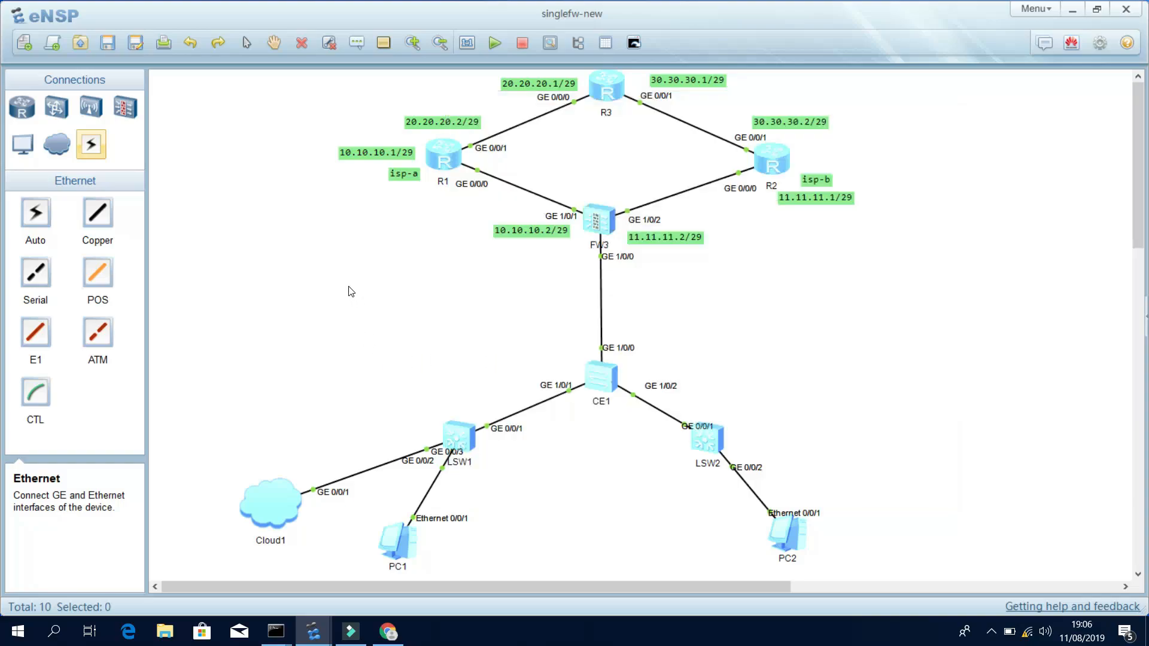
scroll(348, 299, down, 1)
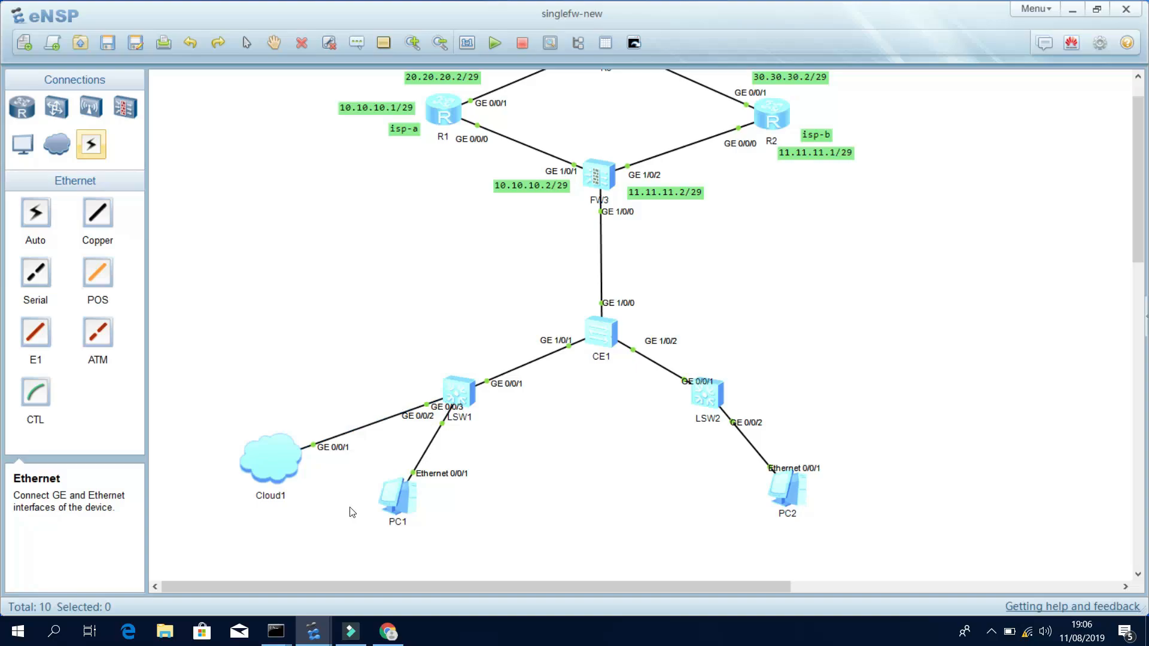
click(380, 632)
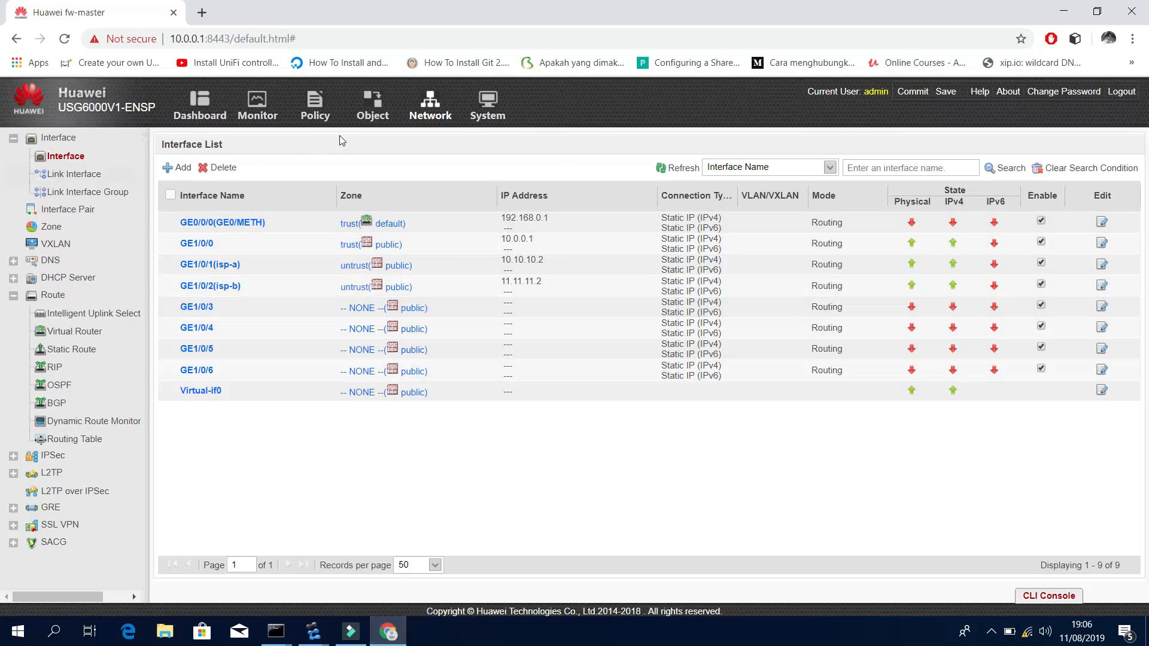
Under Object > Address, add an address object lan with range 10.15.8.0/22.
click(378, 102)
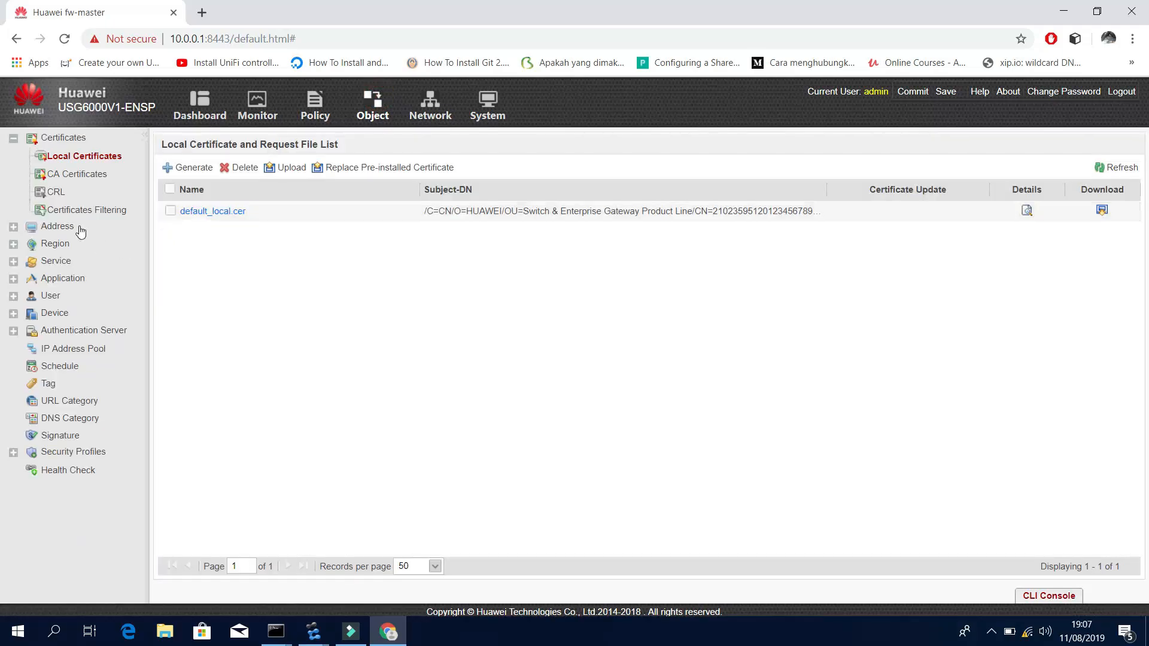
click(54, 226)
click(73, 251)
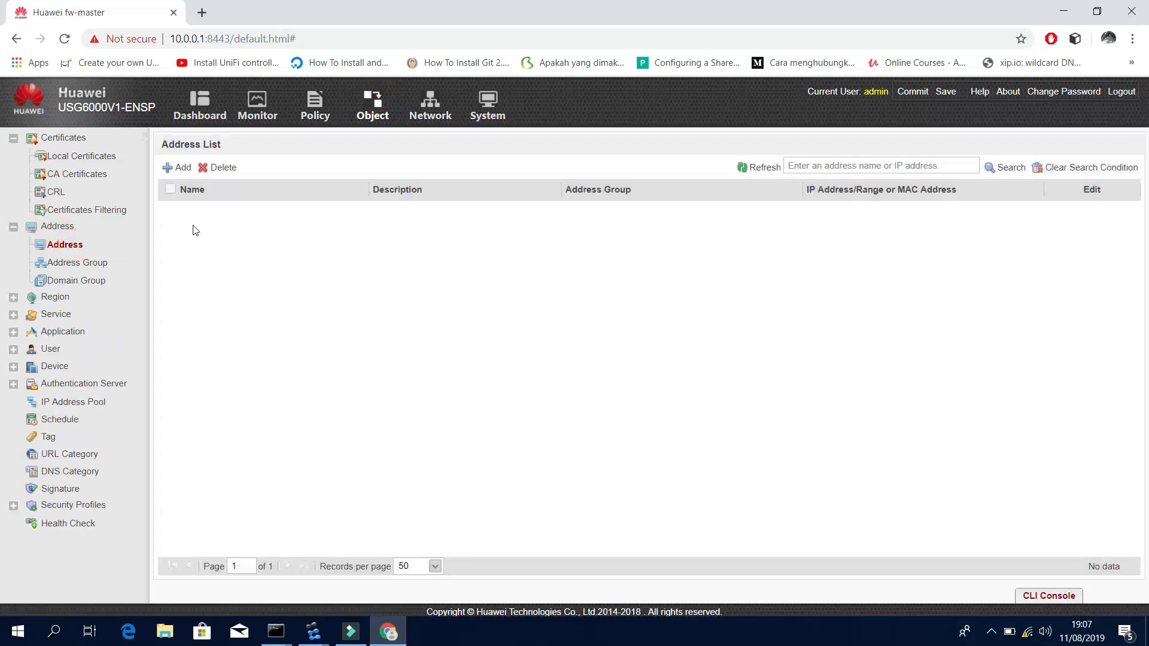
click(182, 168)
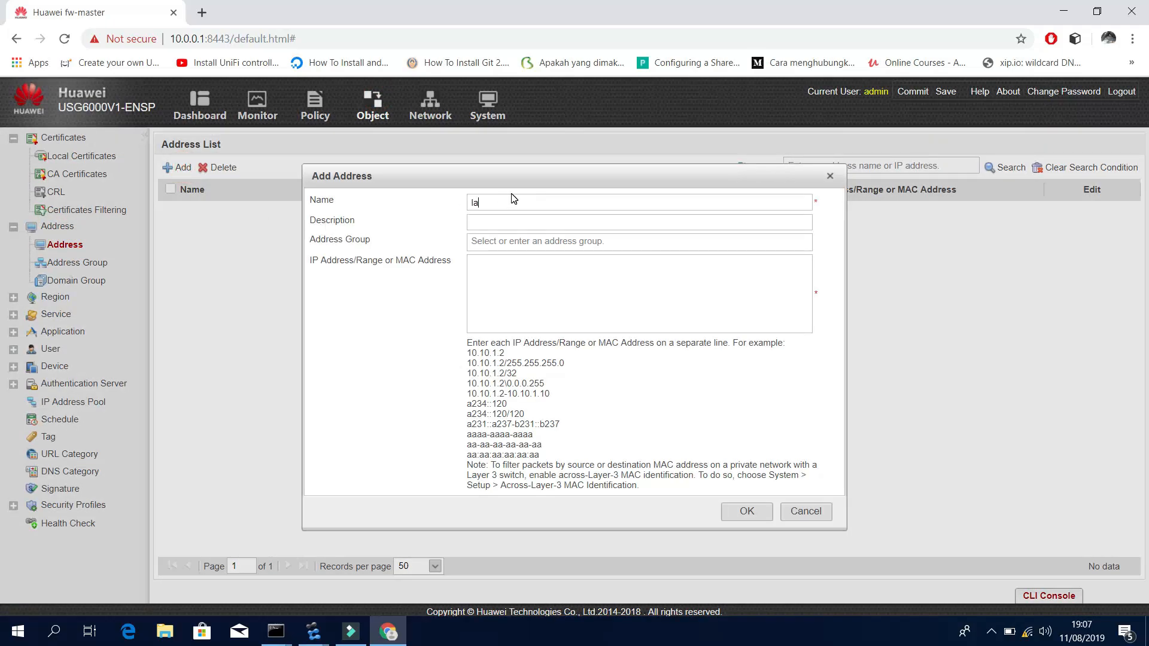
click(483, 271)
text(10.15.8.)
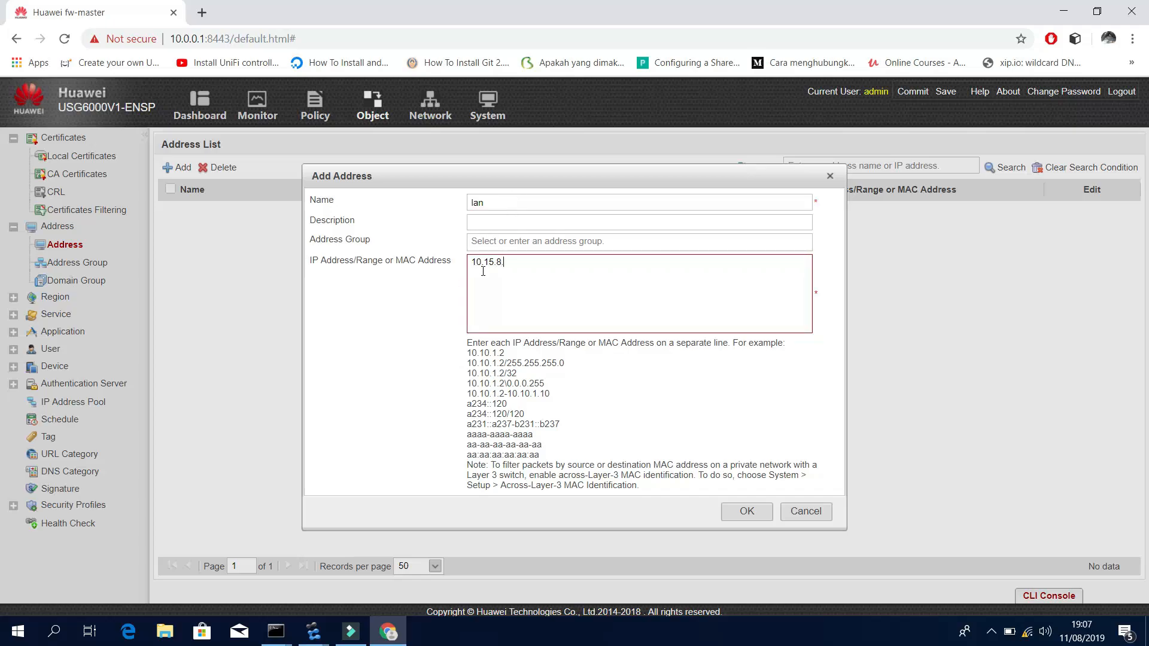
text(0/22)
click(747, 511)
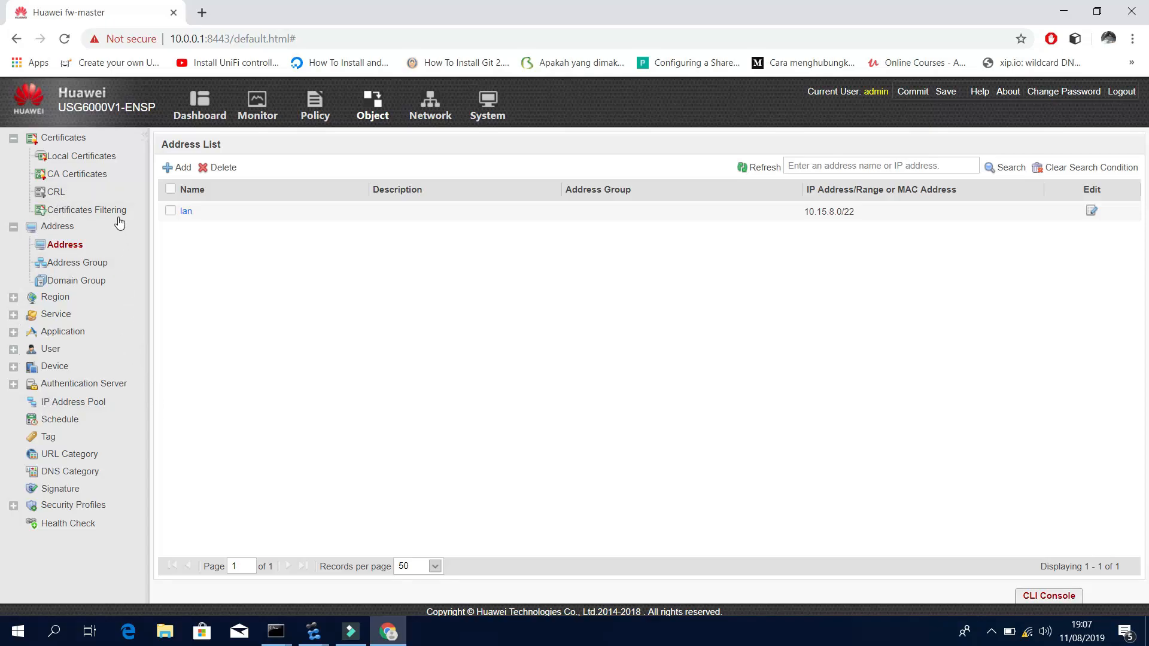
Create source NAT address pool isp-a with range 10.10.10.2-10.10.10.2.
click(317, 105)
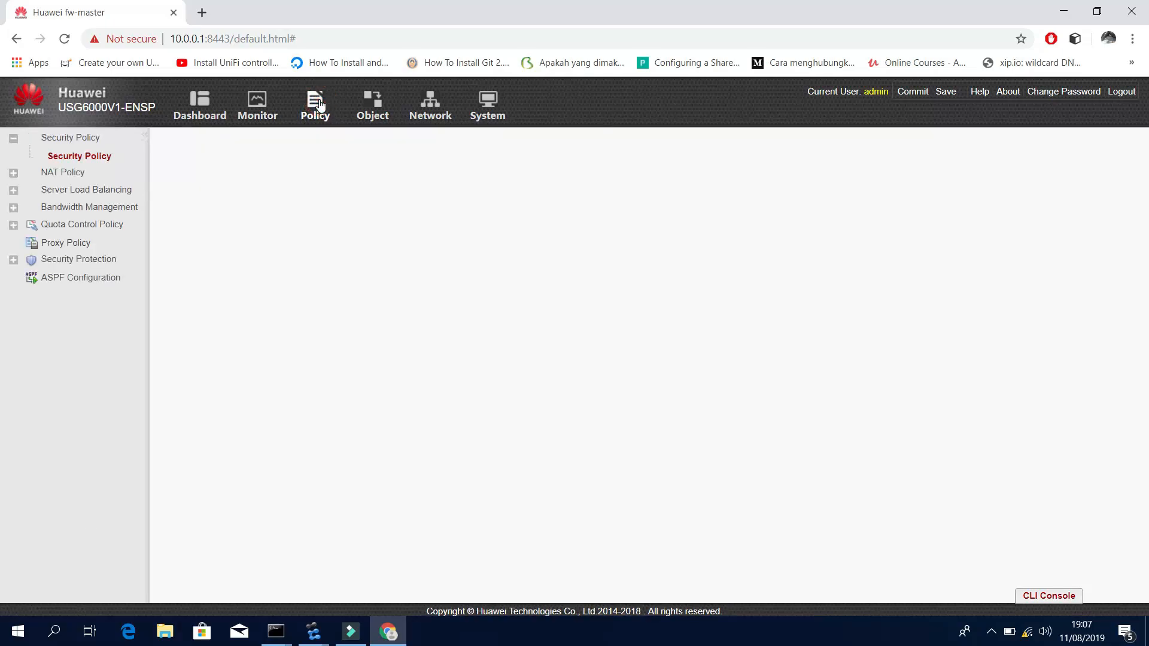
click(63, 173)
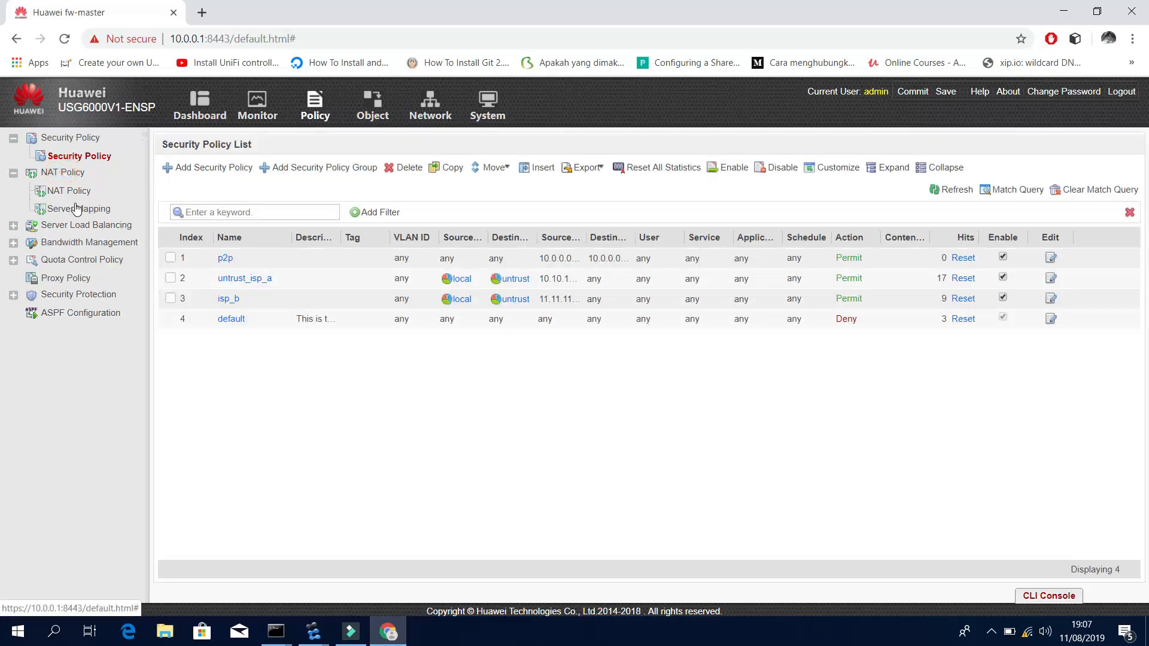
click(71, 190)
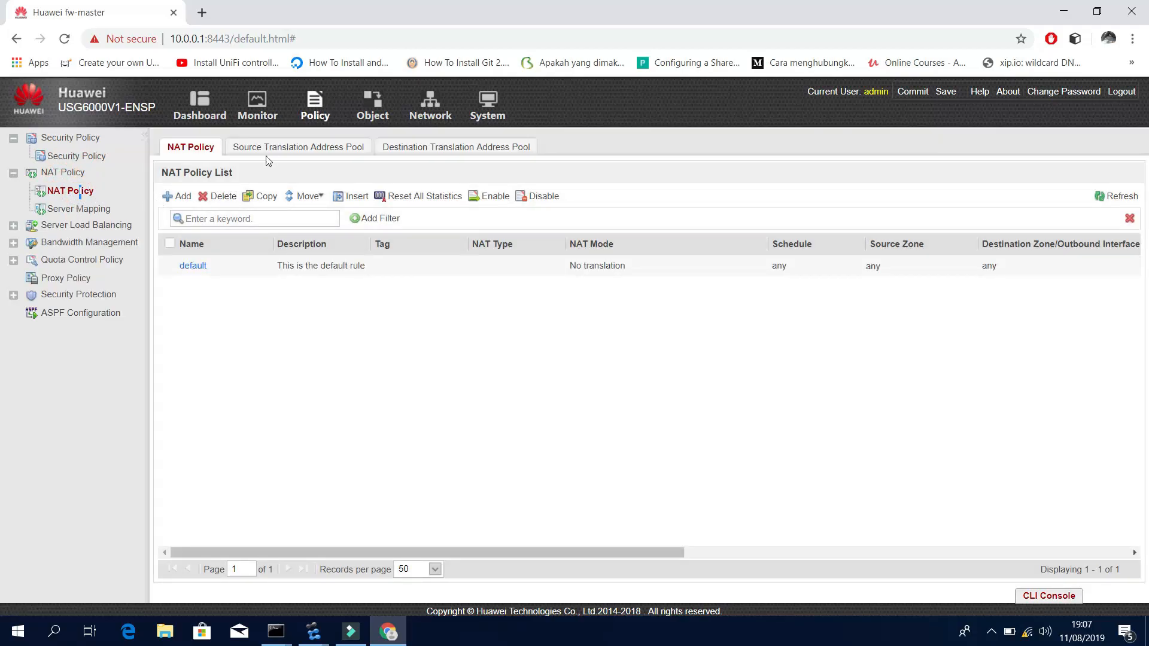
click(255, 149)
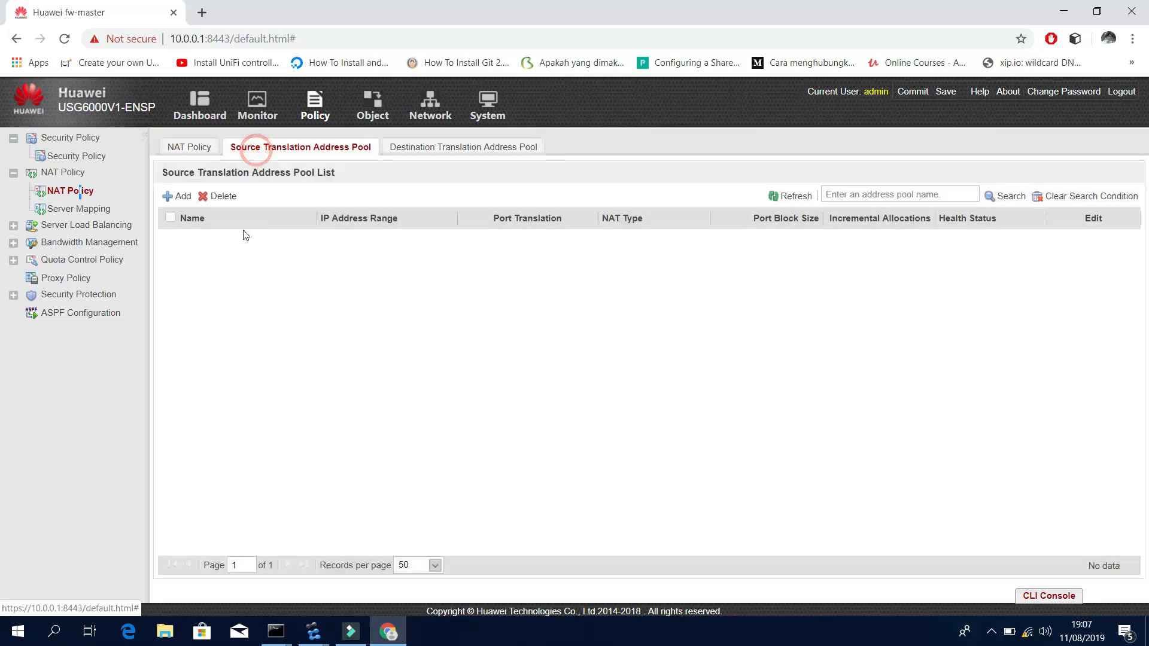
click(175, 196)
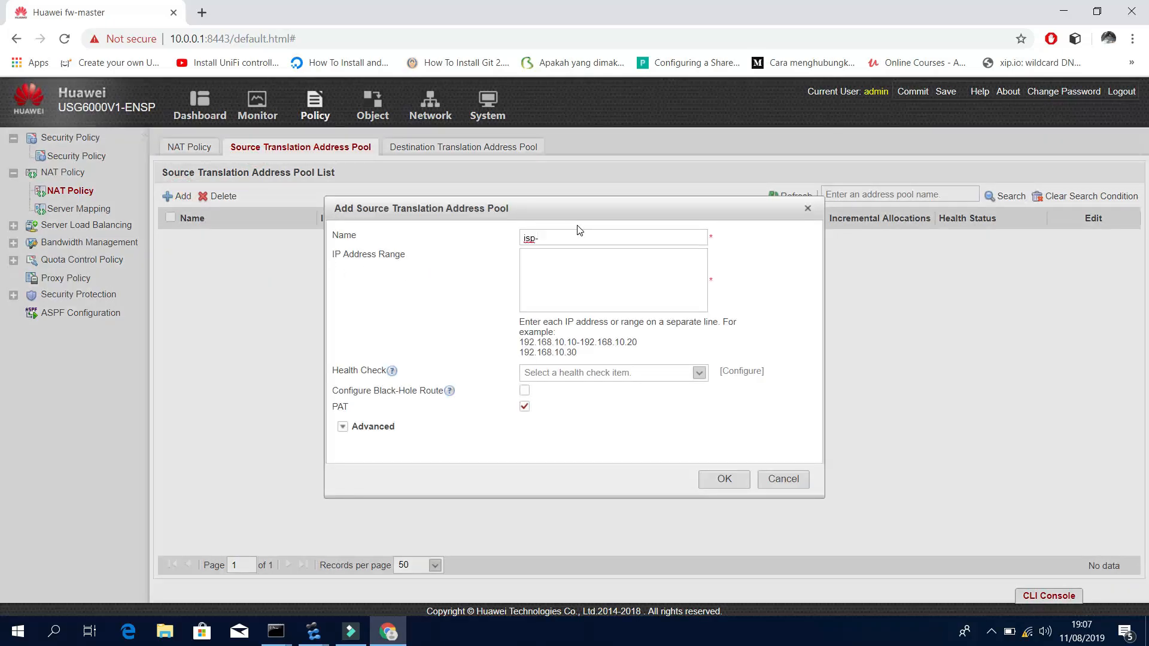
click(561, 297)
text(10)
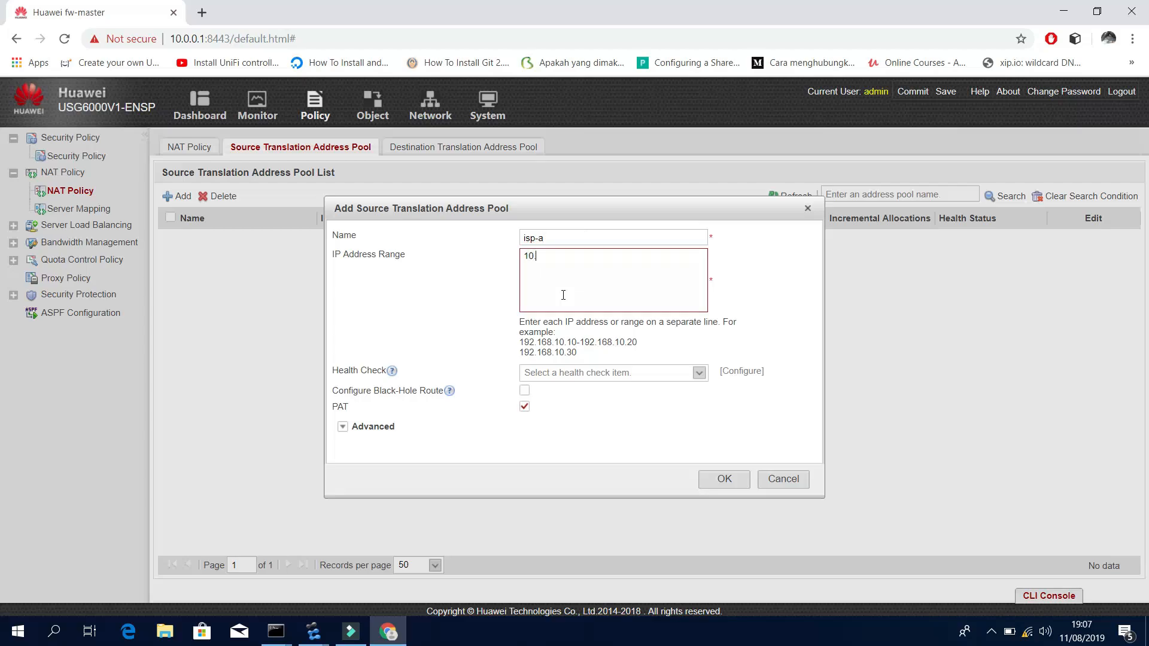
text(.10.10.2-10.10.10.2)
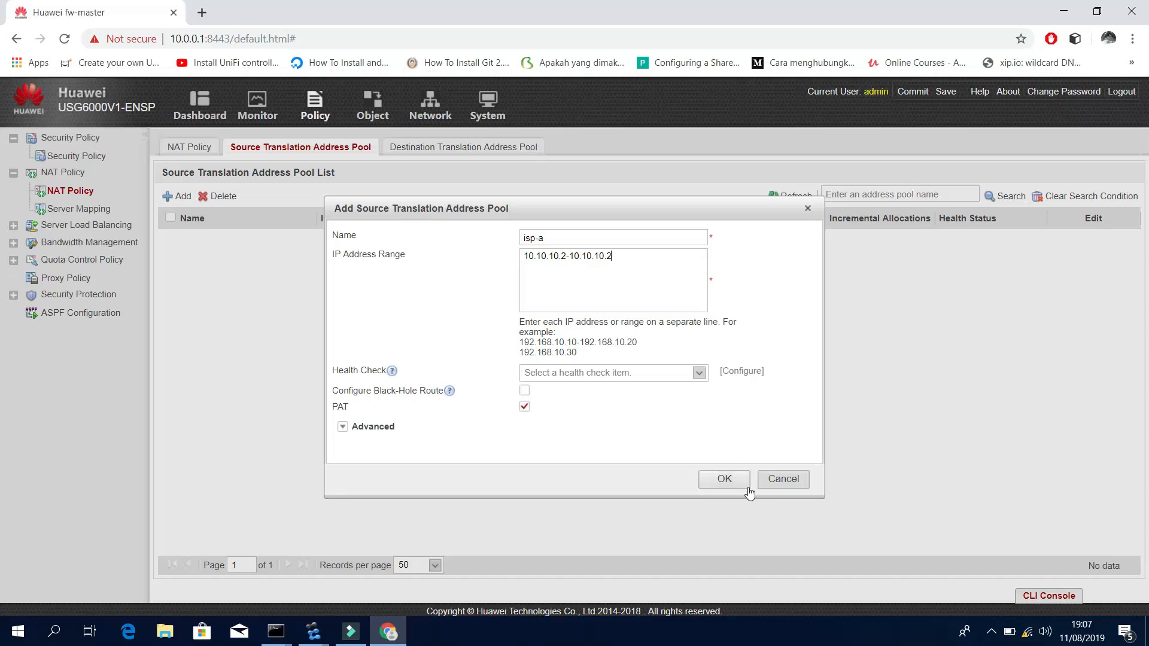
click(725, 479)
Create the second address pool isp-b for 11.11.11.2.
click(181, 197)
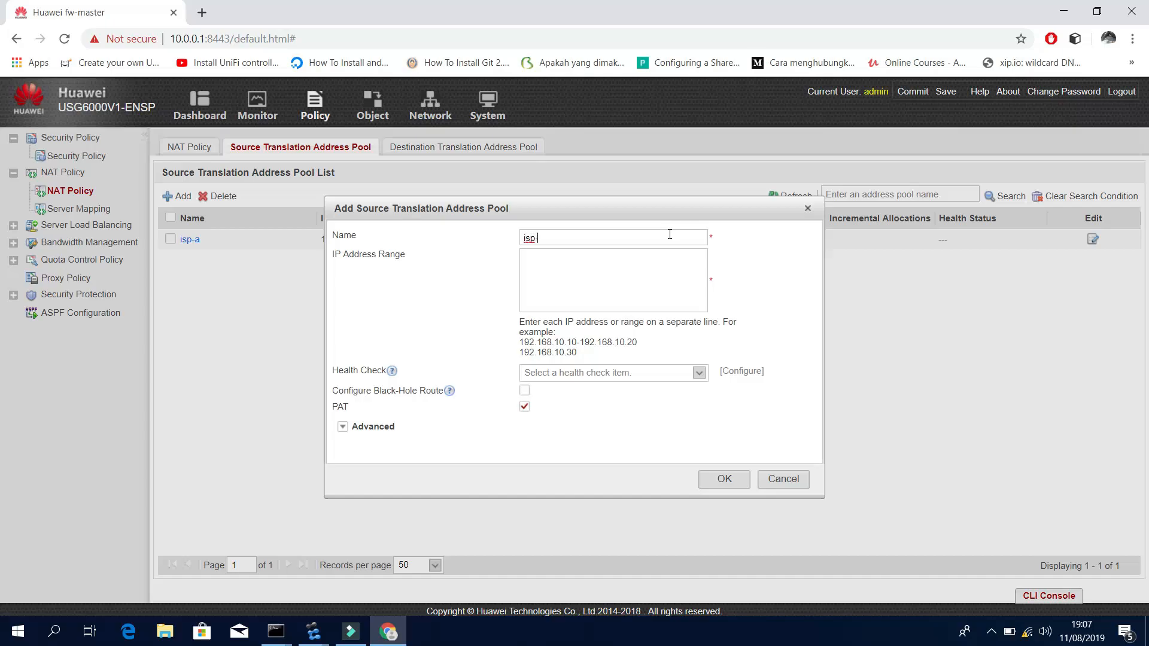
click(662, 267)
text(11.11.11)
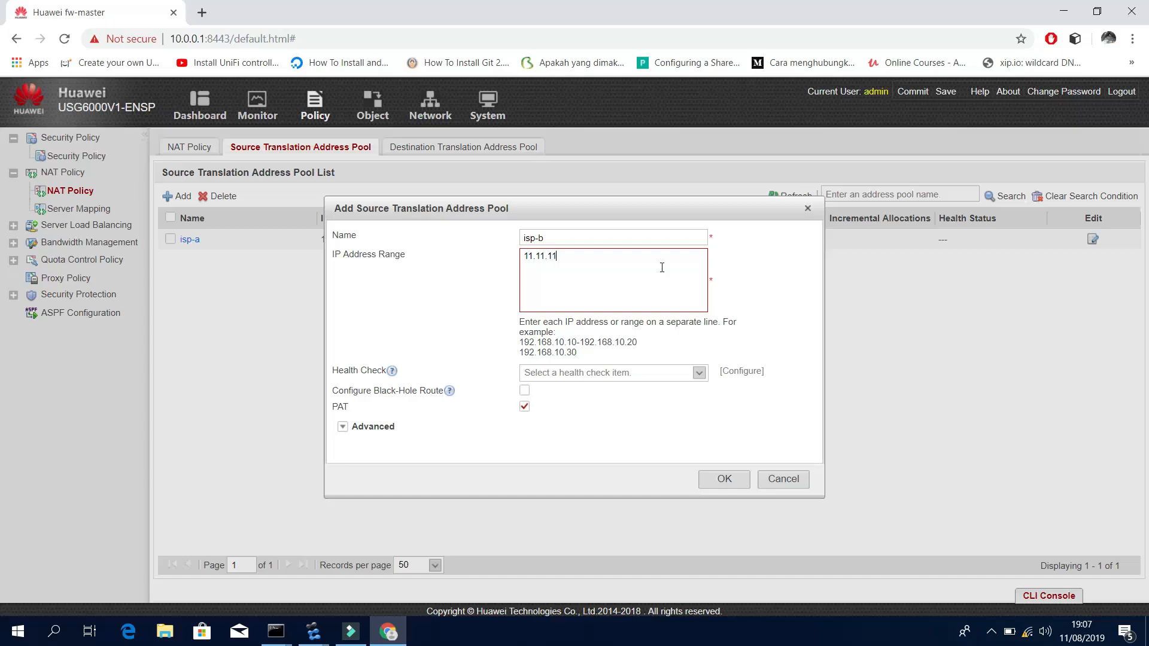
text(.2-11.11.11.2)
click(720, 480)
Add NAT policy isp-a: source zone trust, outbound GE1/0/1, source lan, pool isp-a.
click(203, 151)
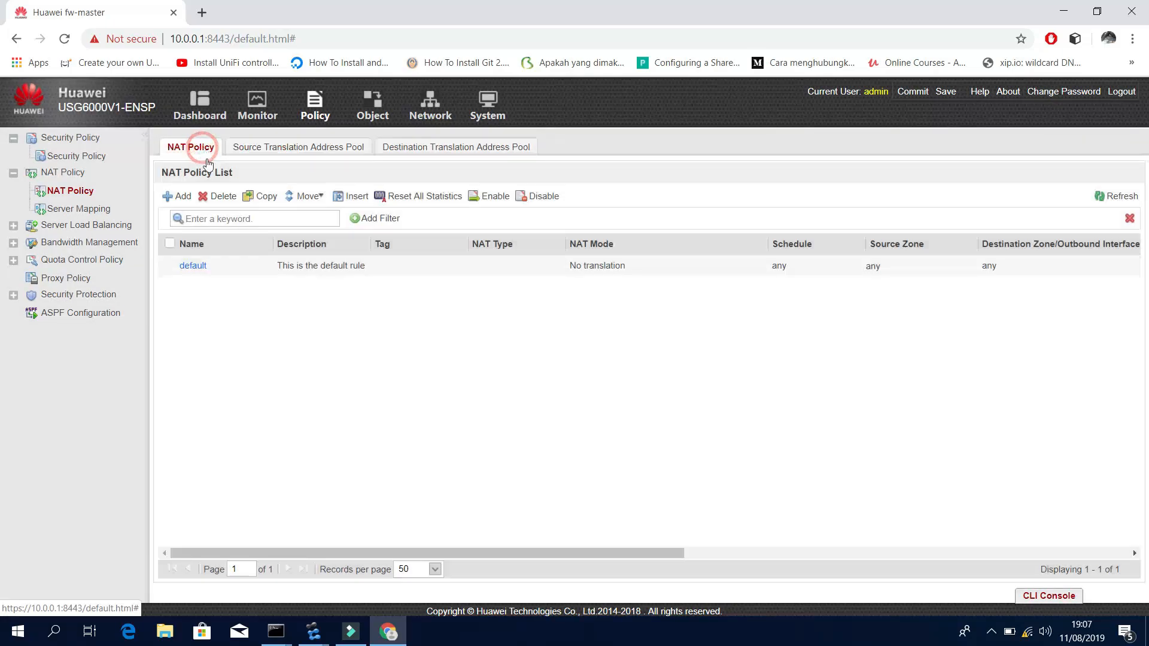
click(174, 197)
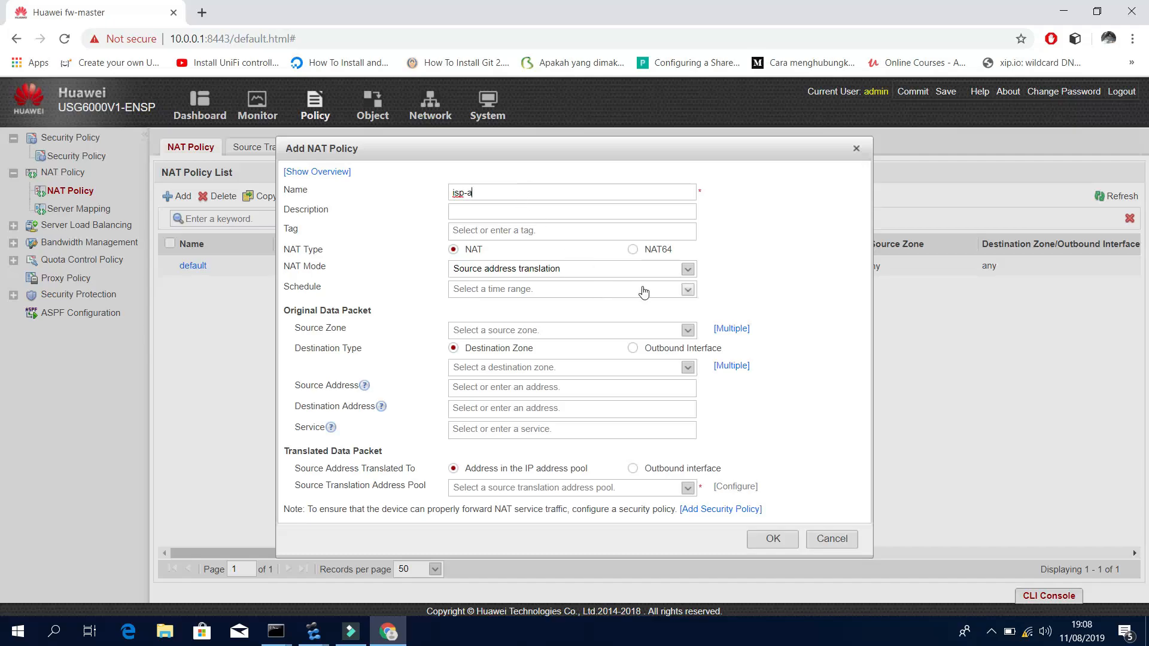
click(688, 290)
click(688, 289)
click(688, 331)
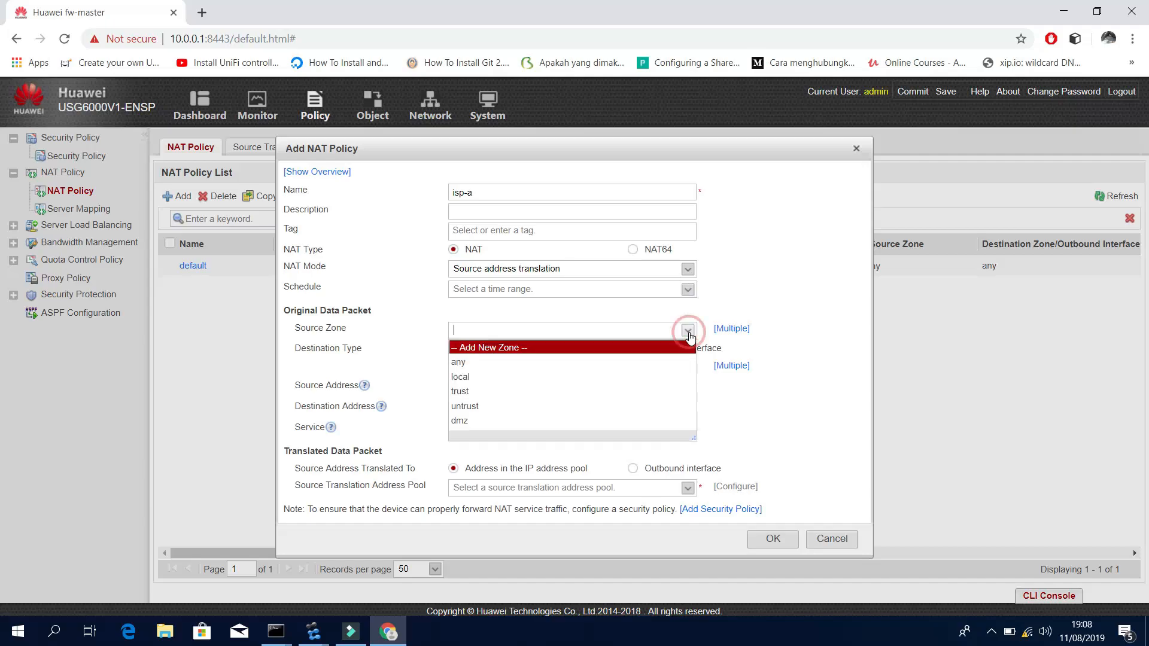
click(587, 388)
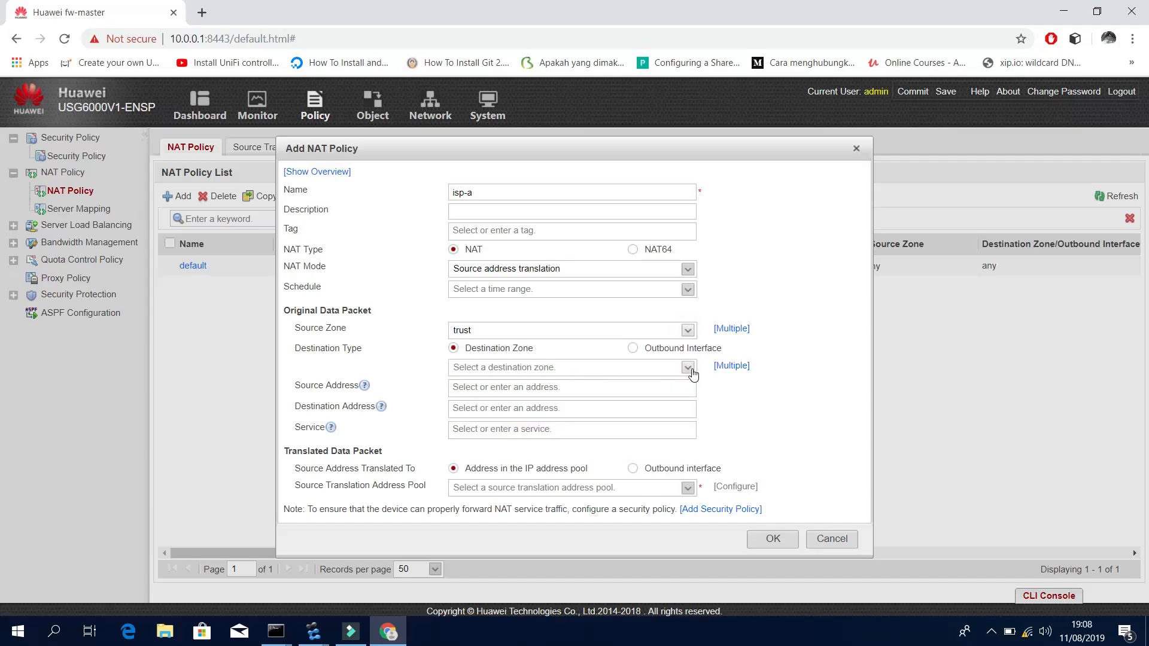
click(688, 349)
click(688, 367)
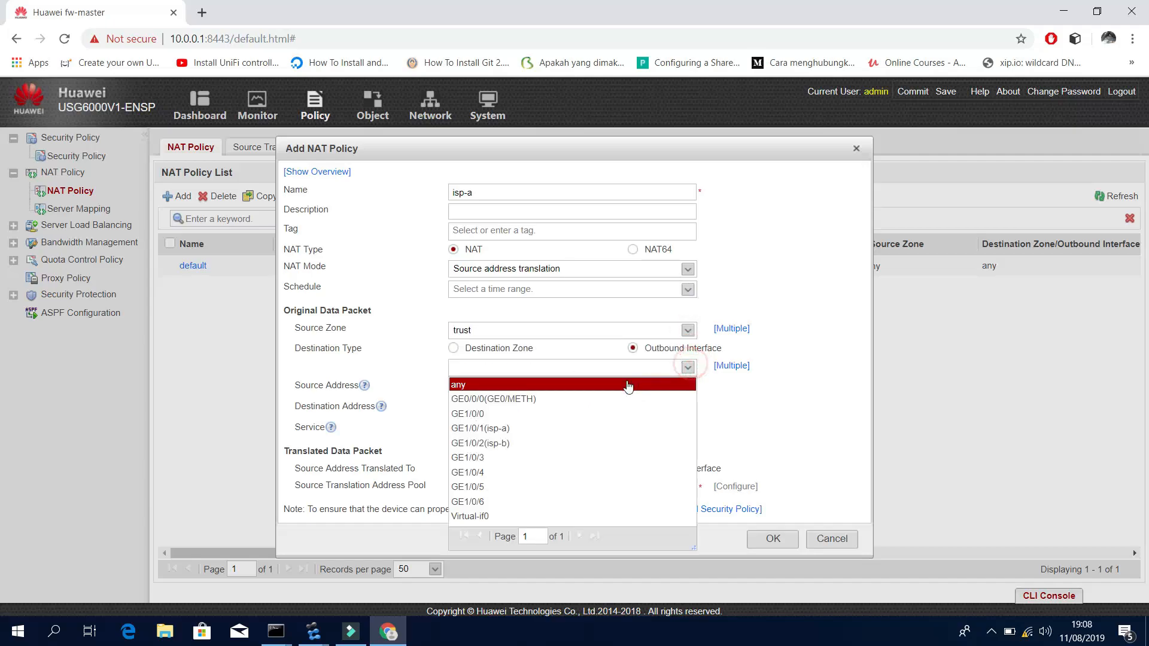
click(550, 429)
click(611, 387)
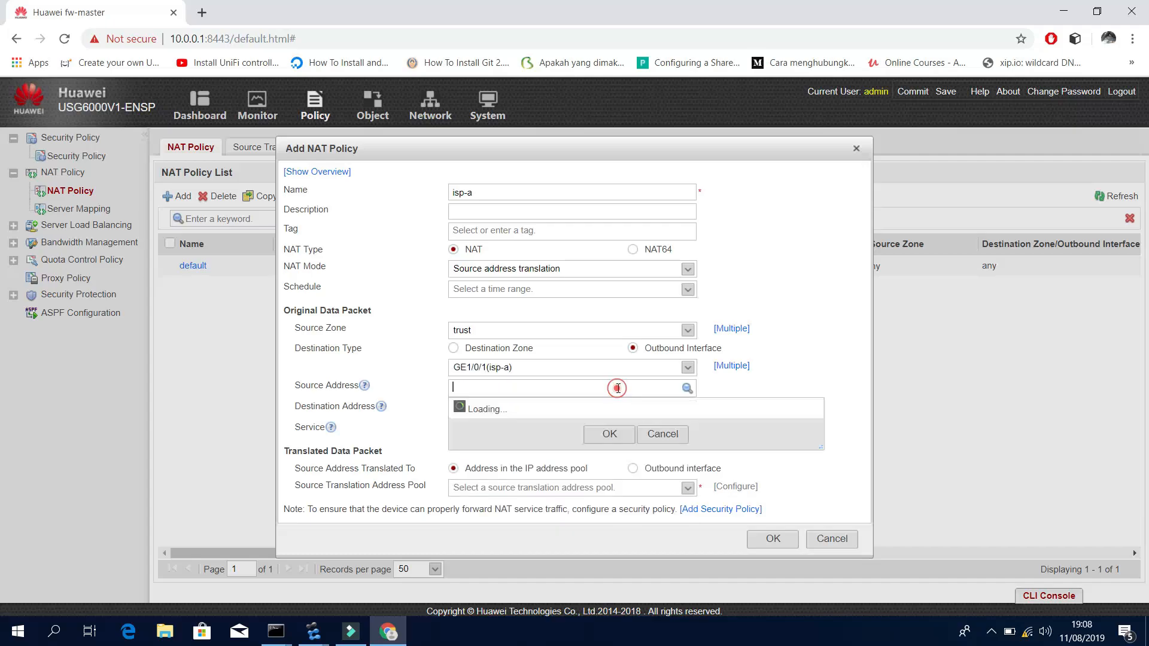
click(473, 437)
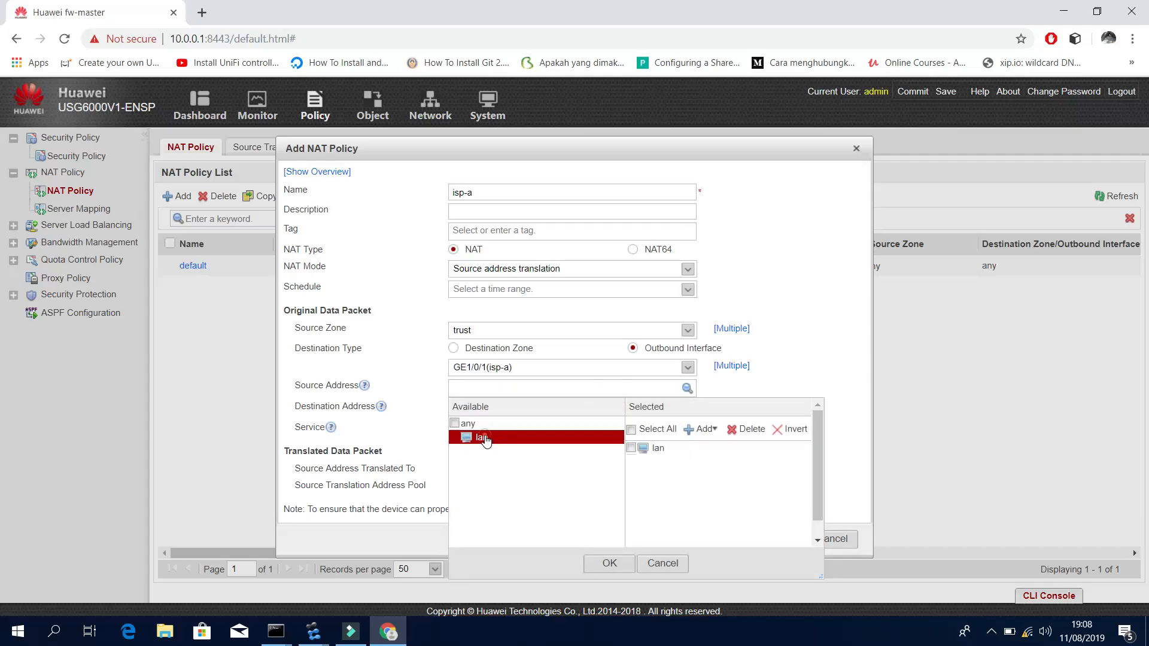
click(609, 564)
click(688, 486)
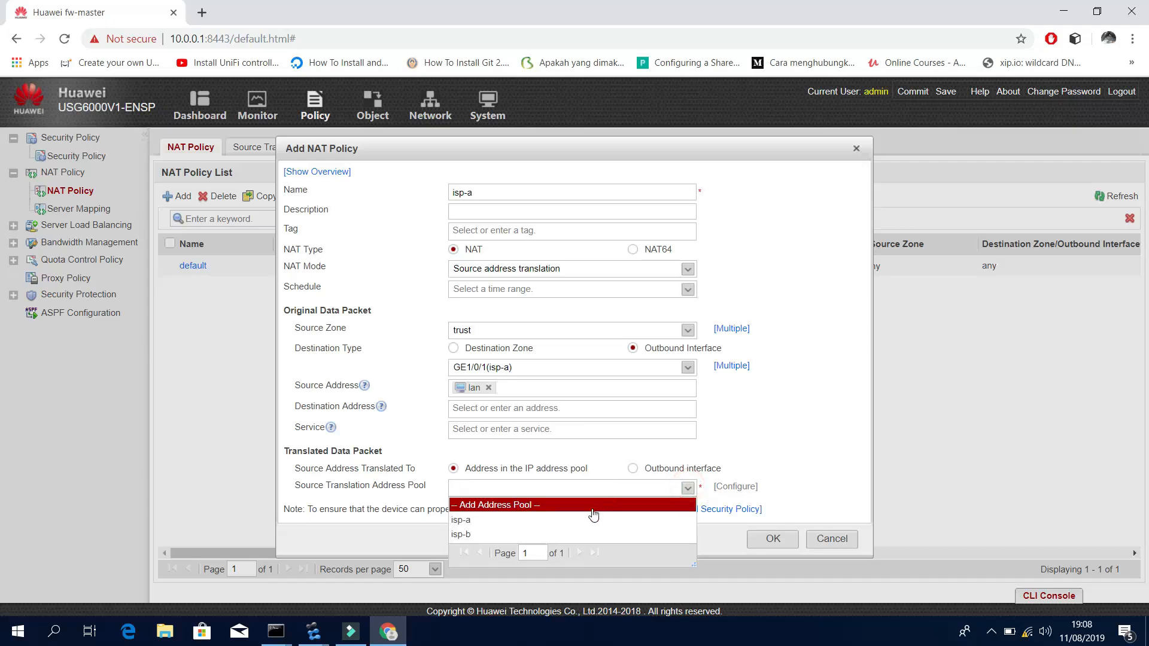
click(585, 523)
click(775, 540)
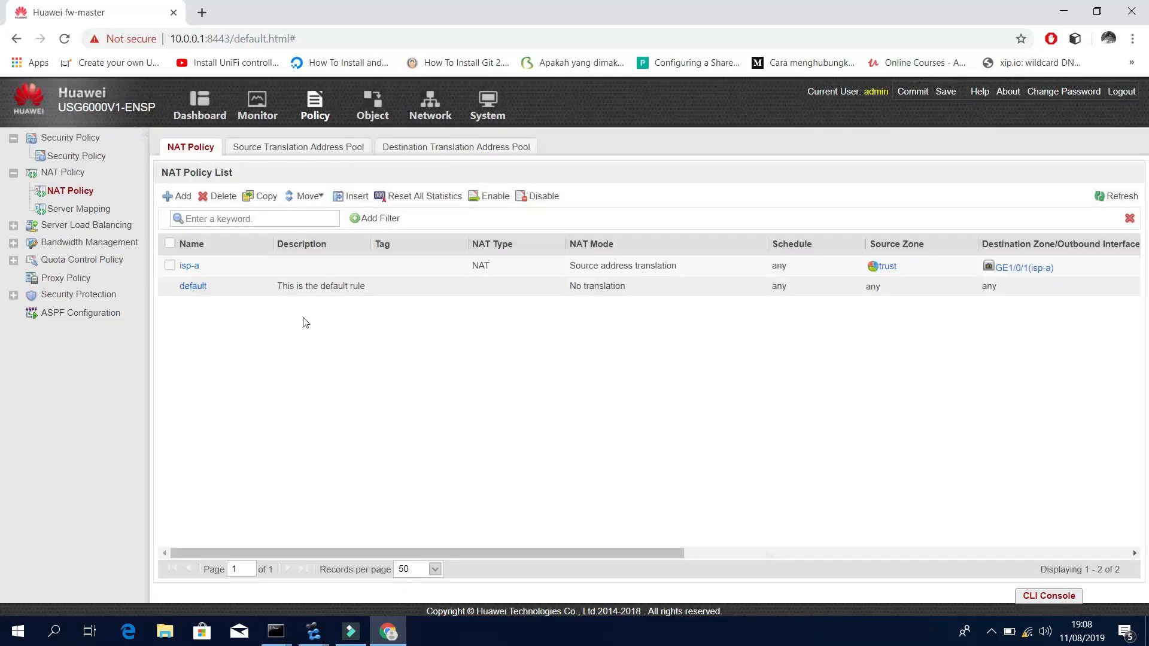
Add NAT policy isp-b: source zone trust, outbound GE1/0/2, source lan, pool isp-b.
click(177, 196)
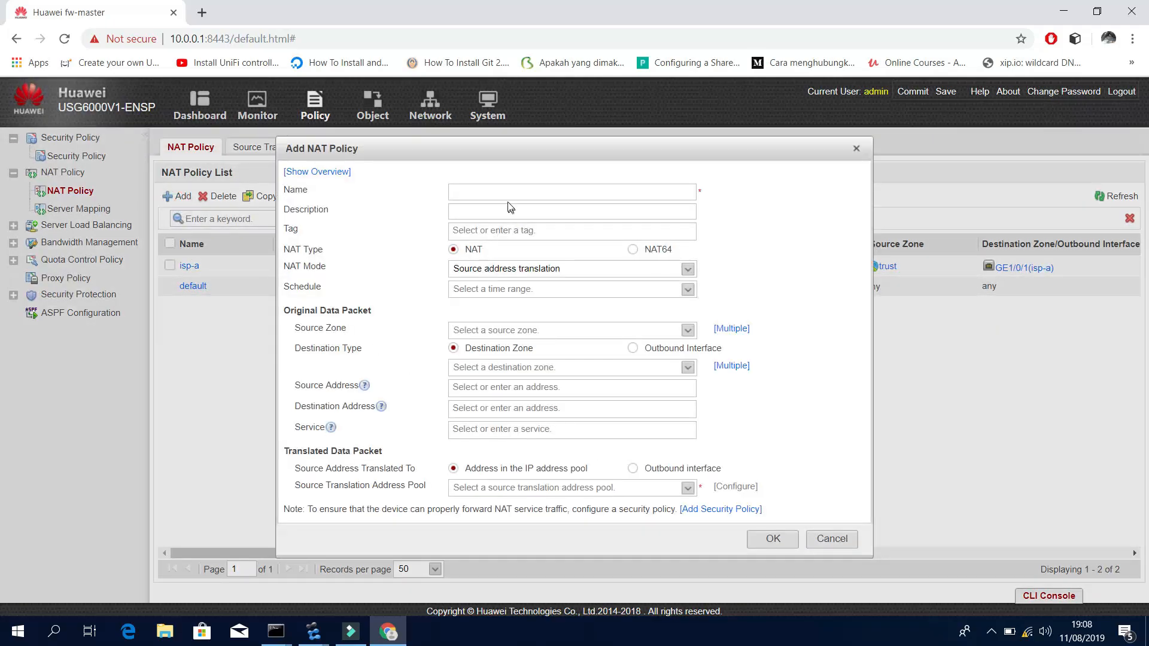
text(ip)
key(BackSpace)
key(BackSpace)
text(is)
click(688, 331)
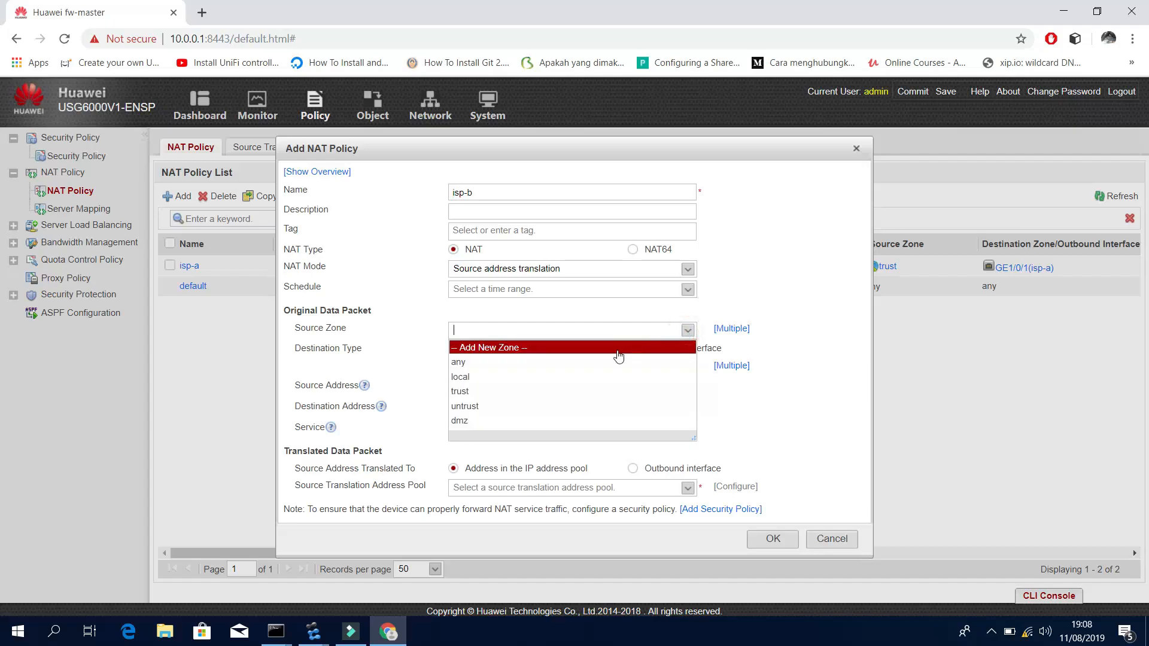
click(551, 391)
click(674, 350)
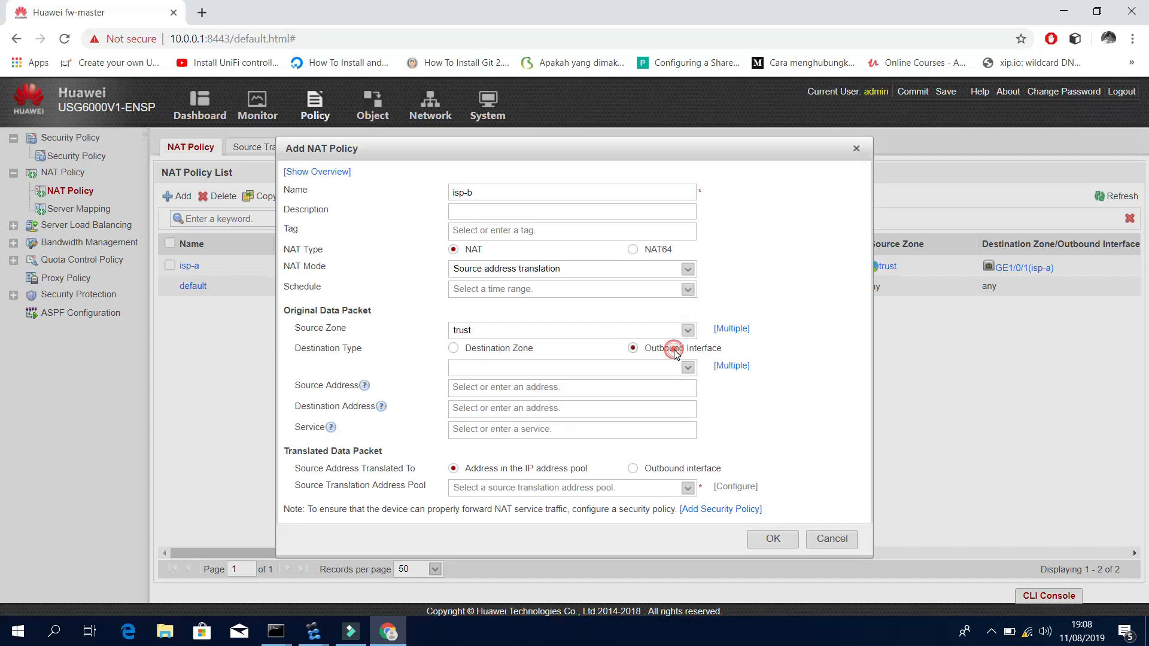
click(688, 367)
click(554, 440)
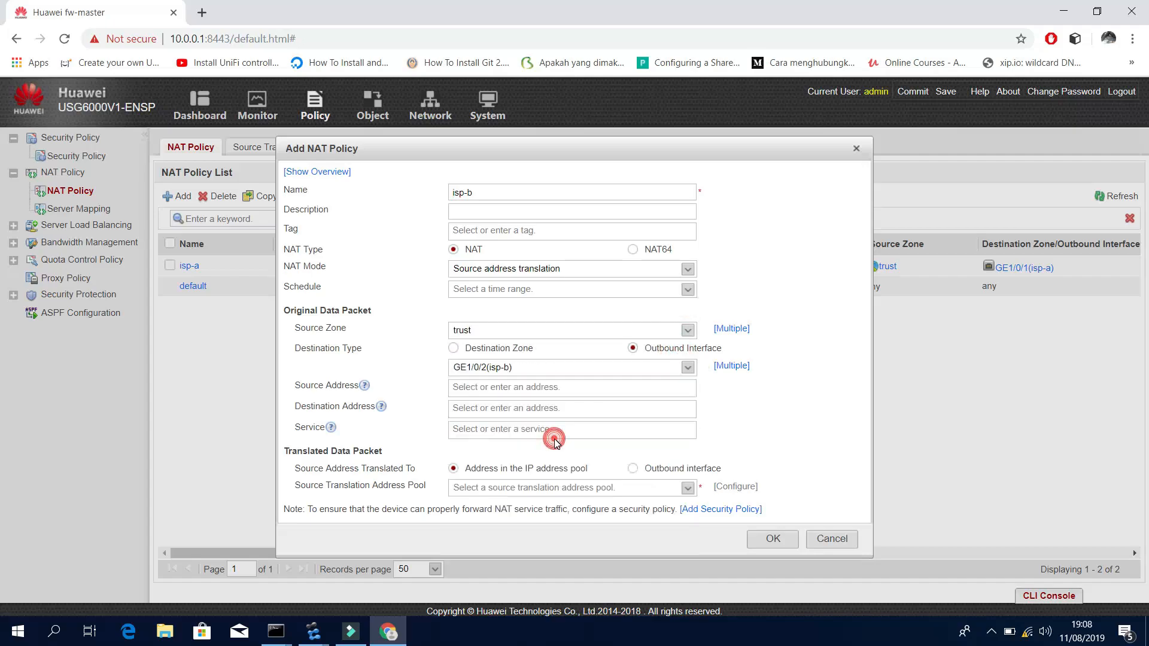
click(604, 388)
click(481, 438)
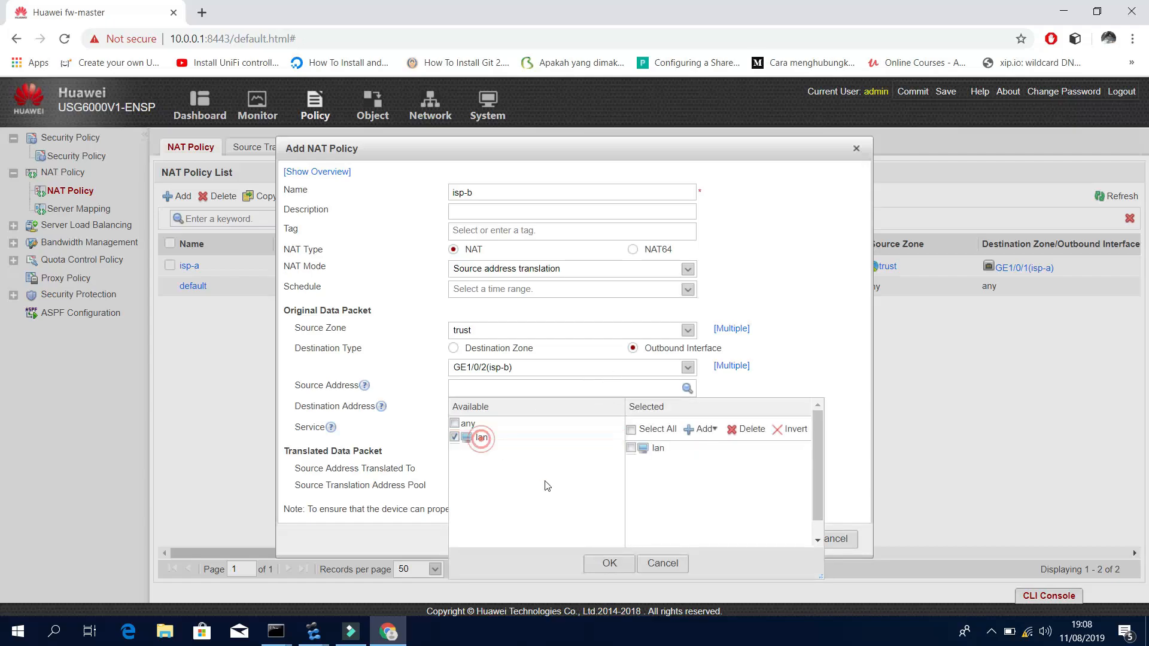
click(609, 563)
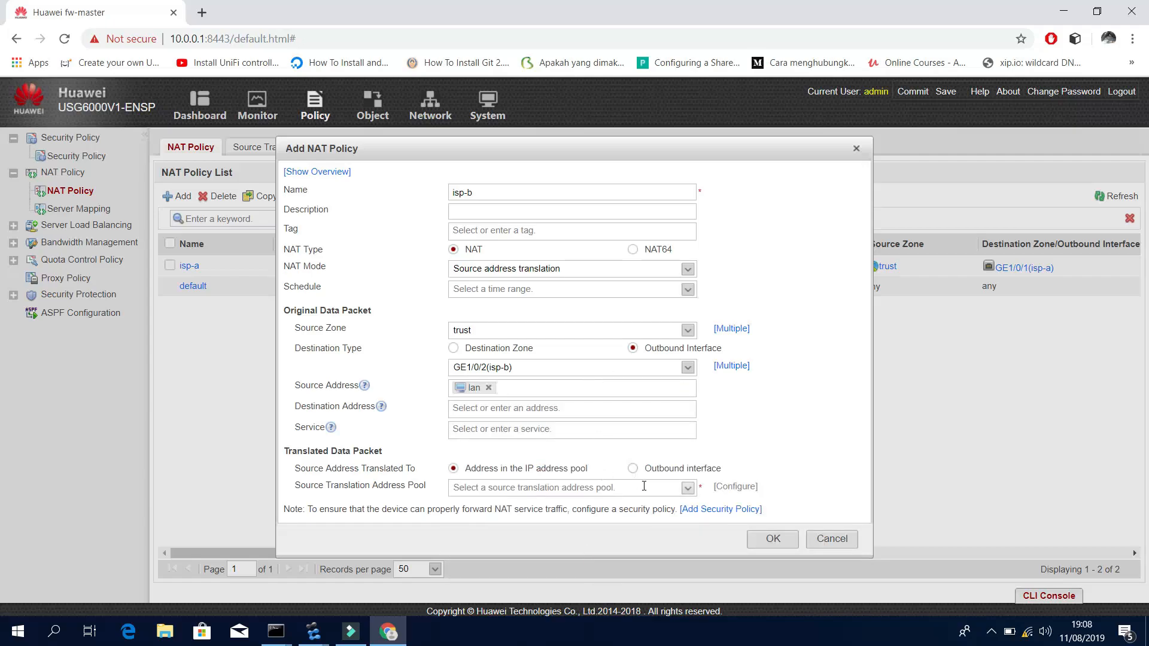
click(688, 488)
click(624, 533)
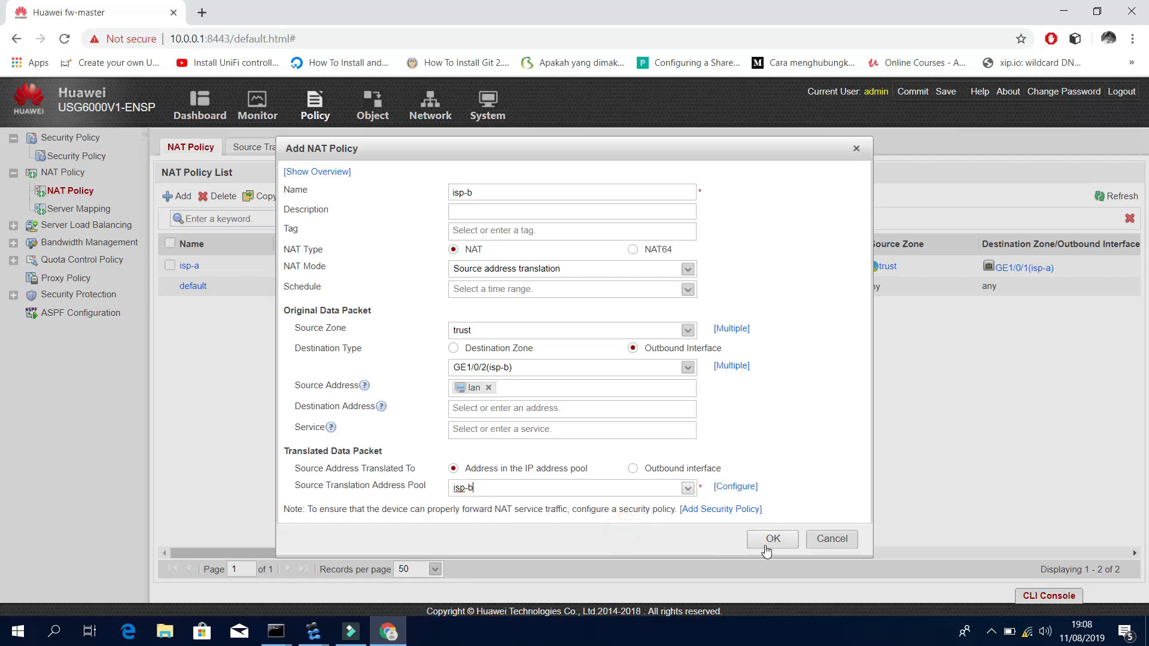
click(766, 540)
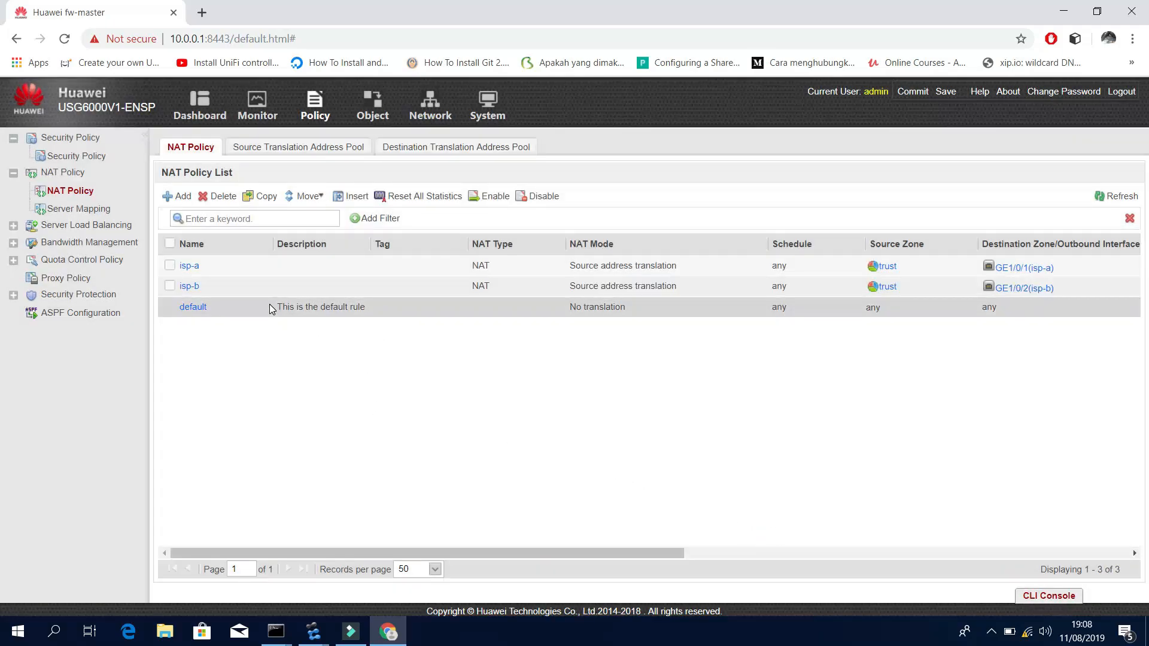
Restore the maximized browser and show the Security Policy list.
drag(326, 12, 361, 72)
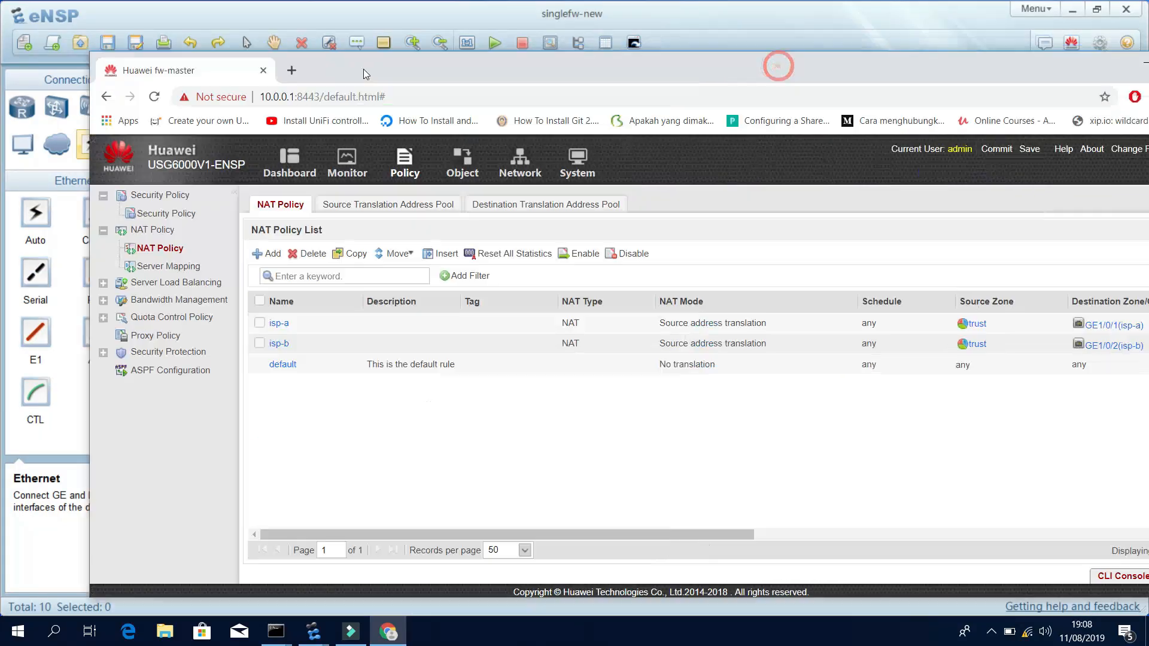
drag(648, 73, 578, 56)
click(1111, 47)
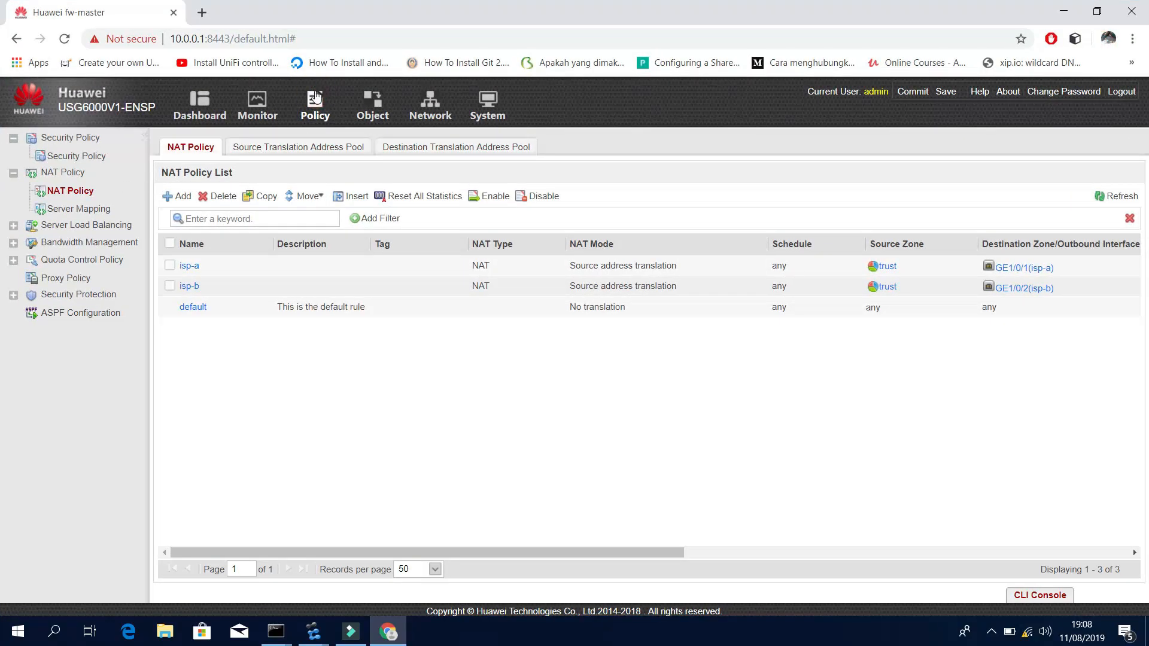
click(76, 156)
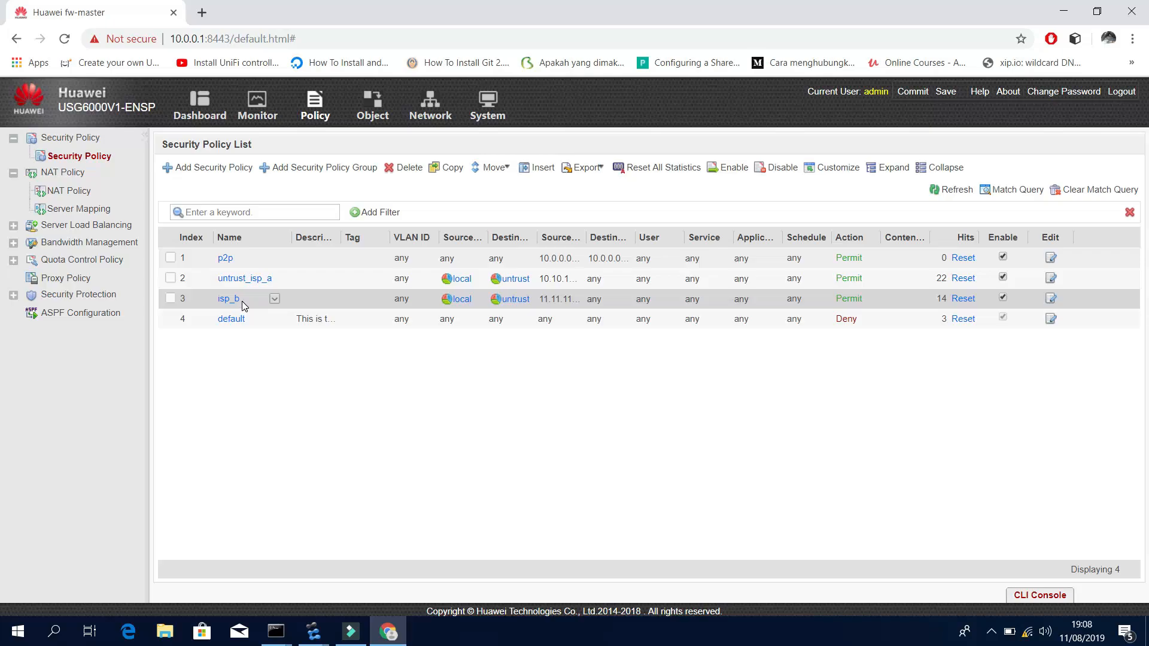
Check the hit counts, noting 22 hits on untrust_isp_a and inspecting isp_b.
double_click(941, 278)
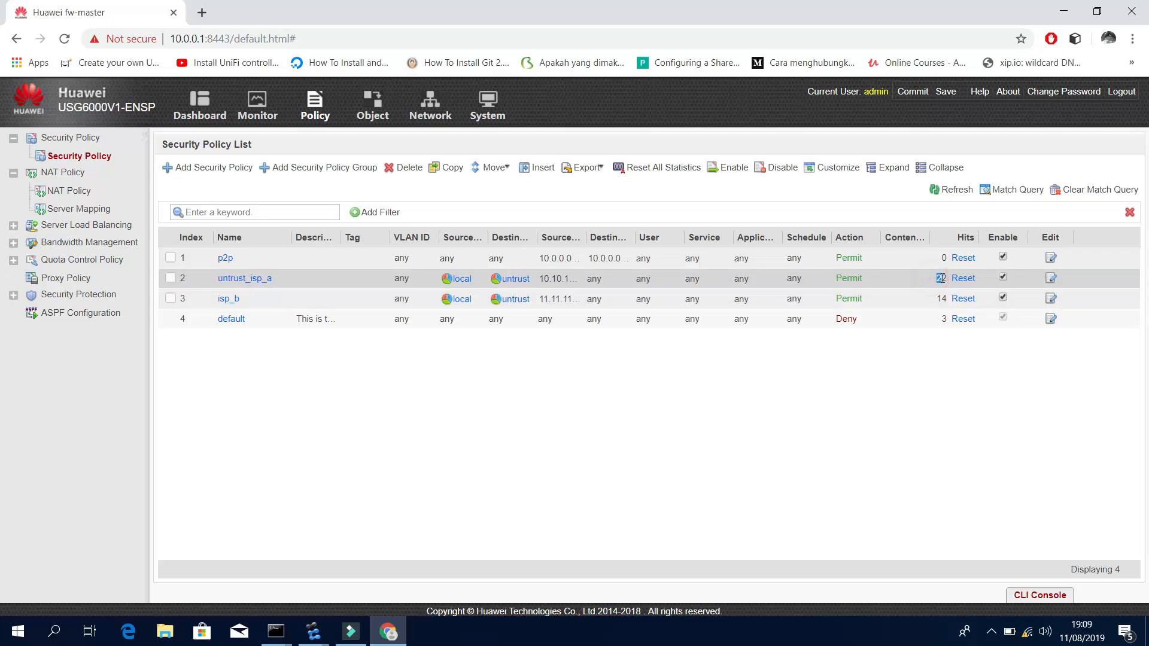
click(931, 299)
click(726, 431)
click(170, 298)
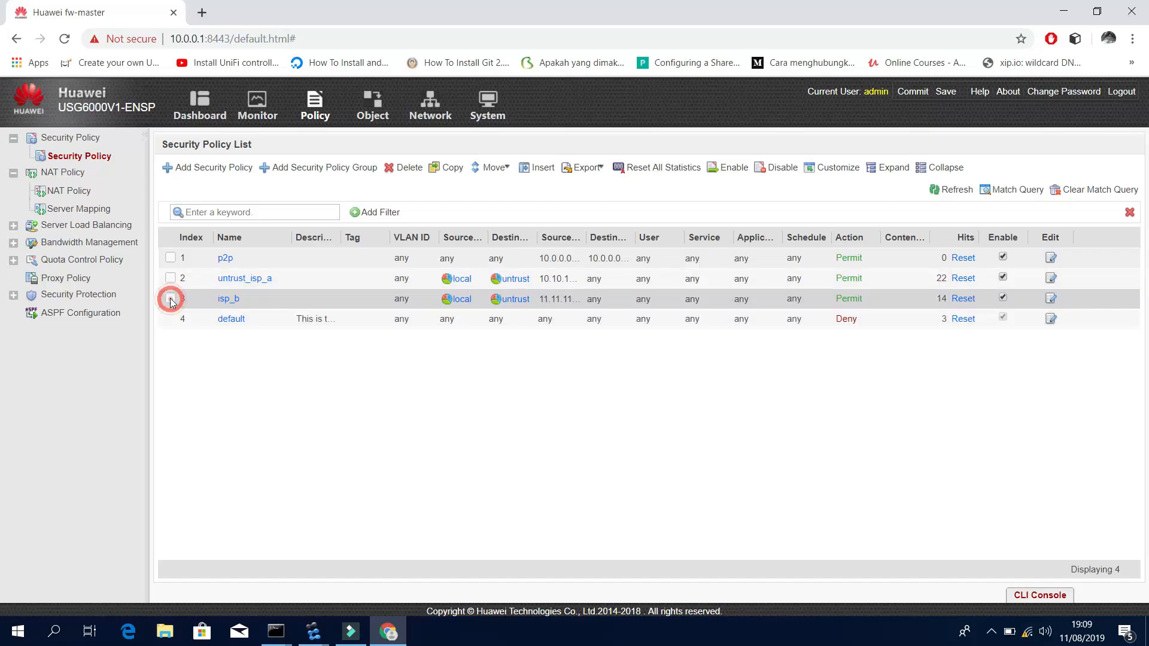
double_click(311, 8)
double_click(770, 31)
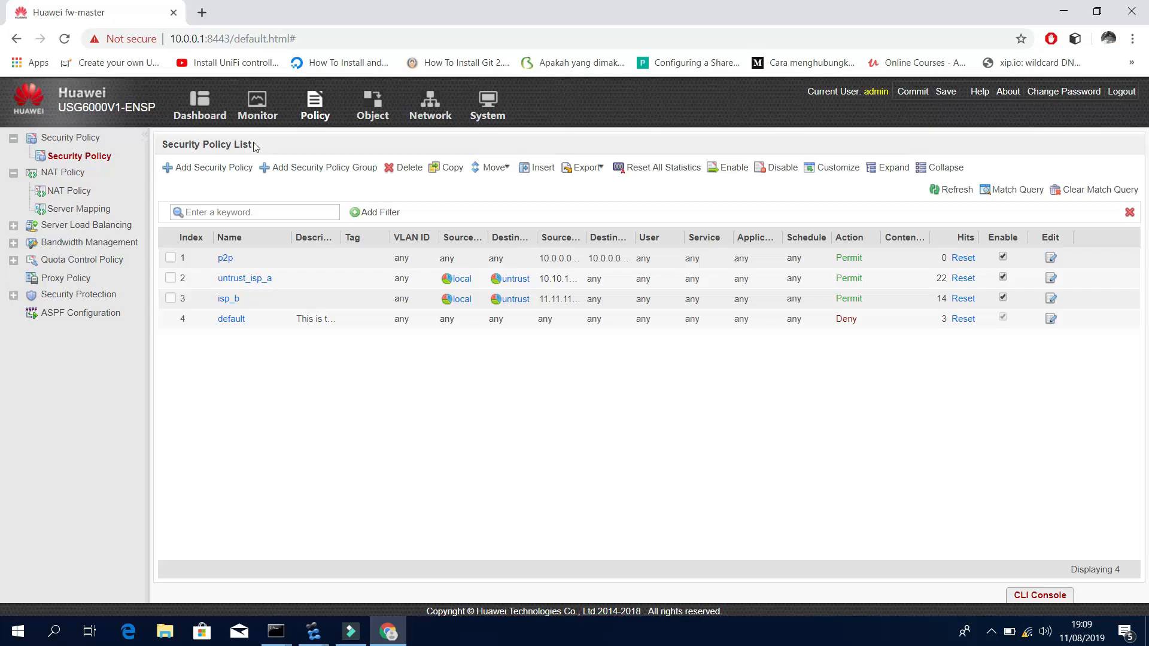
Start a new security policy with source zone trust and destination zone untrust.
click(169, 167)
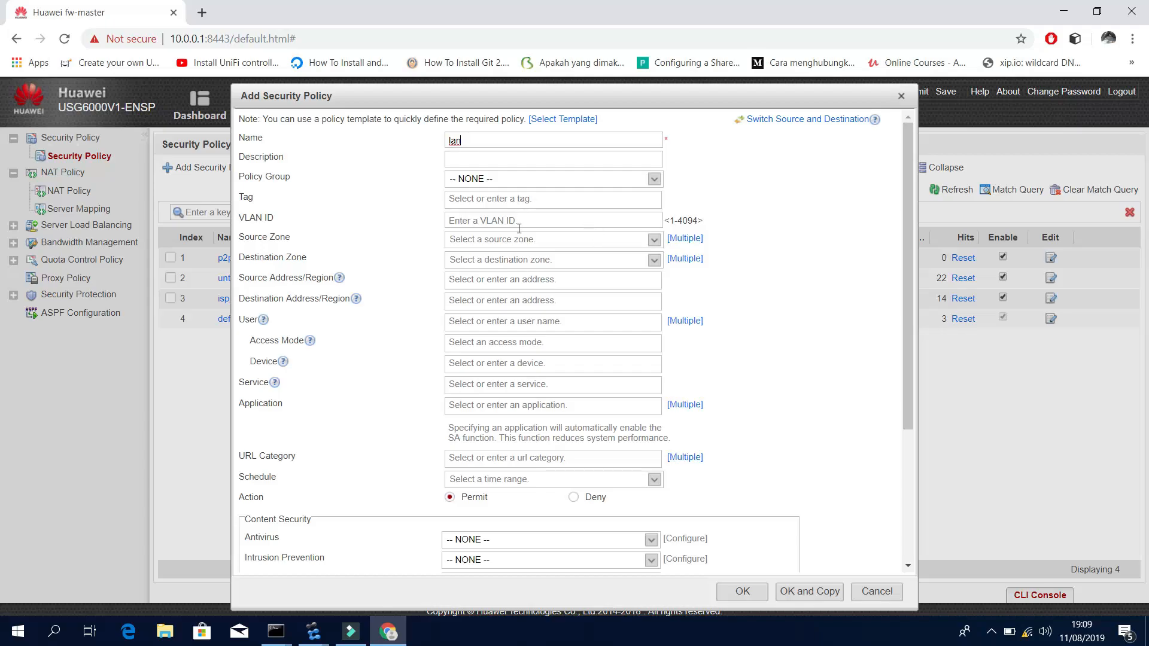
click(545, 240)
click(655, 240)
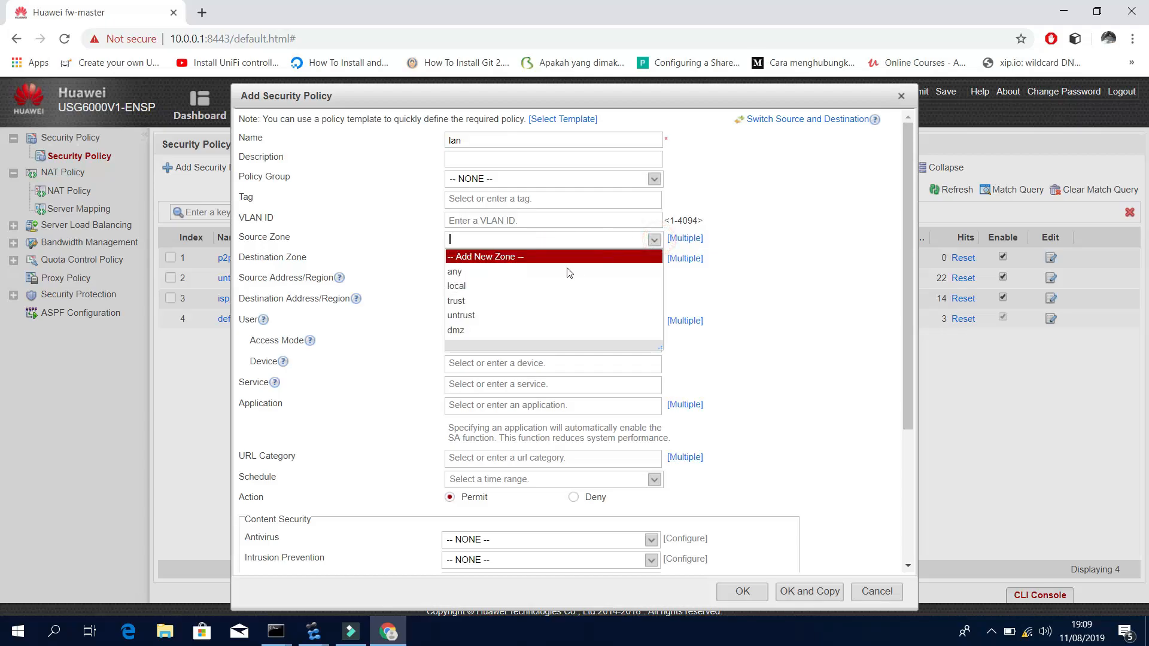
click(508, 300)
click(655, 260)
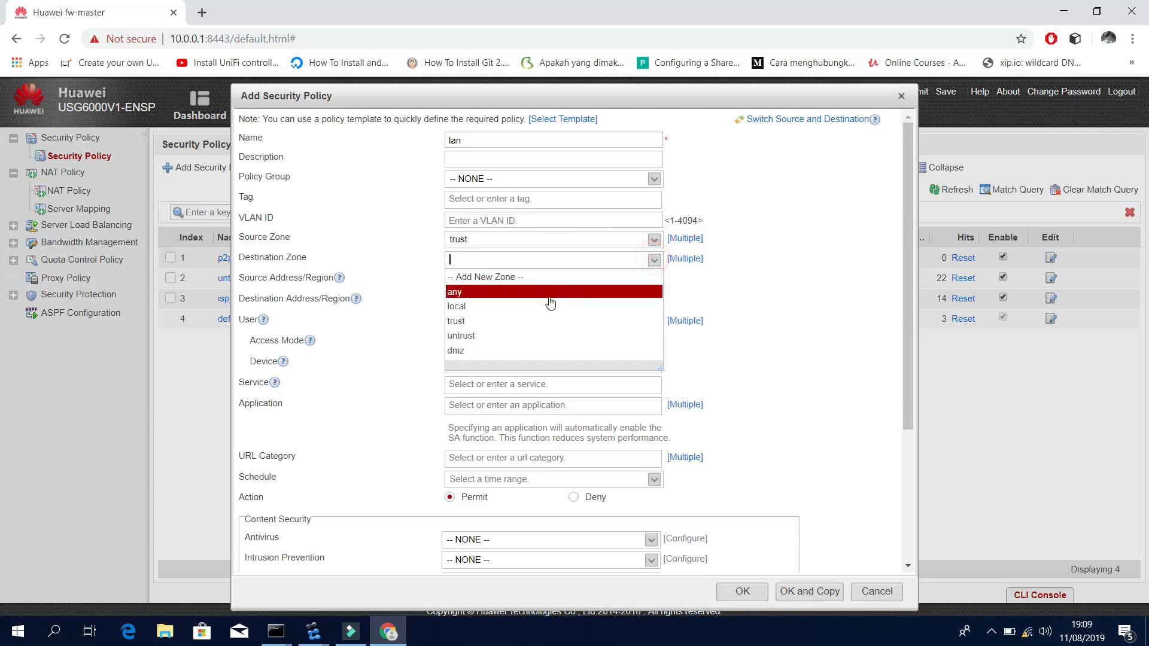
click(504, 336)
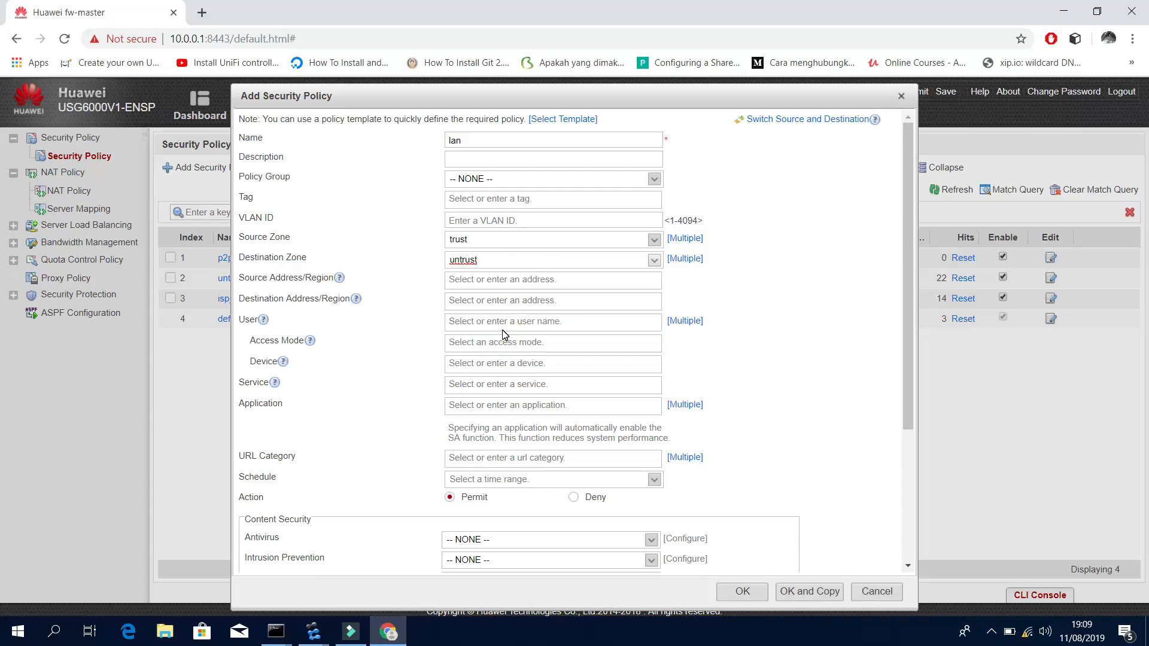
Set the source address to lan and save the lan permit policy.
click(490, 279)
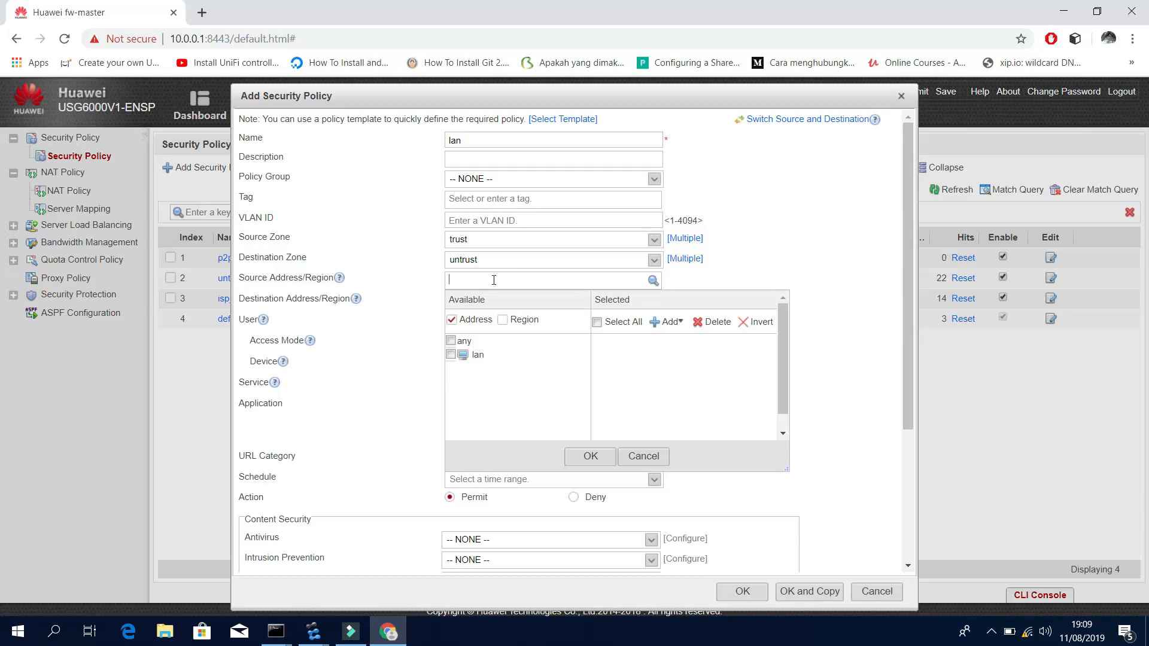
click(452, 354)
click(579, 458)
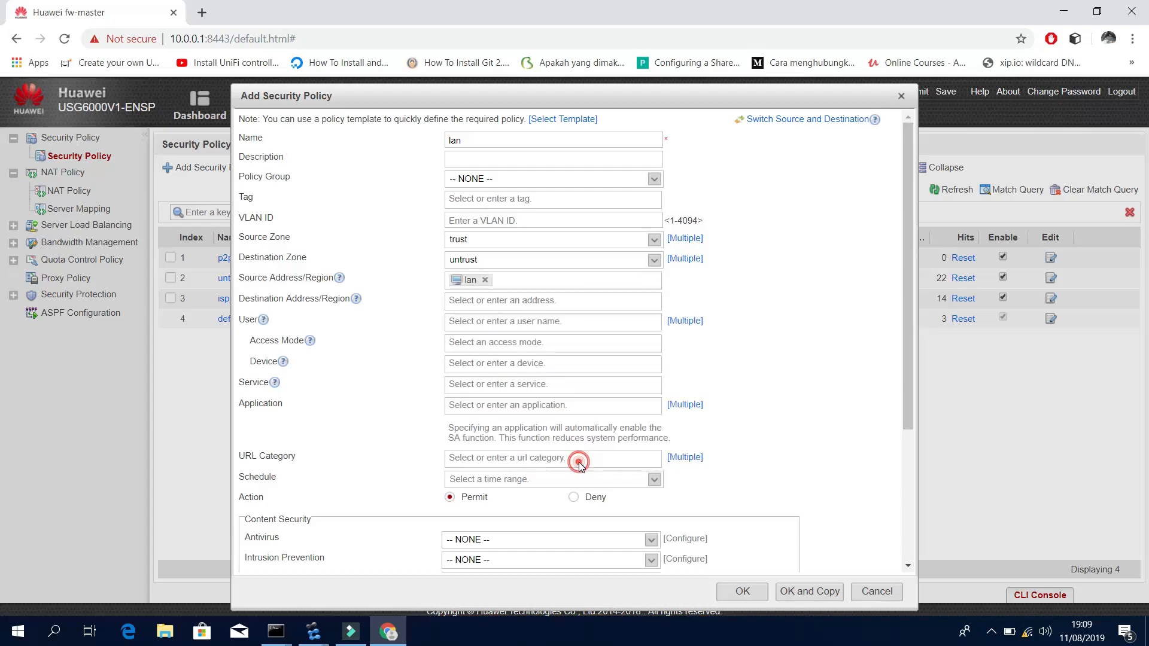
click(510, 305)
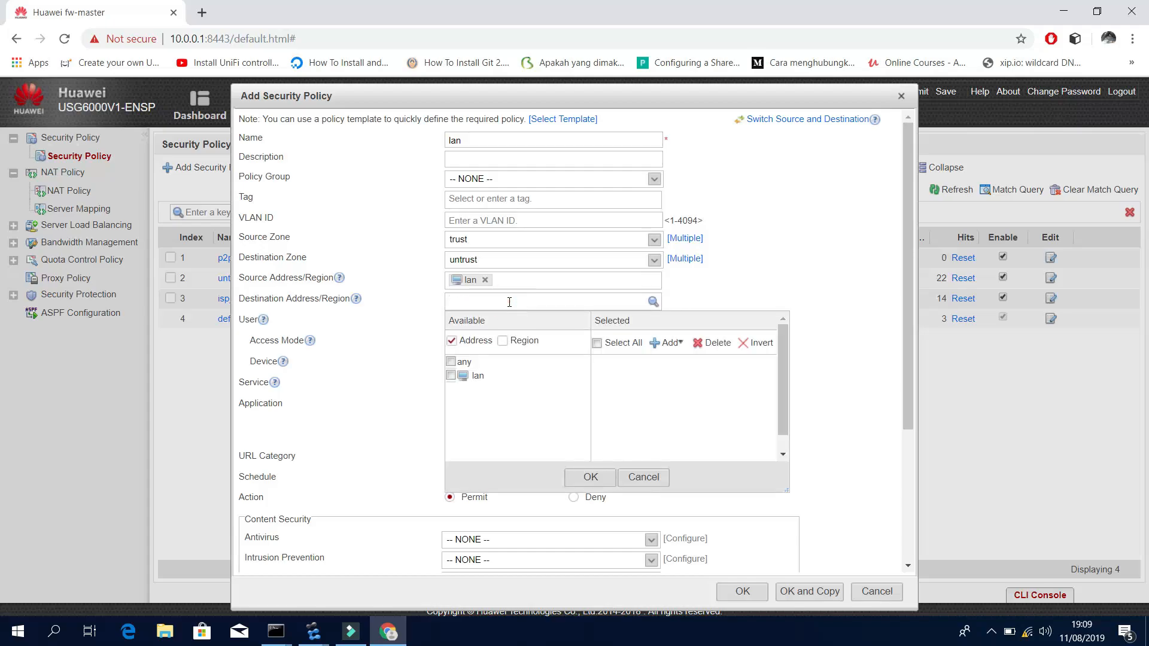
click(741, 267)
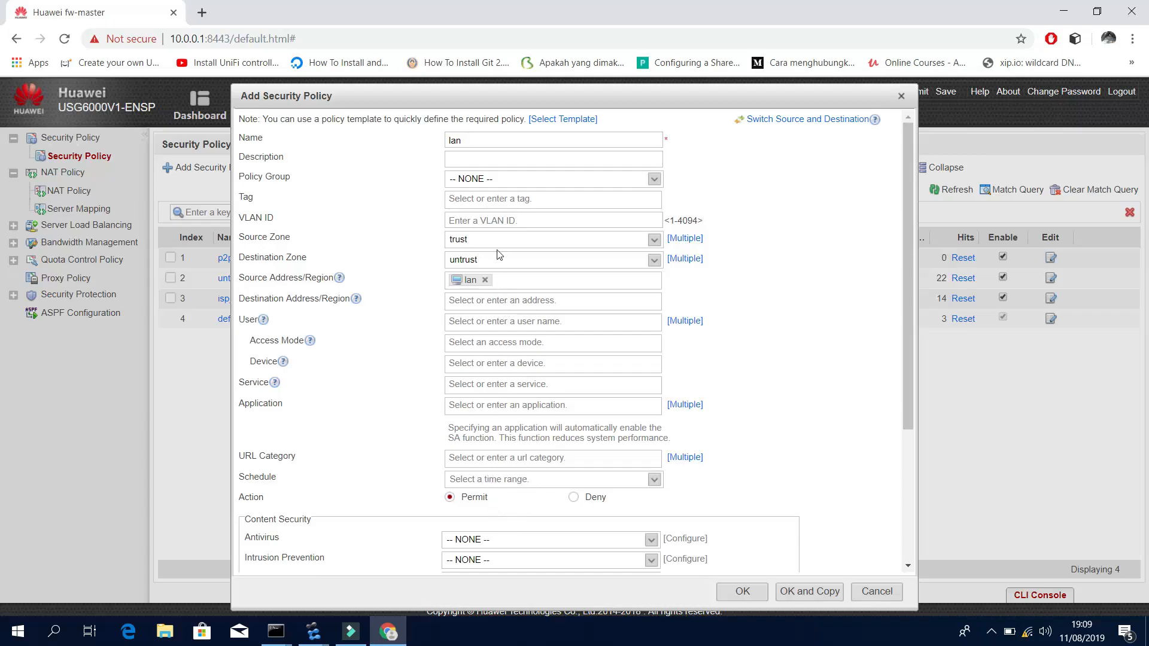
click(745, 592)
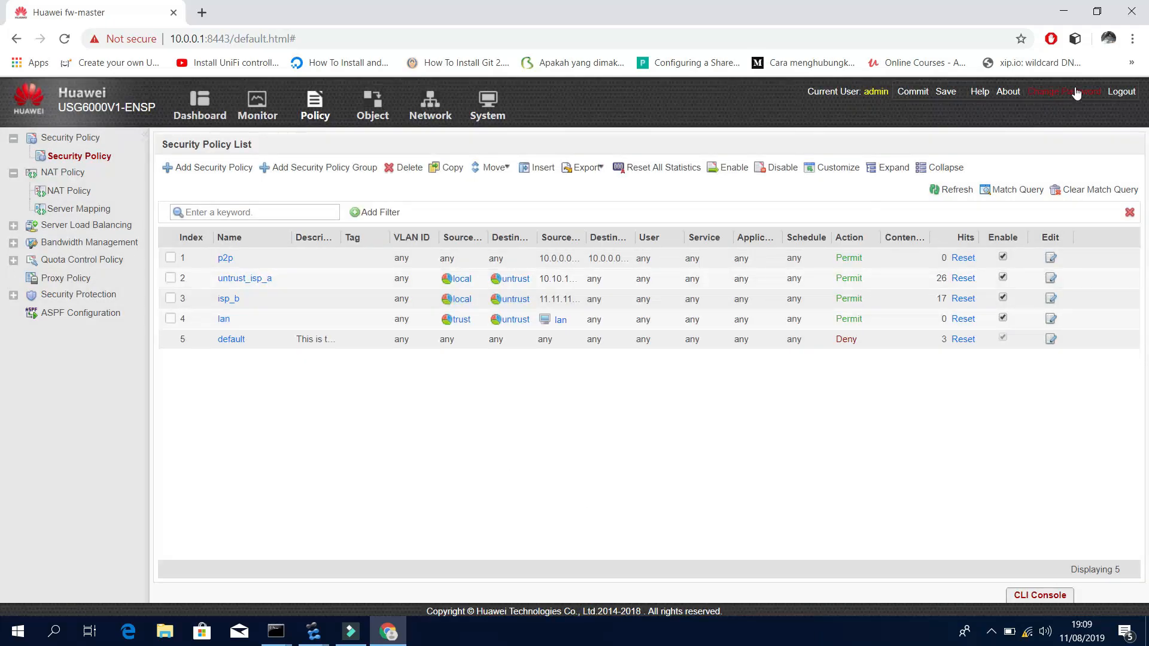
click(1067, 12)
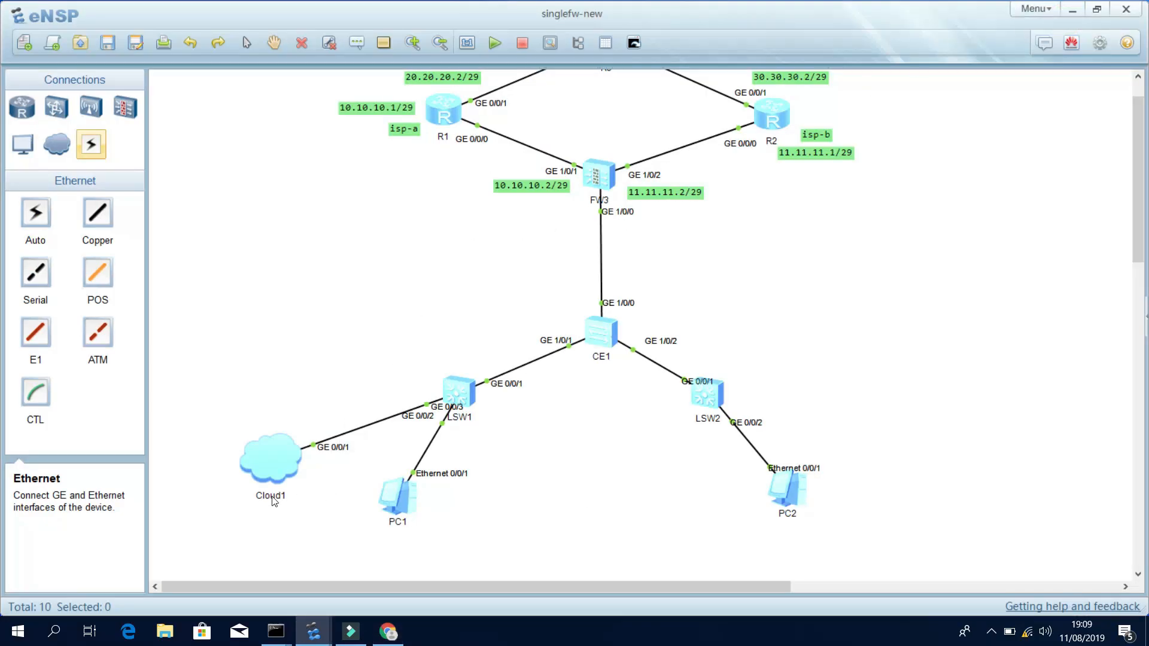
In the admin Command Prompt, ping 8.8.8.8, then ping it continuously with -t.
mouse_move(275, 632)
click(329, 561)
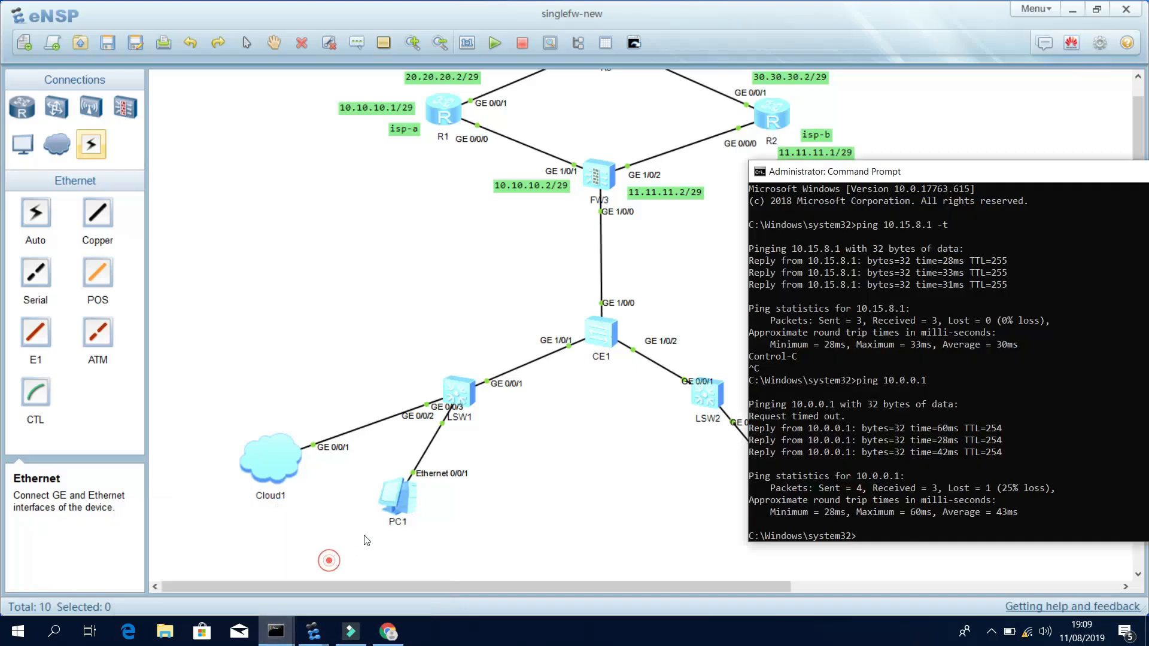
click(872, 416)
text(ping 8.8.8.8)
key(Return)
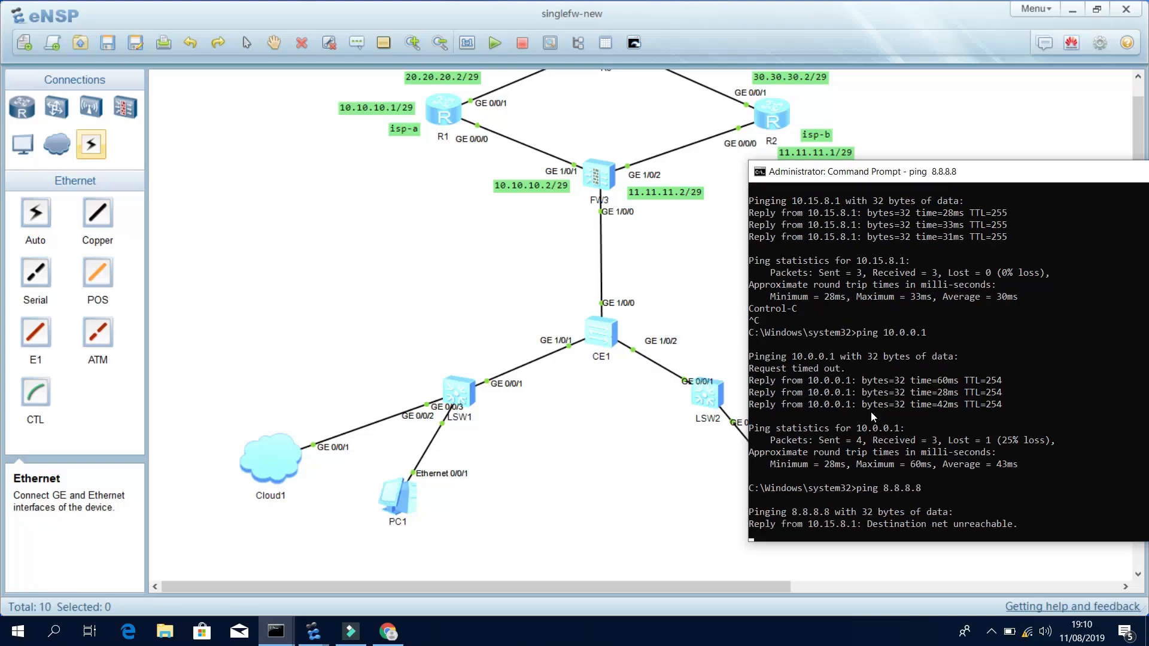
key(ctrl+c)
key(Up)
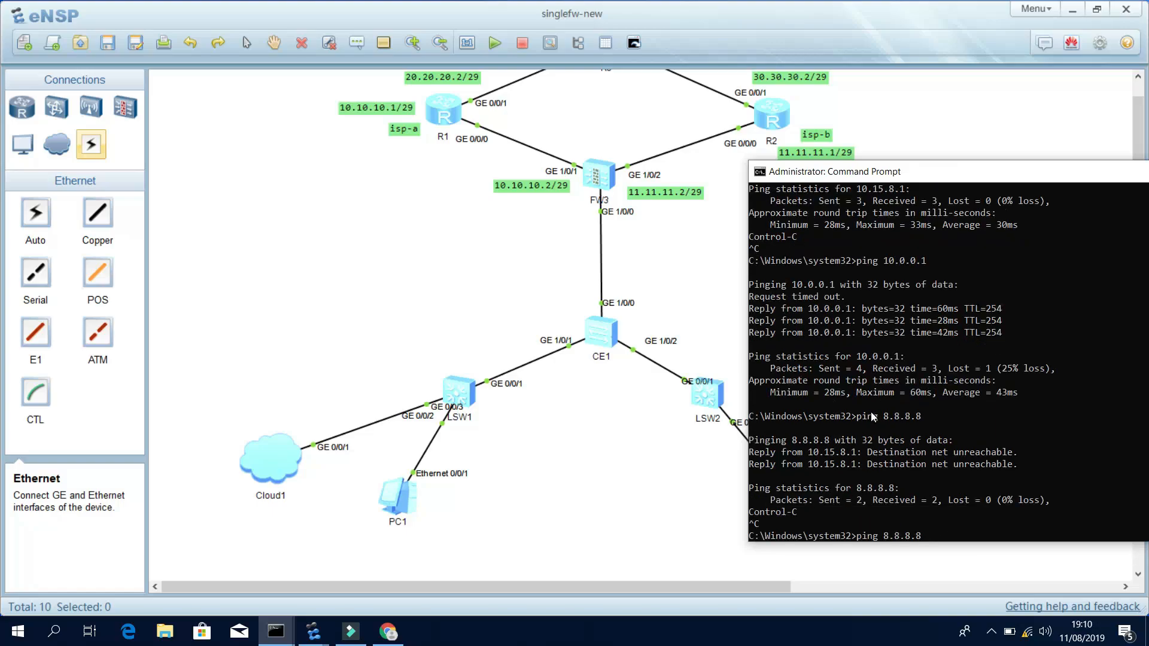
text(-t)
key(Return)
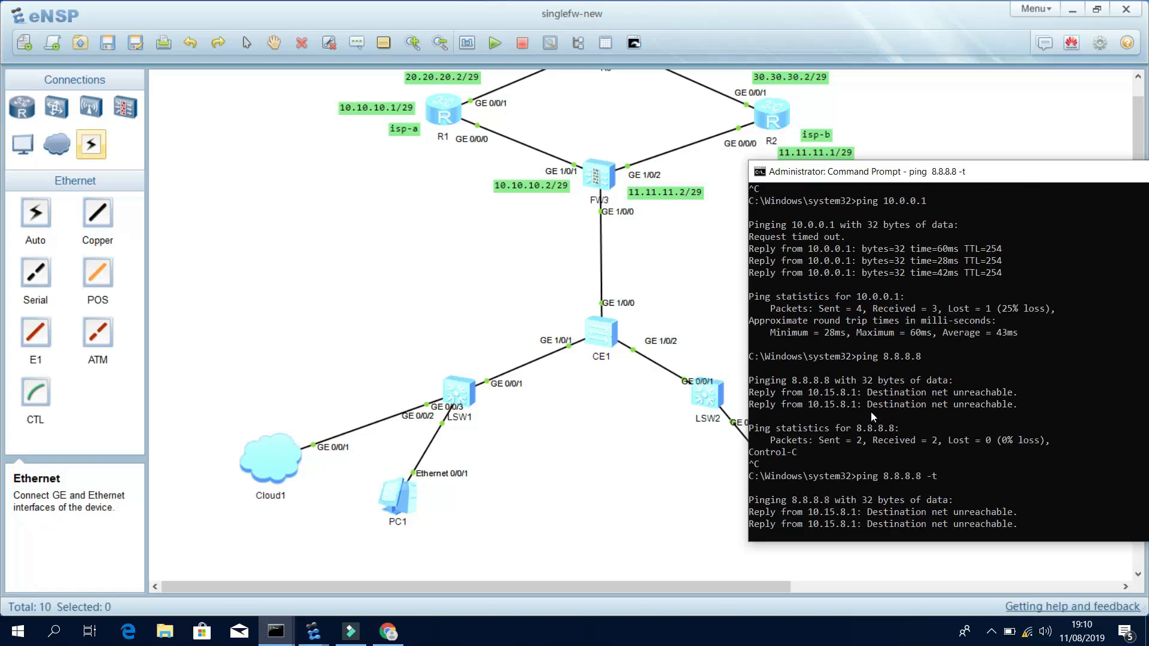
key(ctrl+c)
Trace the route to 8.8.8.8 with tracert -d.
text(tracert)
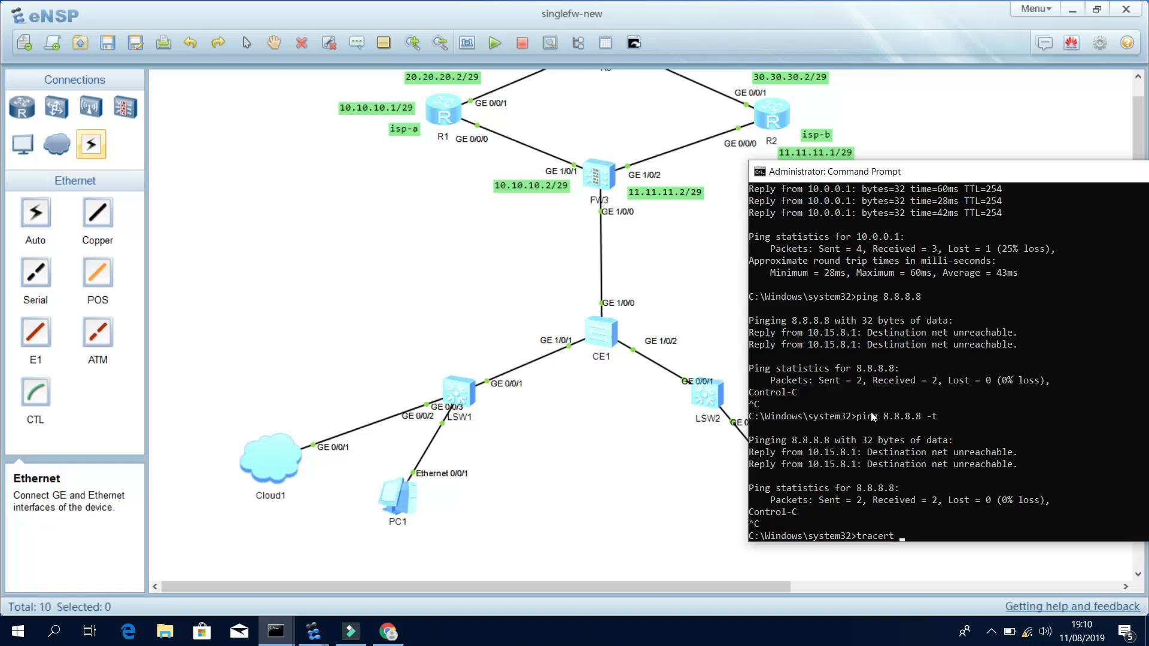
text(.8)
key(Return)
click(821, 492)
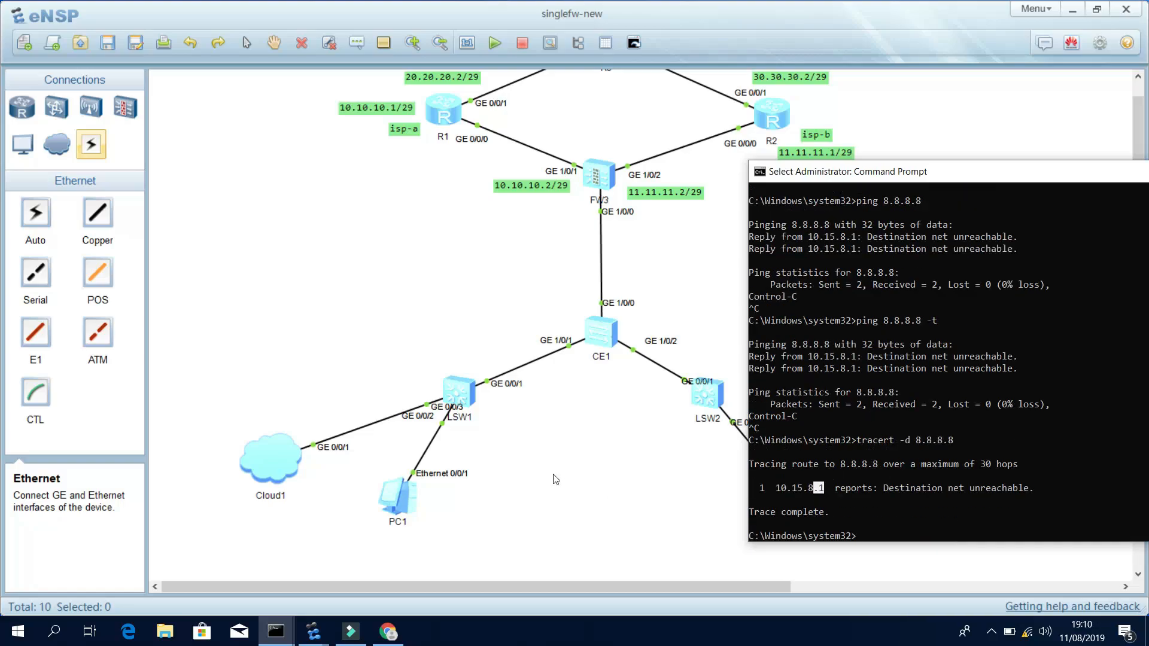
Open CE1's console, enter system view and display its IP routing table.
click(564, 480)
double_click(610, 334)
text(sy)
key(Tab)
key(Return)
key(Return)
text(disp)
key(Tab)
text(ip ro)
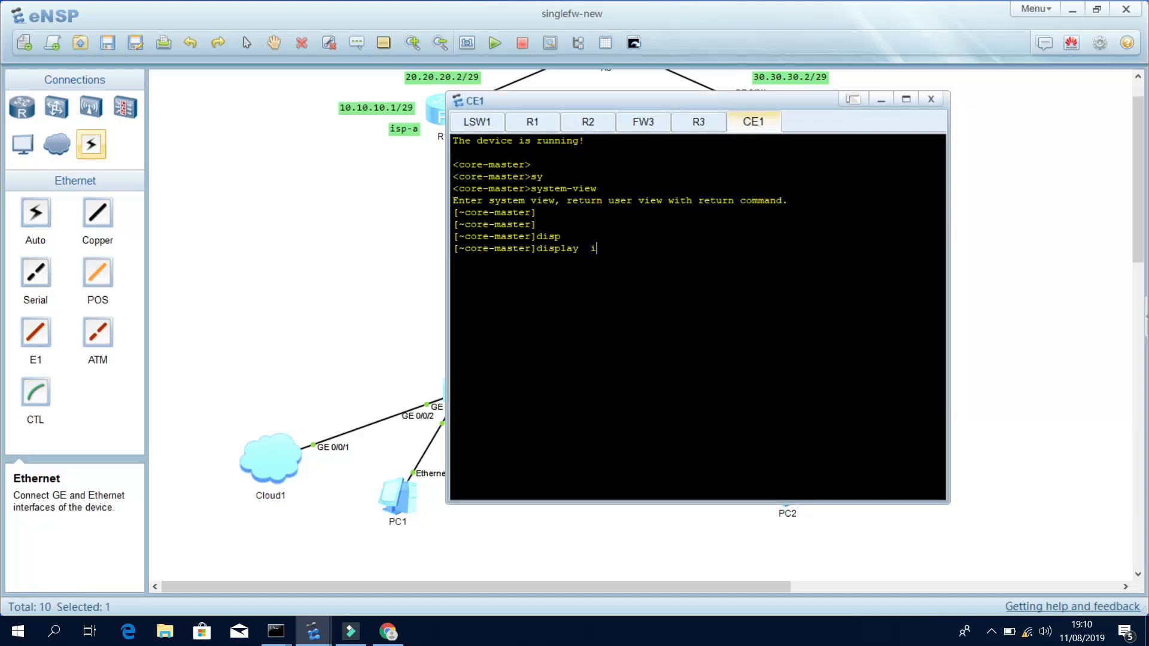
key(Tab)
key(Tab)
key(Return)
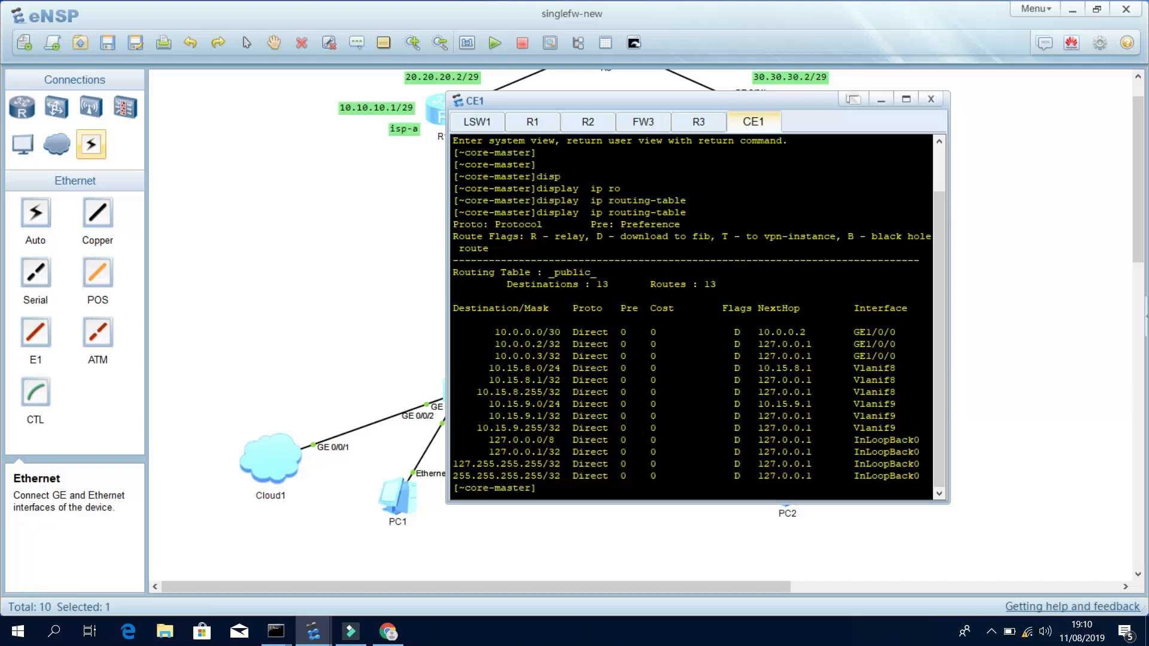
key(Return)
key(Return)
key(Return)
Add the default static route 0.0.0.0 0 via 10.0.0.1 on CE1 and commit it.
text(ip ro)
key(Tab)
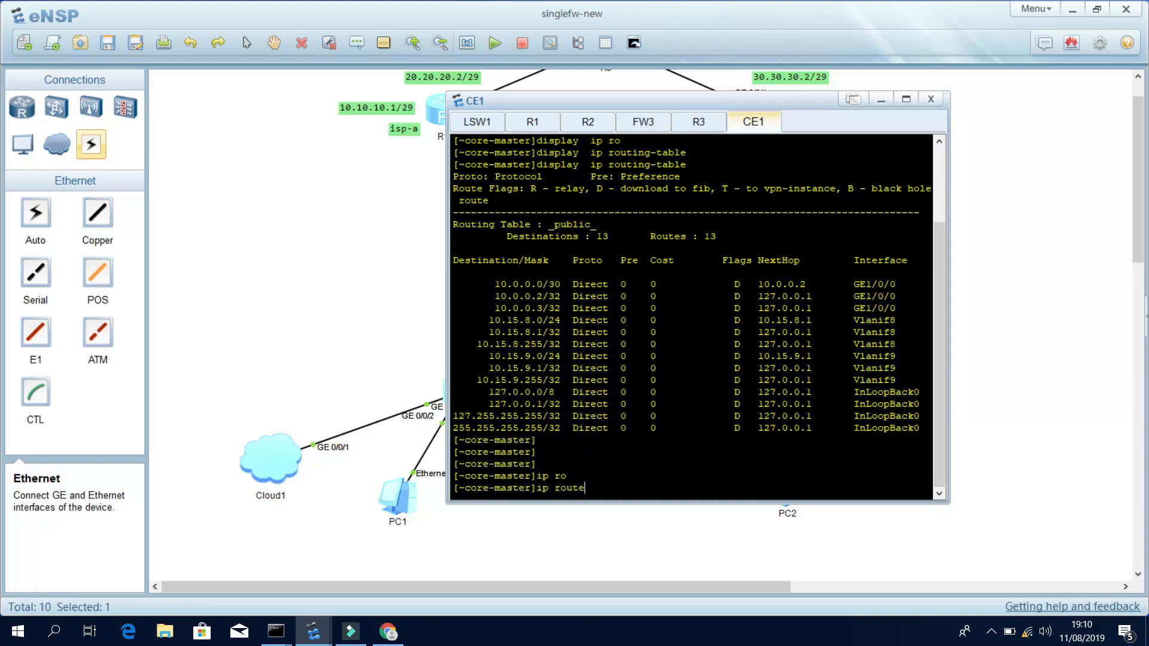
key(Tab)
text(0.0.0.0)
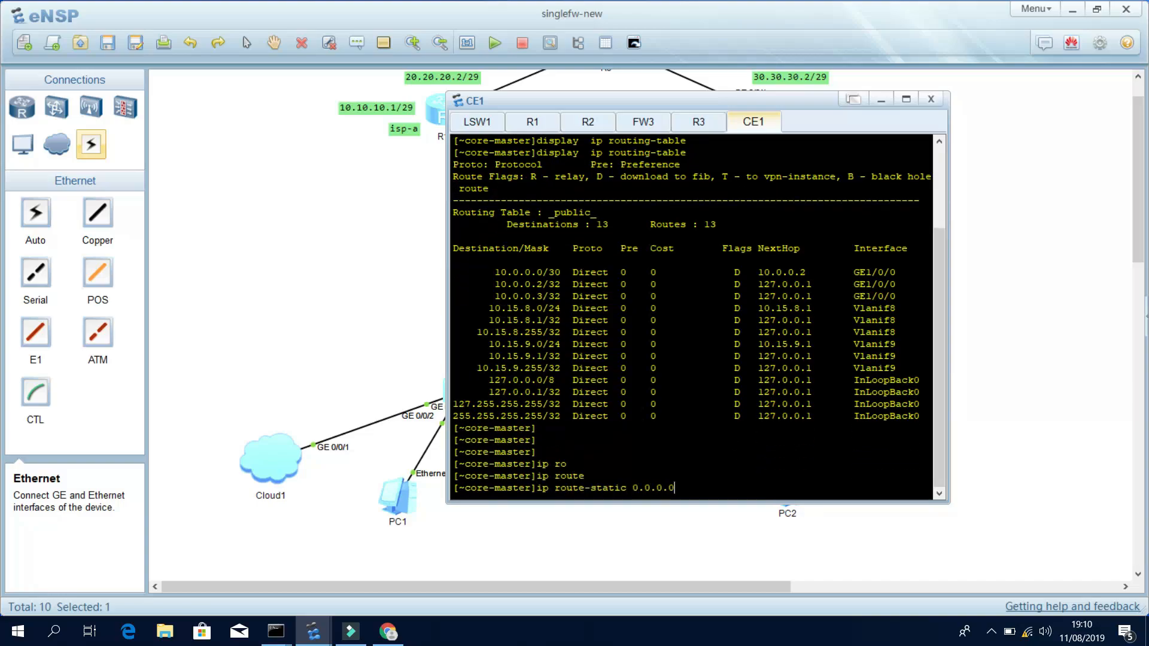
text( 0 10.0.0.1)
key(Return)
key(Return)
key(Return)
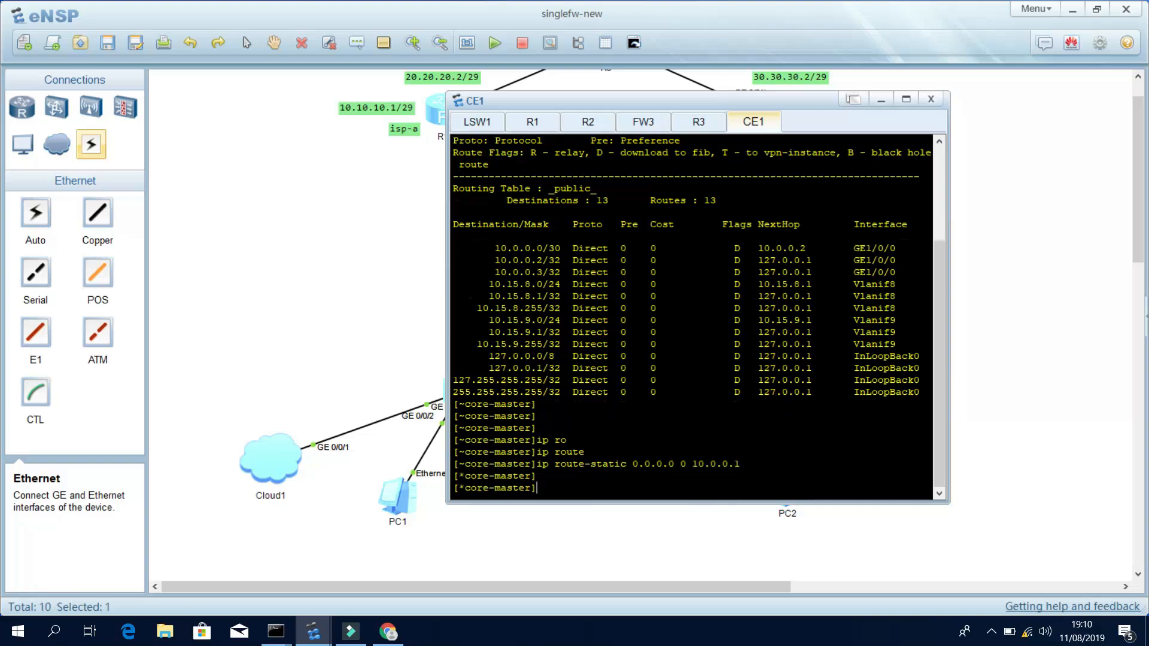
text(commit)
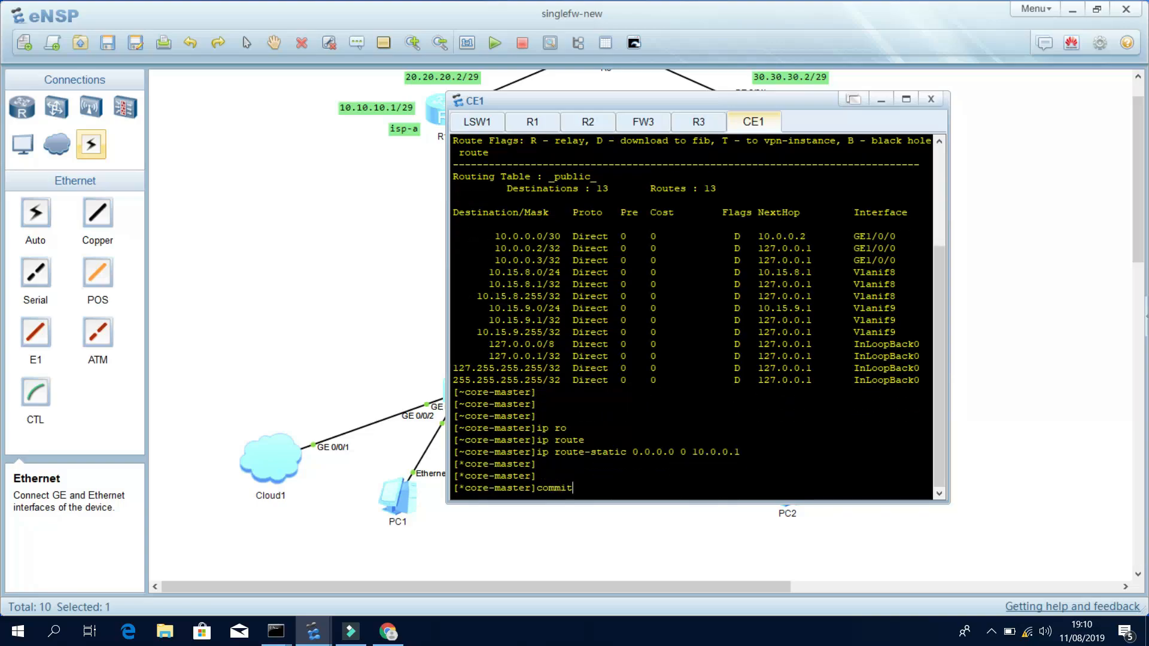
key(Return)
key(Return)
mouse_move(276, 632)
click(367, 565)
Start a continuous ping to 8.8.8.8, minimize the CE1 console and show the eNSP topology.
text(ping 8.8.8.8 -t)
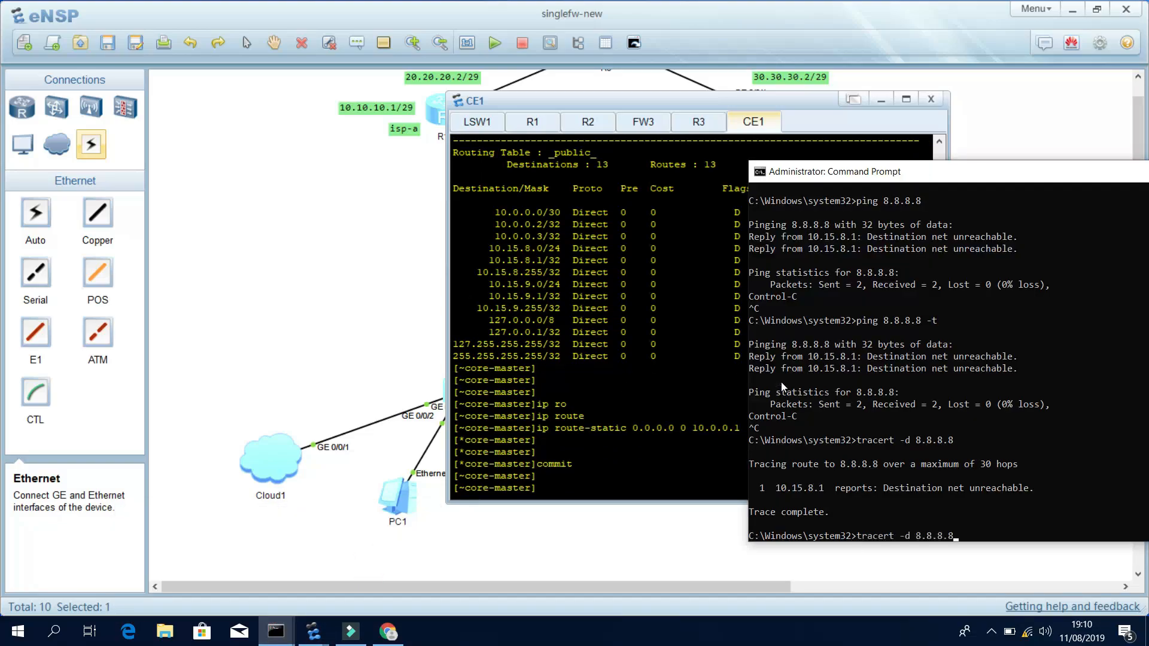
key(Return)
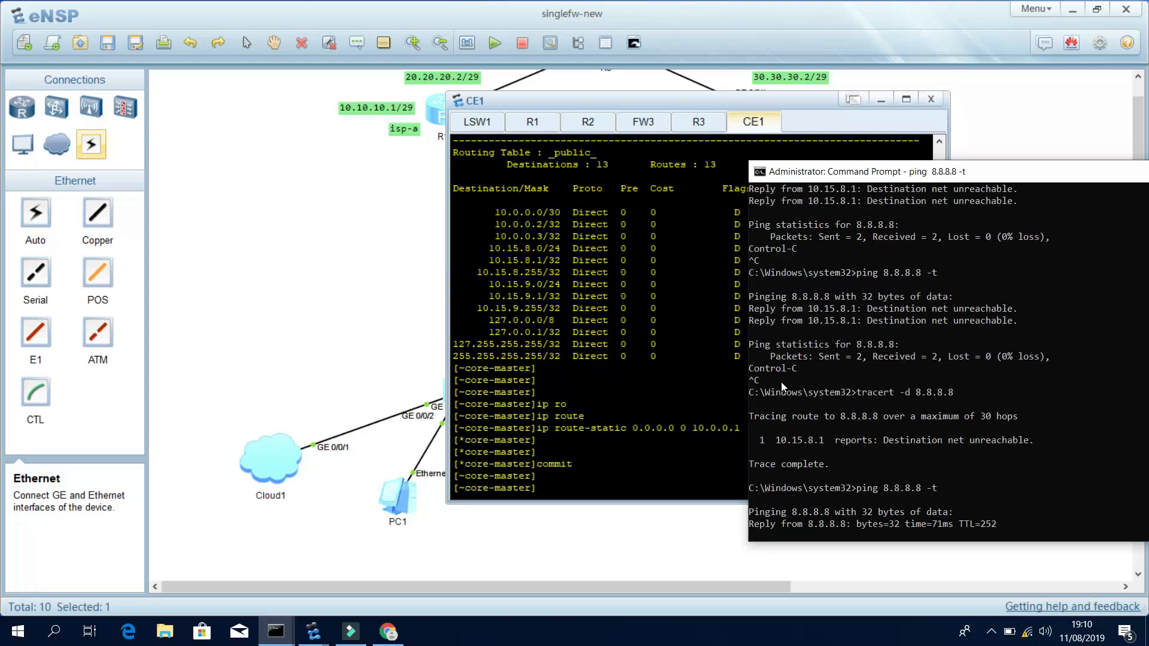
drag(965, 174, 730, 133)
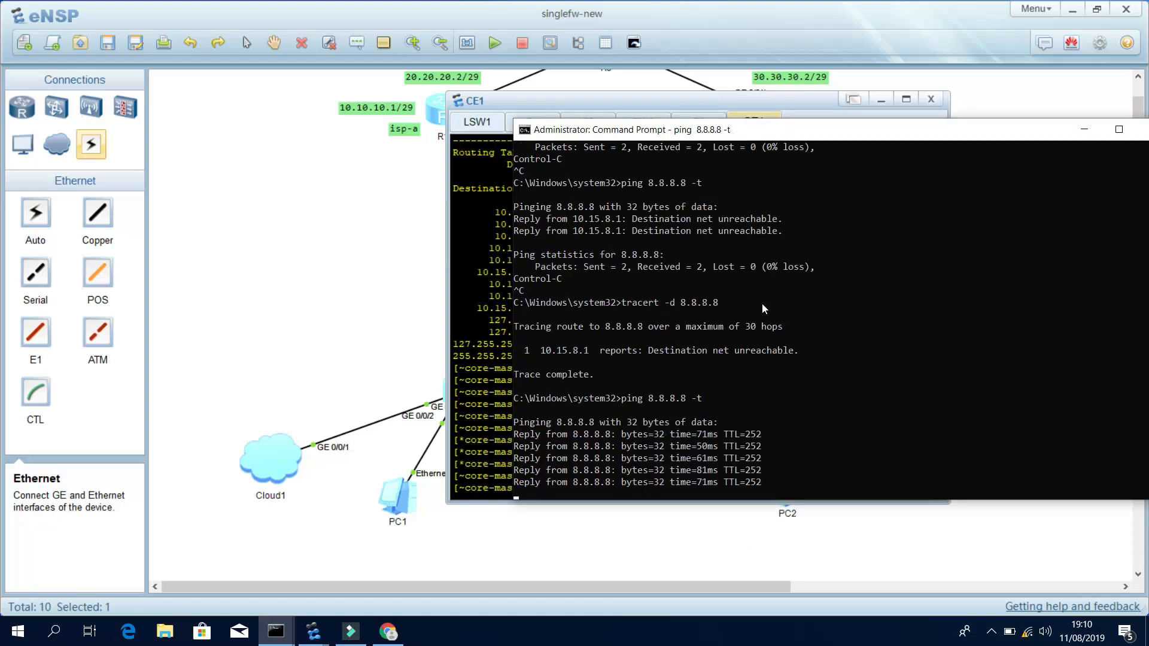
click(484, 225)
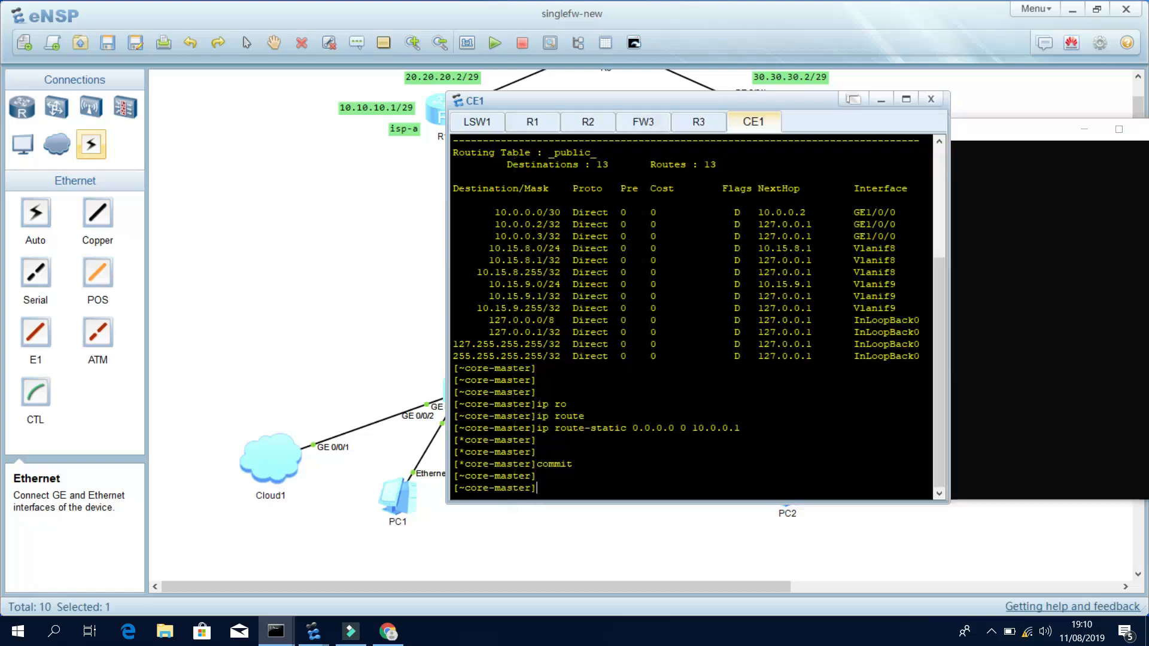
click(881, 100)
drag(753, 125, 1051, 125)
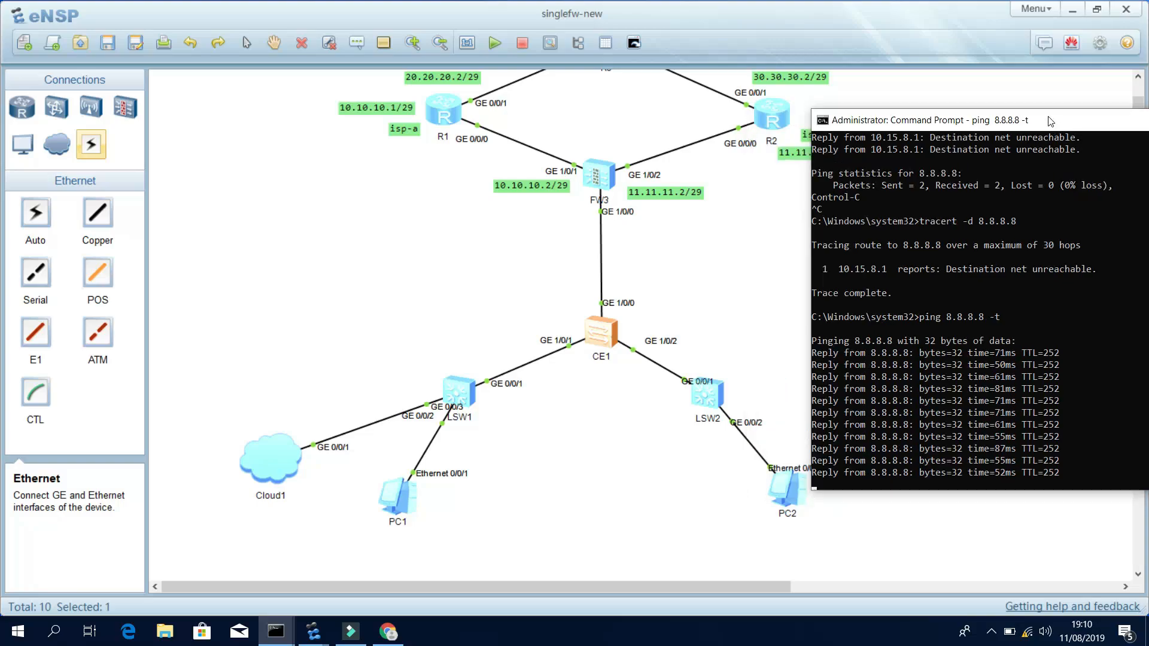
click(607, 112)
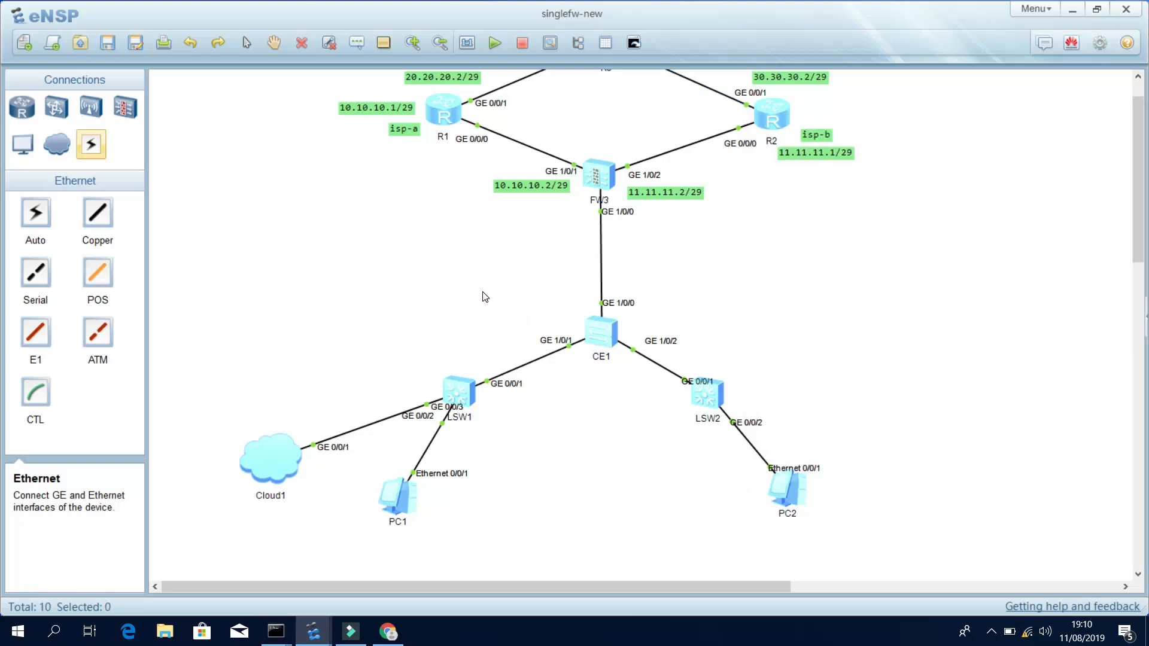
Open R1's console beside the pinging prompt and enter system view.
double_click(445, 117)
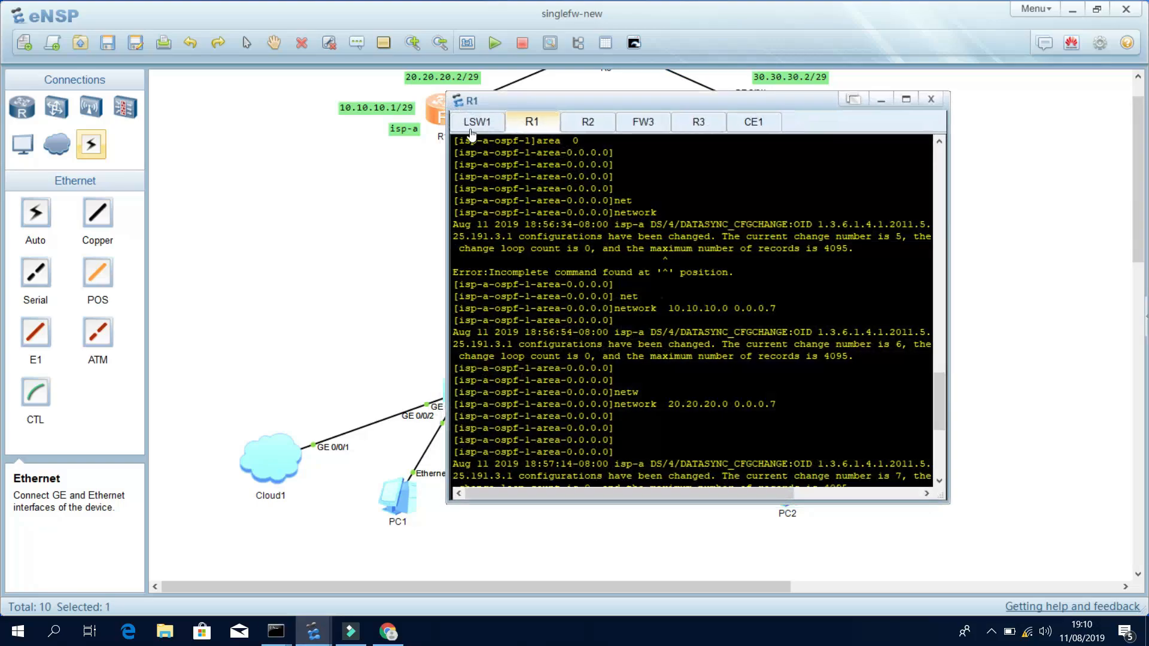
drag(619, 95, 166, 103)
mouse_move(276, 631)
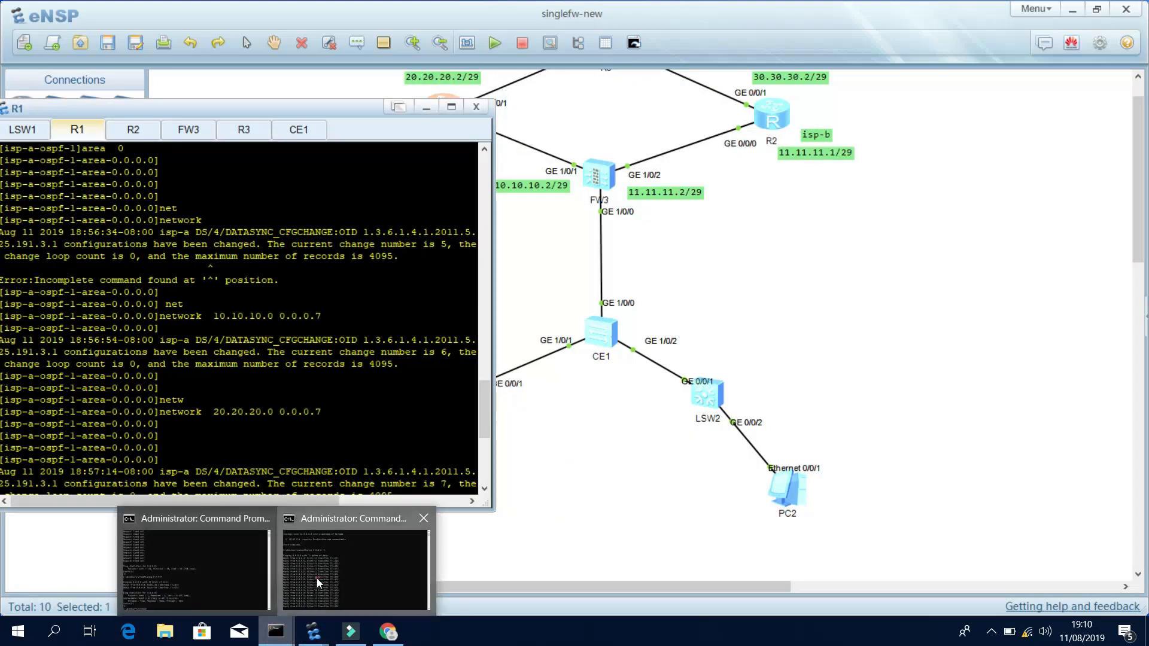
click(312, 581)
click(288, 221)
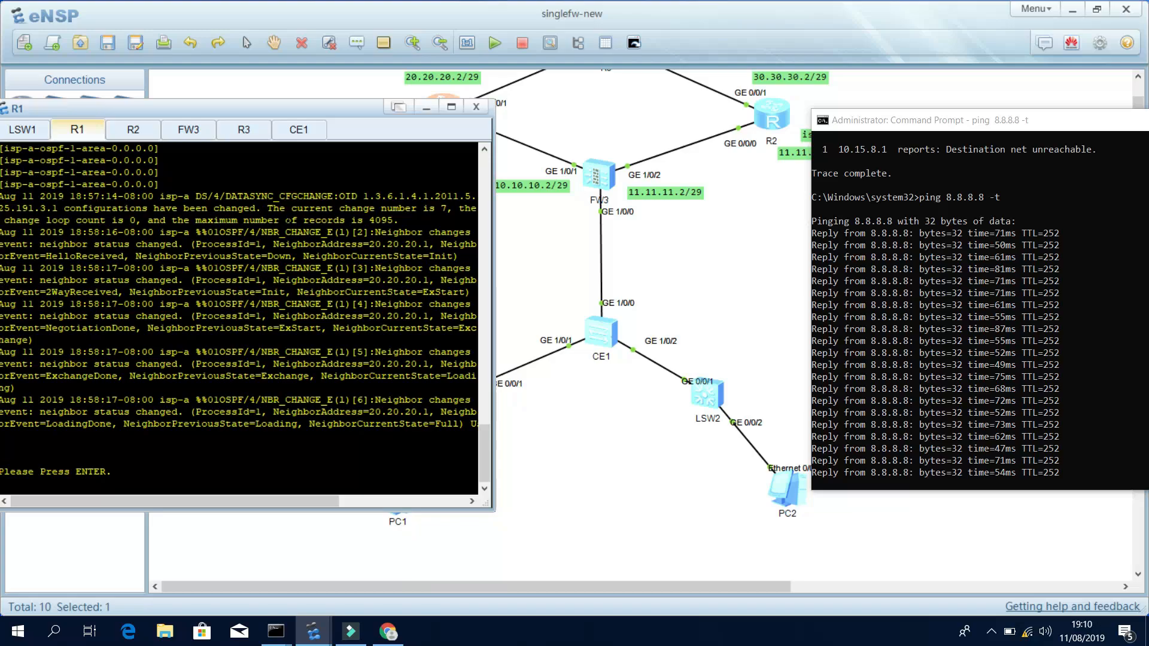
key(Return)
key(Return)
text(sy)
key(Tab)
key(Return)
key(Return)
key(Return)
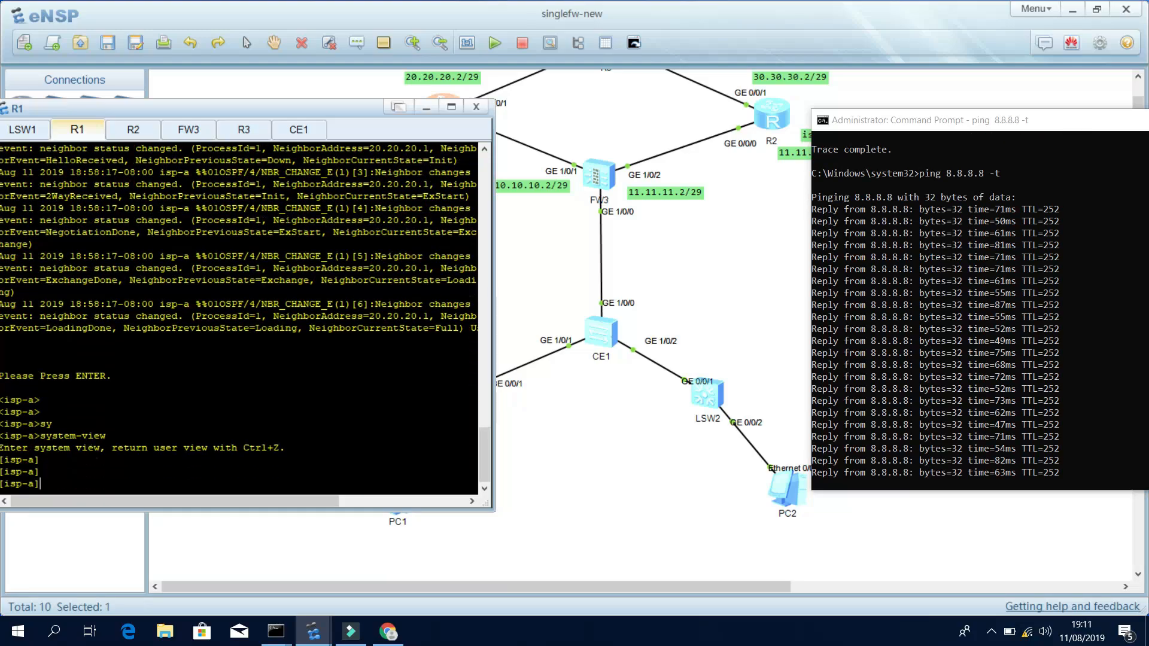
drag(334, 114, 425, 150)
drag(81, 138, 212, 164)
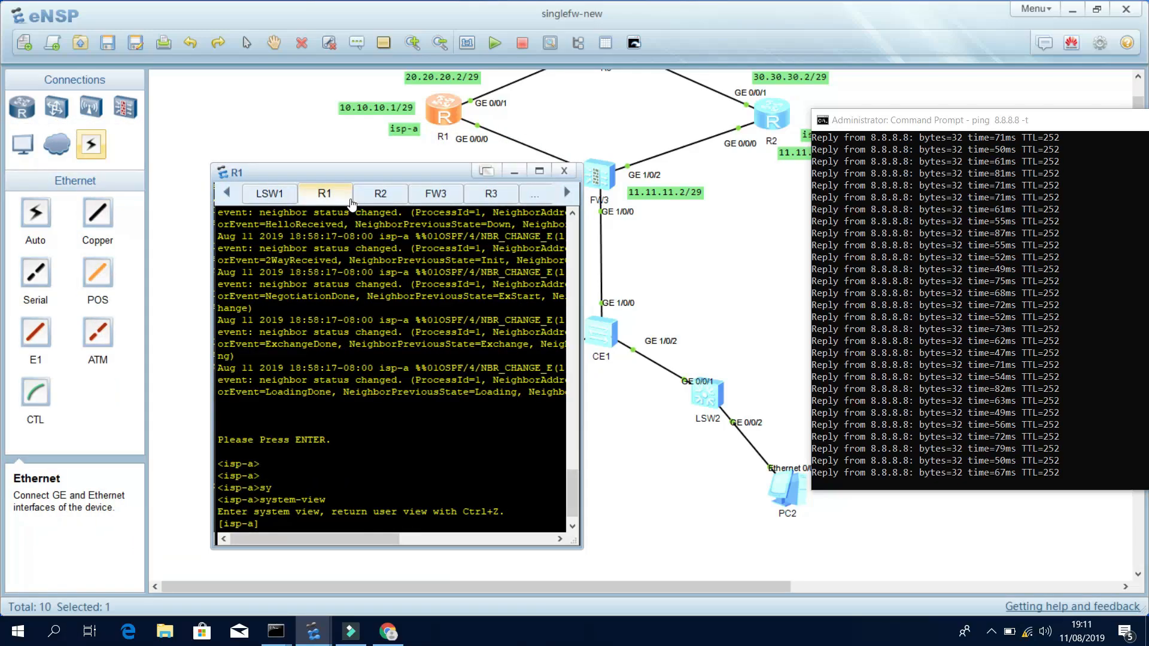
drag(369, 173, 278, 159)
key(Return)
key(Return)
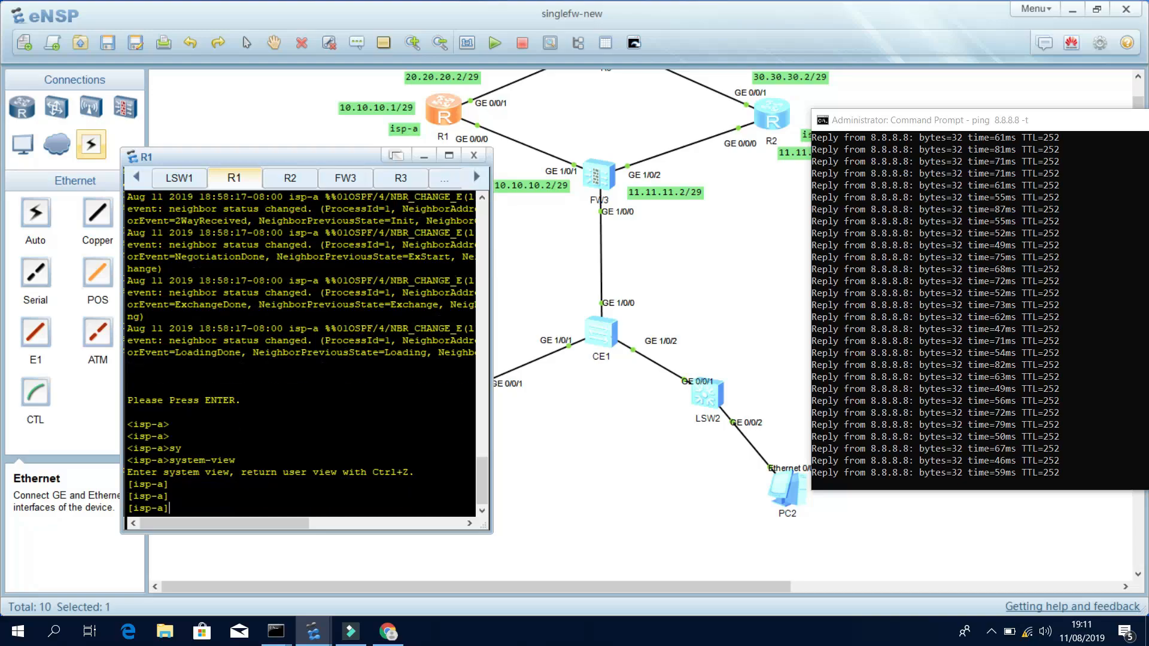
Enter R1's GigabitEthernet0/0/0, display its configuration, and shut it down.
text(inter)
key(Tab)
text(g0/0/0)
key(Return)
key(Return)
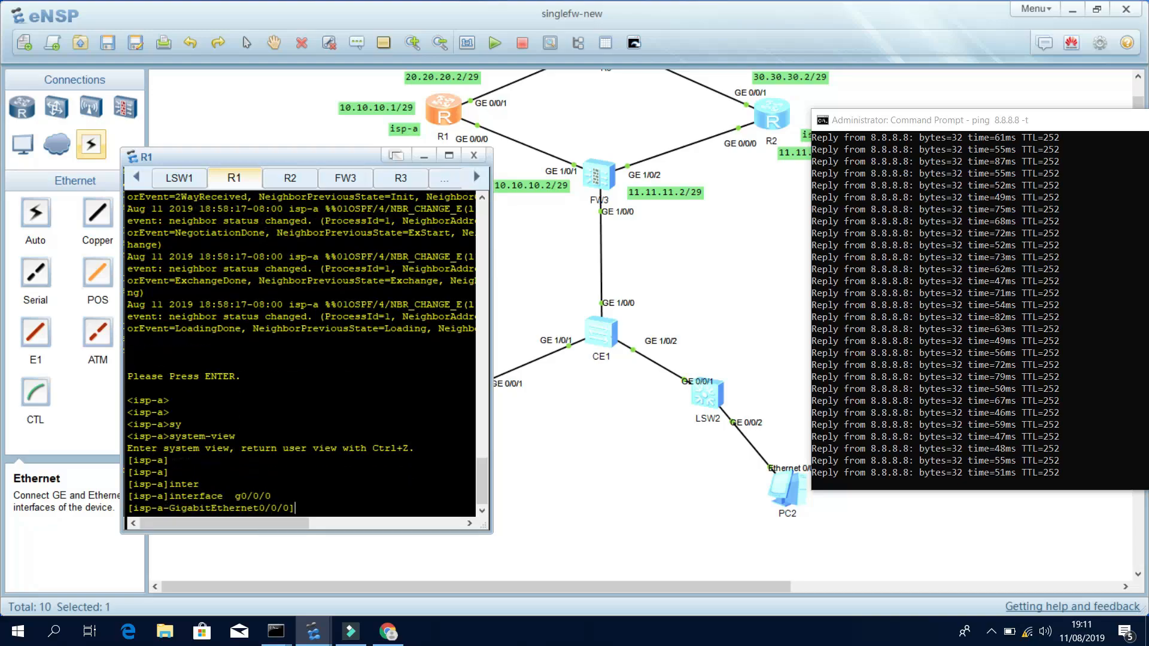
text(di this)
key(Return)
key(Return)
key(Return)
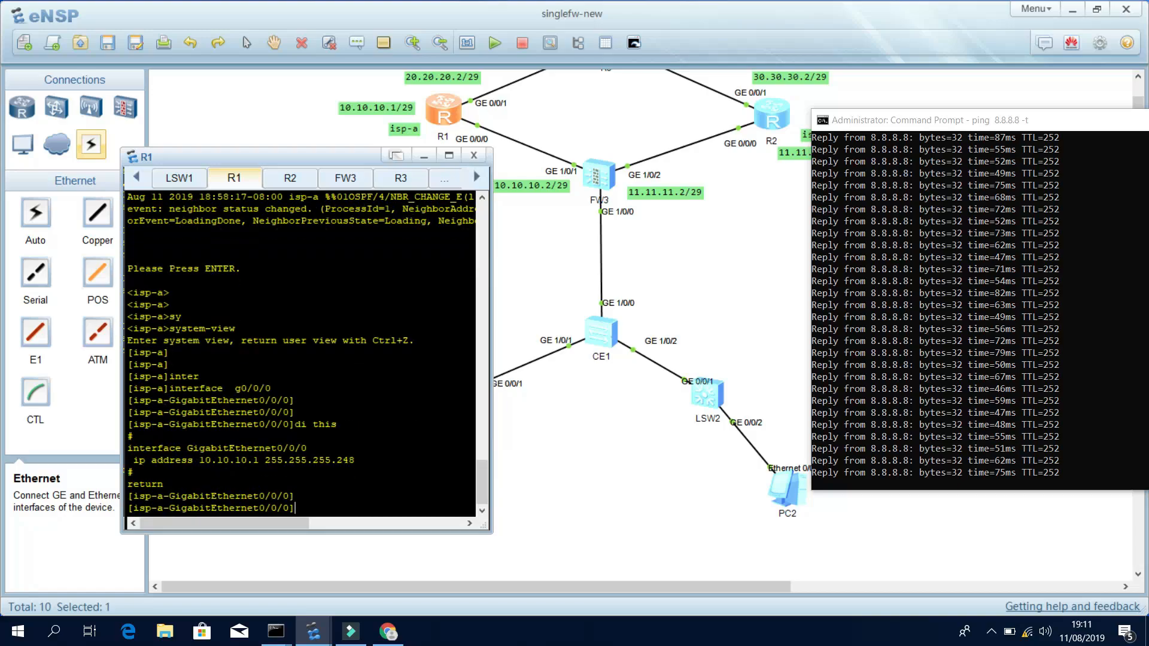
text(shut)
key(Return)
key(Return)
key(Return)
key(Return)
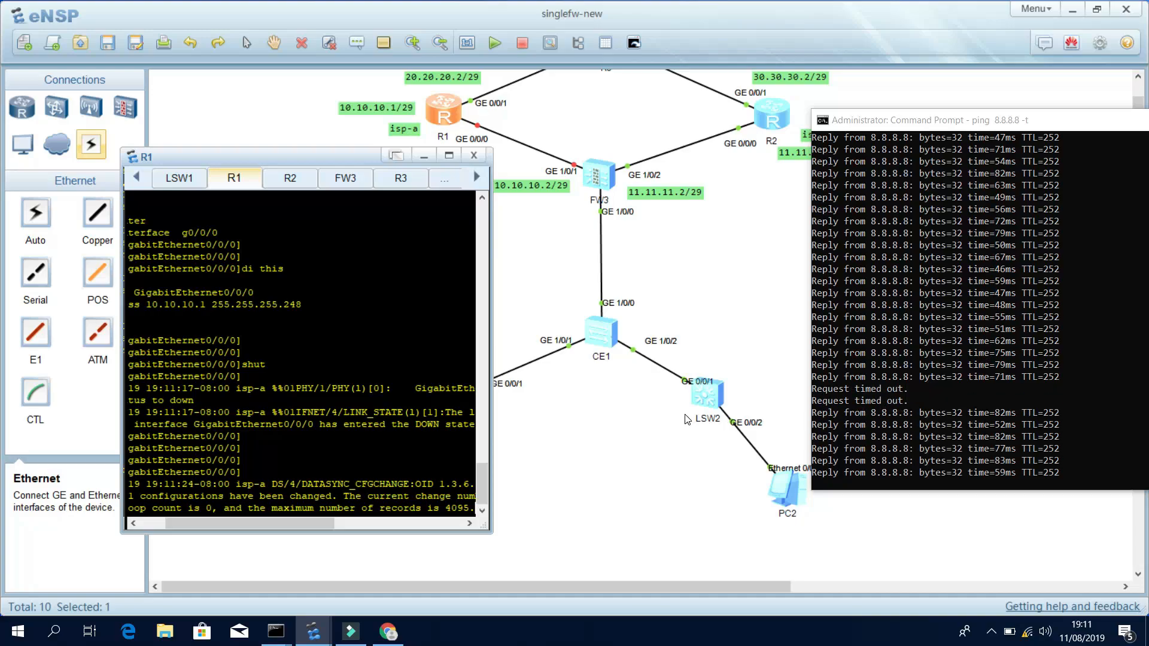
Leave interface view and run display ip interface brief on R1 to confirm GE0/0/0 is down.
key(Return)
key(Return)
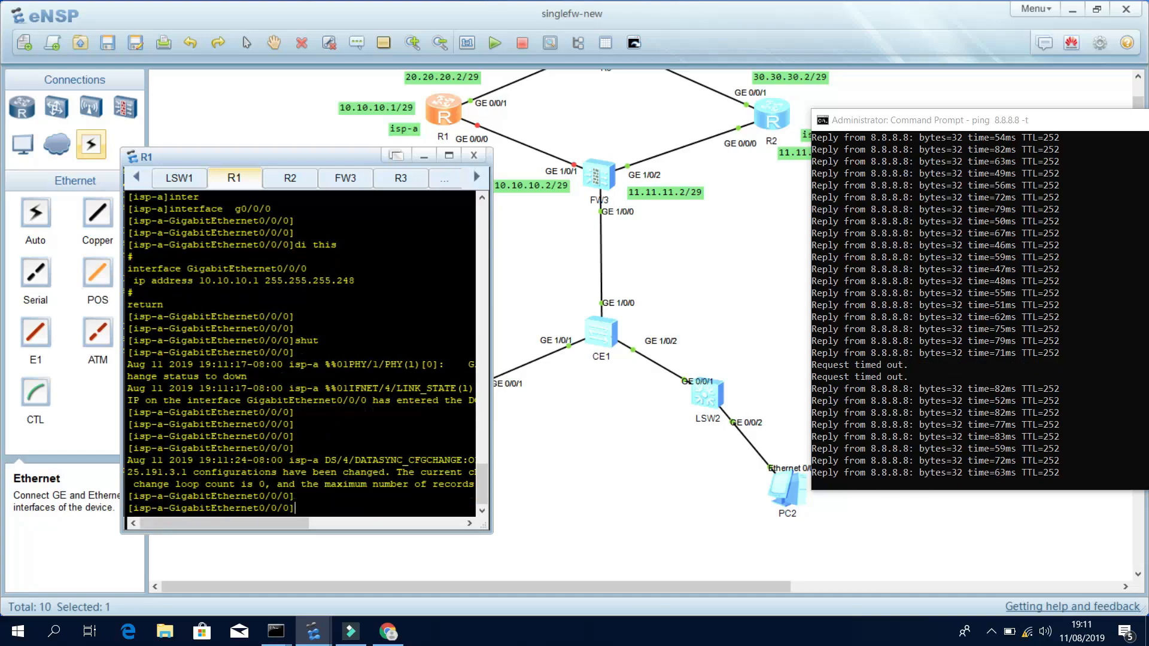
text(q)
key(Return)
key(Return)
key(Return)
key(Return)
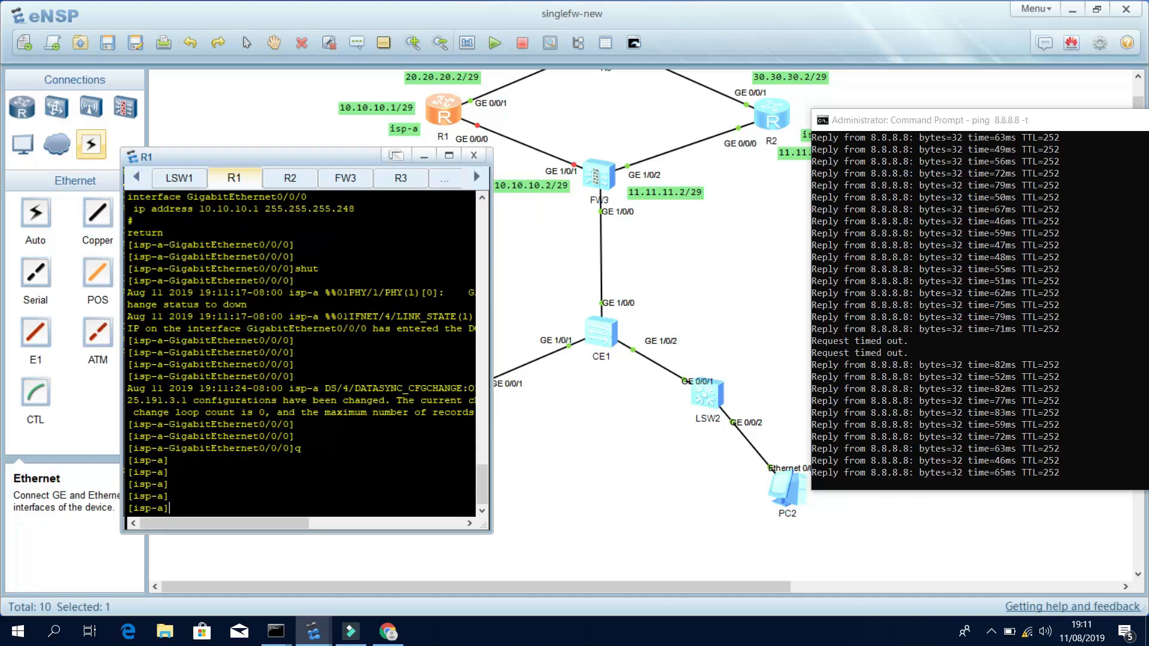
text(disp)
key(Tab)
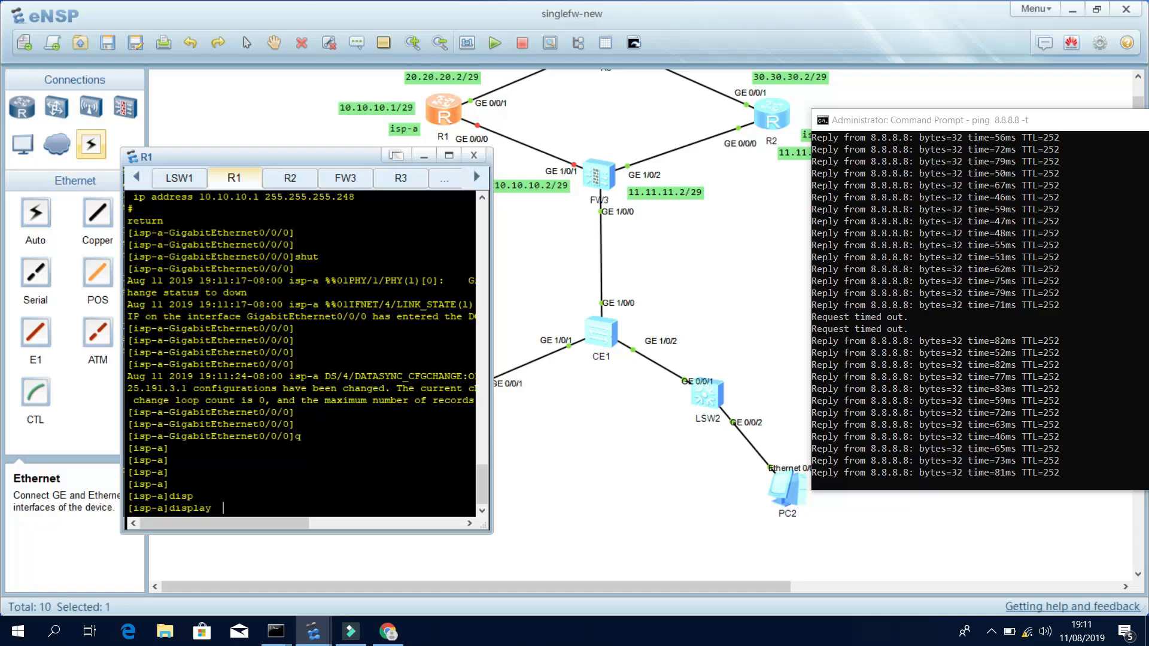
text(ip inter)
key(Tab)
text(br)
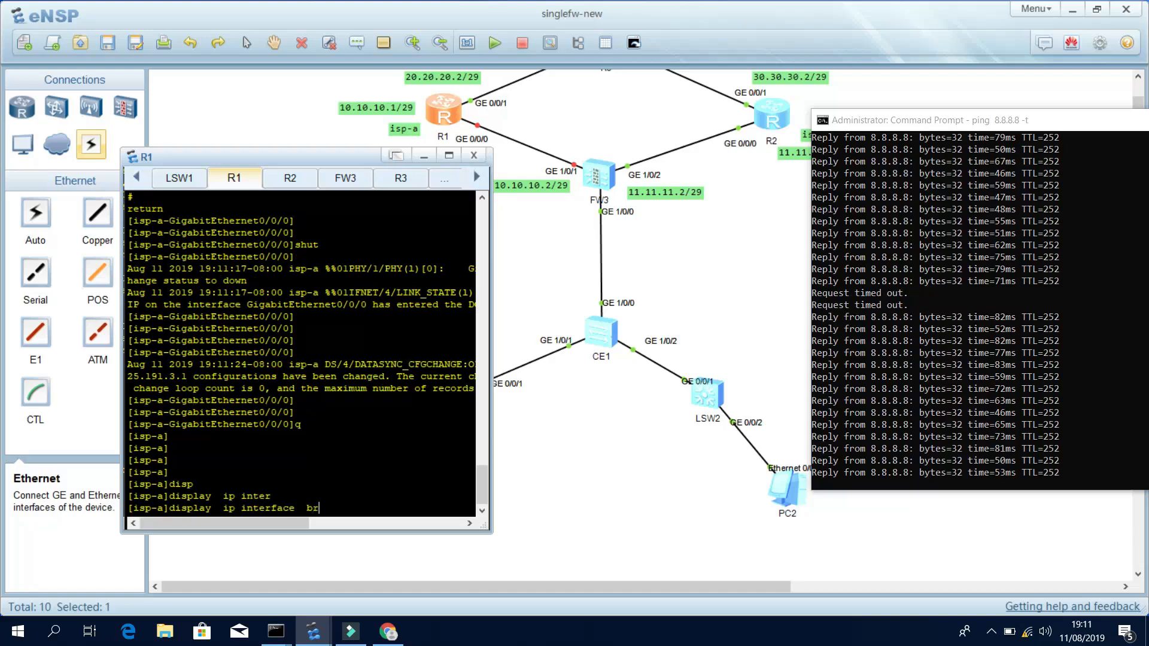
key(Tab)
key(Return)
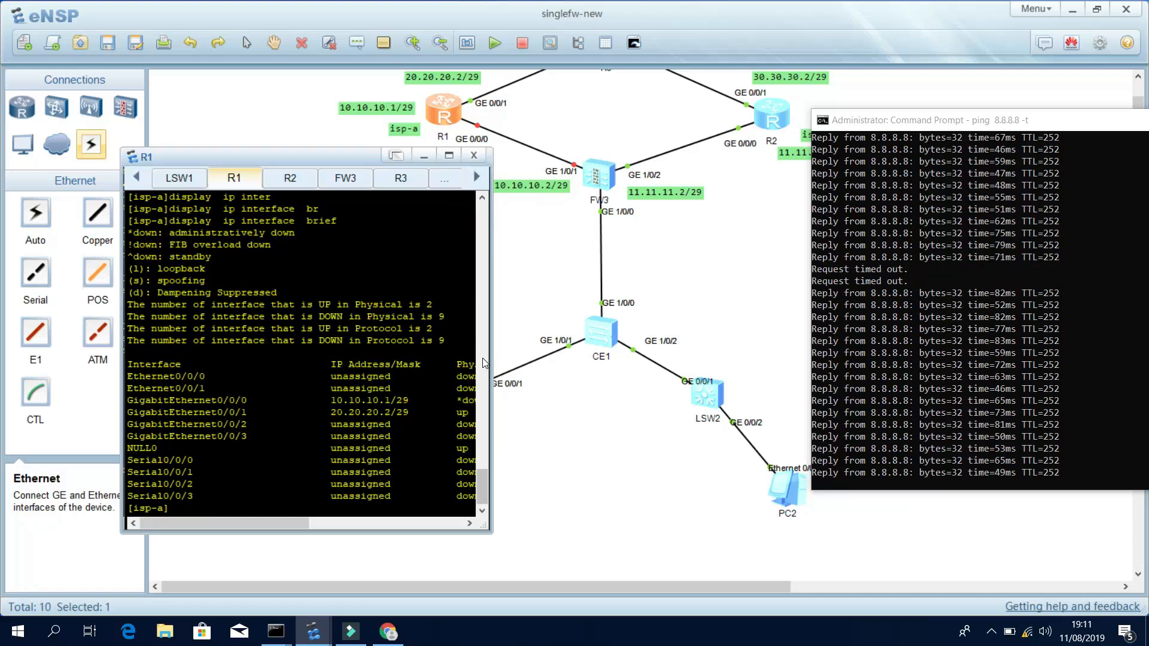
drag(492, 353, 572, 353)
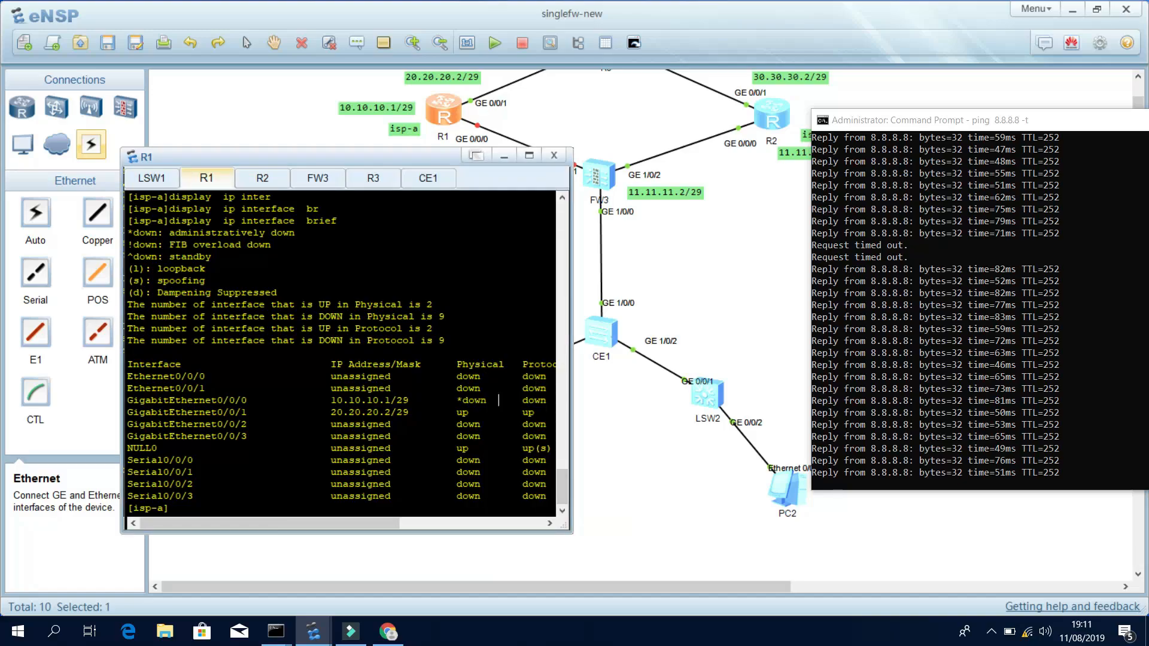
Stop the continuous ping and trace the route with tracert -d 8.8.8.8.
click(935, 348)
key(ctrl+c)
text(tracert -d 8.8.8.8)
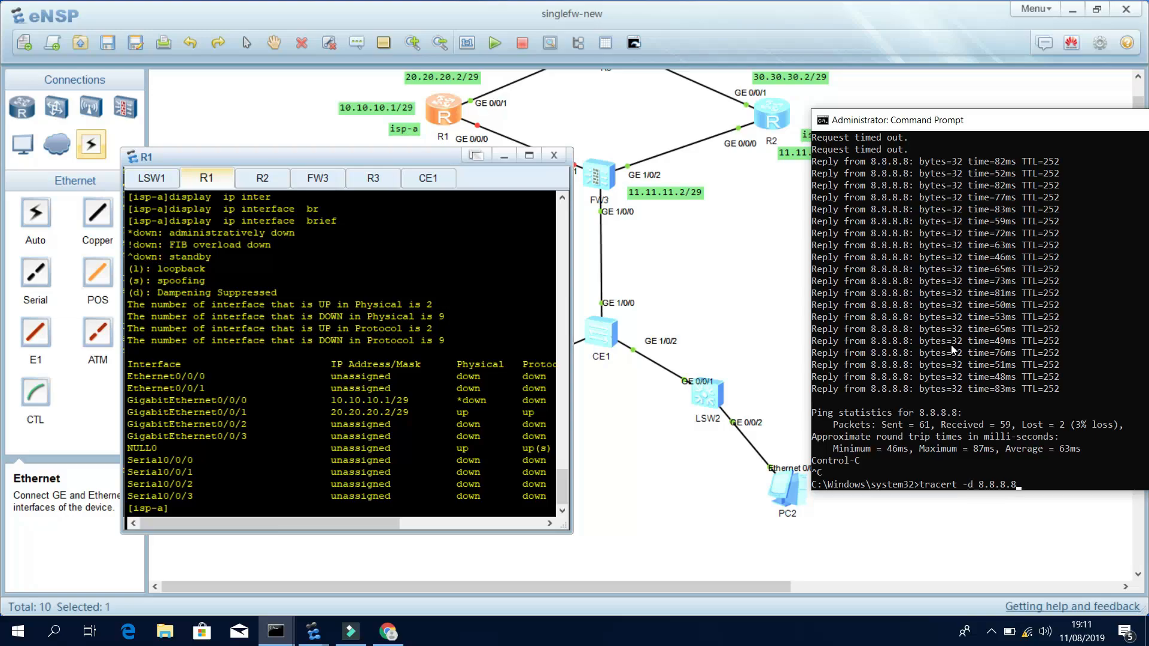
key(Return)
click(600, 521)
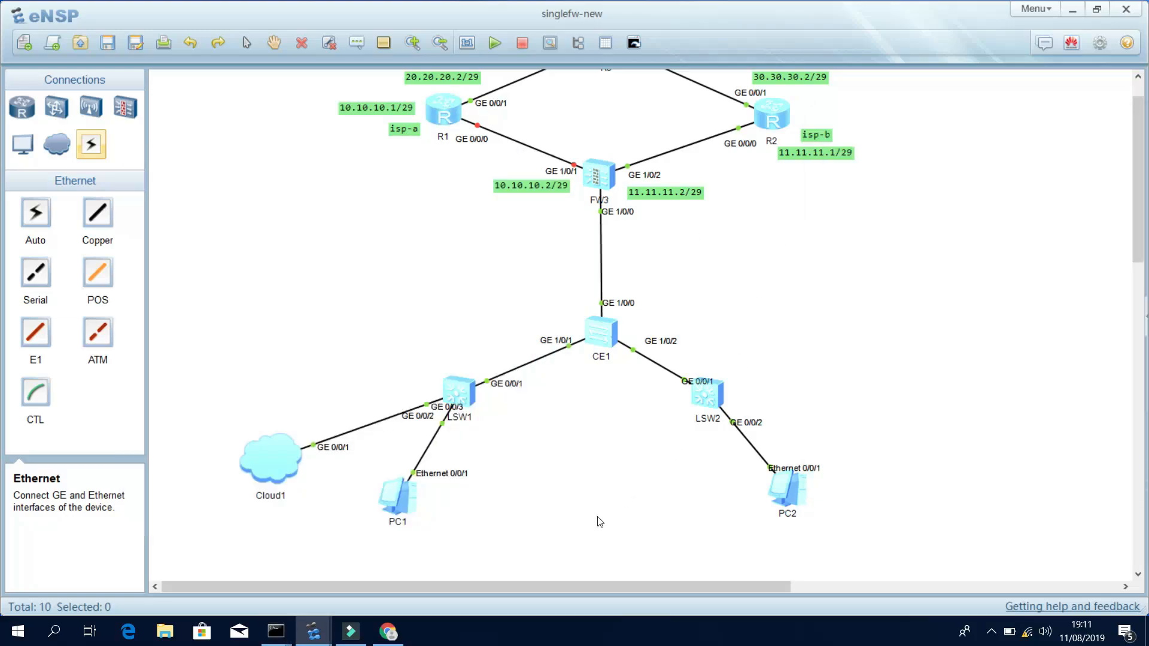
mouse_move(276, 631)
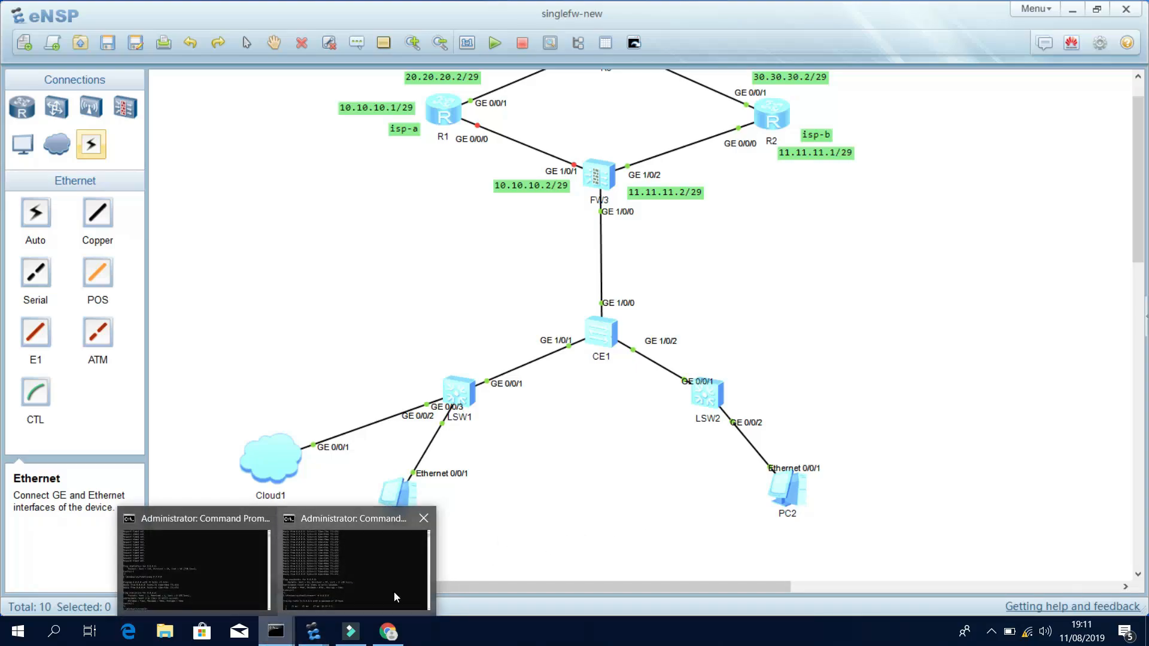
click(394, 593)
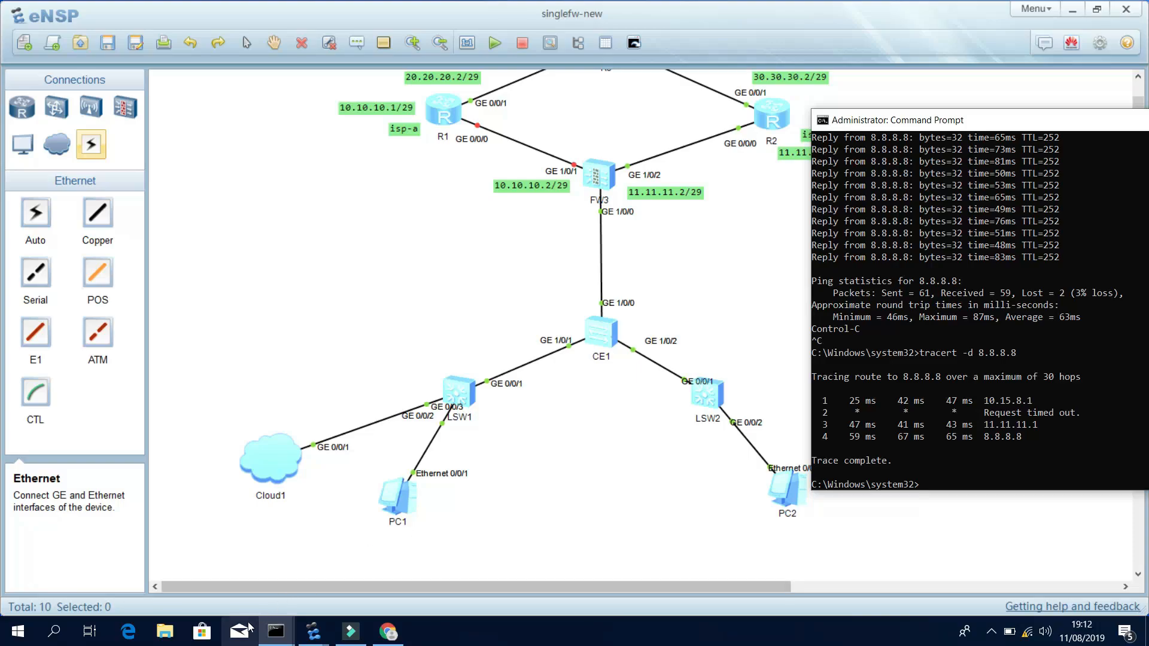
Enter R1's GigabitEthernet0/0/0 interface view and display its current configuration.
click(384, 580)
click(479, 507)
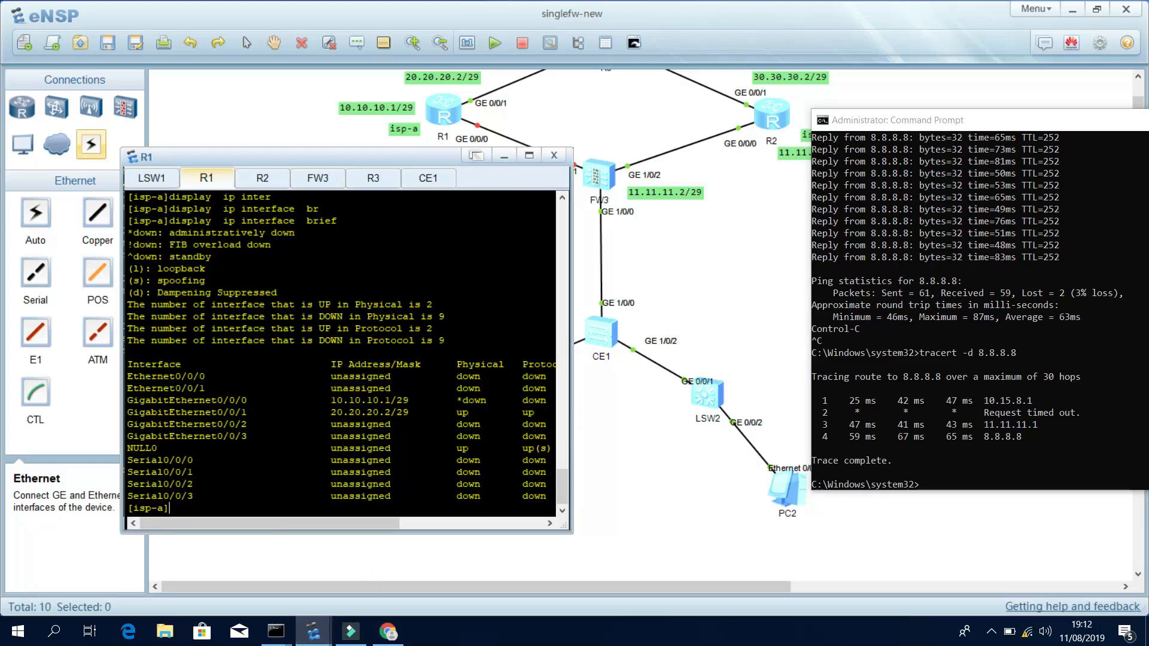
text(inter)
key(Tab)
text(g)
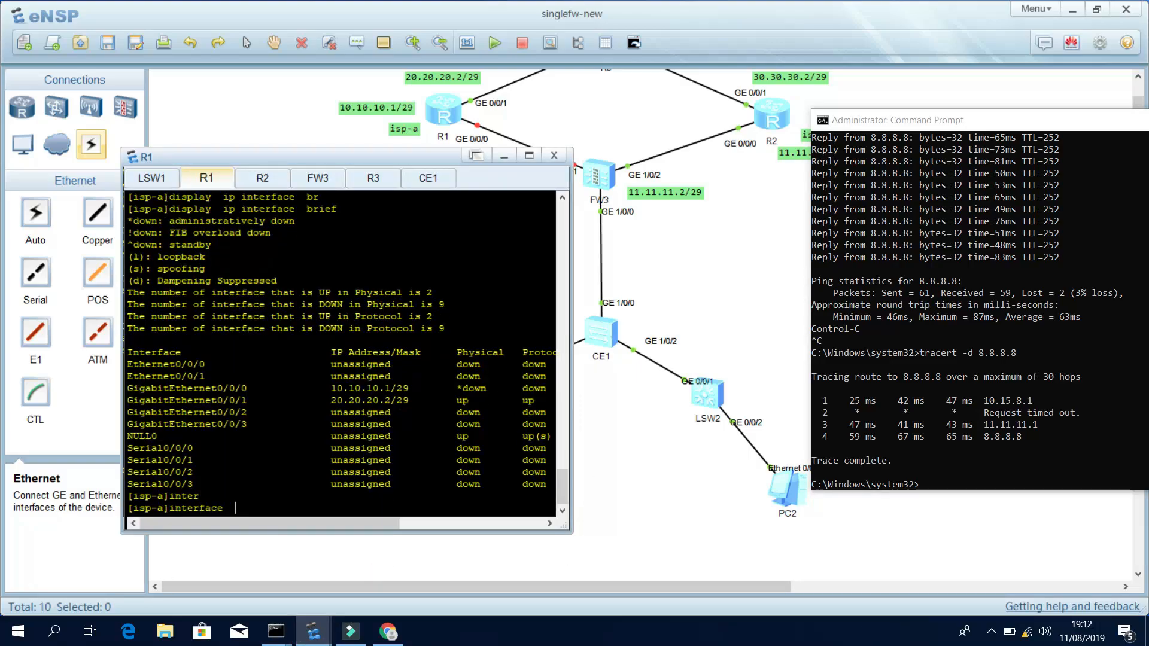
text(0/0/0)
key(Return)
key(Return)
text(di this)
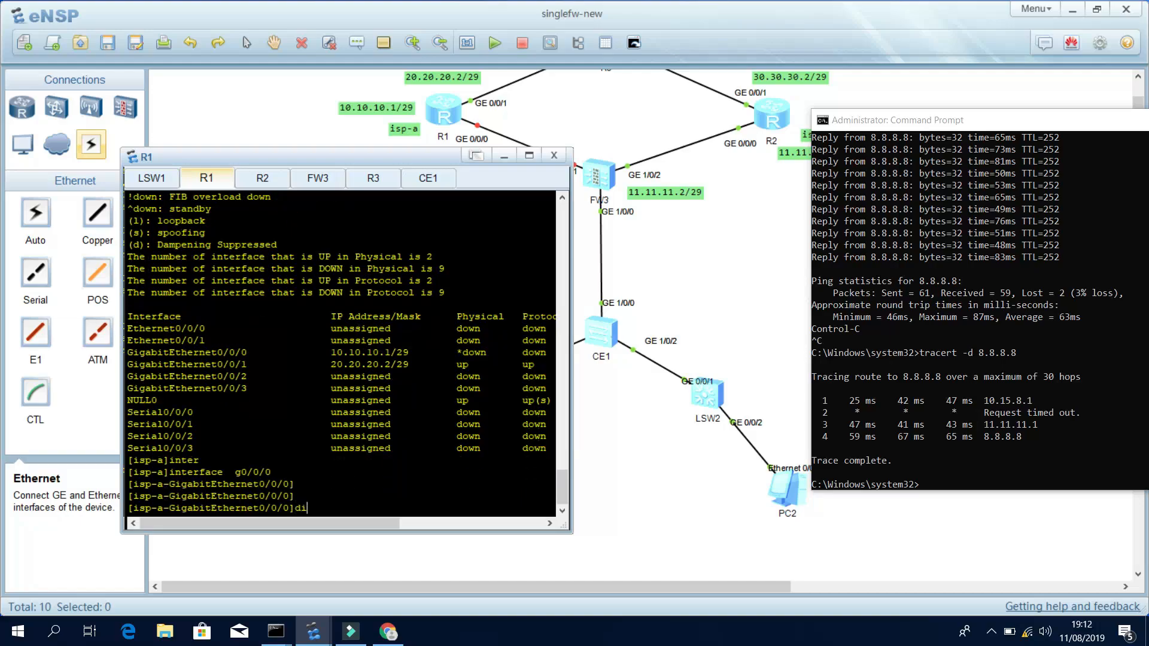
key(Return)
Re-enable GigabitEthernet0/0/0 with undo shutdown and recall the tracert -d 8.8.8.8 command.
key(Return)
key(Return)
key(Return)
text(u)
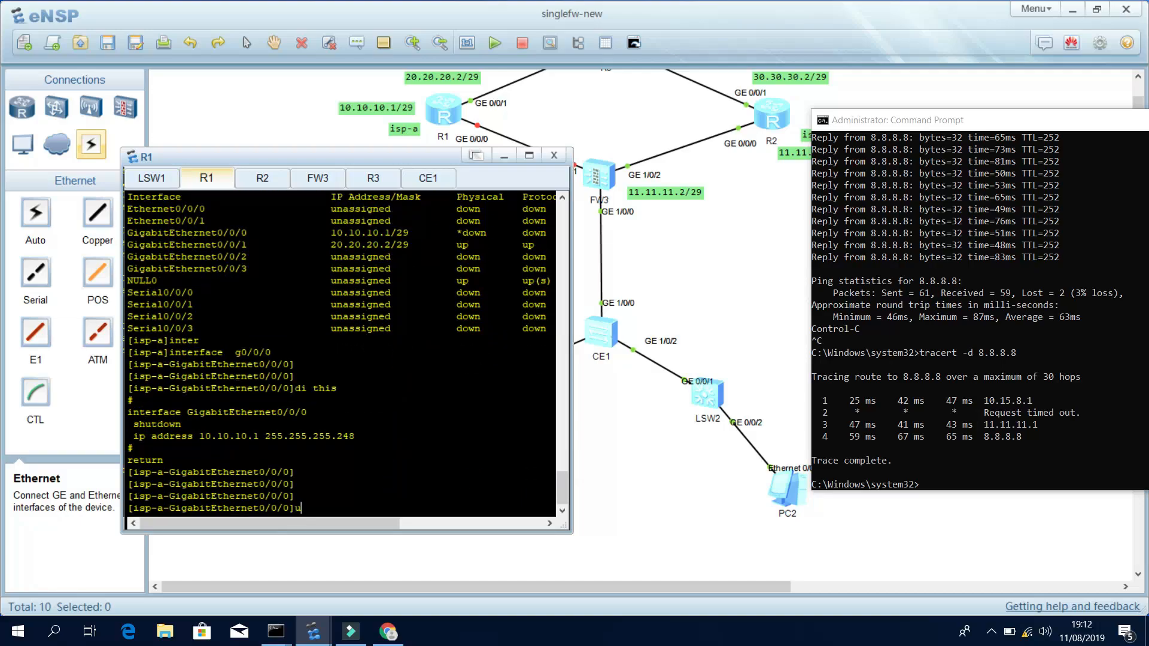
text(ndo shut)
key(Return)
key(Return)
key(Return)
key(Return)
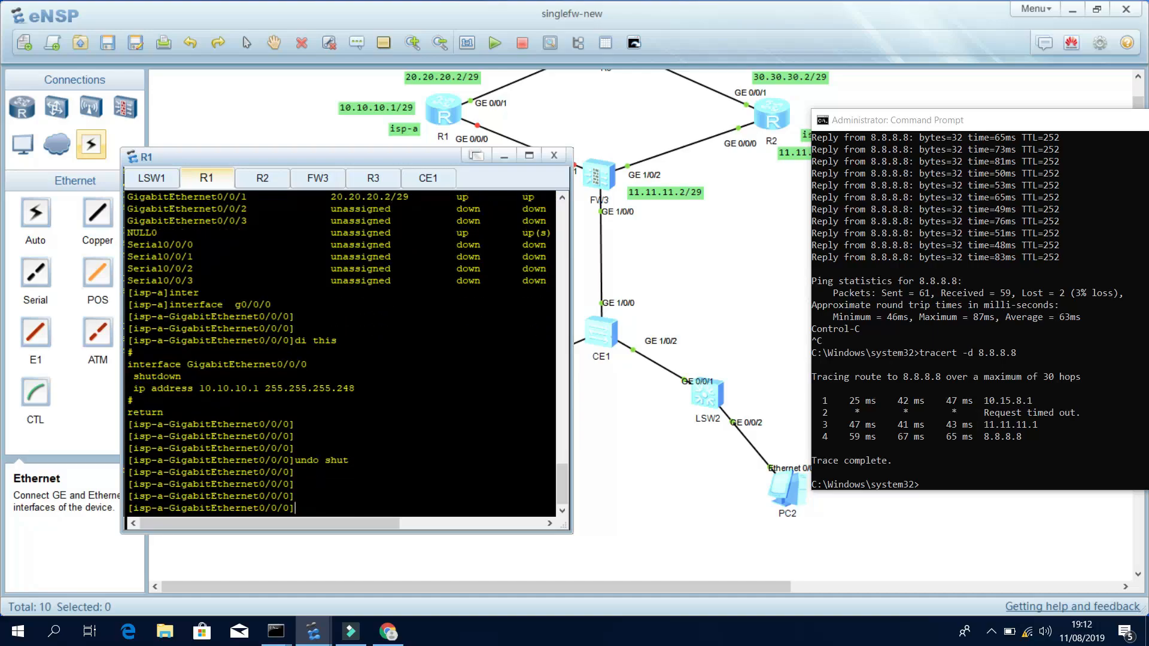
click(1051, 348)
key(Up)
key(Return)
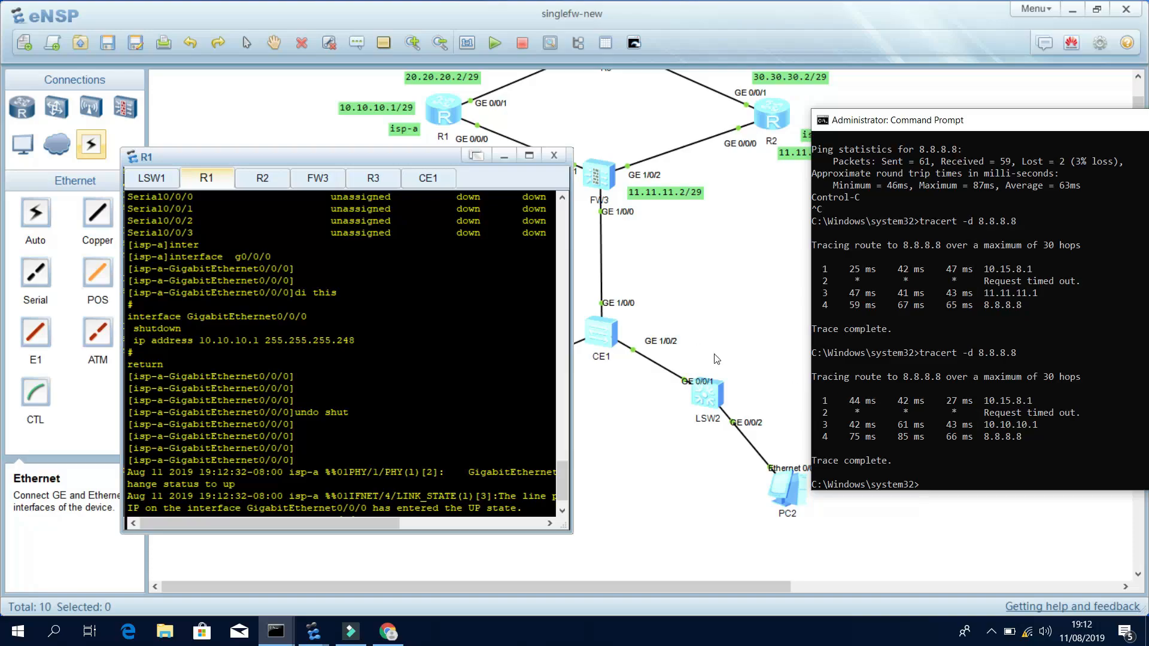
Open R2's console and restart the continuous ping to 8.8.8.8 on the PC.
click(691, 240)
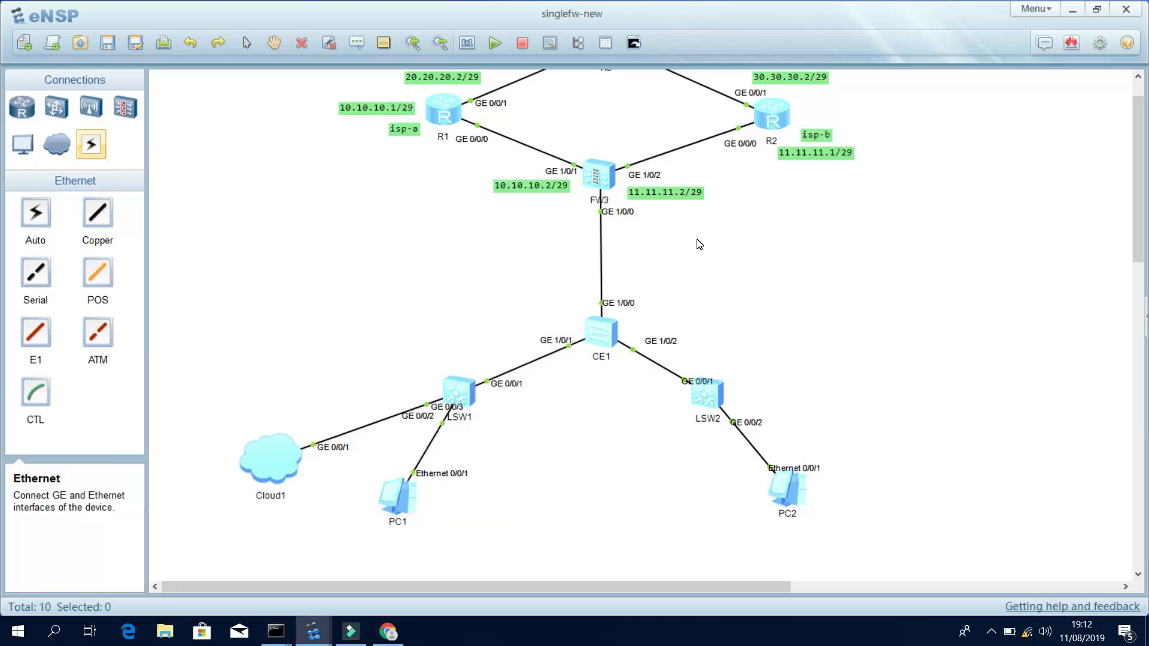
scroll(653, 293, up, 1)
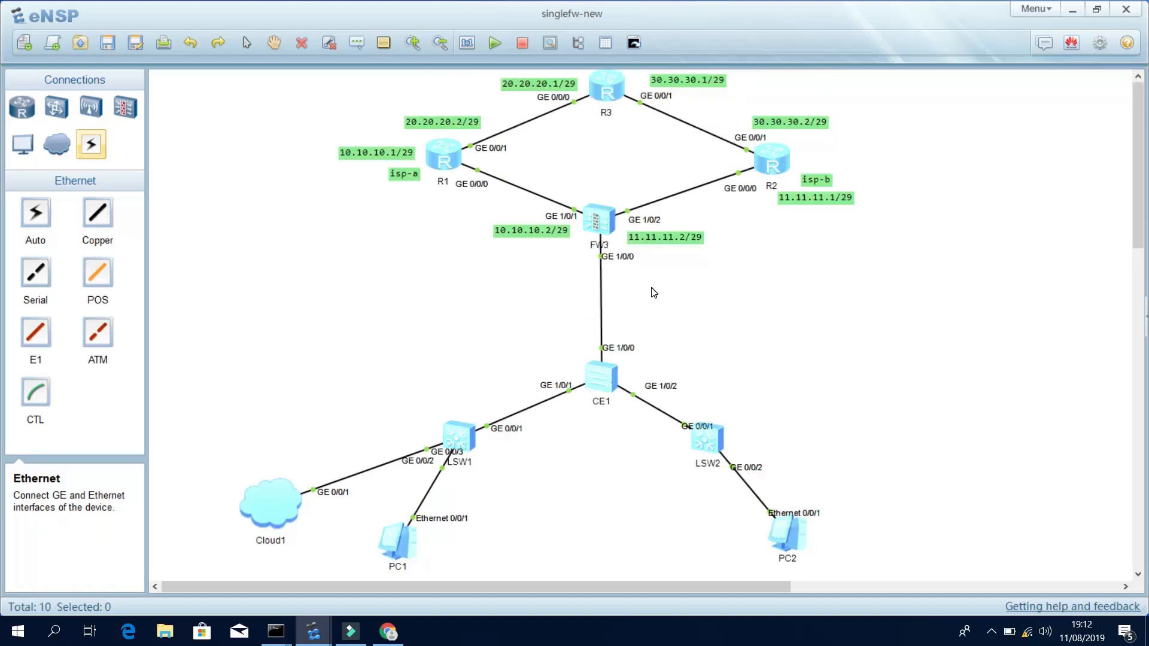
double_click(767, 152)
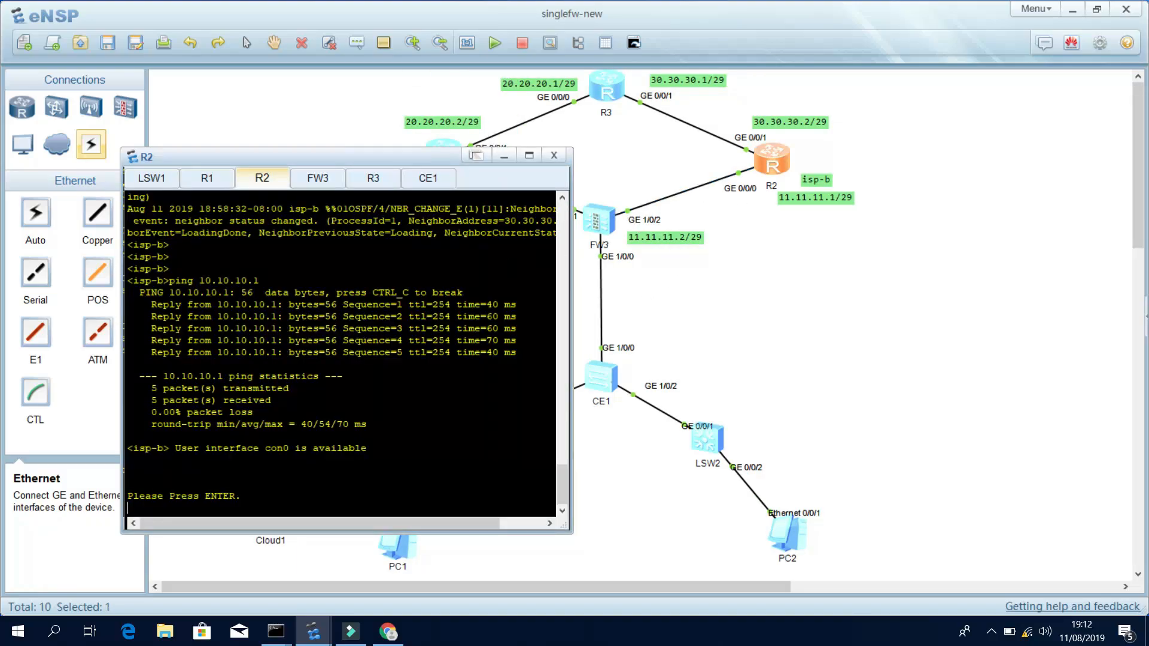
key(Return)
key(Return)
key(Return)
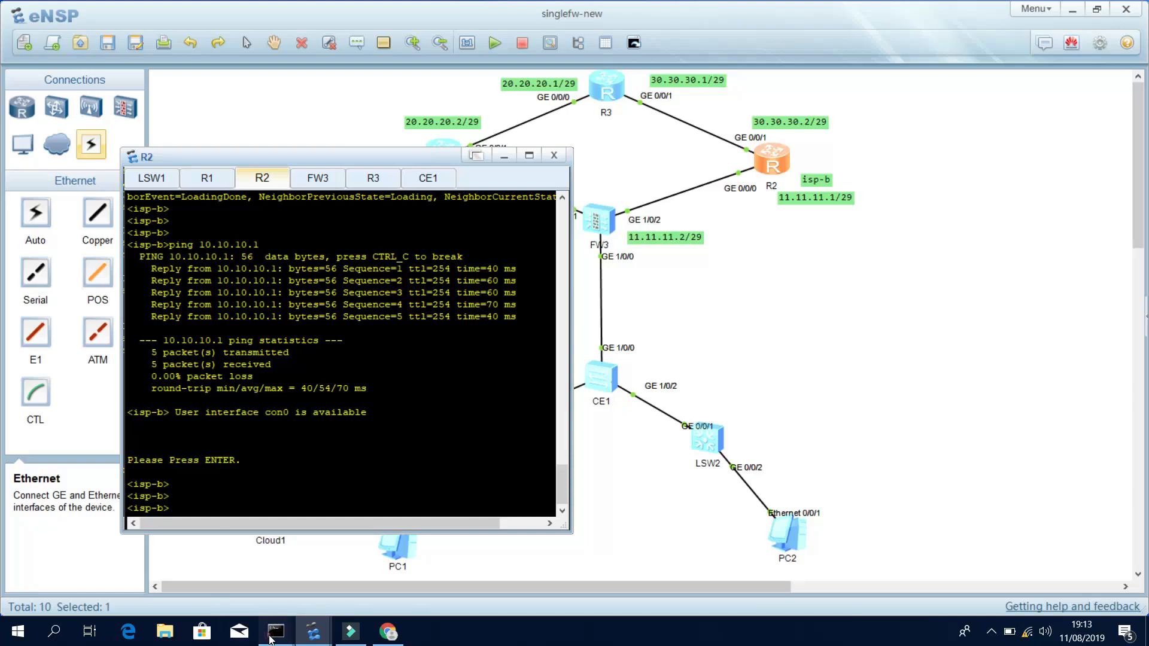
click(270, 641)
click(349, 584)
drag(1019, 373, 1021, 368)
key(Up)
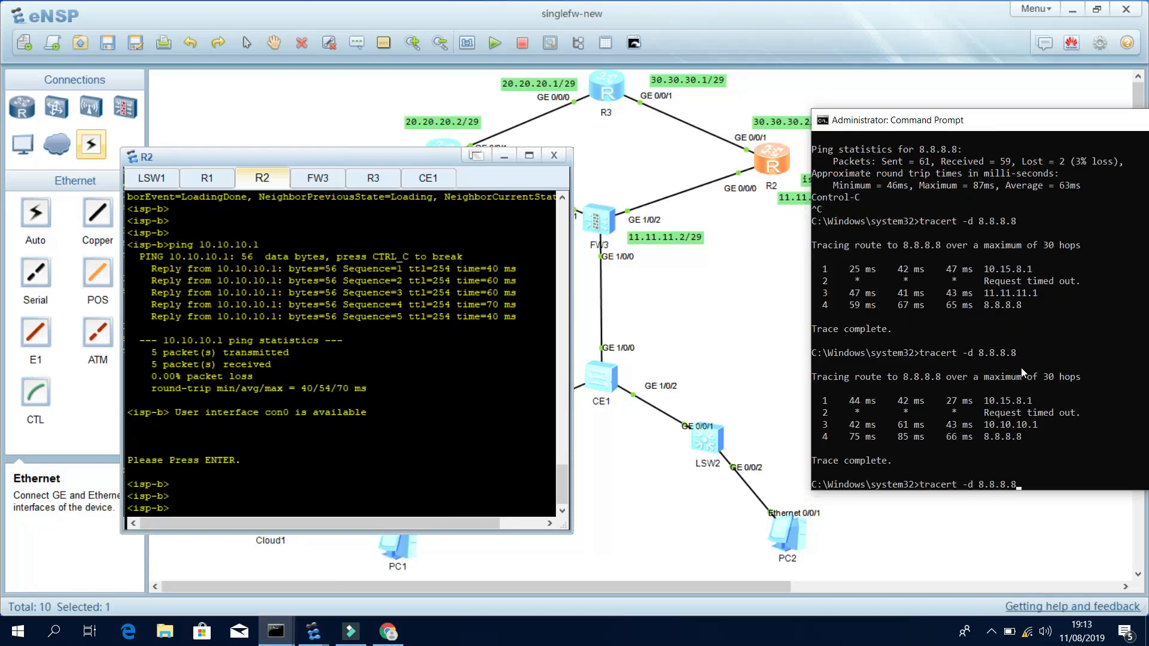
key(Up)
key(Return)
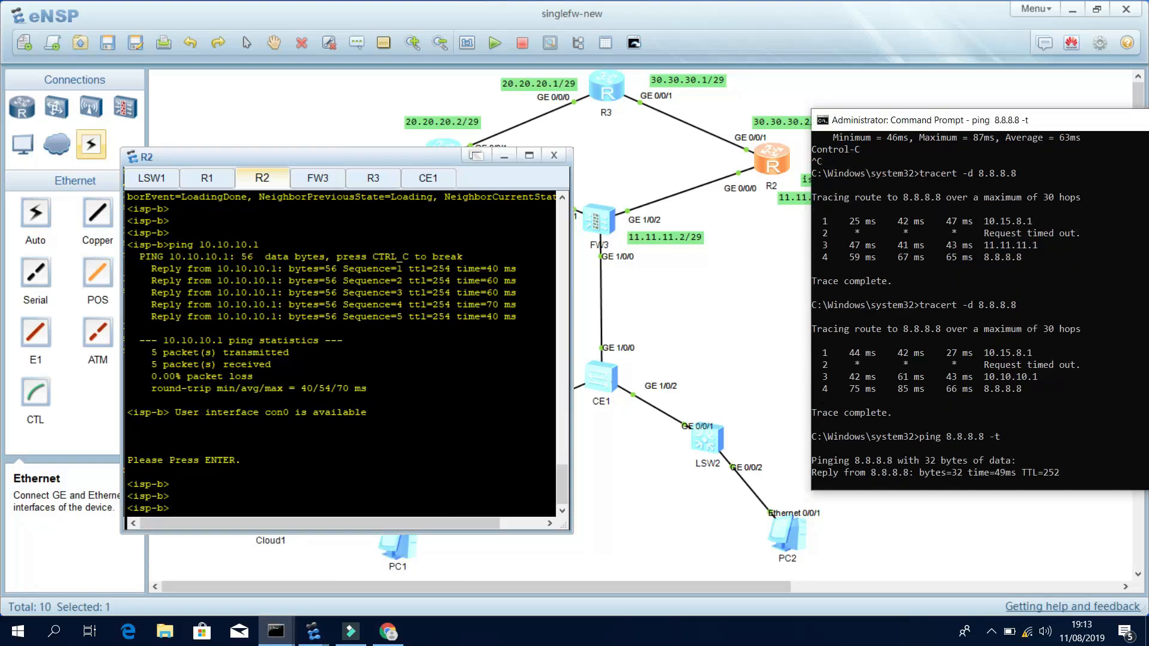
Enter system view on R2 and begin the interface command for g0/0/0.
key(alt+Tab)
text(sy)
key(Tab)
key(Return)
key(Return)
key(Return)
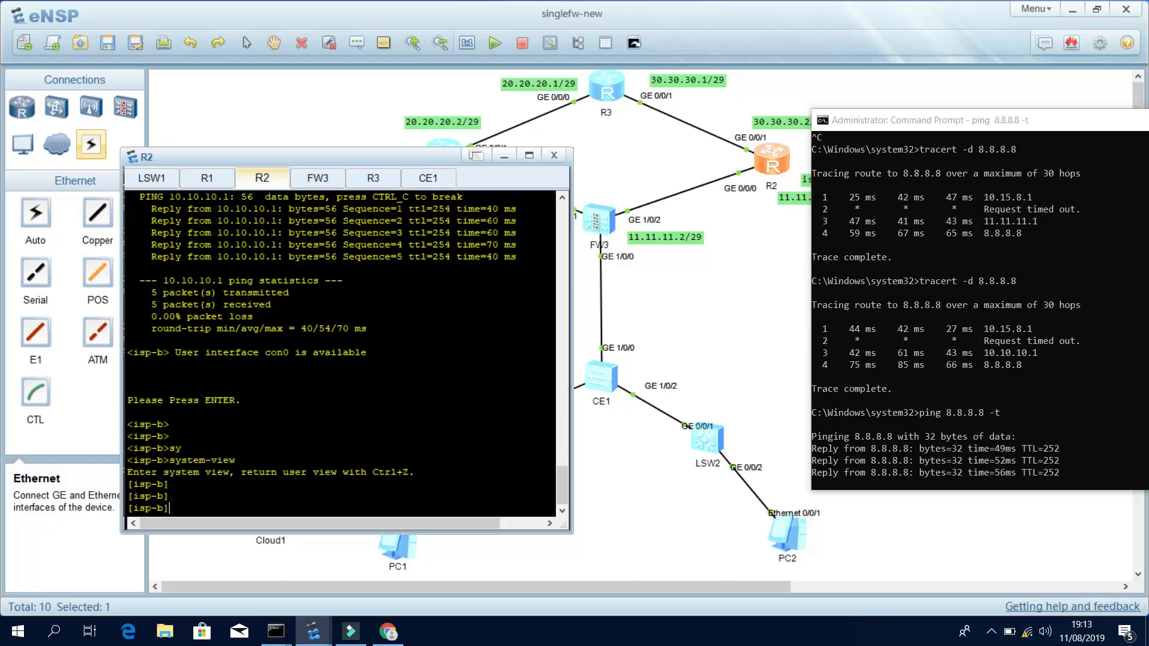
text(inter)
key(Tab)
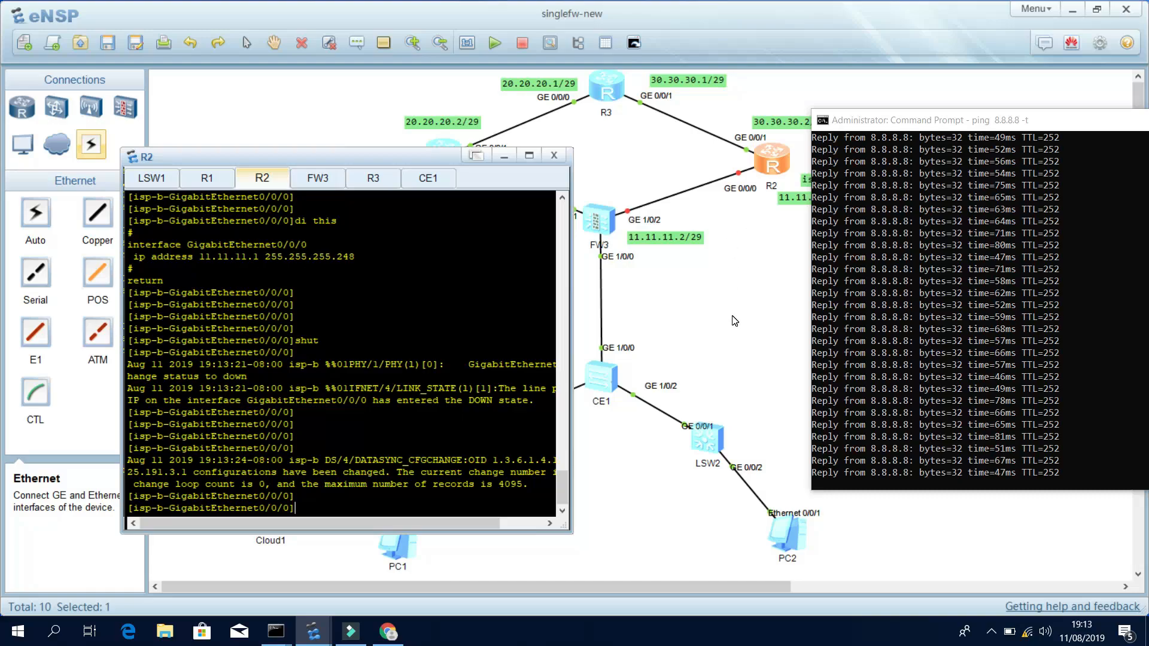
Return to the topology showing R2's GE0/0/0 link down, then stop the screen recording.
click(735, 321)
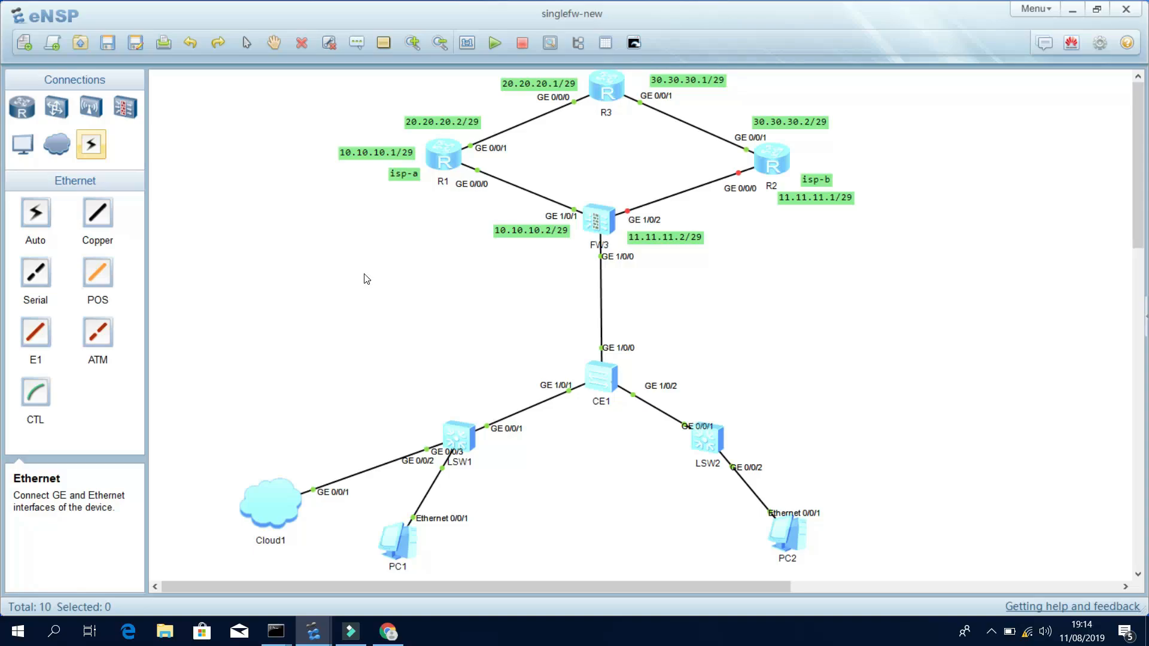
click(992, 631)
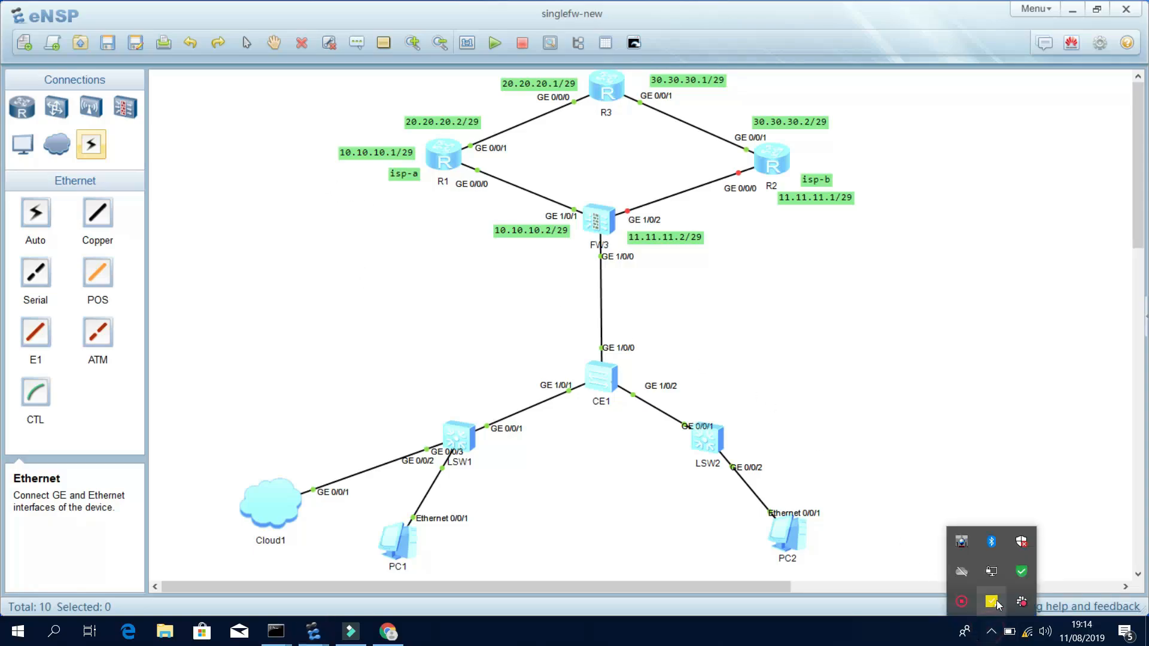
click(960, 604)
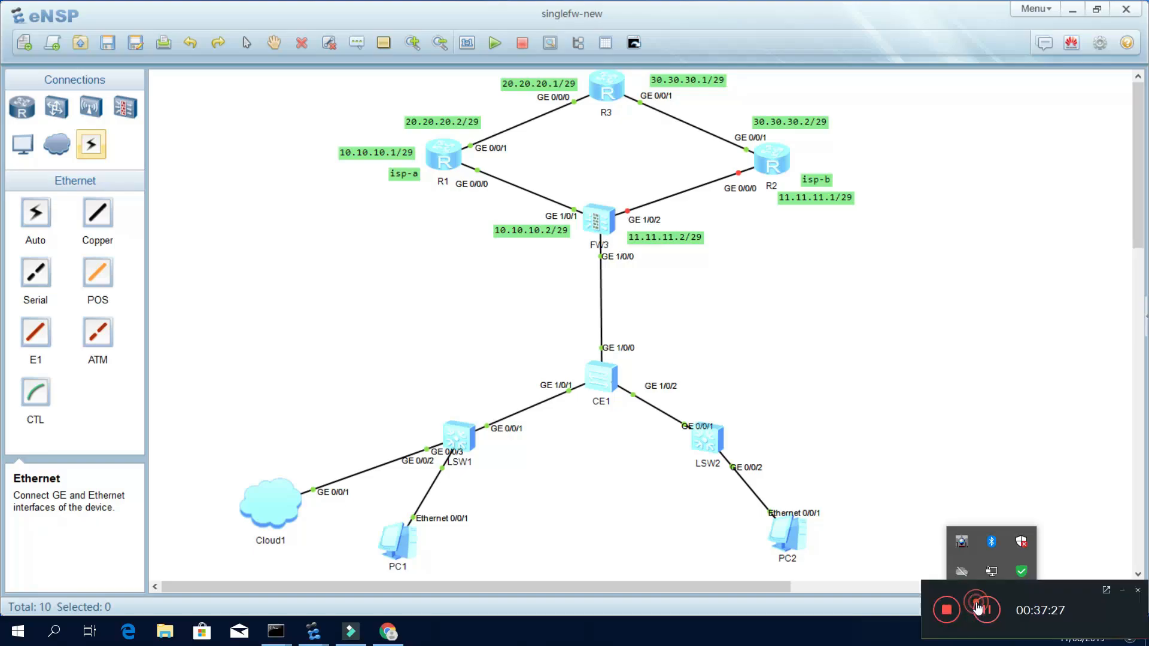
click(946, 610)
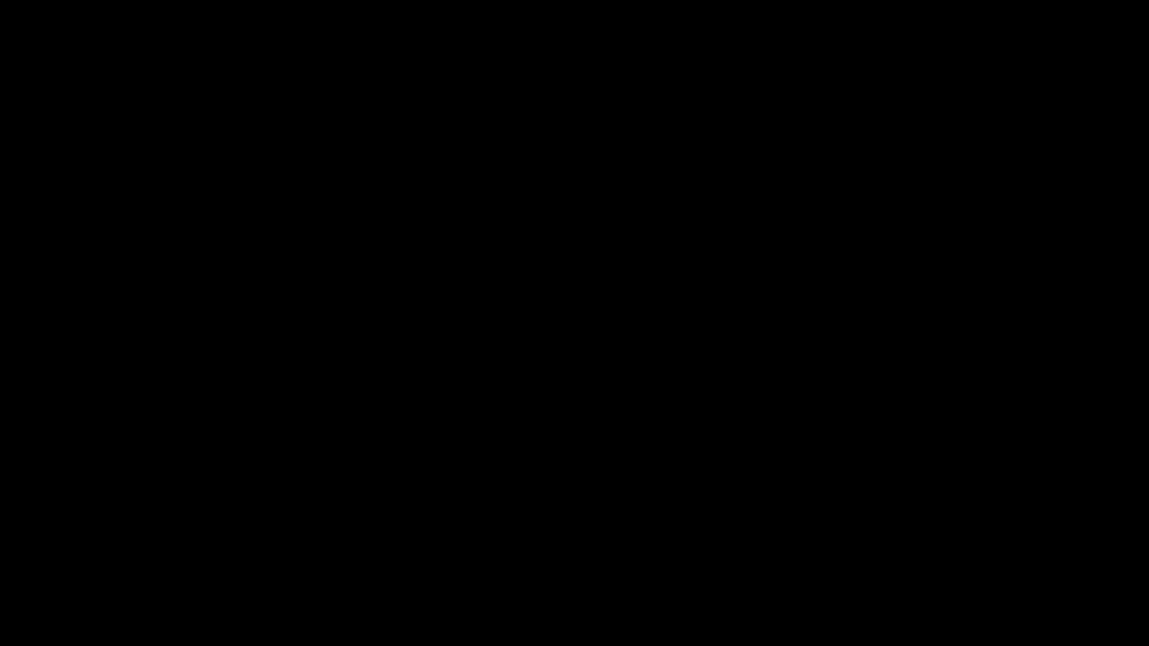